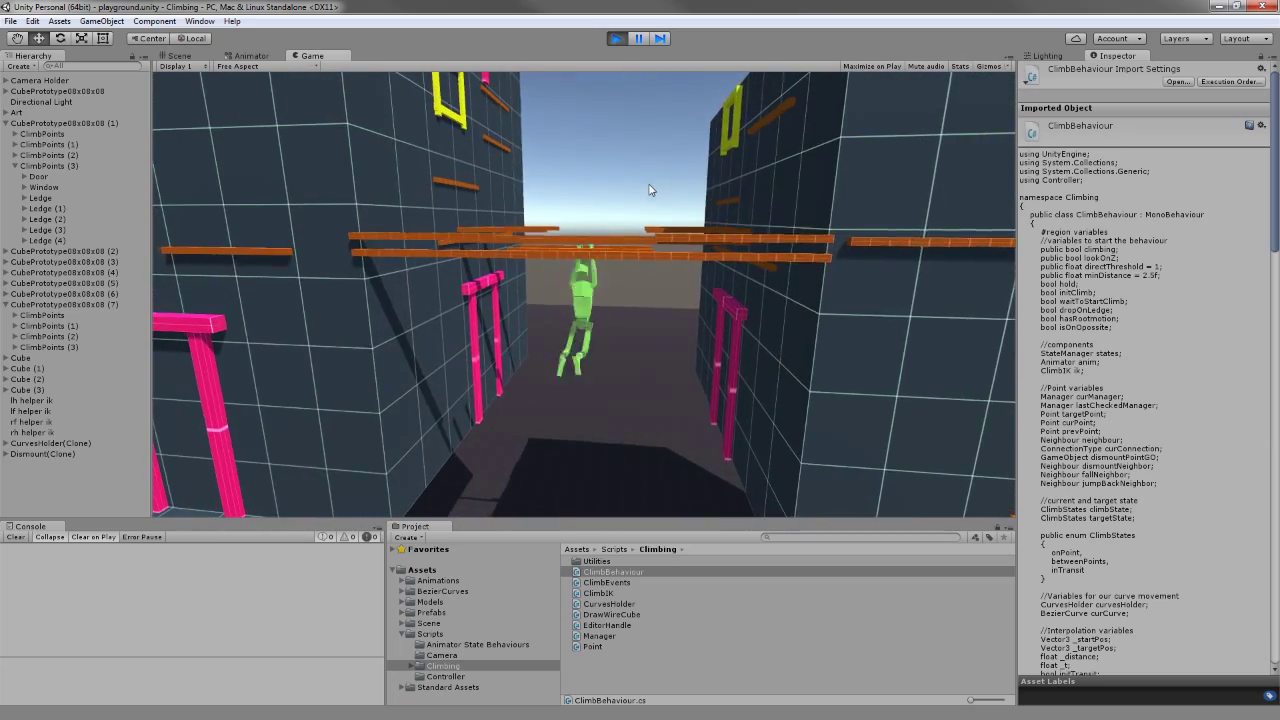
- Stop the game and place a CurvesHolder from Resources into the scene, framed in Scene view
left_click(616, 38)
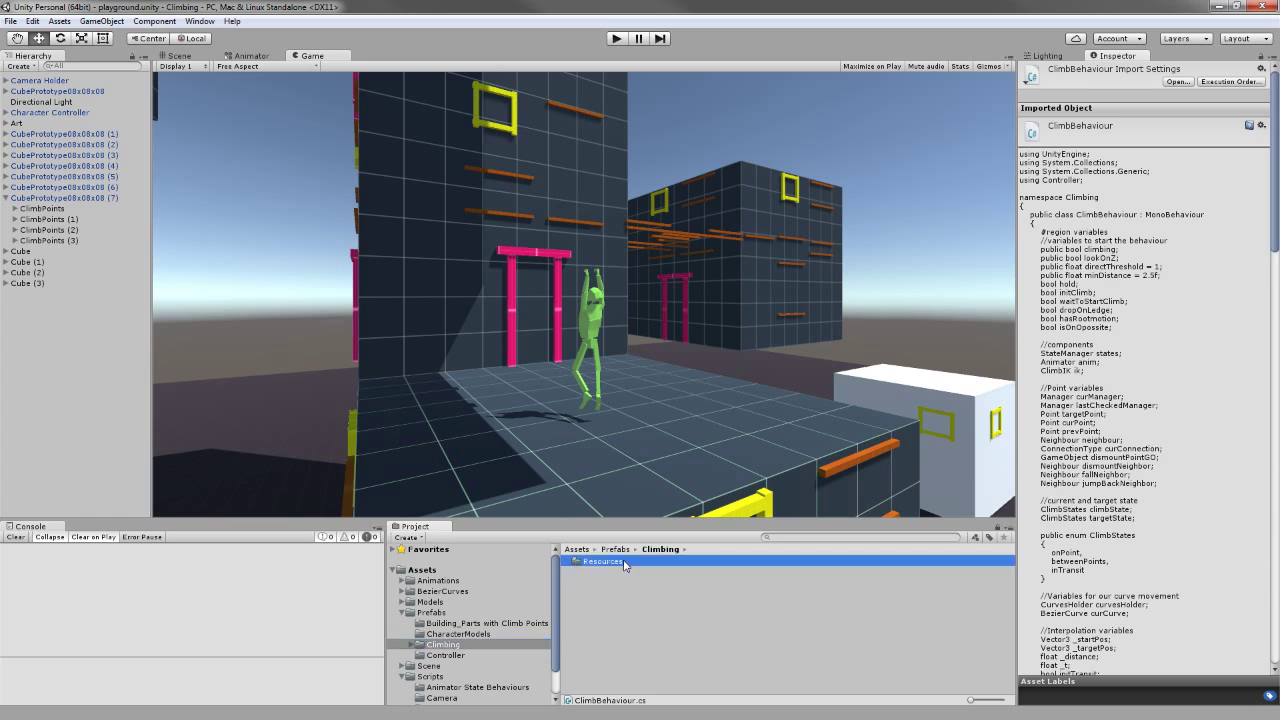
double_click(624, 563)
left_click_drag(44, 428, 12, 322)
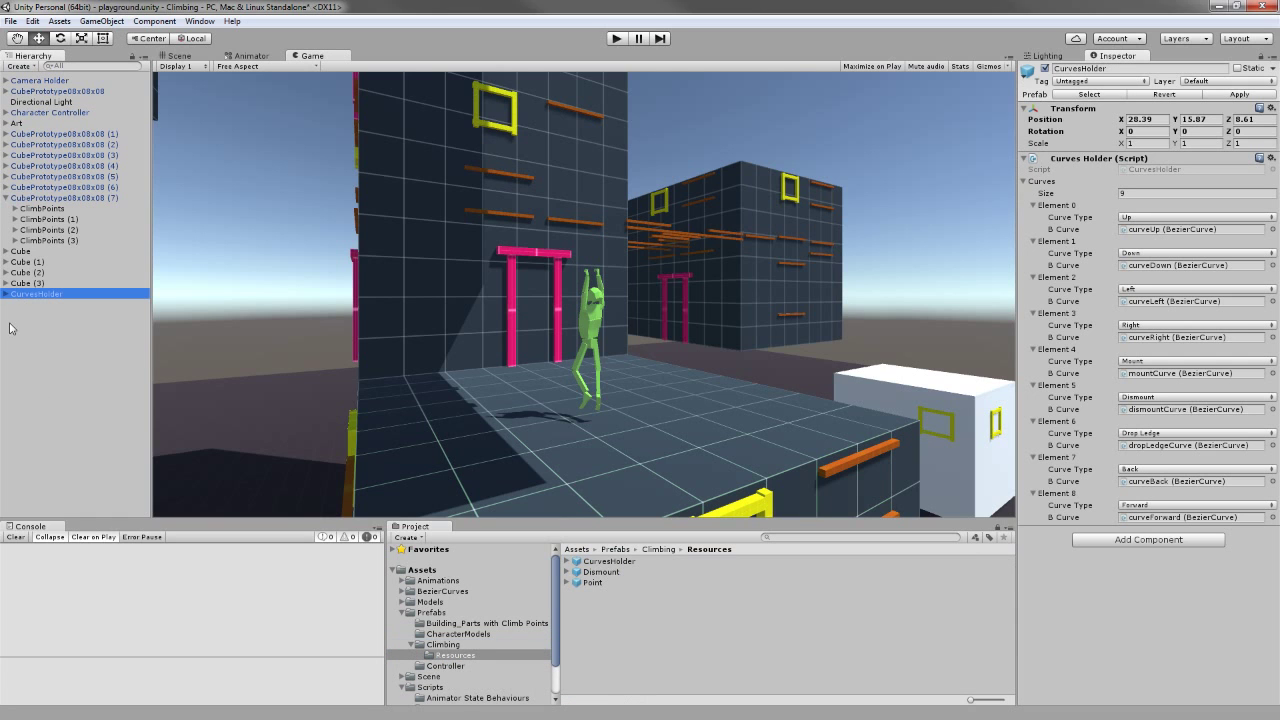
left_click(199, 57)
key("f")
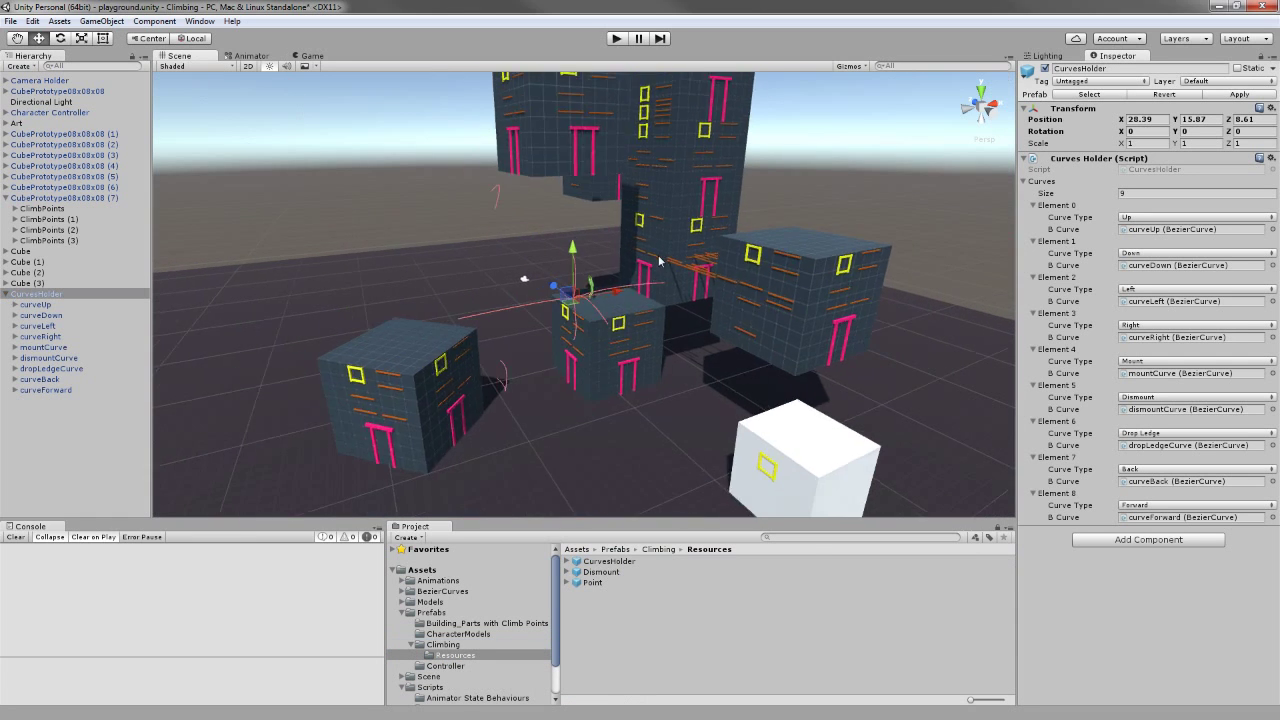
- Inspect the curveForward Bezier curve up close in the Scene view
left_click(50, 390)
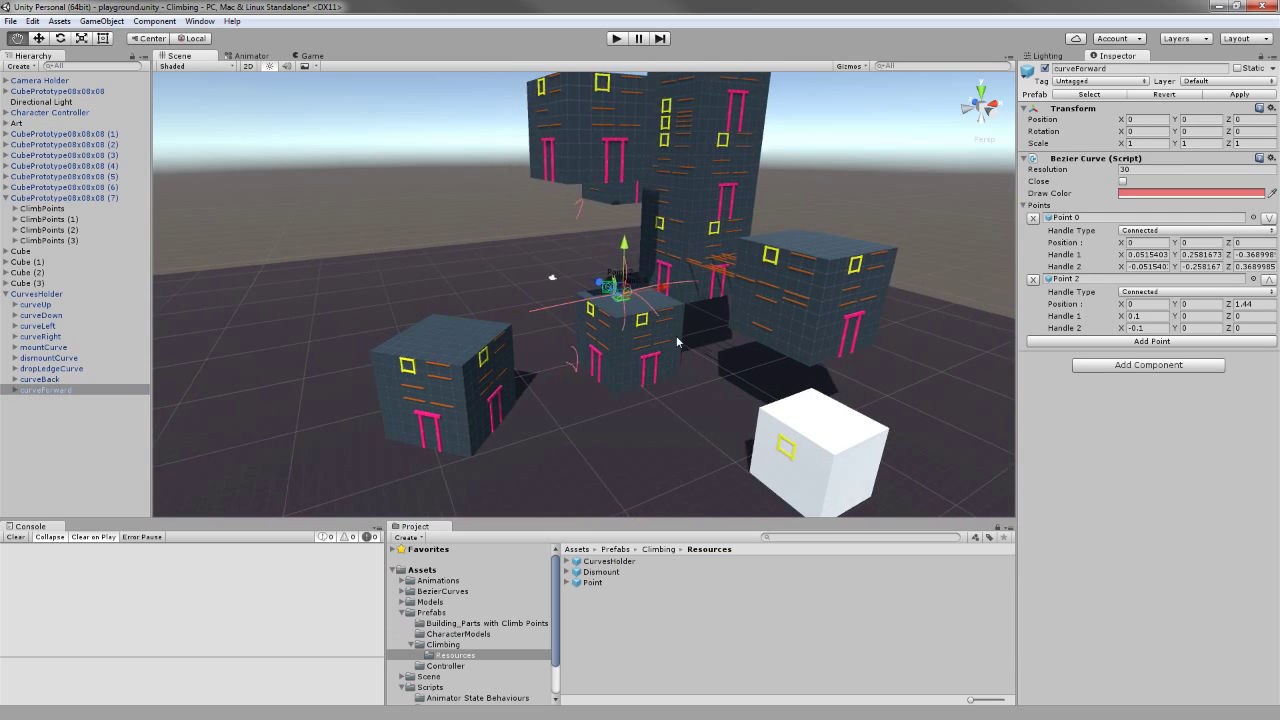
middle_click_drag(640, 342, 814, 301)
left_click_drag(814, 301, 913, 196, "alt")
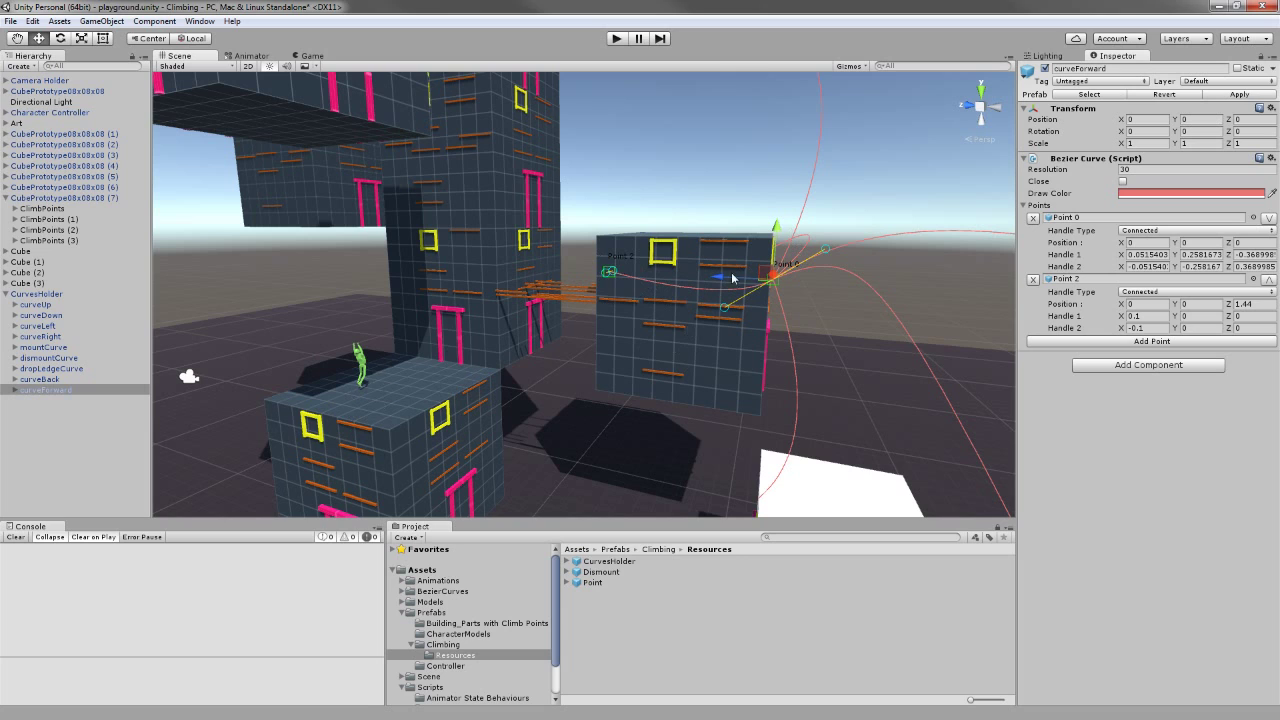
left_click_drag(623, 291, 688, 307, "alt")
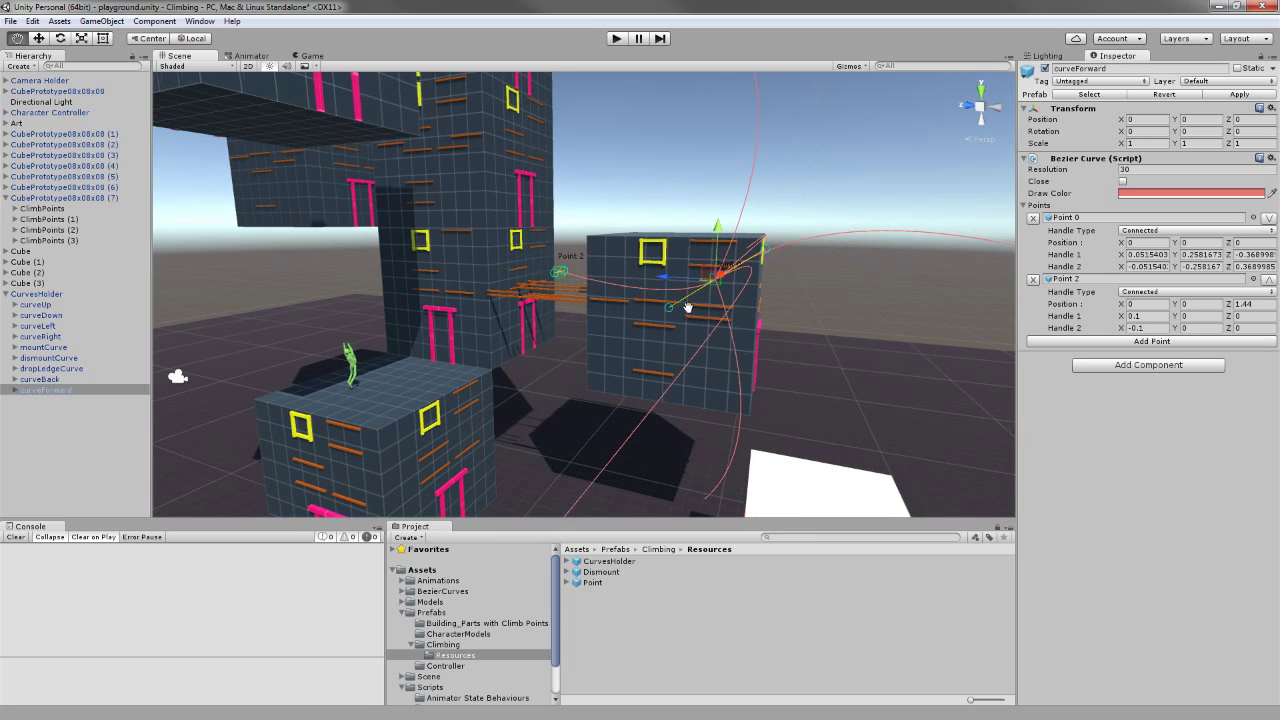
left_click(108, 444)
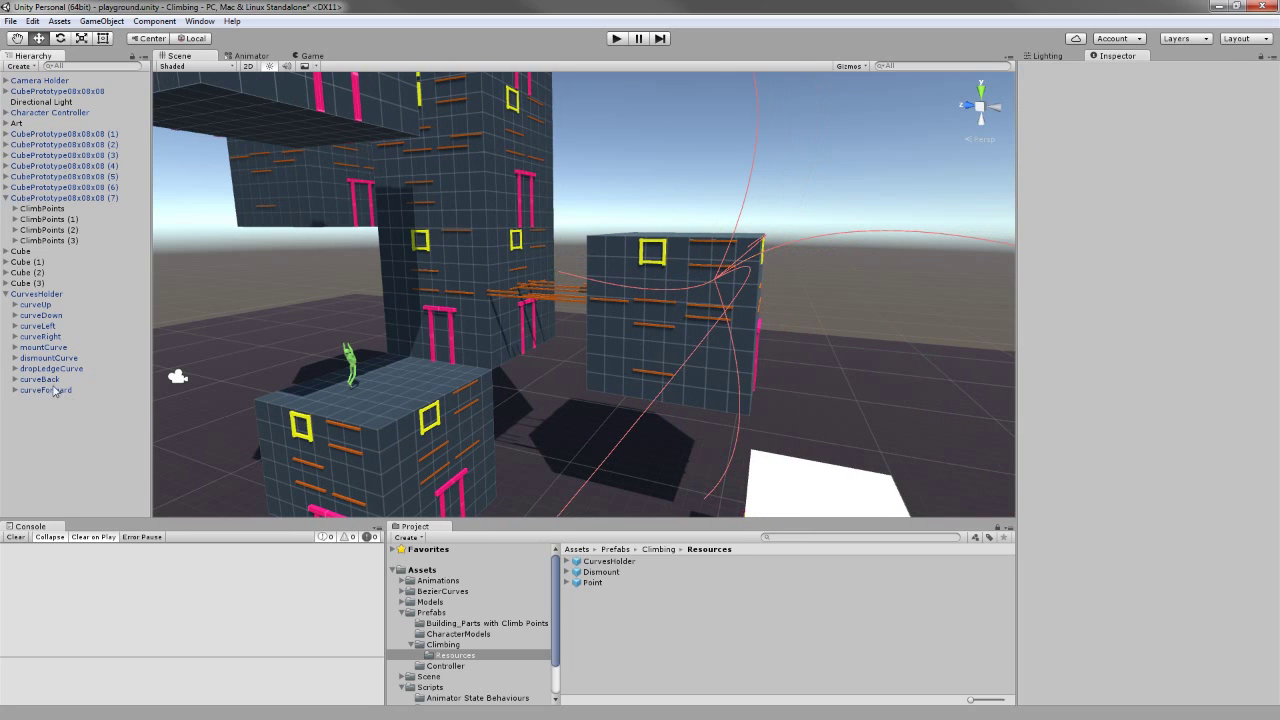
- Delete CurvesHolder from the scene and bring up the Animator's climbing state graph
left_click(47, 294)
key("Delete")
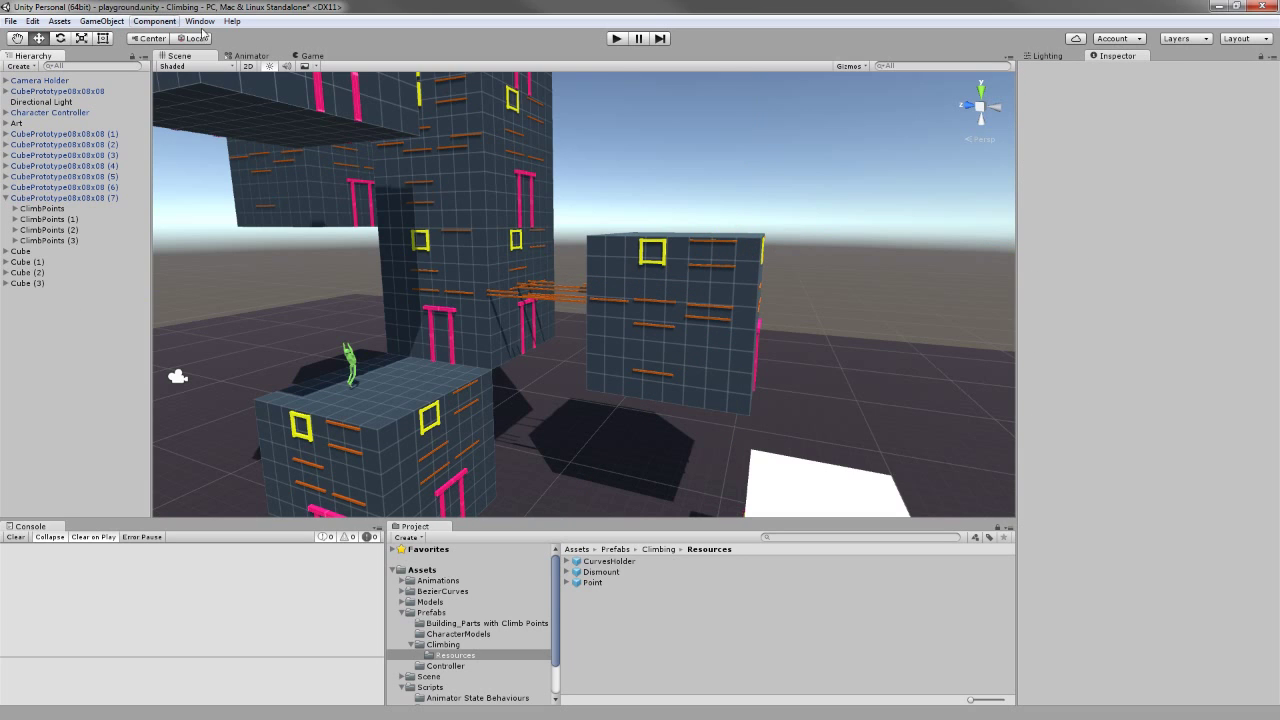
left_click(250, 56)
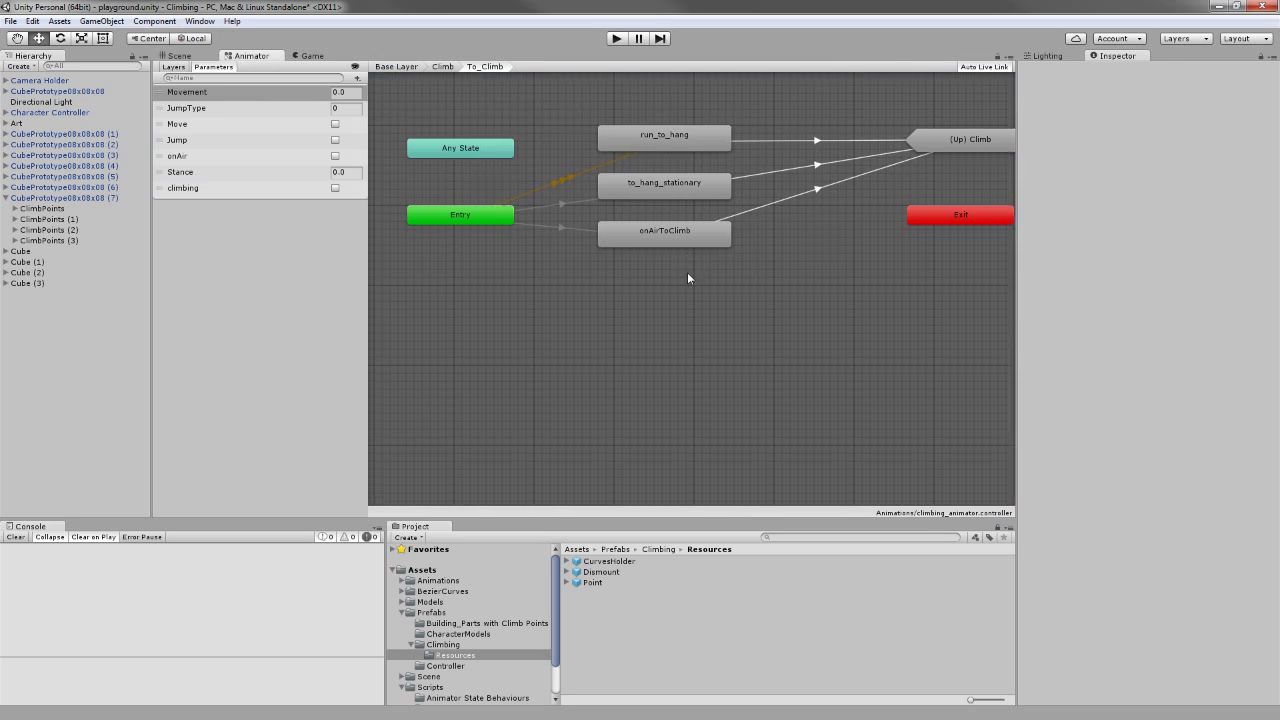
- Return to the Climb state machine, tidy the layout, and enter the Jump Climb sub-machine
left_click(447, 67)
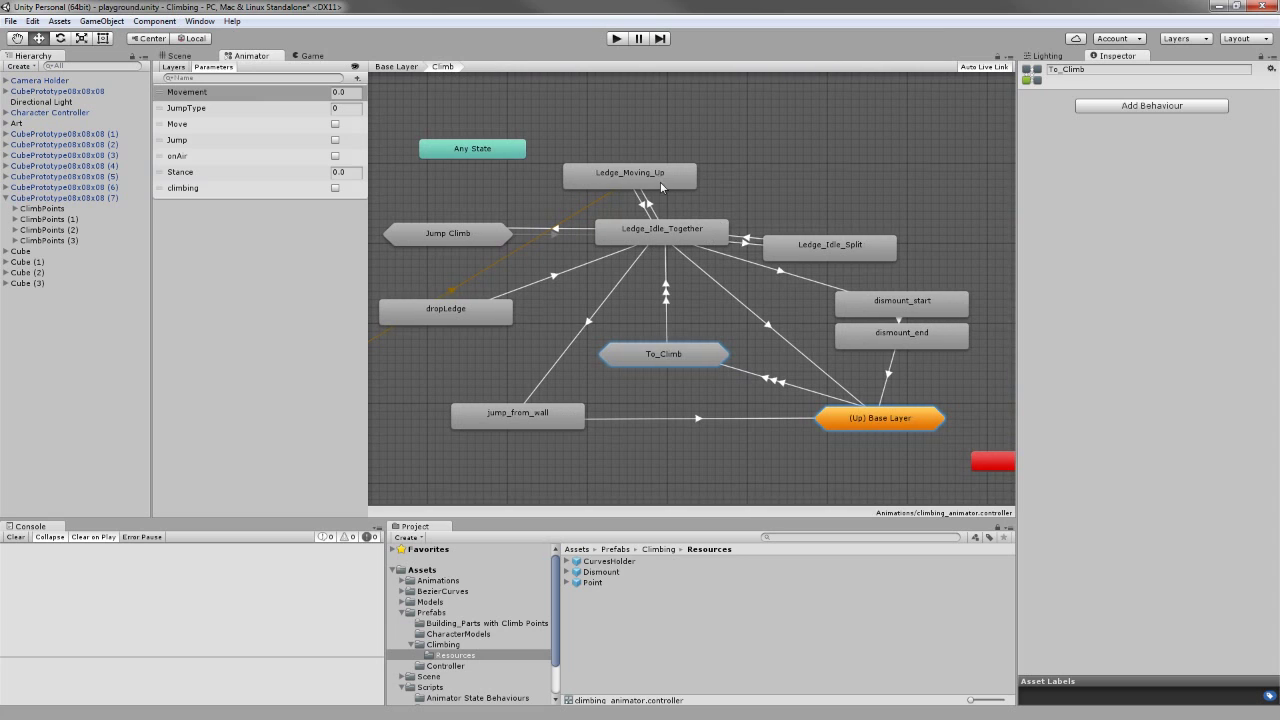
left_click_drag(660, 185, 684, 185)
left_click(587, 383)
middle_click_drag(587, 383, 655, 398)
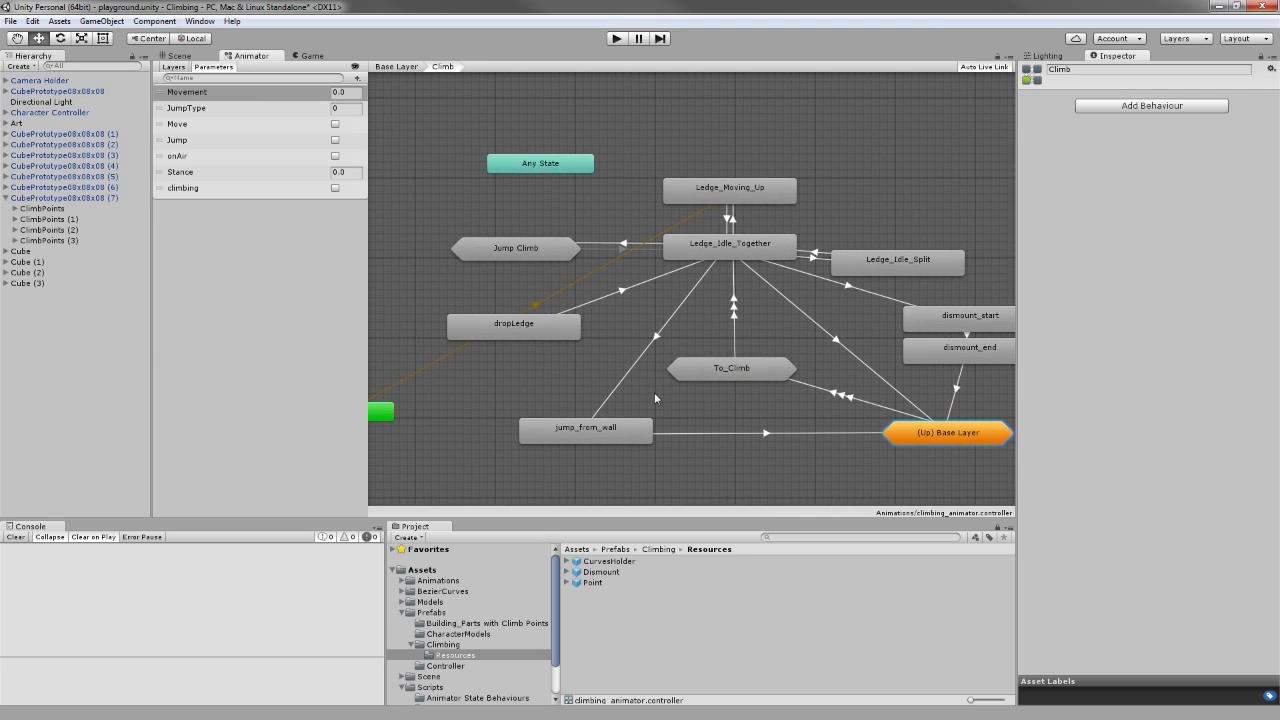
middle_click_drag(709, 281, 701, 282)
double_click(527, 243)
- Review the hanging_to_jump state, its clip, and scrub its transition to onAirToClimb
left_click(528, 378)
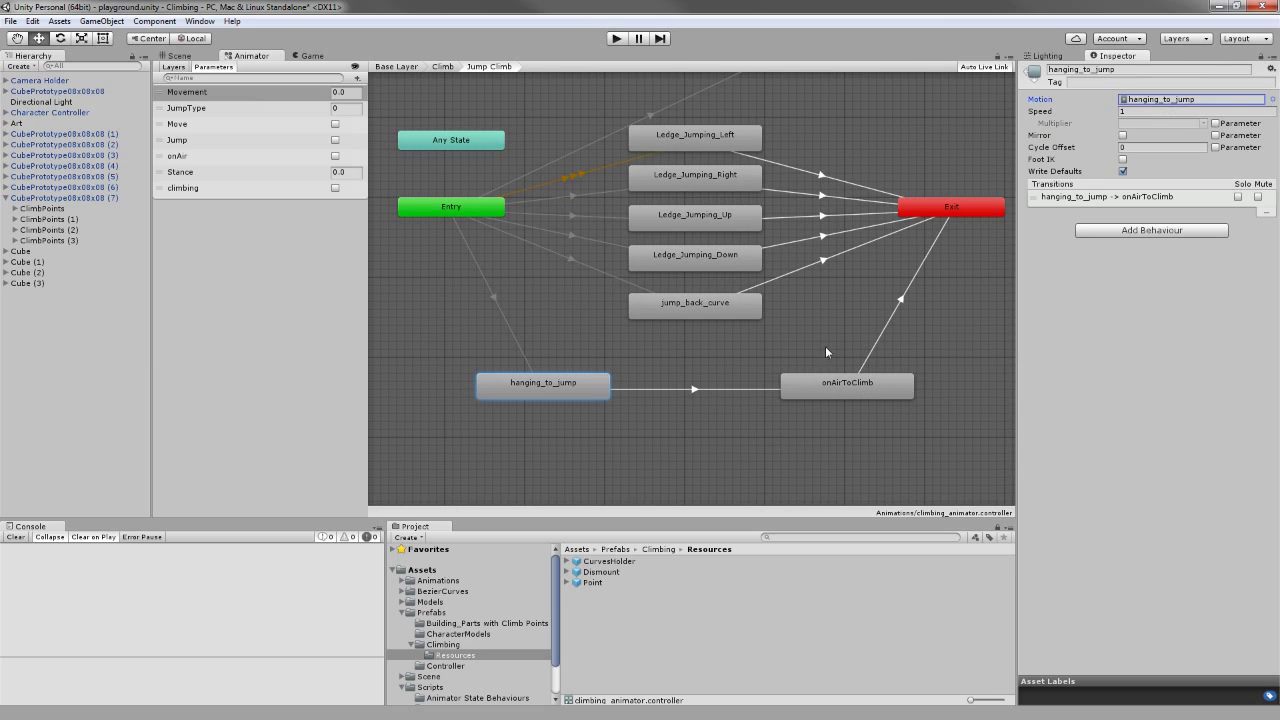
left_click(1157, 102)
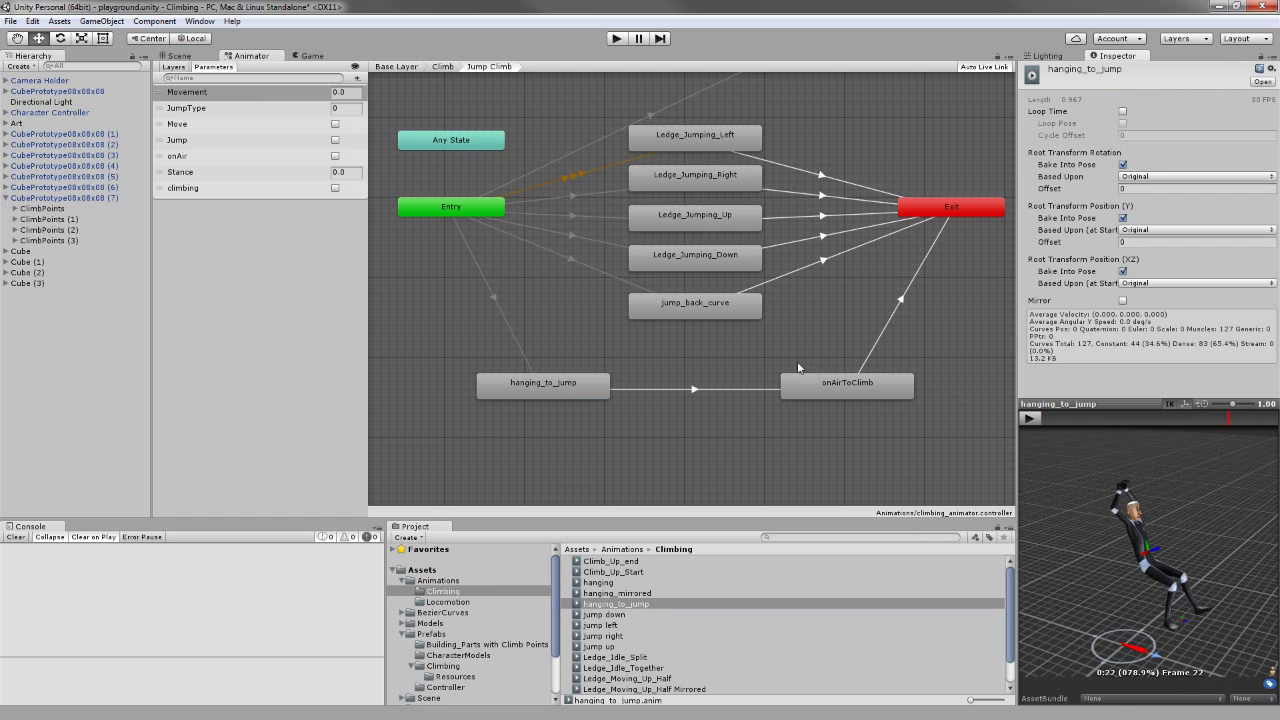
left_click(690, 389)
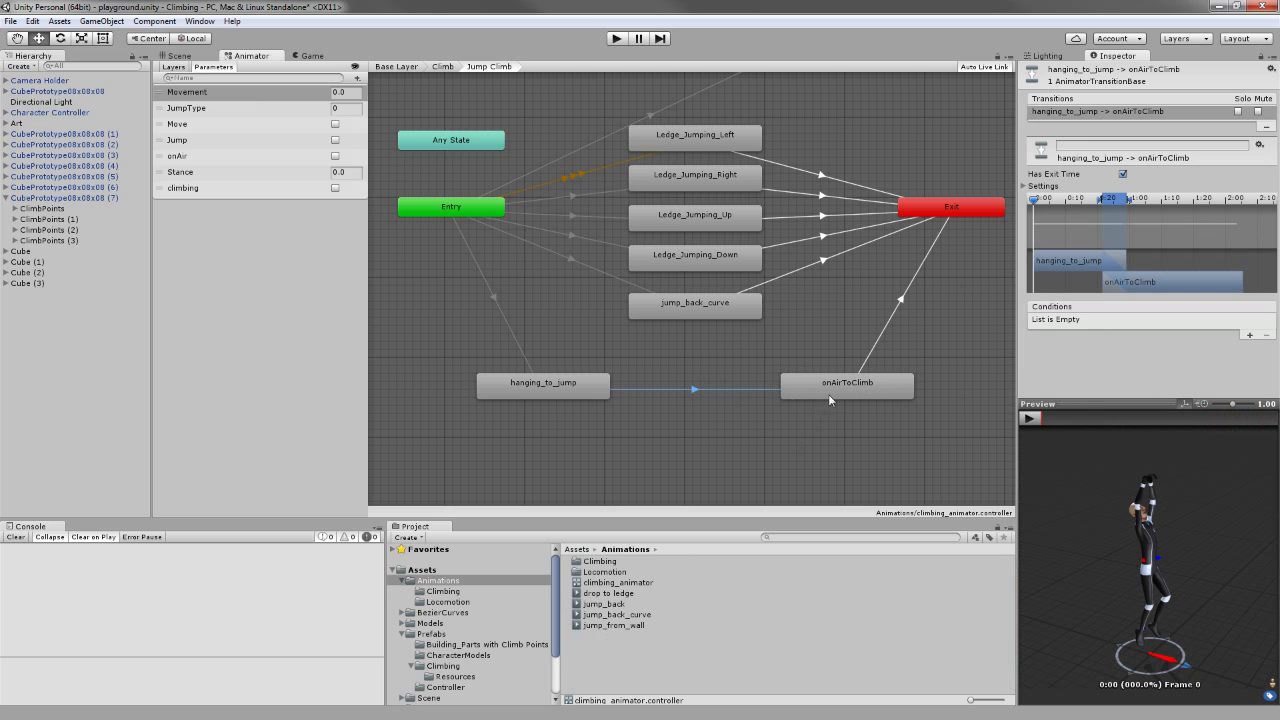
left_click_drag(1036, 421, 1097, 431)
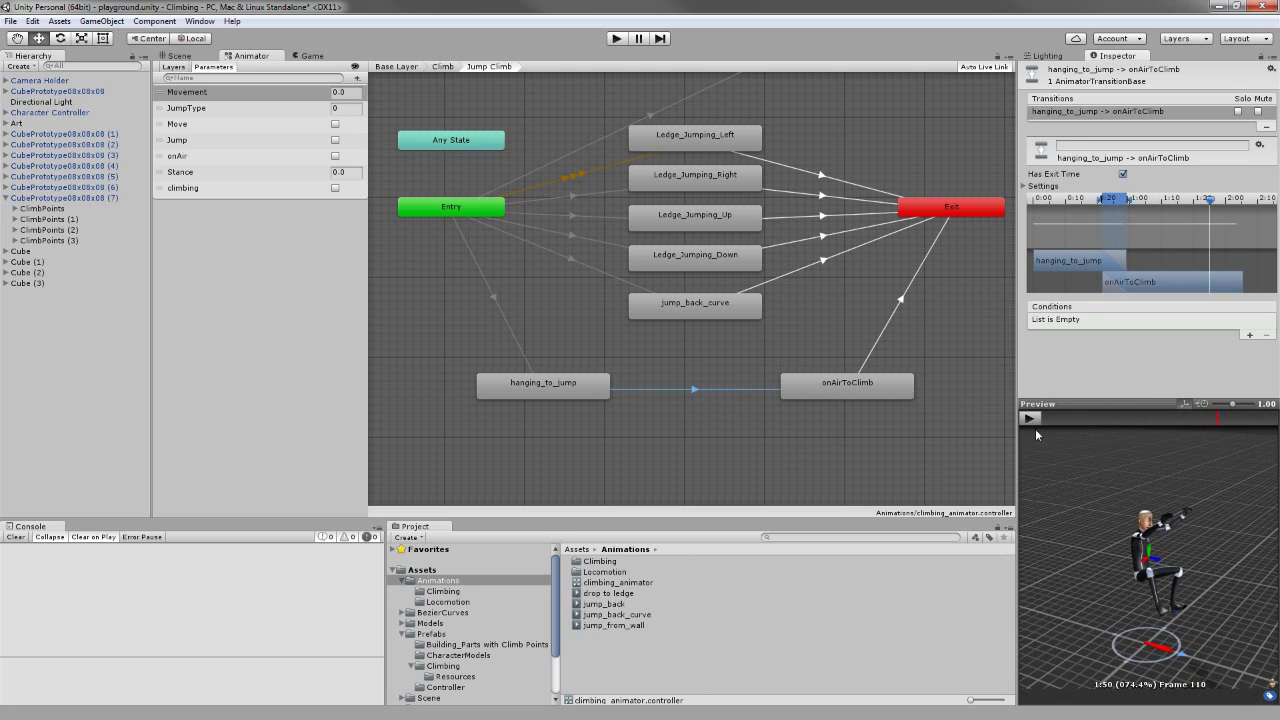
mouse_move(1104, 420)
left_mouse_down()
mouse_move(1216, 420)
mouse_move(1124, 434)
left_mouse_up()
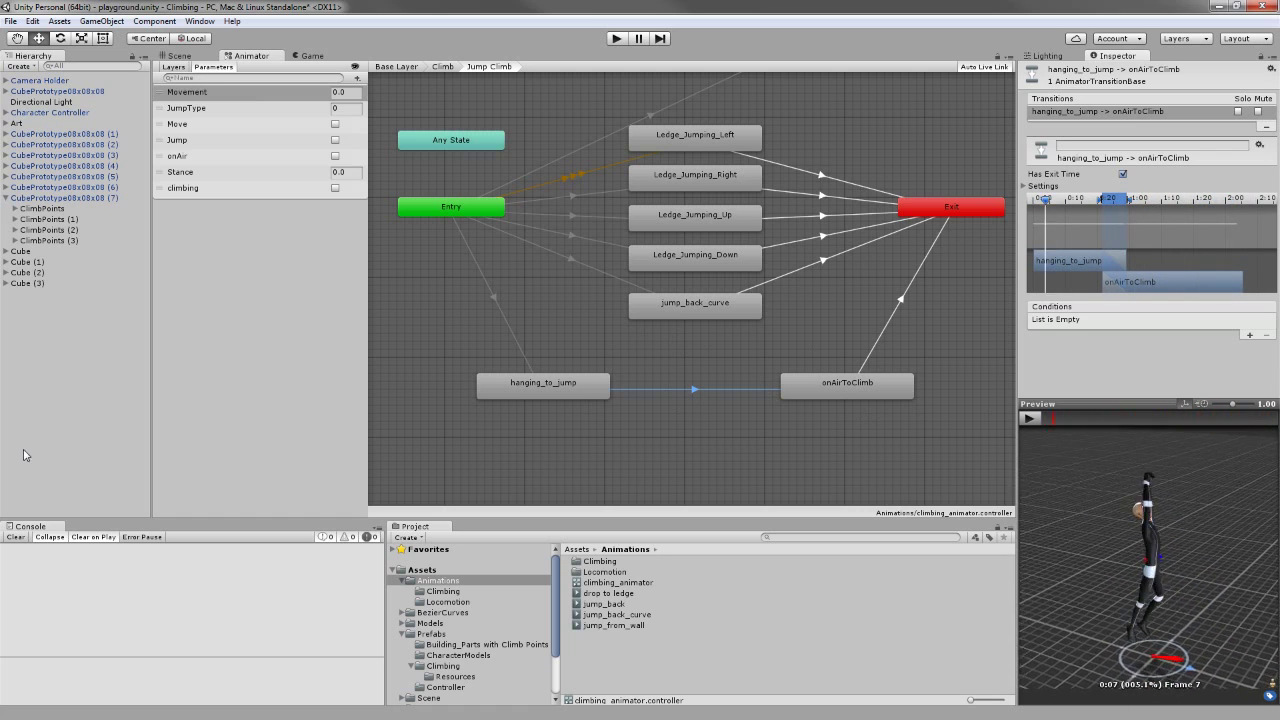
left_click_drag(1124, 434, 1118, 448)
- Inspect the conditions on the Entry to hanging_to_jump transition
left_click(504, 266)
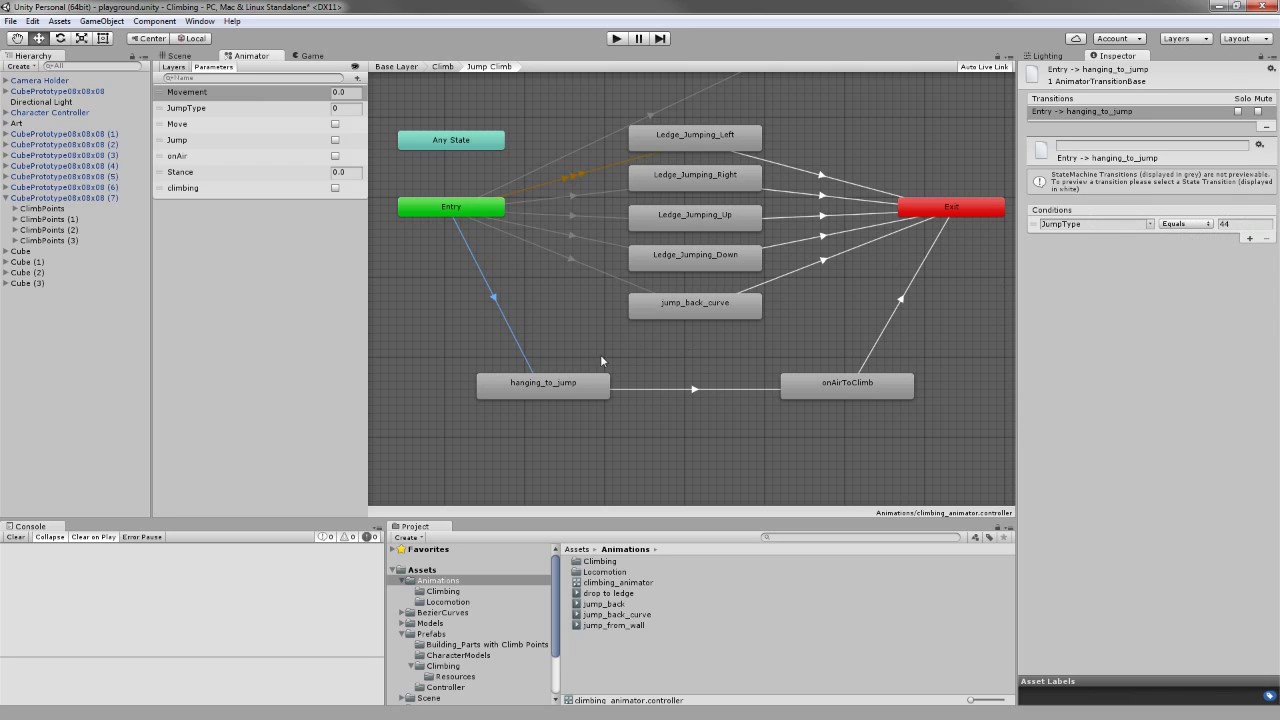
middle_click_drag(591, 362, 601, 370)
left_click(551, 266)
middle_click_drag(551, 266, 475, 312)
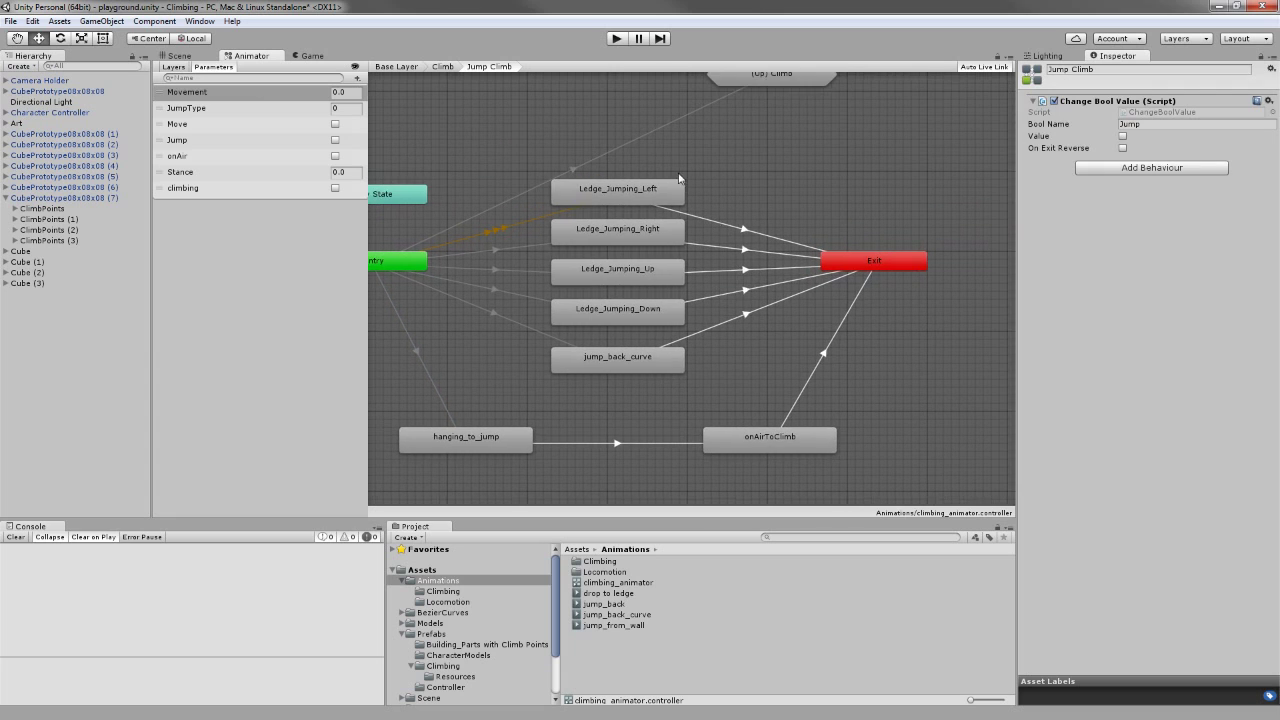
- Go back to Climb, nudge Ledge_Idle_Split, check dropLedge, and return to the Scene view
left_click(443, 66)
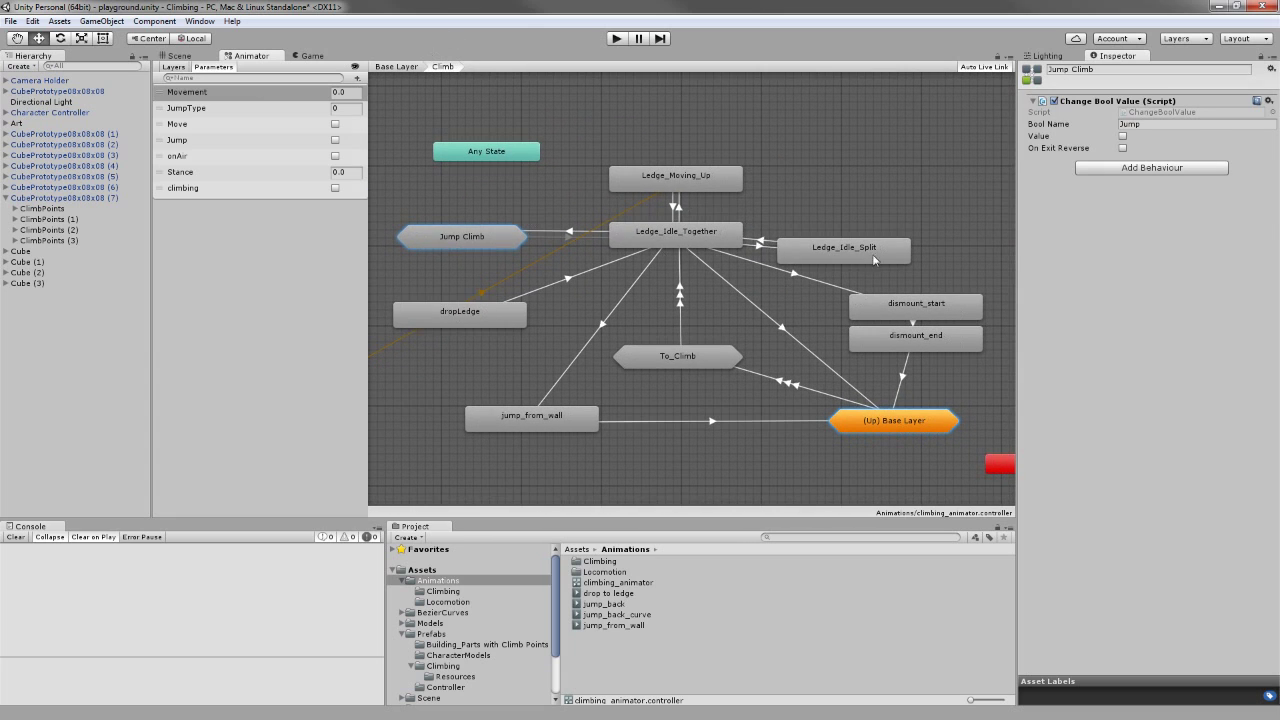
left_click_drag(873, 259, 873, 243)
mouse_move(468, 344)
middle_mouse_down()
mouse_move(530, 341)
mouse_move(510, 368)
middle_mouse_up()
left_click(536, 300)
left_click(560, 330)
left_click(182, 56)
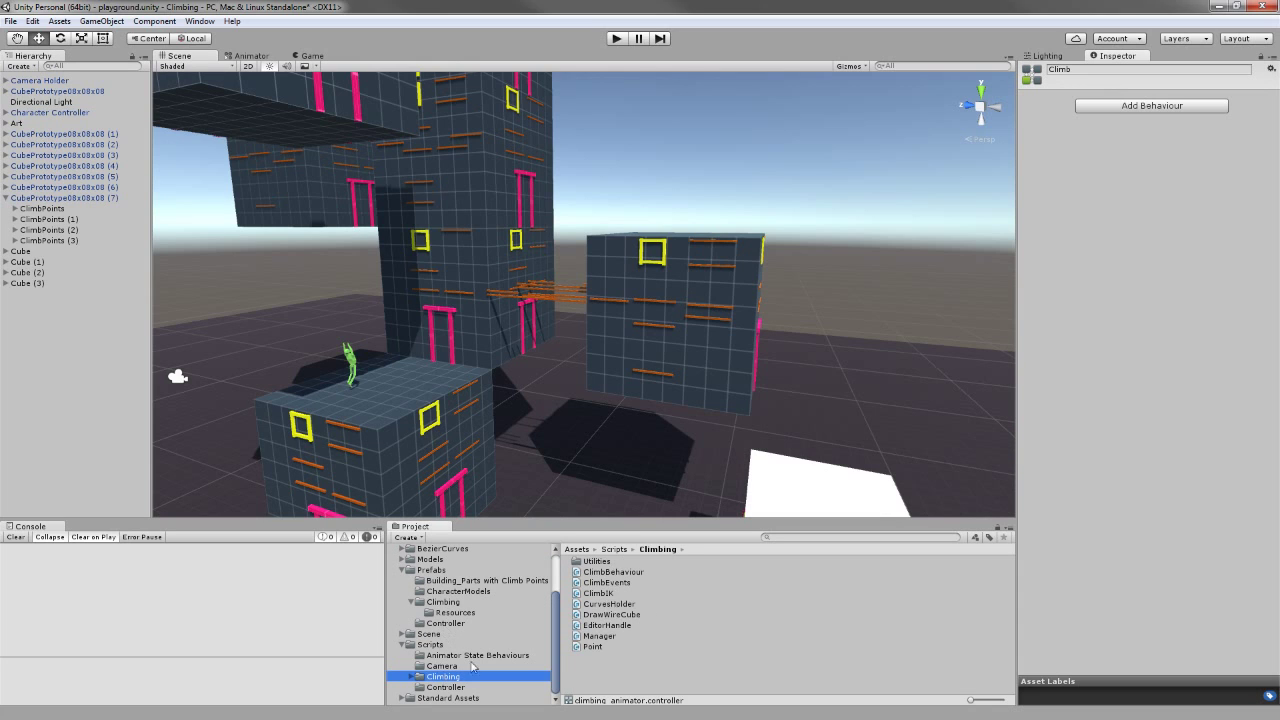
- Go from the HandleRotation_Controlled call with speed 2 to its definition
key("alt+Tab")
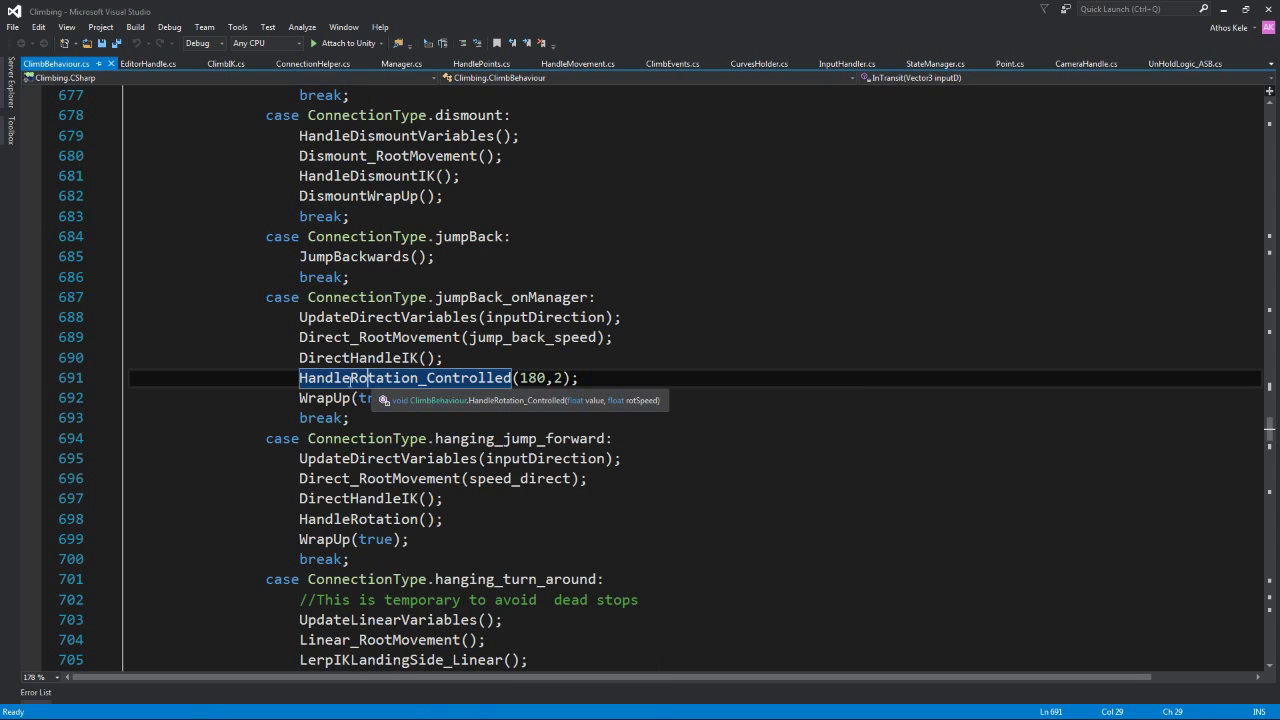
double_click(500, 378)
mouse_move(558, 378)
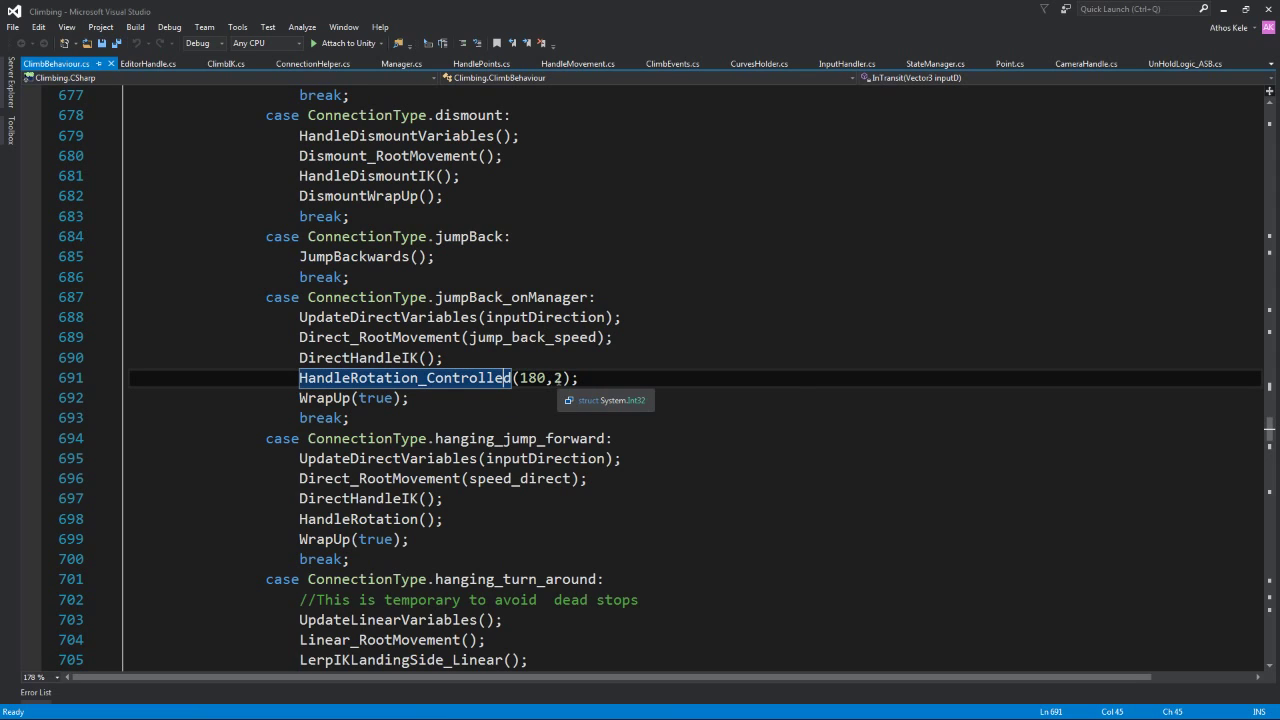
double_click(558, 378)
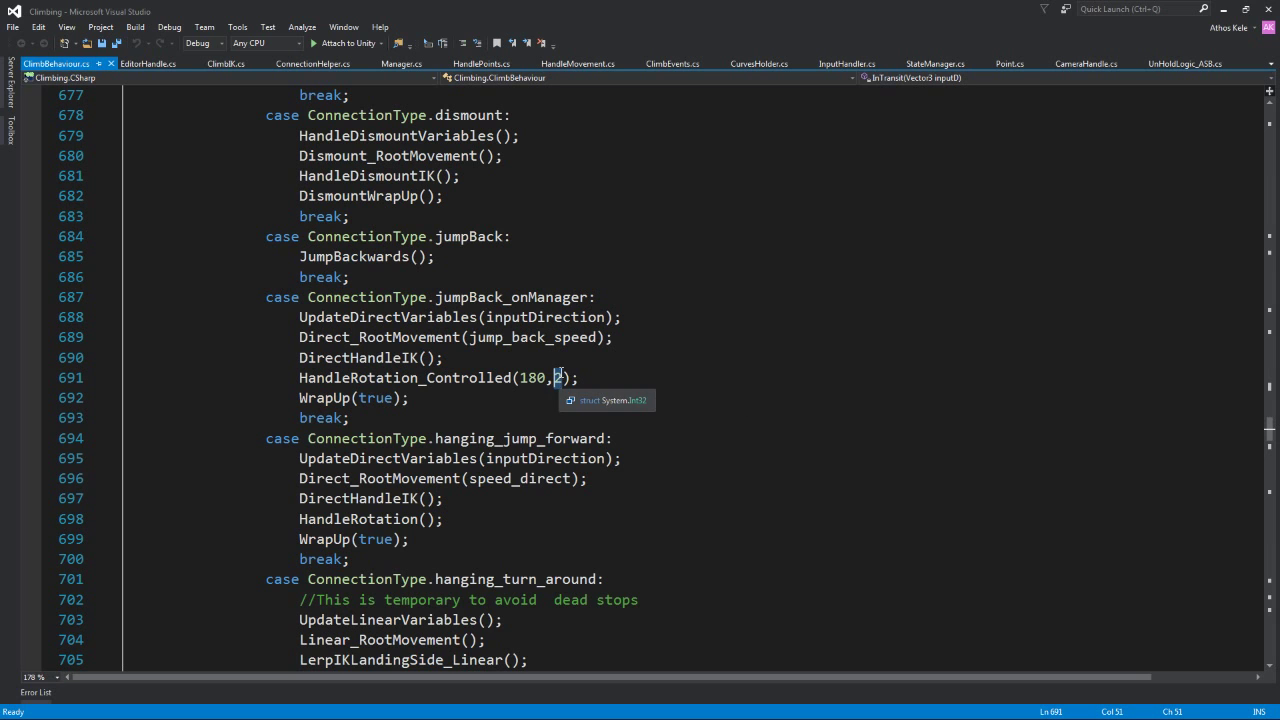
scroll(516, 392, "up", 1)
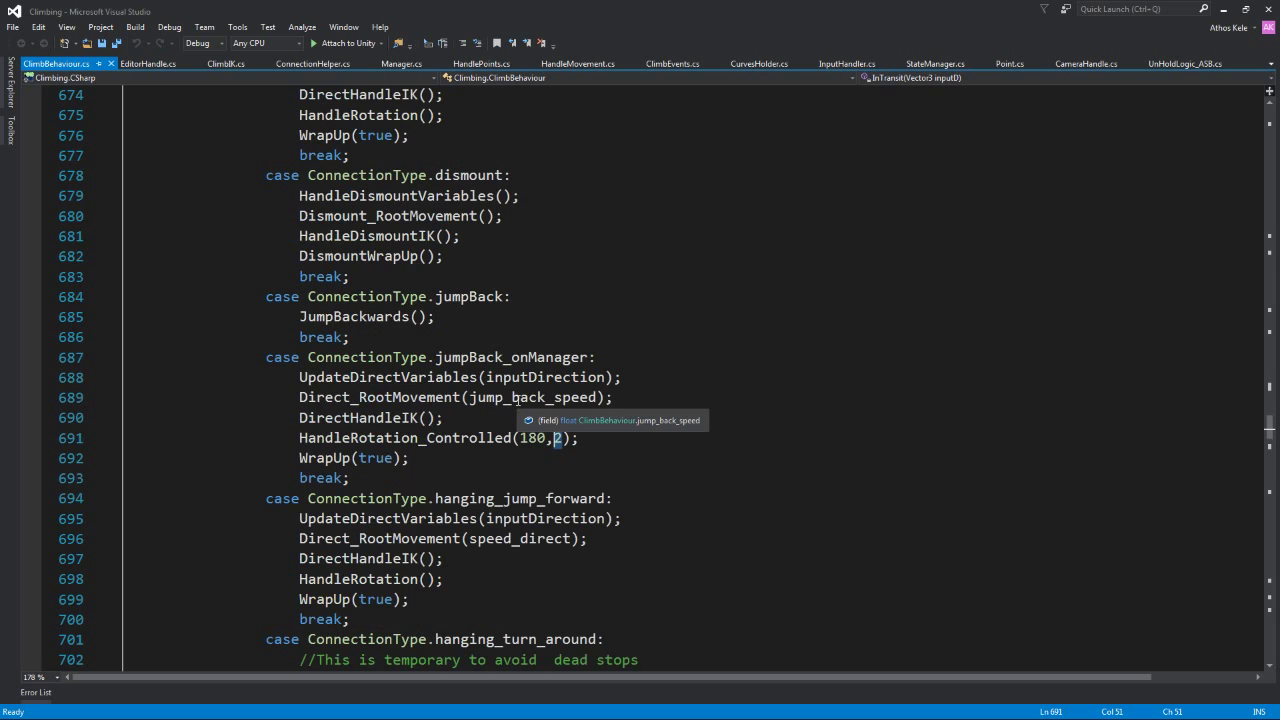
scroll(516, 400, "up", 3)
scroll(516, 395, "down", 4)
right_click(536, 384)
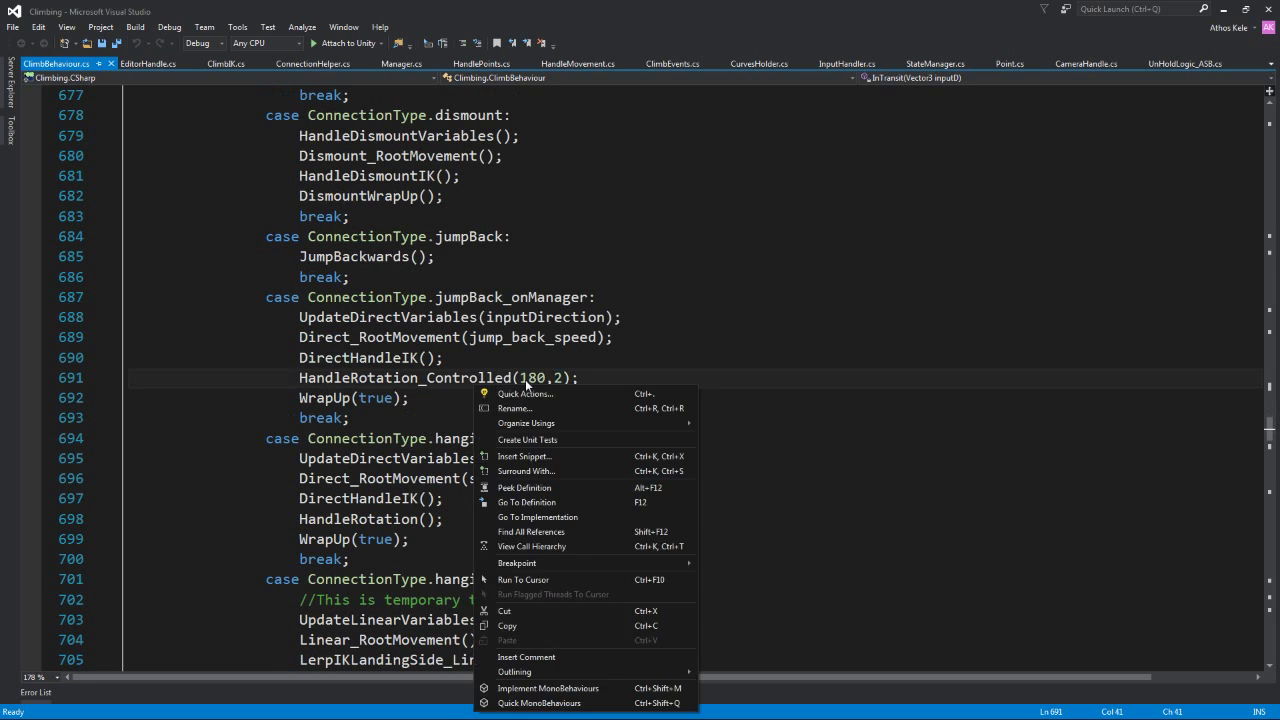
left_click(538, 502)
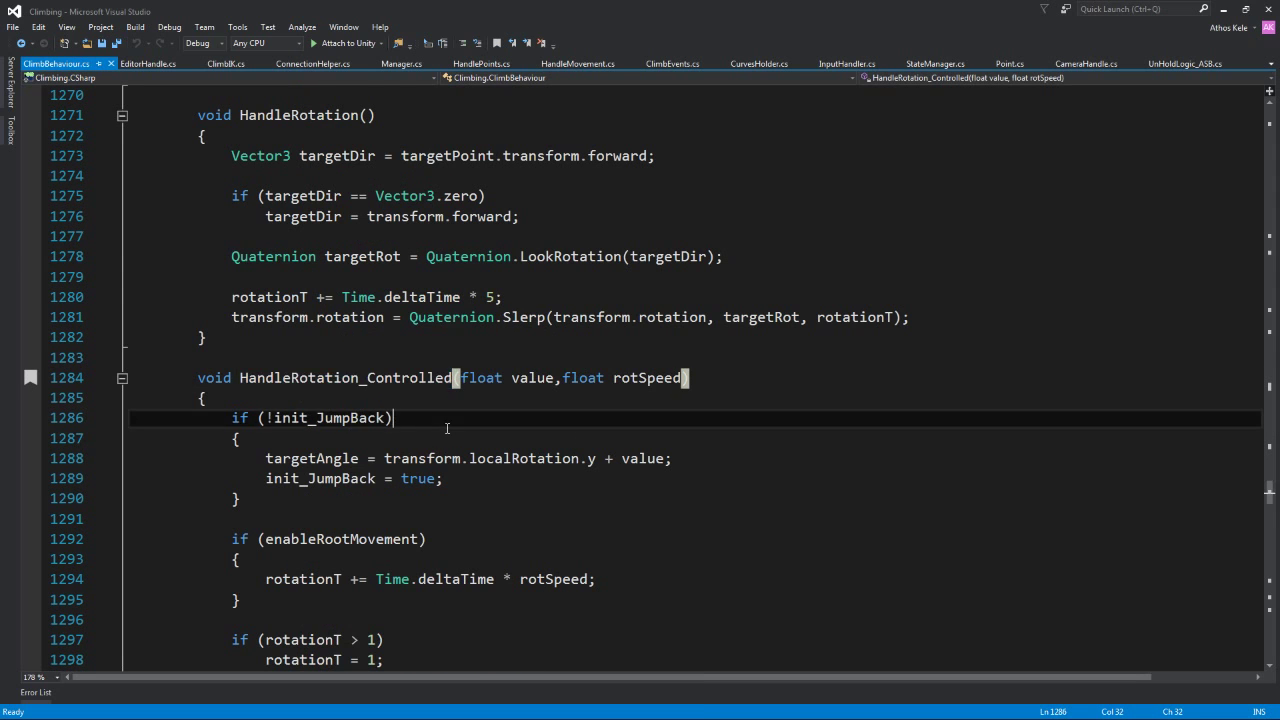
- Review the HandleRotation_Controlled body and every use of the rotSpeed parameter
scroll(541, 306, "down", 2)
left_click(682, 256)
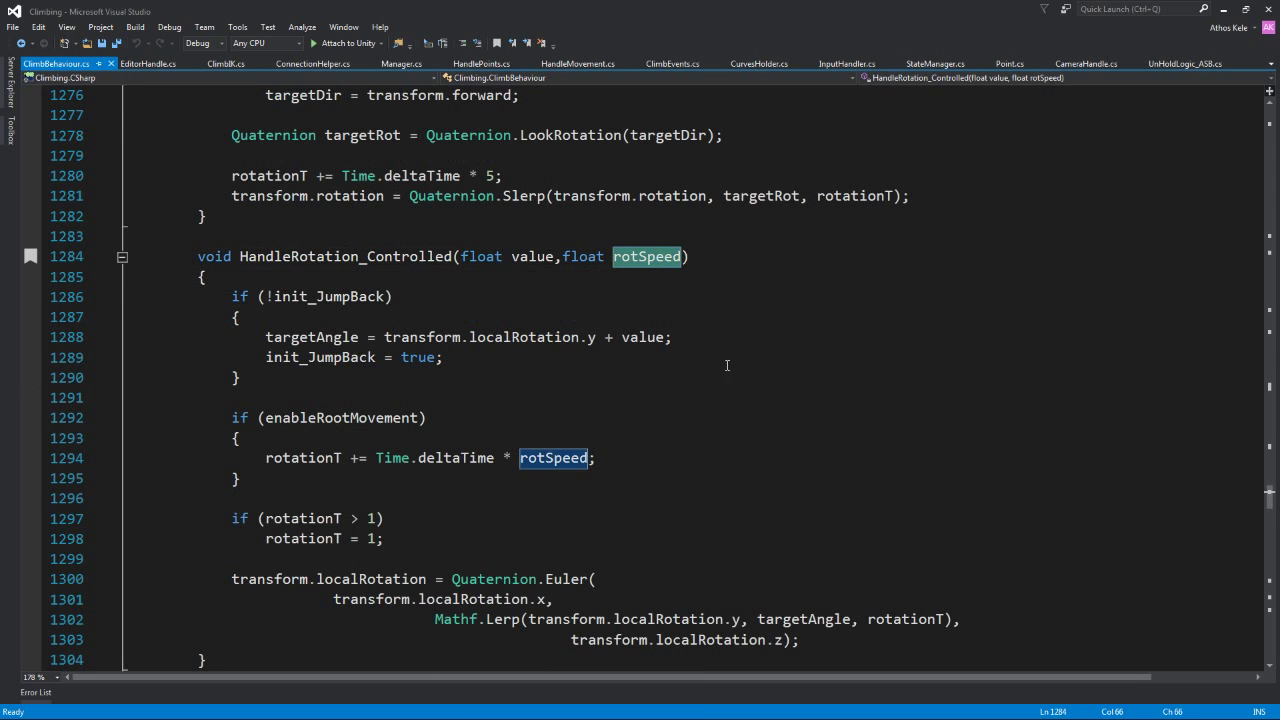
scroll(612, 304, "down", 2)
scroll(612, 304, "up", 2)
left_click_drag(198, 256, 592, 557)
scroll(592, 557, "down", 2)
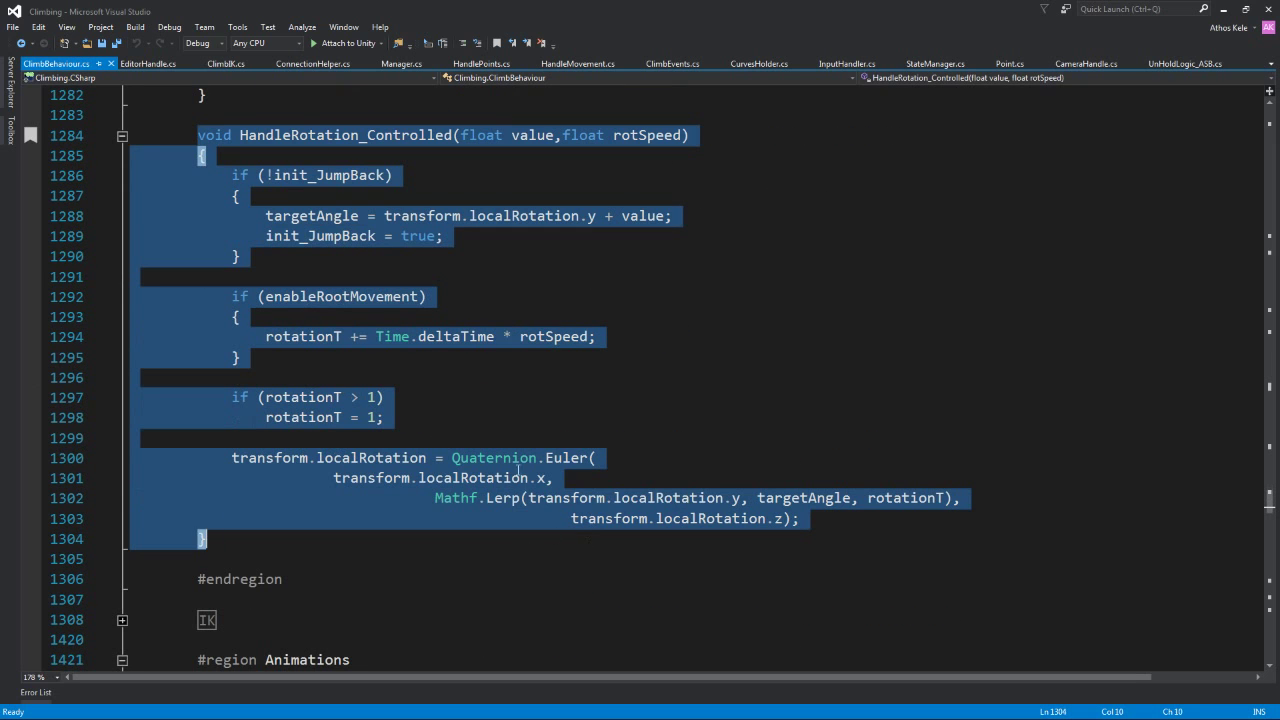
scroll(645, 422, "up", 3)
left_click(650, 432)
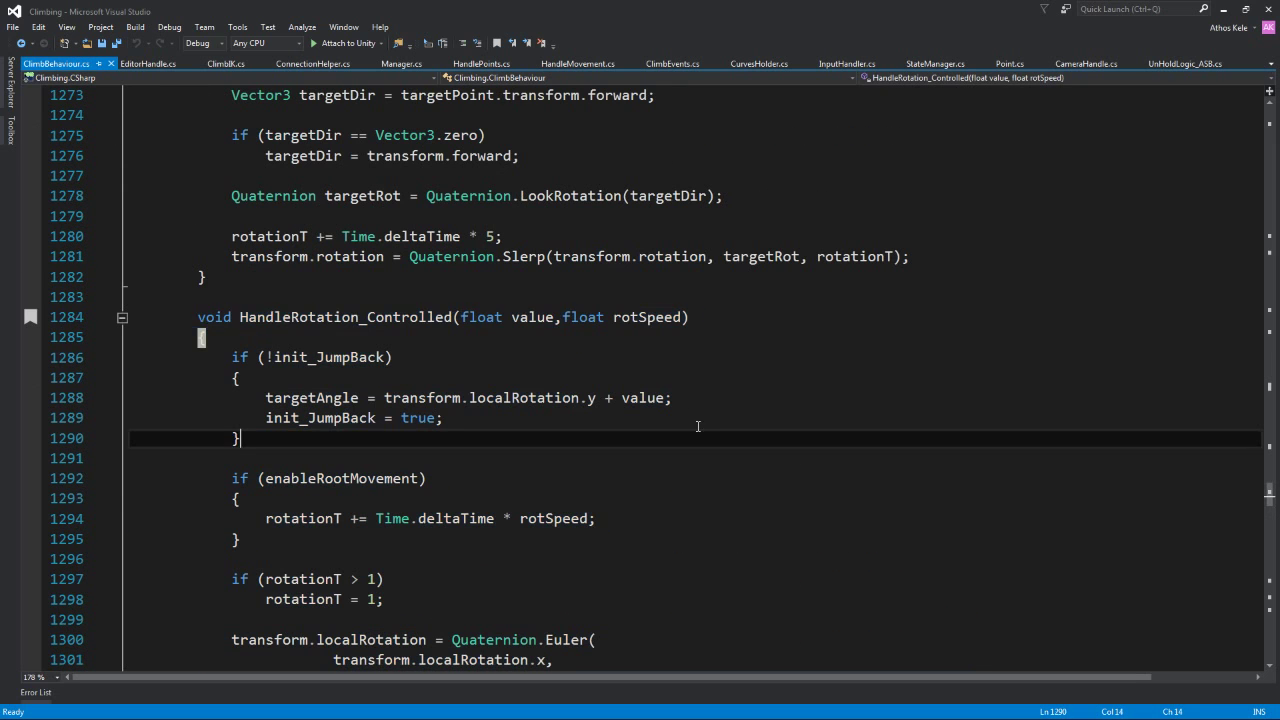
- Remove the line 1284 bookmark and collapse the HandleRotation_Controlled method
left_click(240, 317)
key("ctrl+k")
key("ctrl+k")
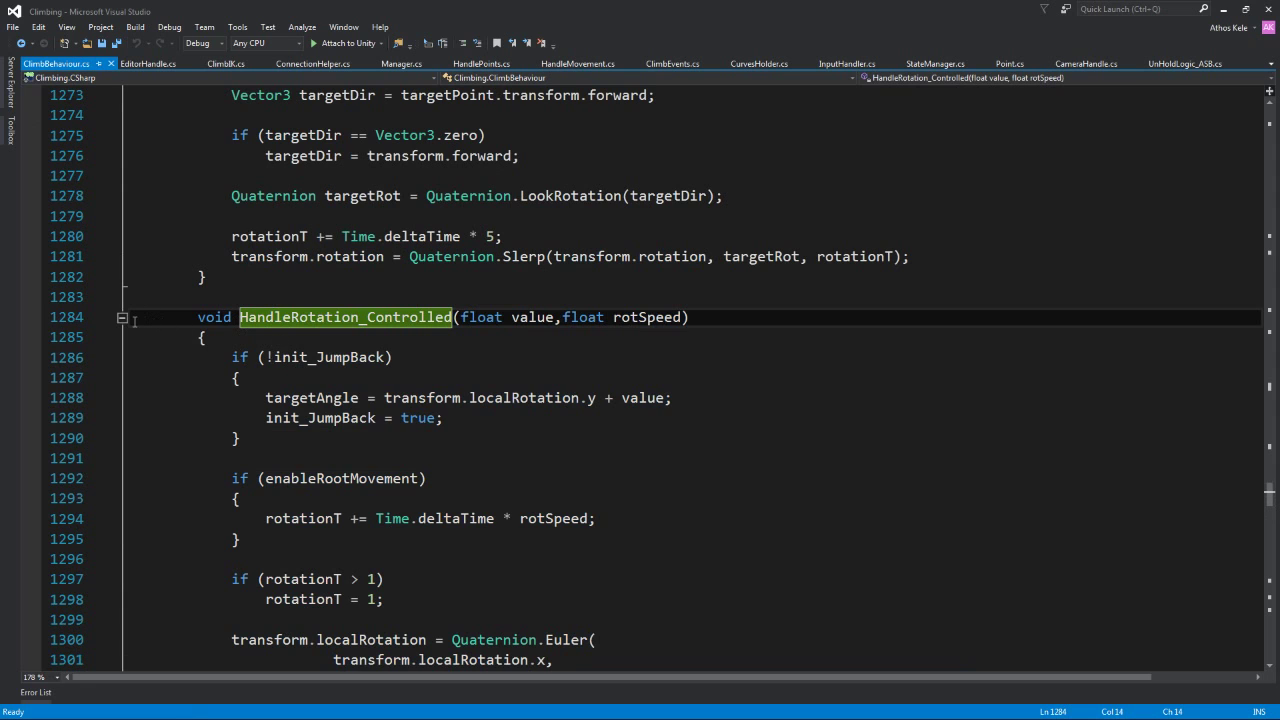
left_click(588, 317)
left_click(670, 317)
scroll(668, 317, "down", 2)
double_click(553, 397)
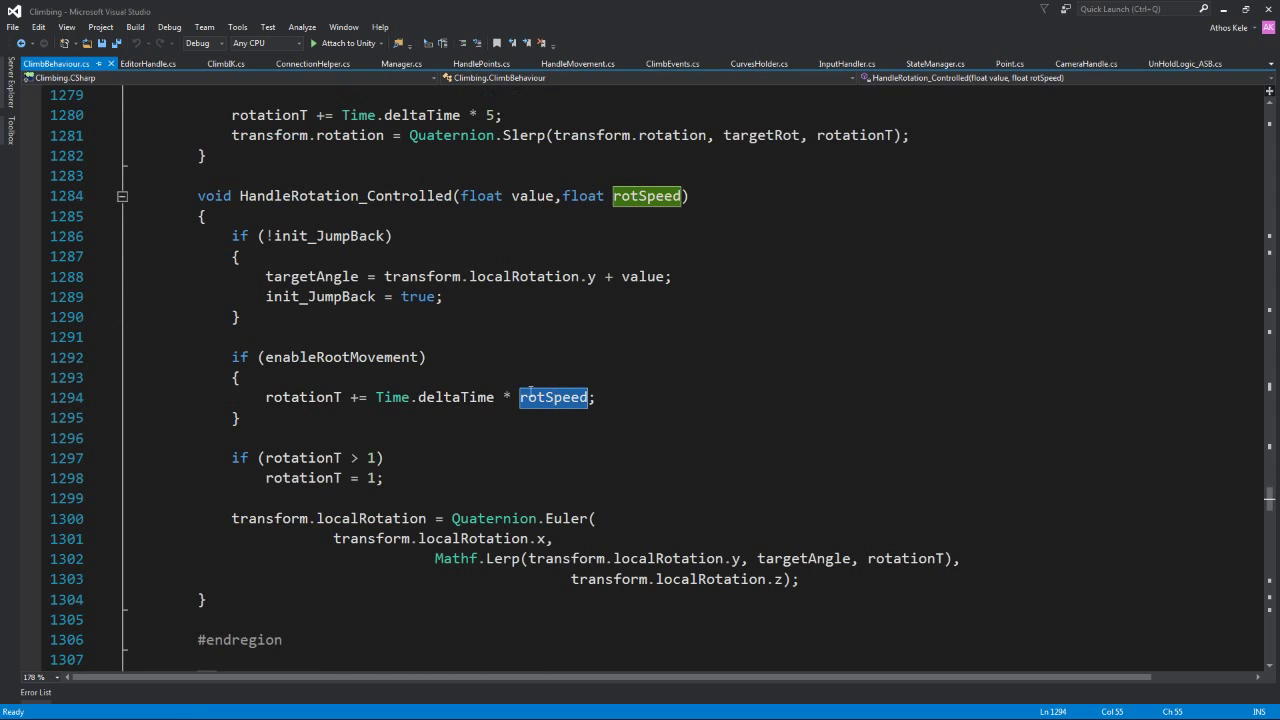
left_click(122, 196)
key("Down")
key("Down")
key("Down")
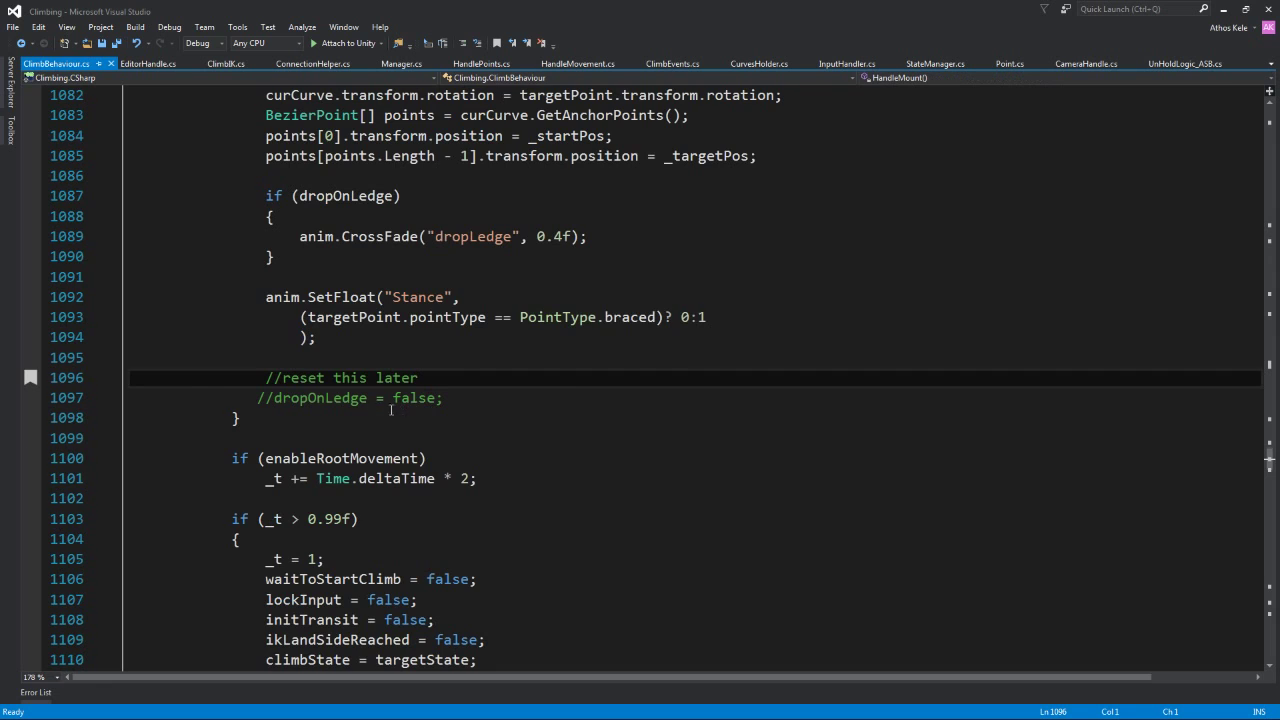
- Locate and select the rotationT = 0 statement in HandleMount
scroll(395, 410, "up", 5)
scroll(395, 410, "down", 1, "ctrl")
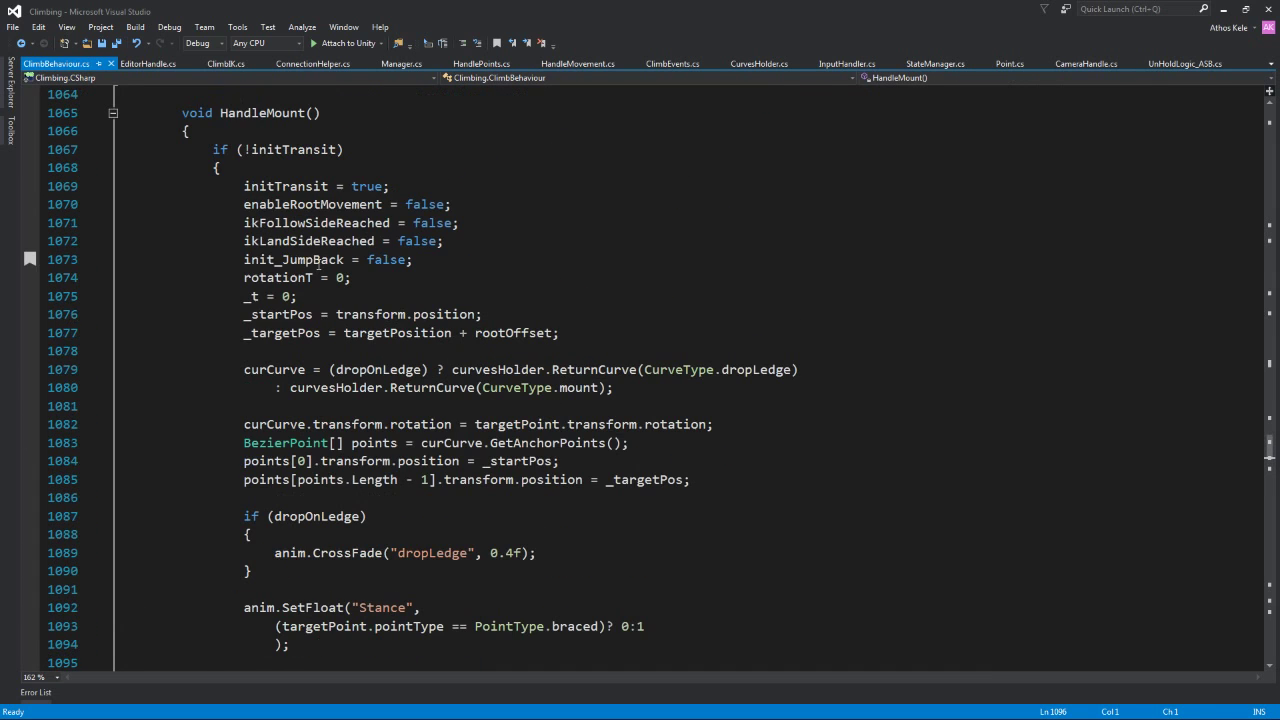
scroll(305, 276, "up", 2)
left_click_drag(221, 222, 374, 225)
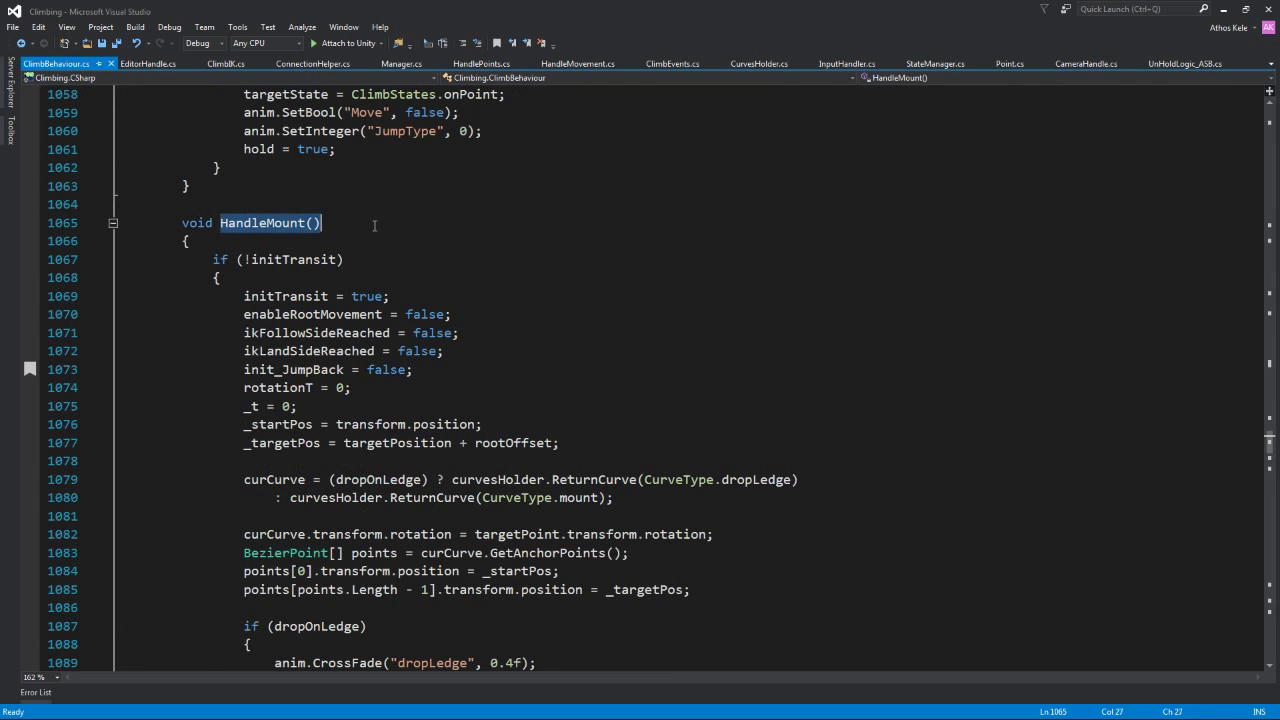
scroll(316, 314, "down", 1)
scroll(340, 330, "down", 1)
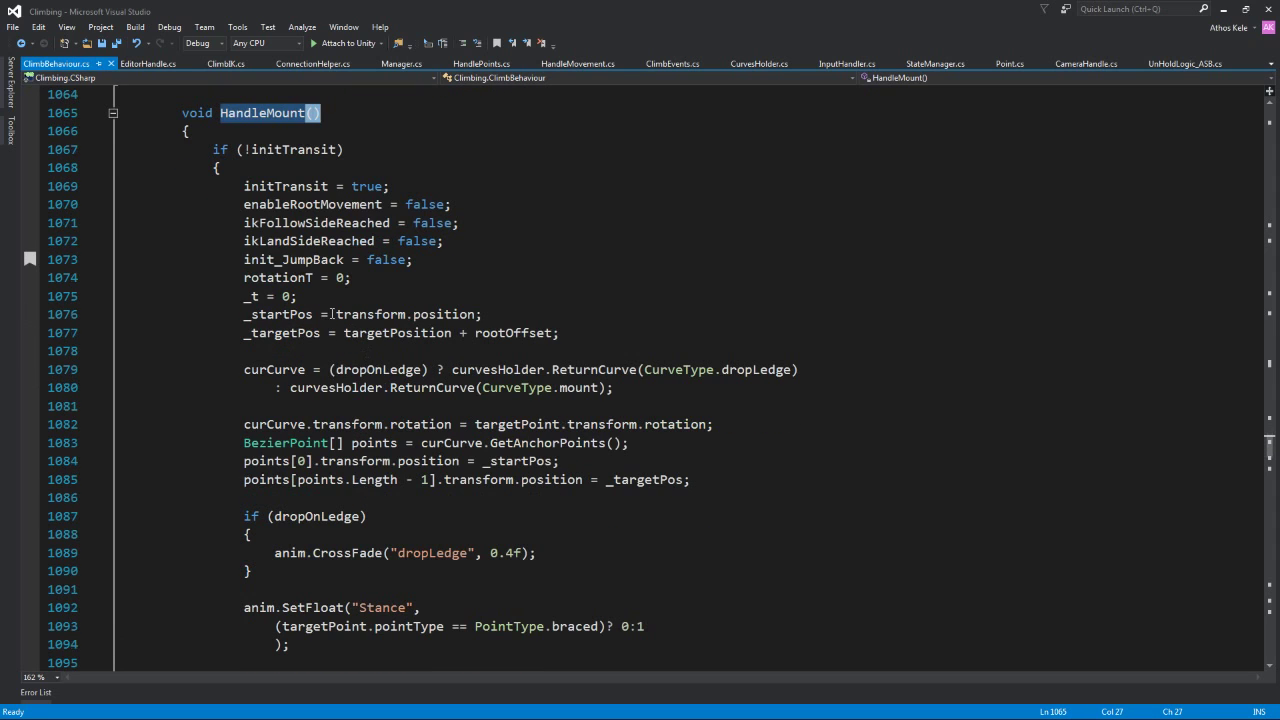
left_click(259, 296)
key("Up")
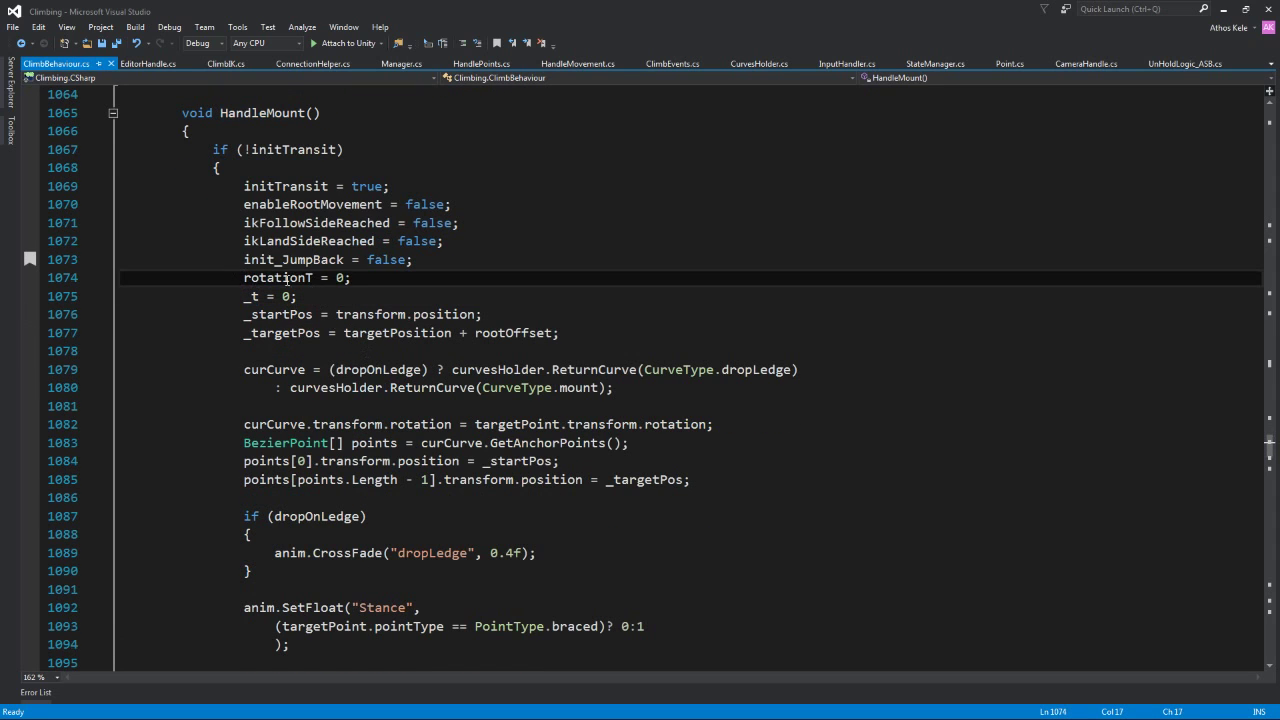
key("shift+End")
- Select the init_JumpBack and rotationT lines together to review them
double_click(282, 260)
key("Home")
key("Home")
key("shift+Down")
key("shift+End")
scroll(340, 175, "down", 1)
scroll(400, 343, "down", 4)
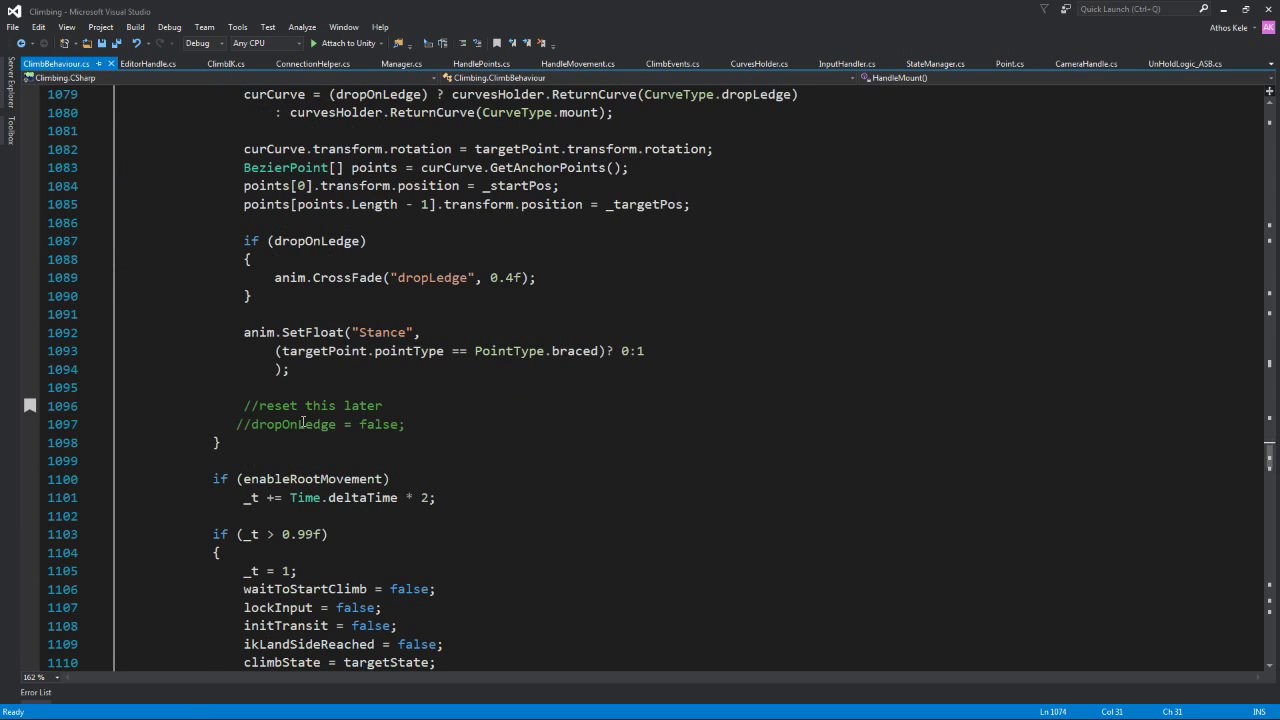
- Delete the commented-out '//reset this later' and '//dropOnLedge' lines
left_click_drag(205, 405, 406, 424)
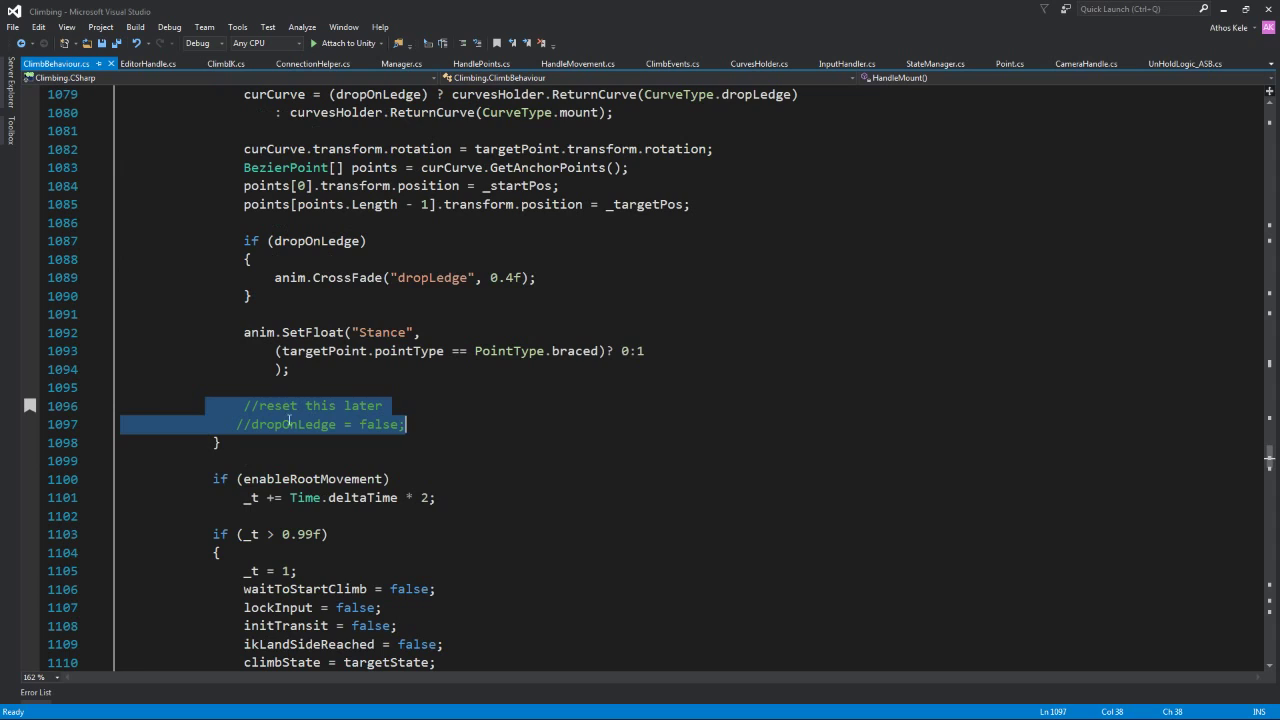
left_click(247, 412)
key("ctrl+k")
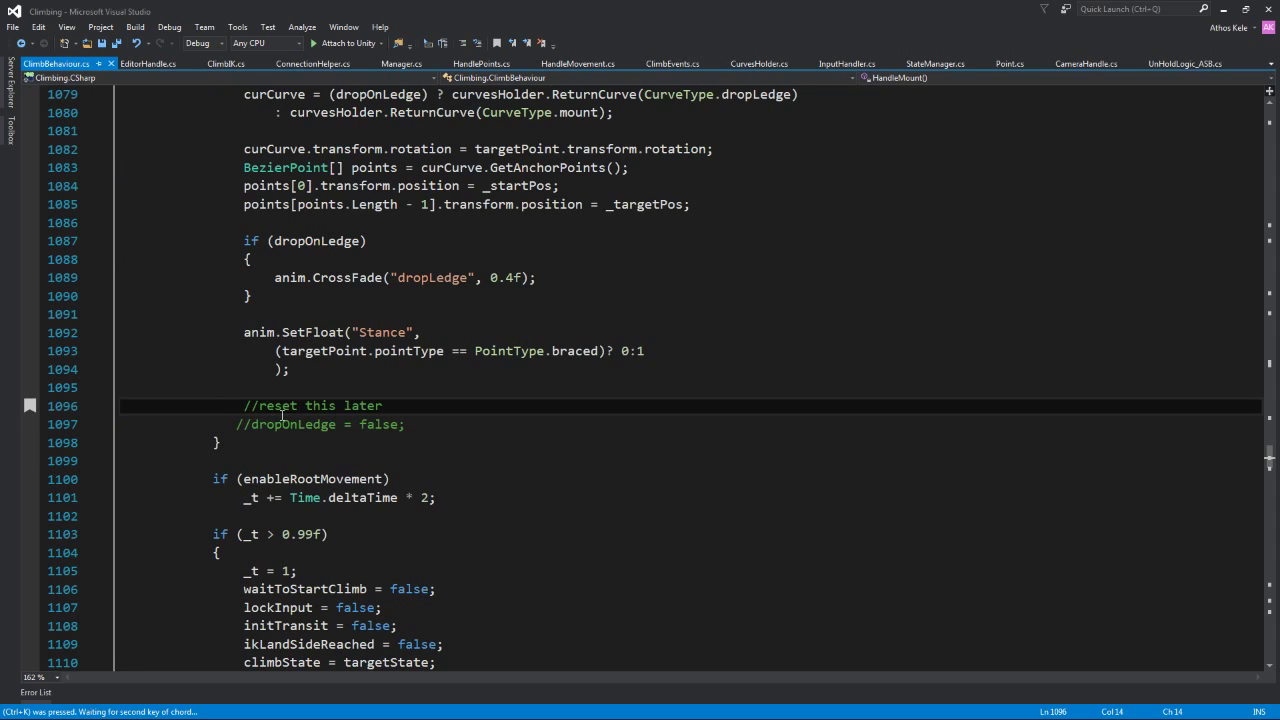
left_click(408, 426, "shift")
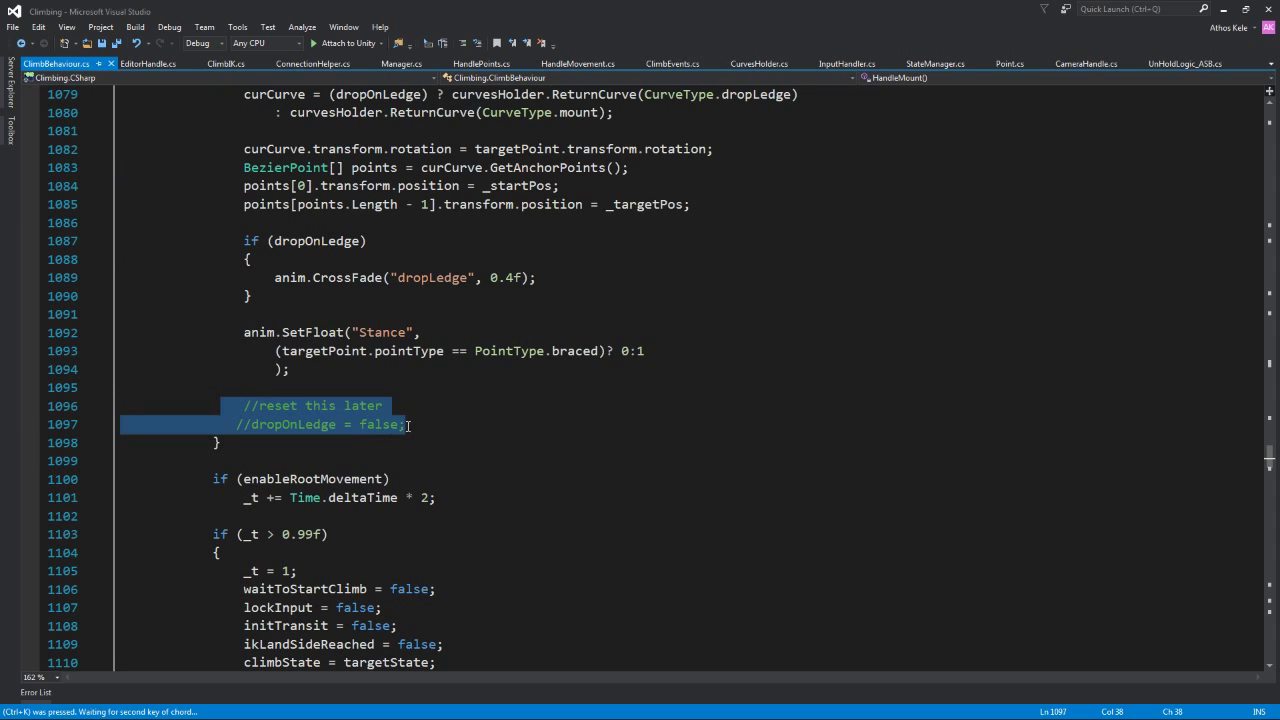
key("BackSpace")
left_click_drag(411, 426, 127, 400)
key("BackSpace")
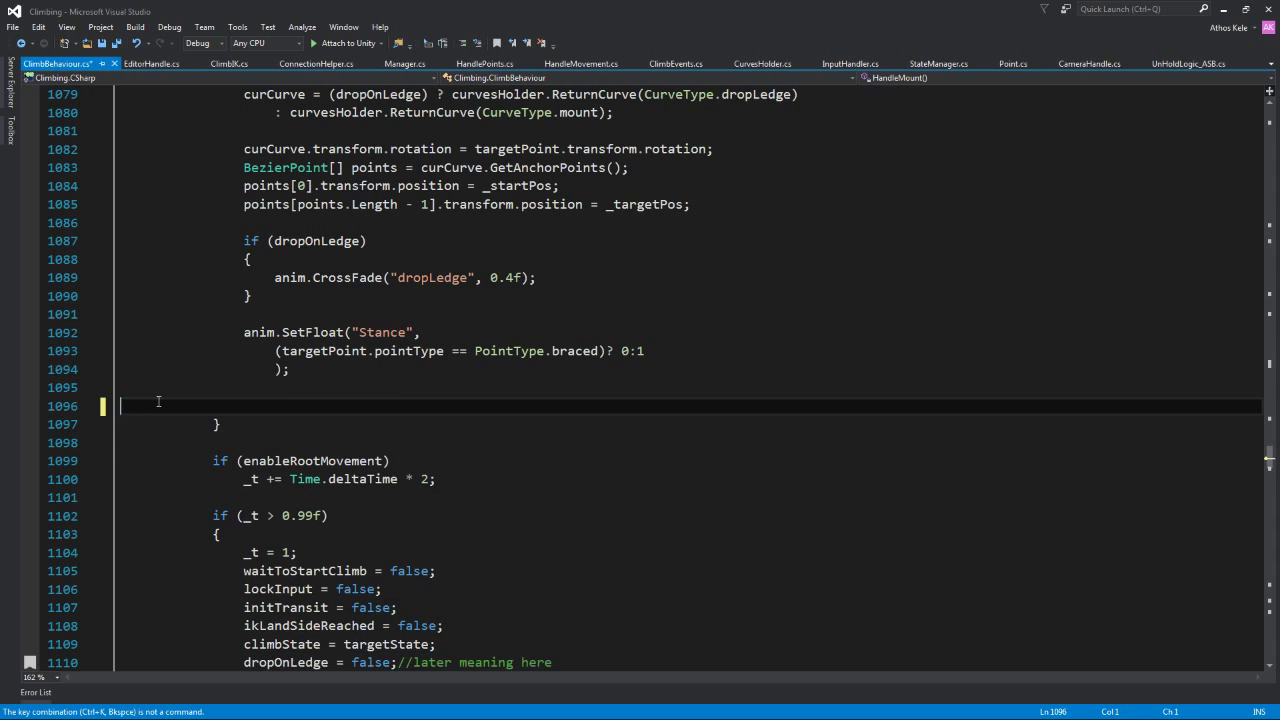
key("BackSpace")
key("BackSpace")
- Review the _t completion block's reset assignments, including dropOnLedge = false
scroll(371, 418, "down", 1)
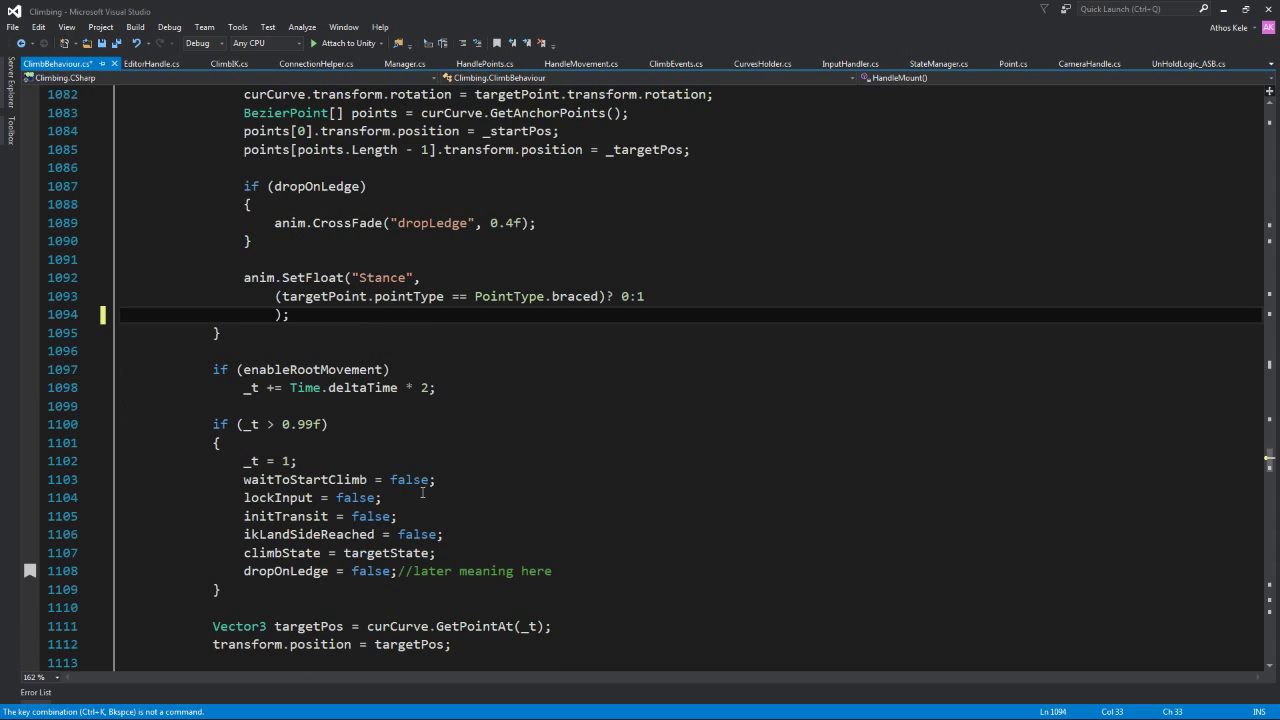
scroll(183, 375, "down", 1)
key("Down")
key("Down")
key("Down")
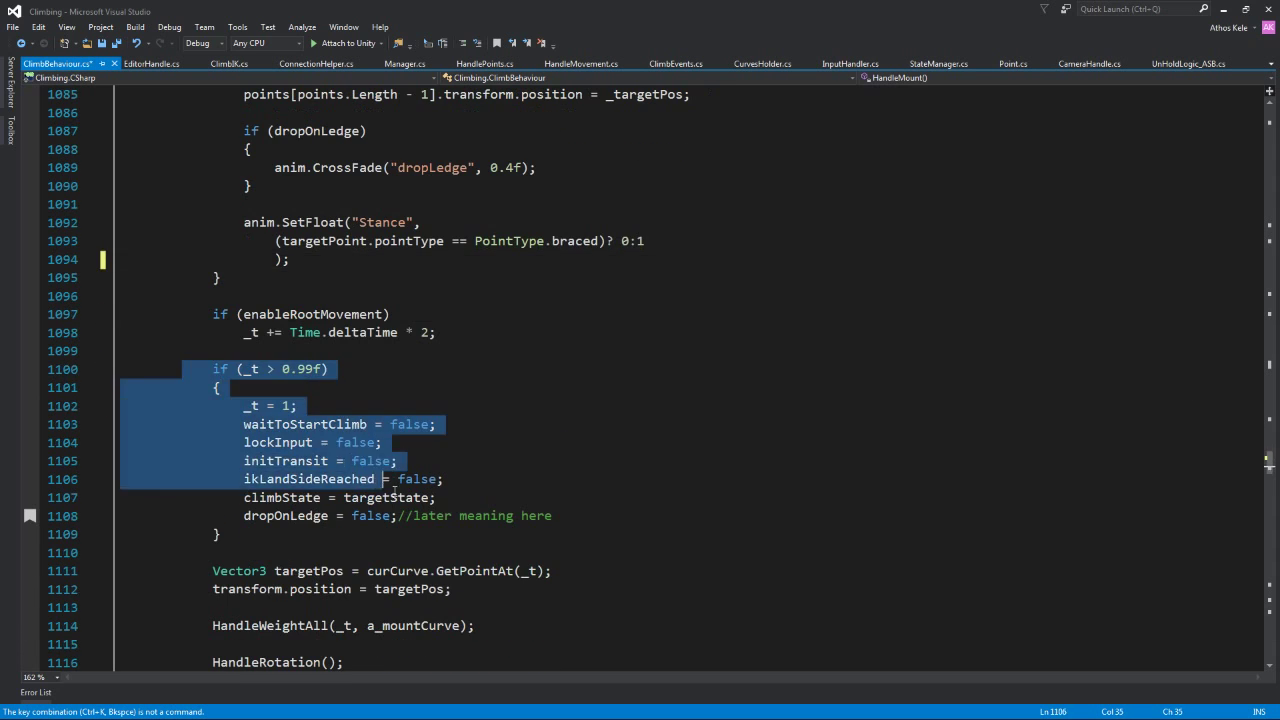
left_click_drag(183, 375, 440, 497)
left_click_drag(243, 515, 460, 515)
key("shift+End")
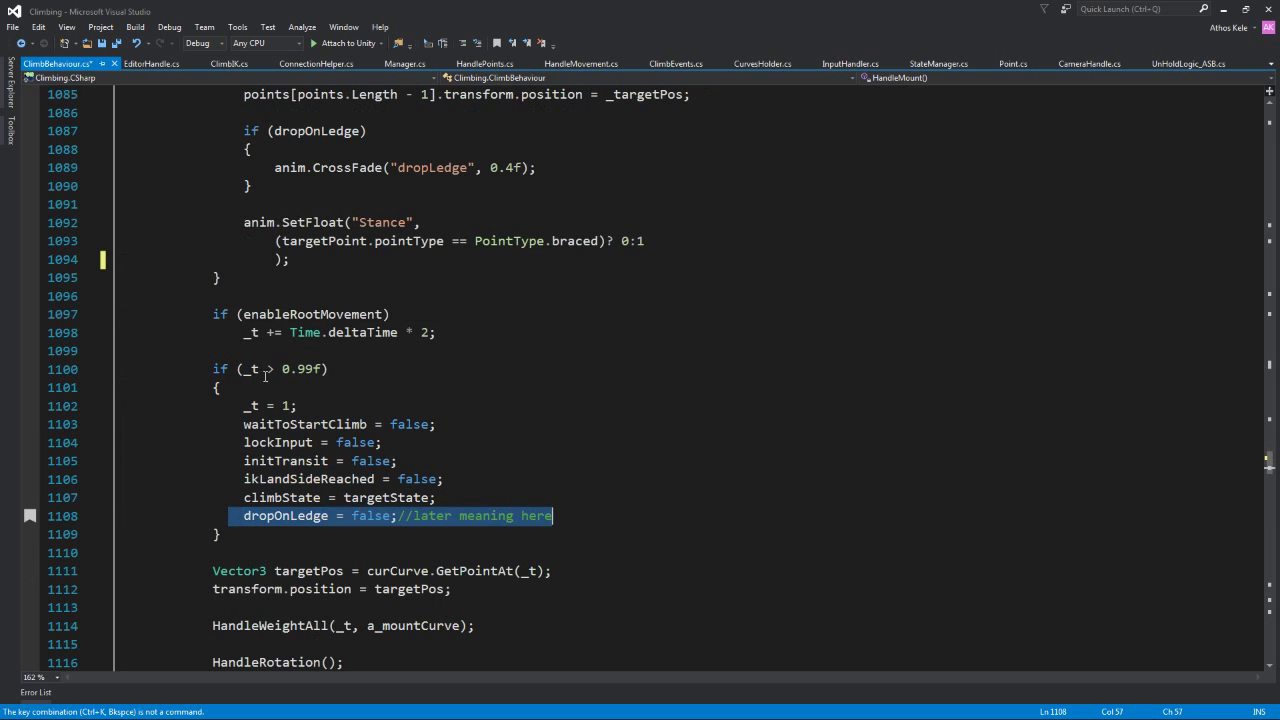
scroll(280, 383, "up", 1, "ctrl")
scroll(316, 398, "up", 1, "ctrl")
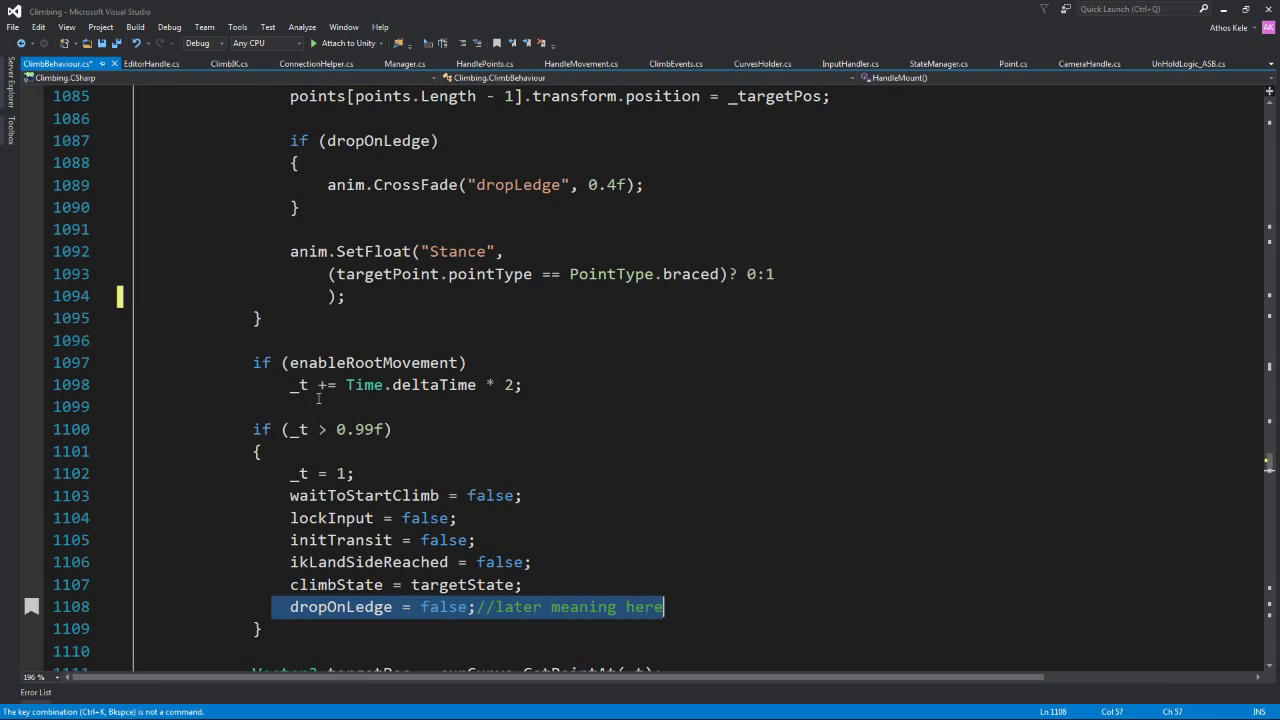
scroll(318, 397, "down", 2)
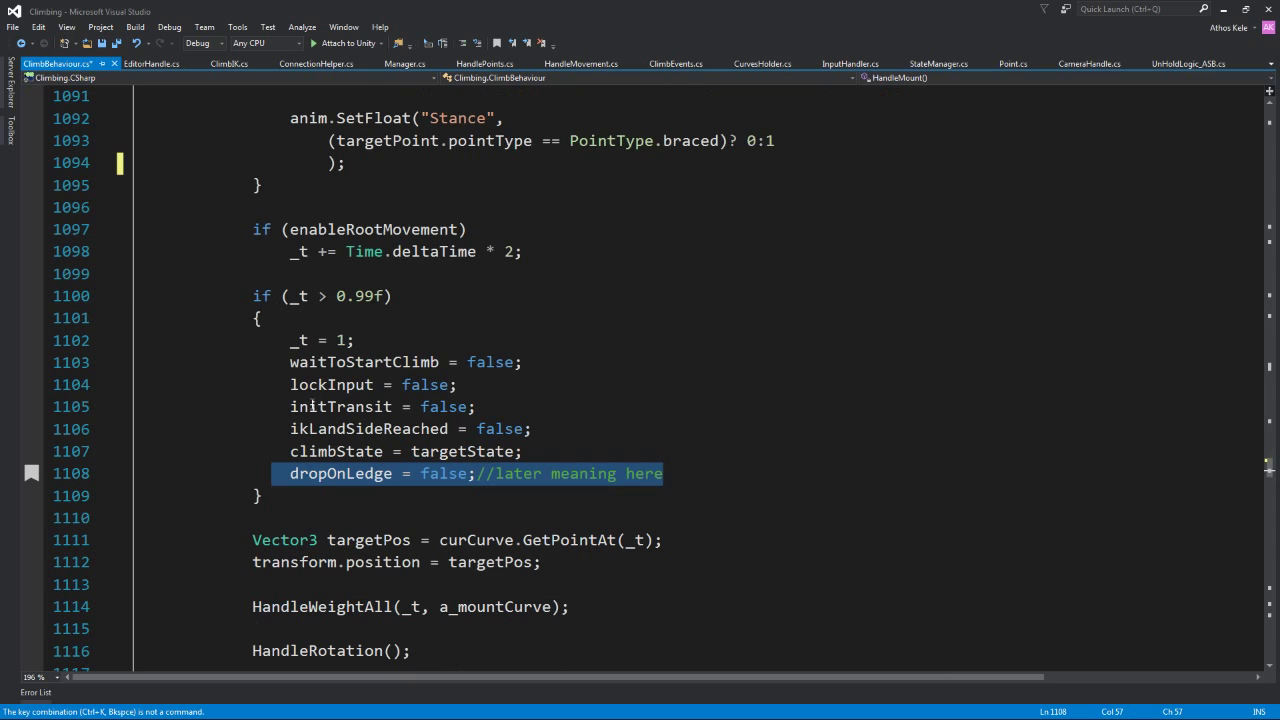
left_click(226, 474)
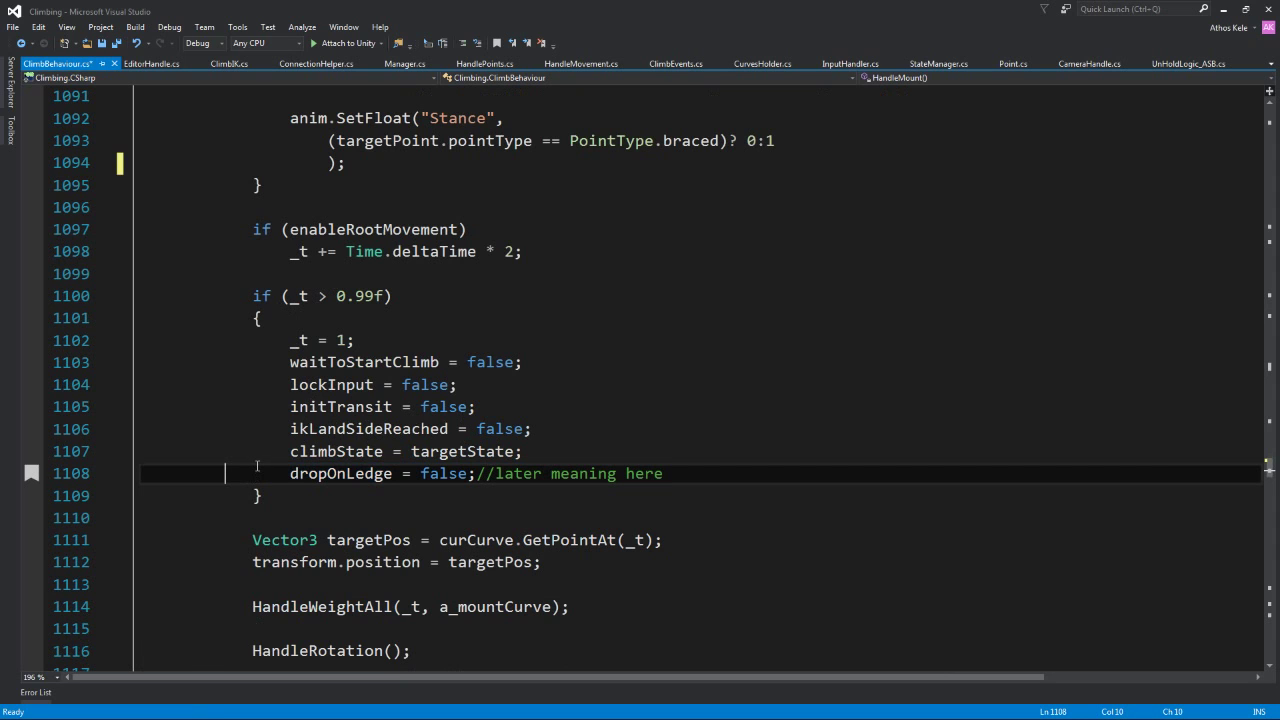
- Delete the empty line after HandleRotation()
scroll(257, 466, "down", 1)
scroll(270, 485, "down", 1)
left_click_drag(239, 549, 87, 542)
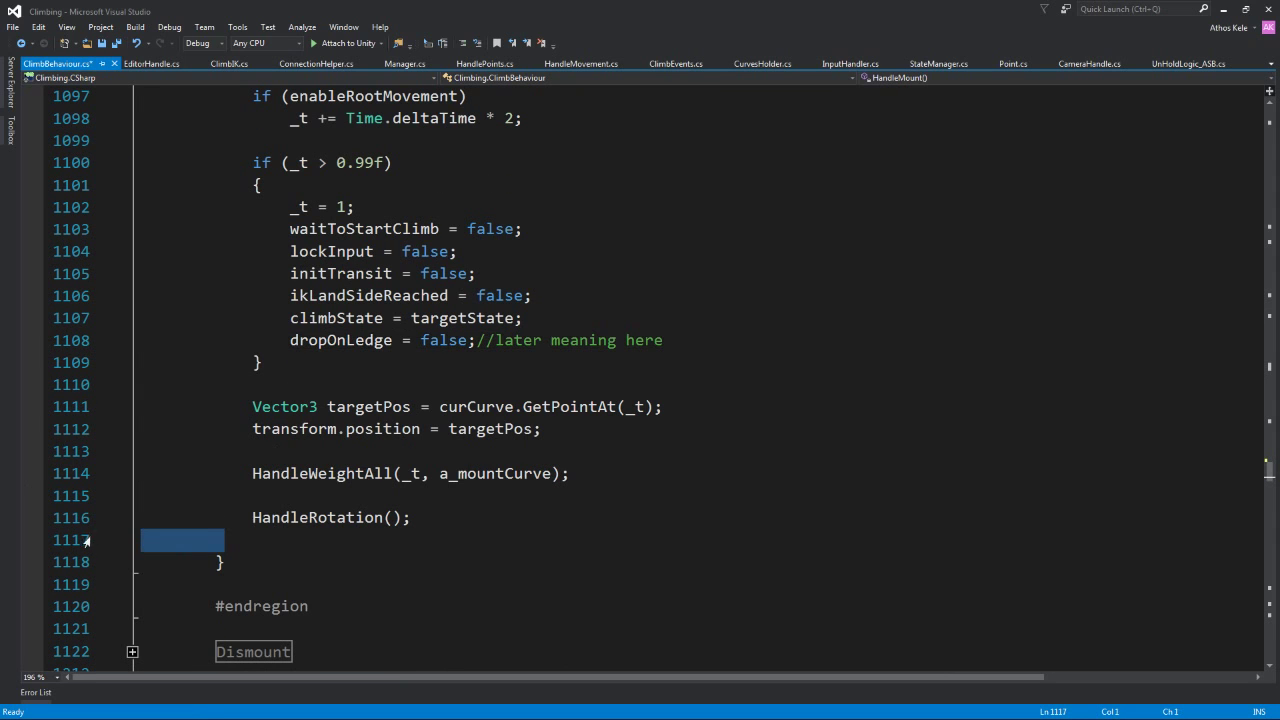
key("BackSpace")
key("BackSpace")
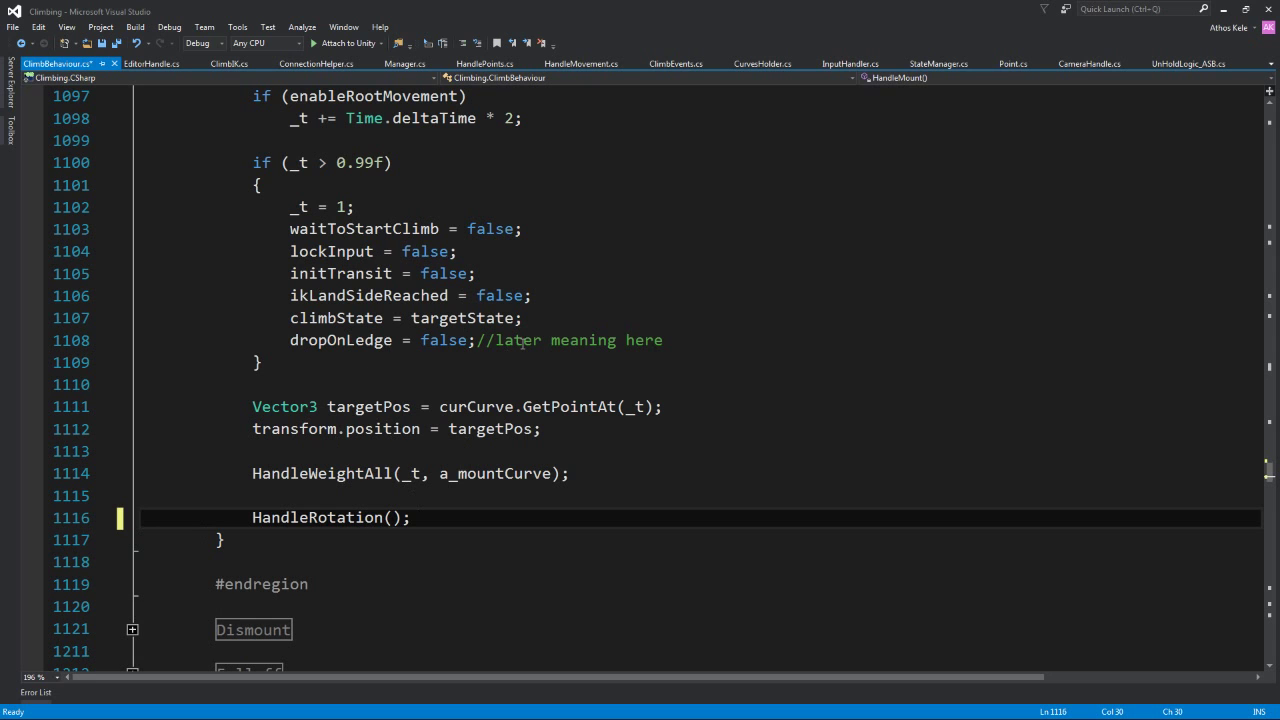
scroll(909, 494, "up", 1)
scroll(448, 368, "up", 5)
scroll(448, 368, "up", 9)
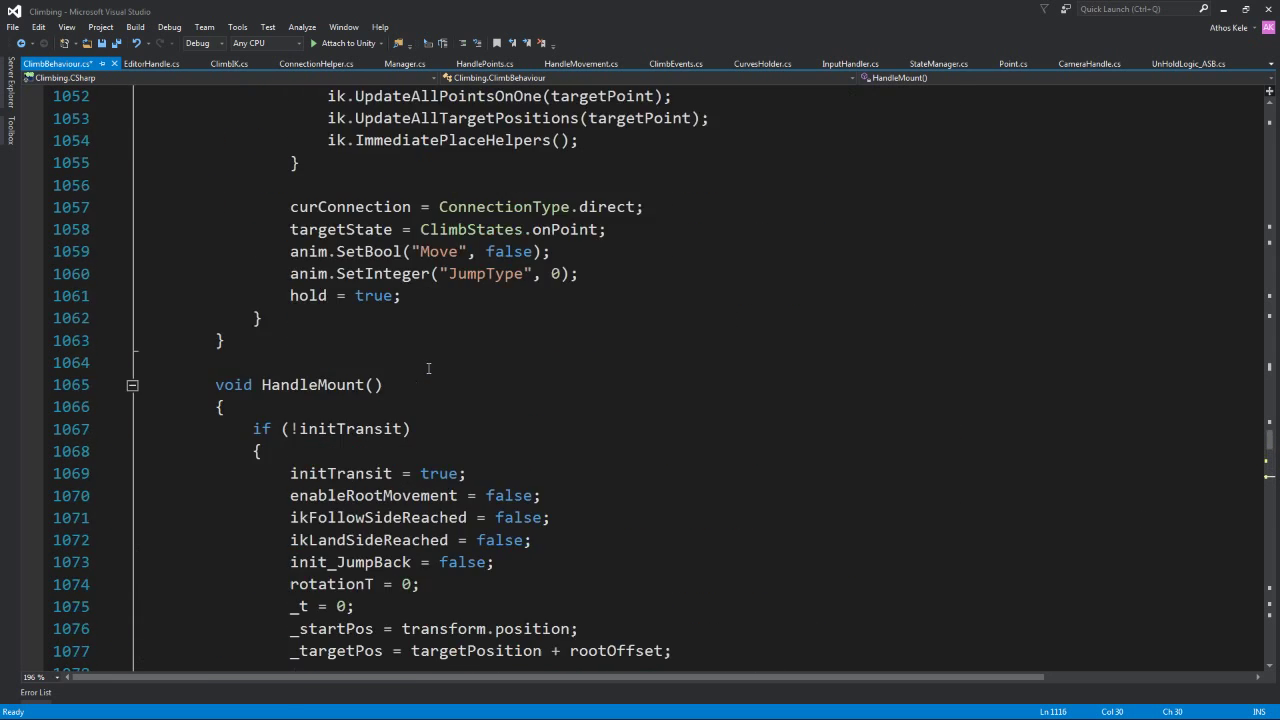
key("ctrl+k")
key("ctrl+n")
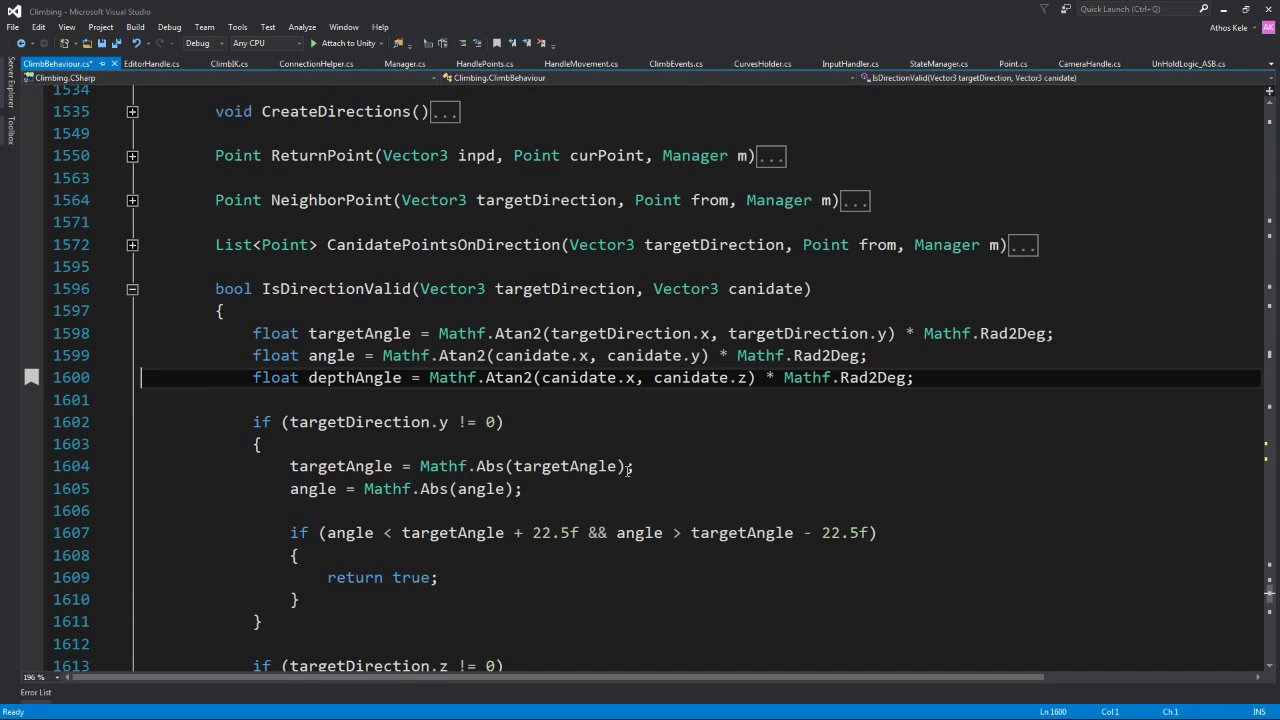
left_click(613, 467)
scroll(602, 475, "down", 1, "ctrl")
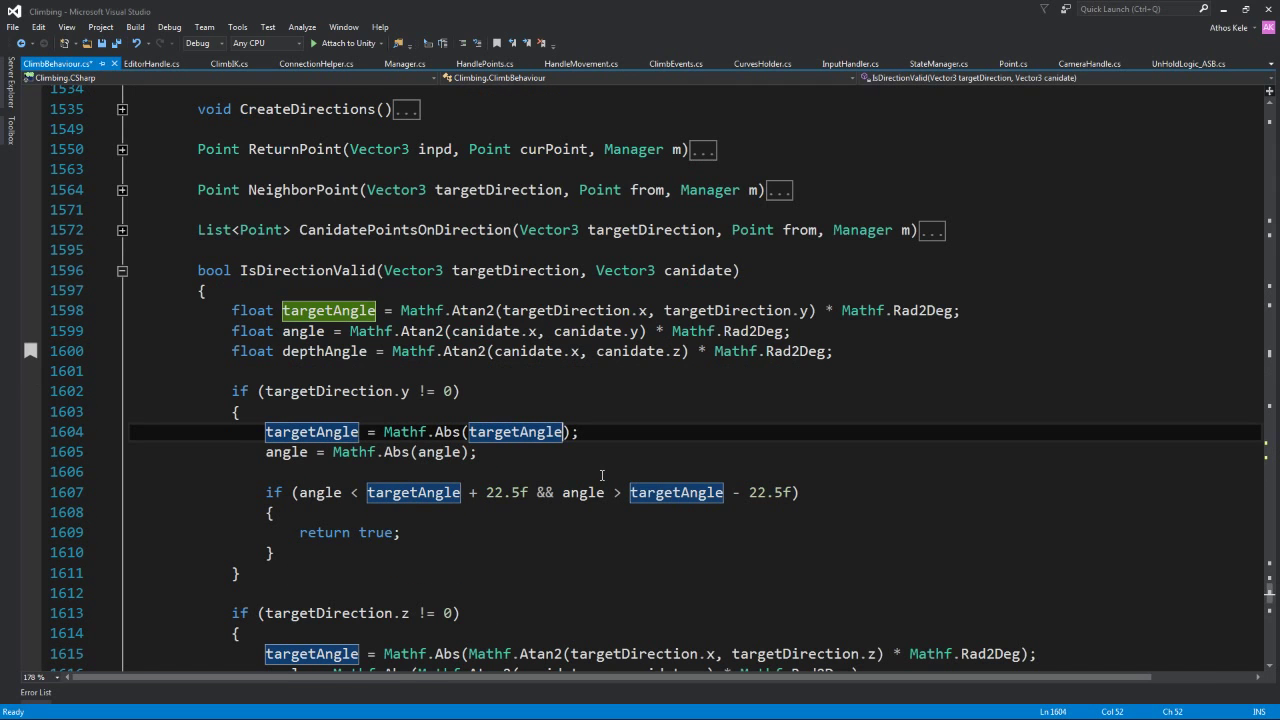
left_click(303, 270)
double_click(303, 270)
scroll(330, 237, "down", 1)
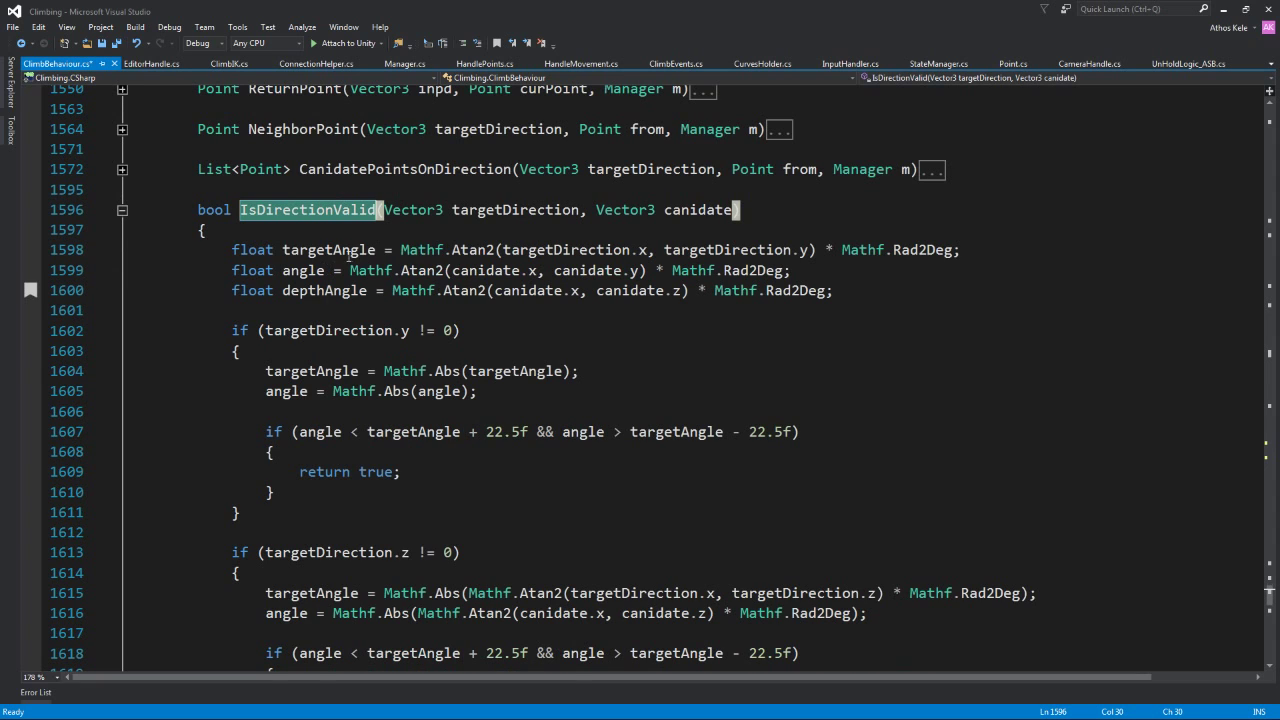
left_click_drag(214, 290, 326, 290)
left_click_drag(427, 290, 834, 290)
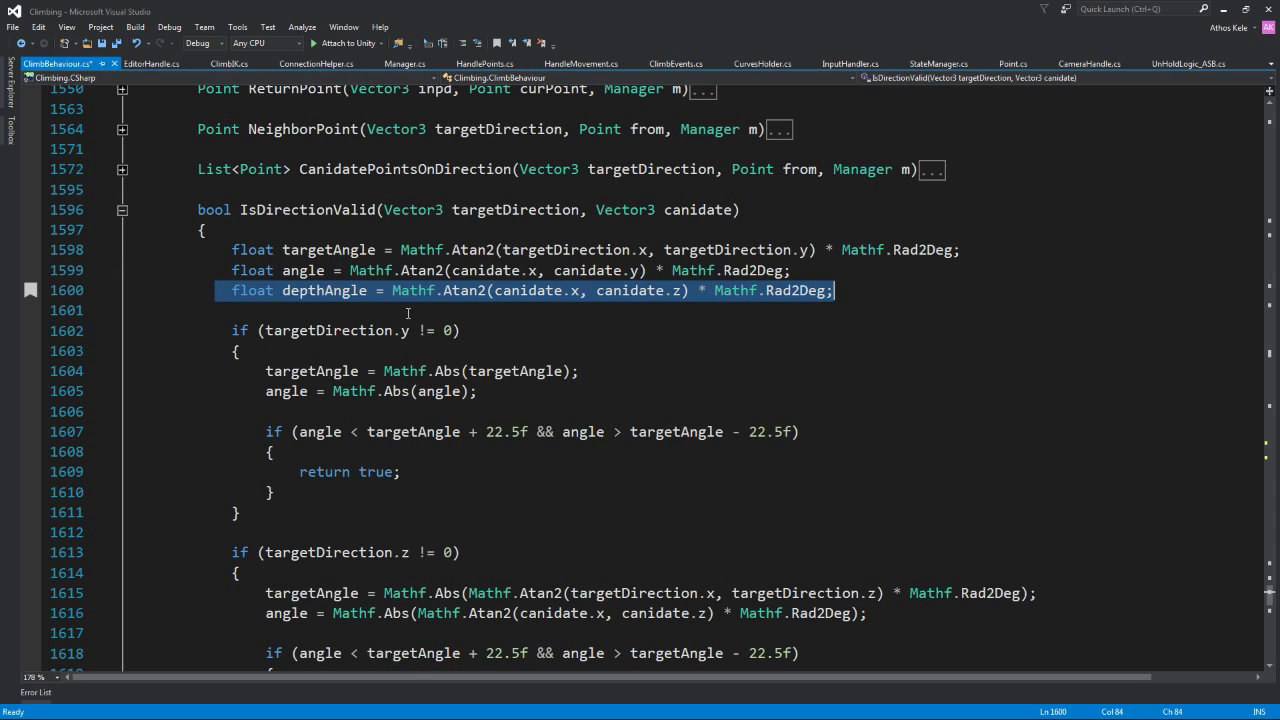
left_click(333, 290)
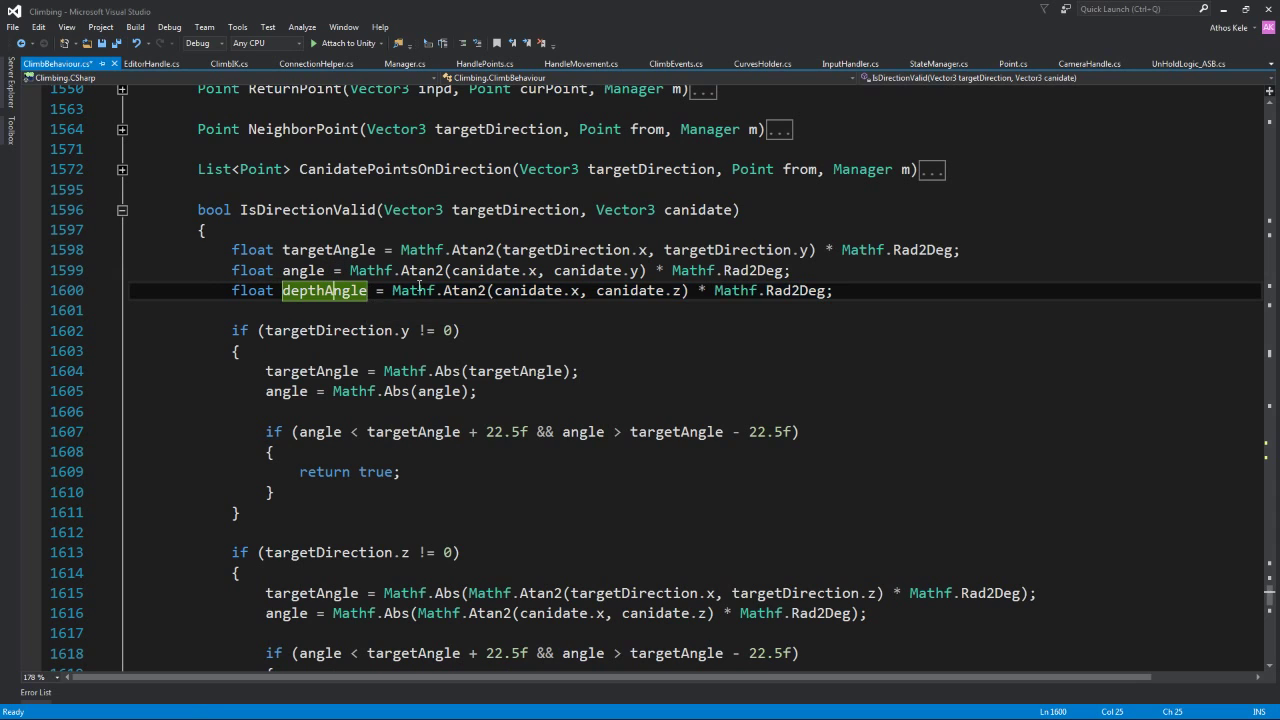
left_click_drag(240, 290, 846, 288)
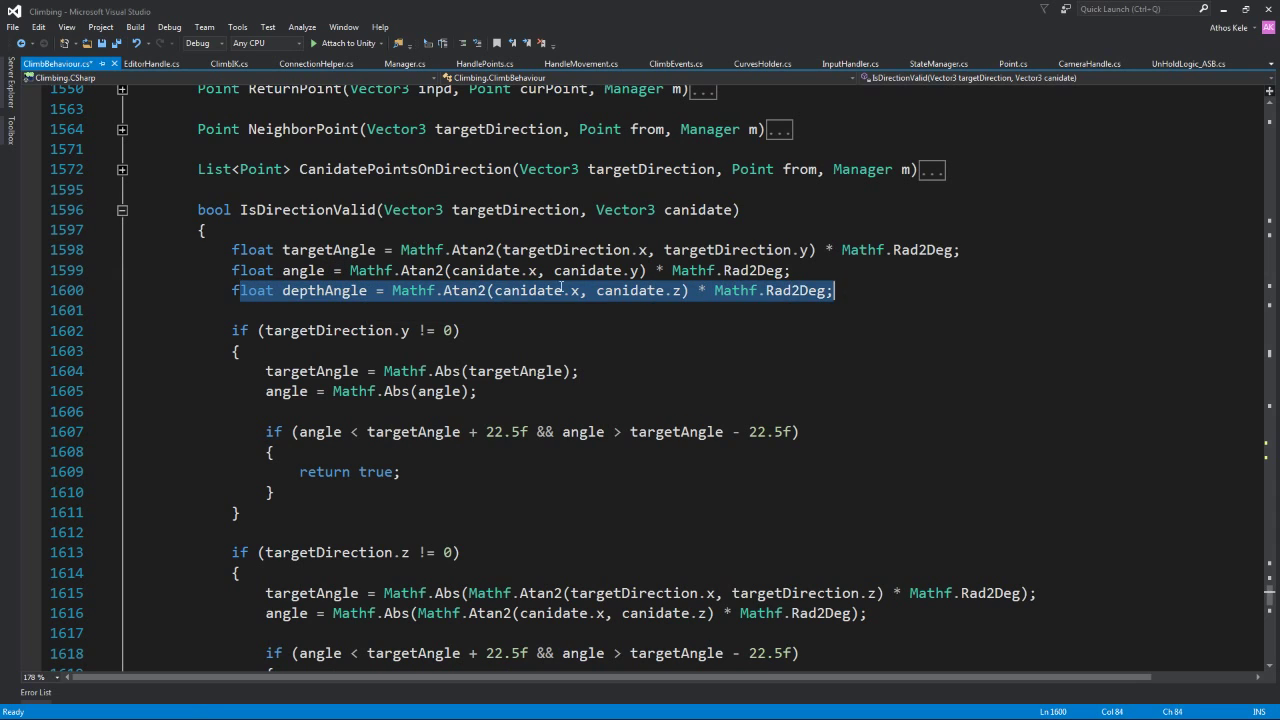
left_click(609, 290)
double_click(609, 290)
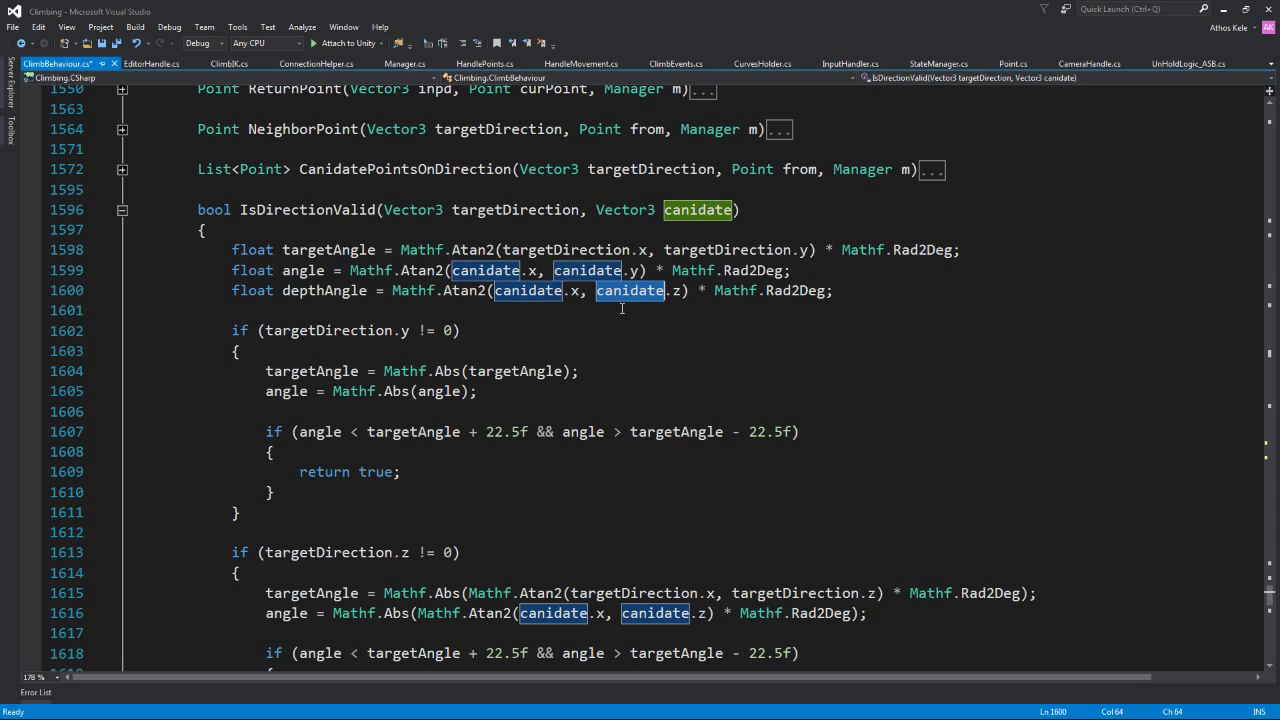
scroll(640, 350, "down", 2)
left_click(603, 350)
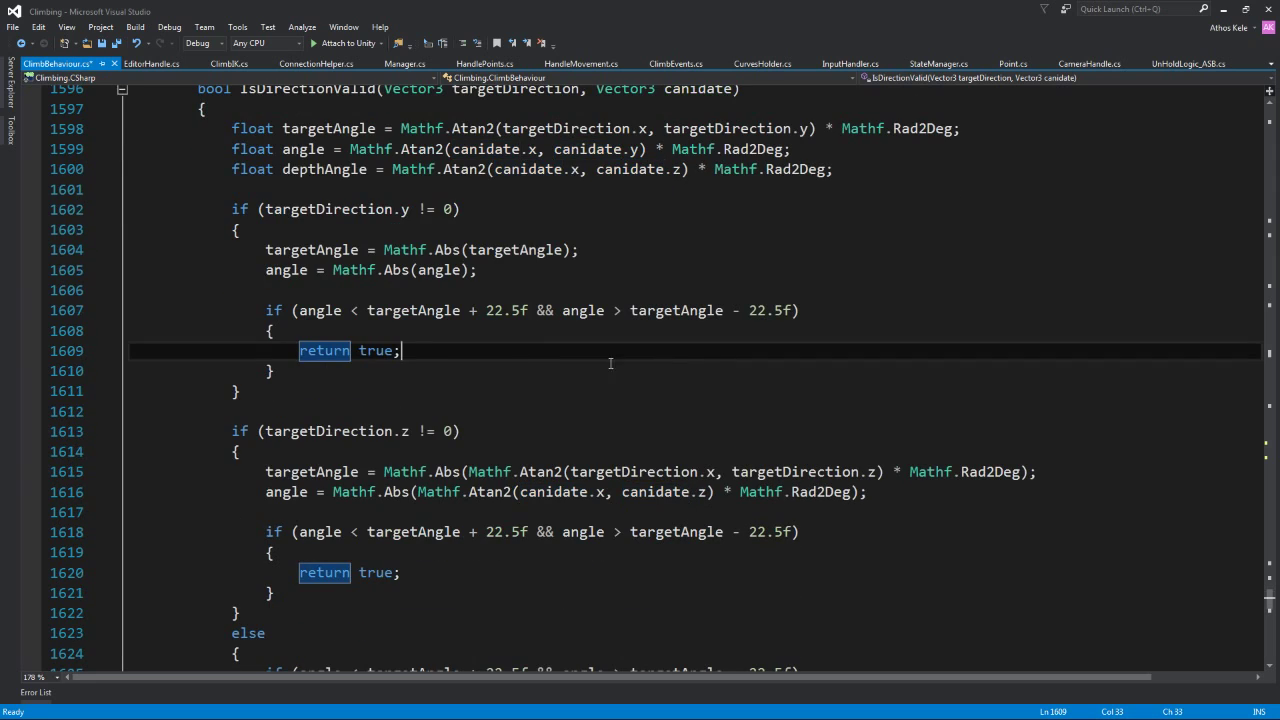
left_click_drag(213, 208, 232, 411)
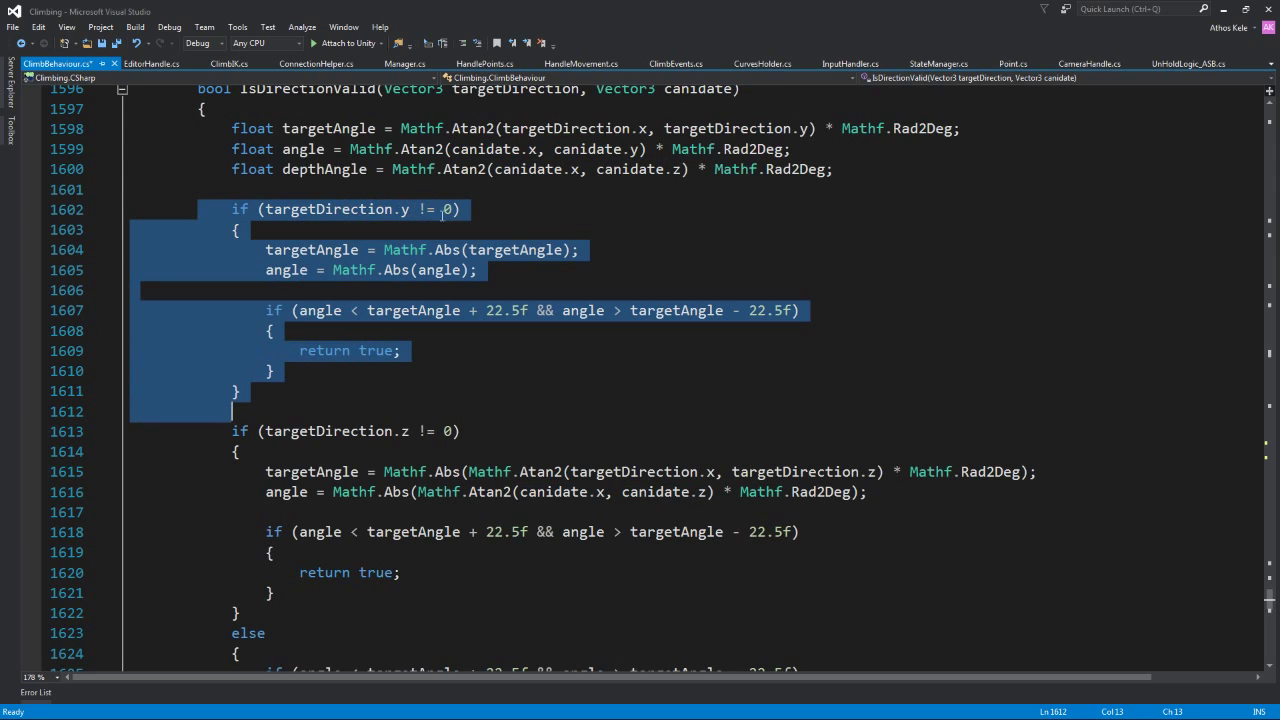
left_click_drag(249, 249, 467, 377)
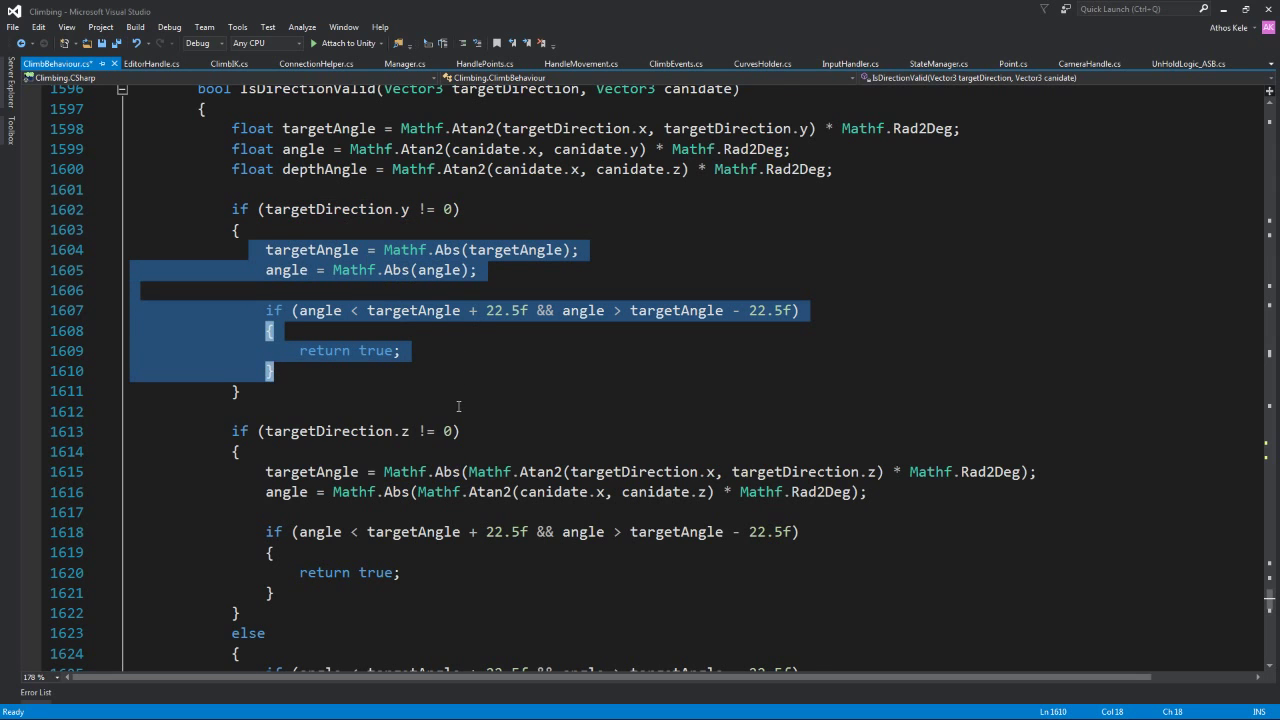
scroll(460, 407, "down", 1)
left_click(460, 371)
left_click_drag(205, 371, 242, 552)
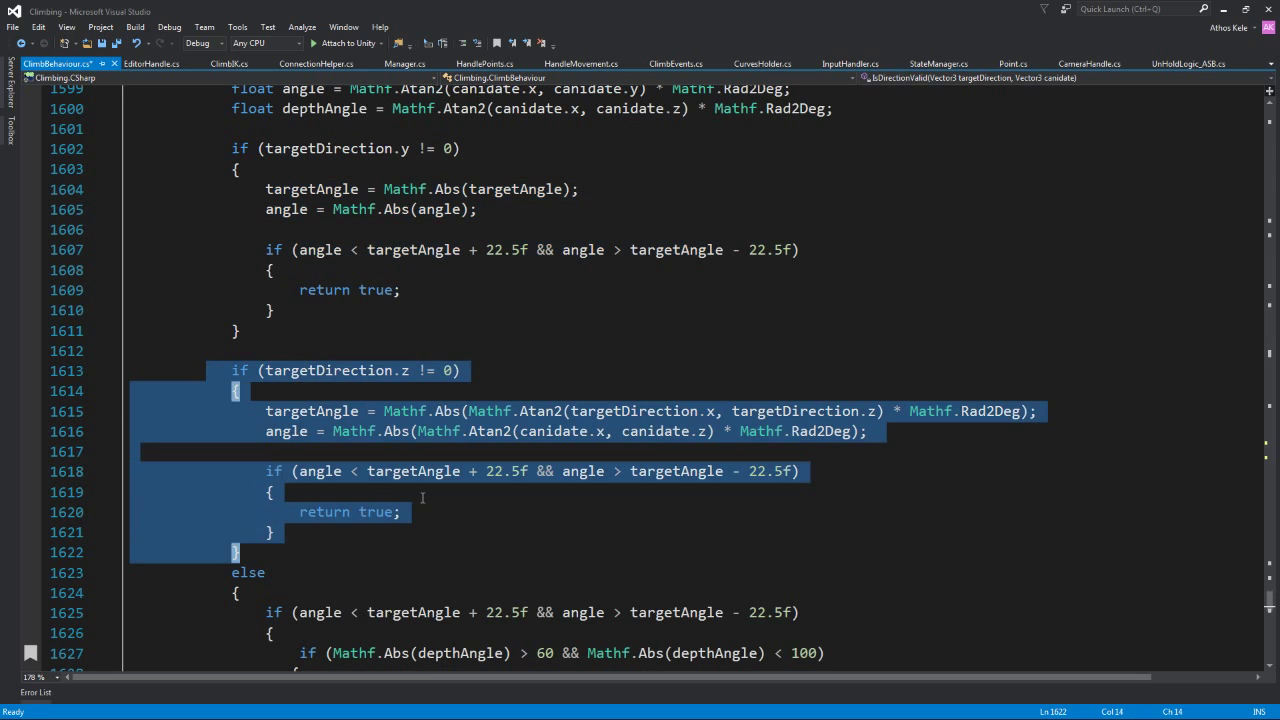
scroll(423, 496, "down", 1)
scroll(423, 496, "down", 1)
double_click(405, 250)
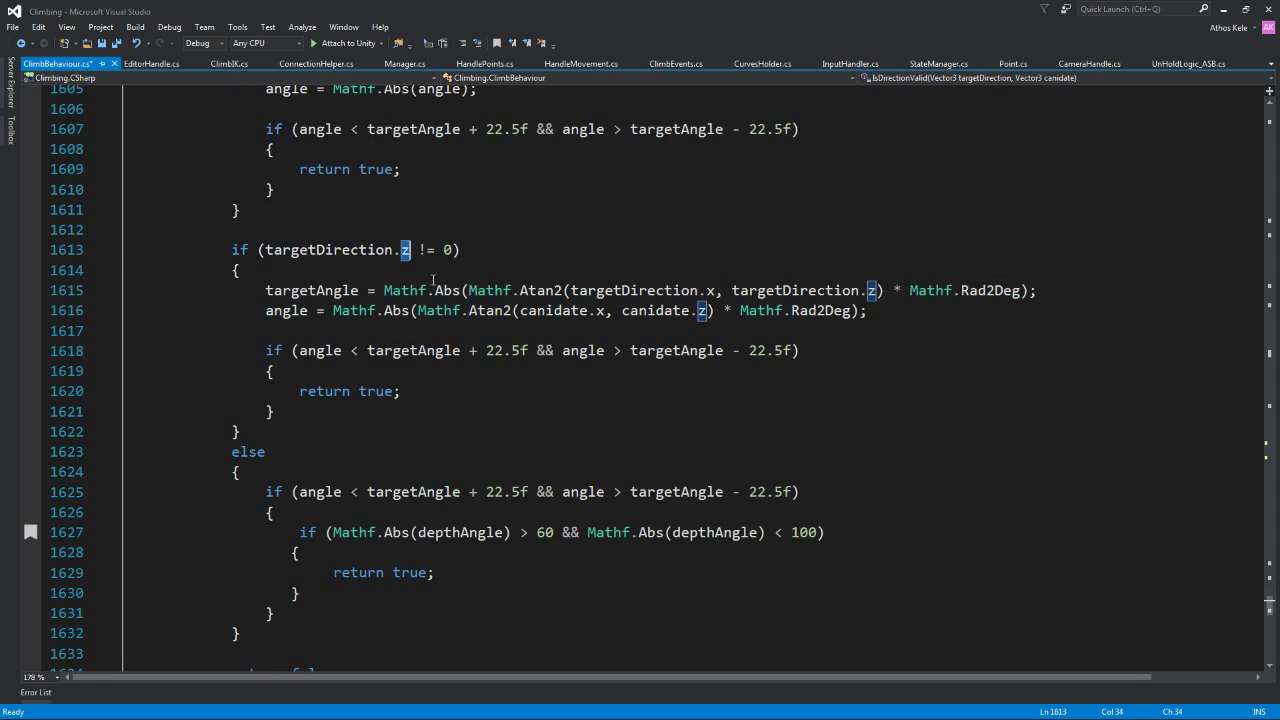
left_click(401, 391)
scroll(258, 240, "down", 1)
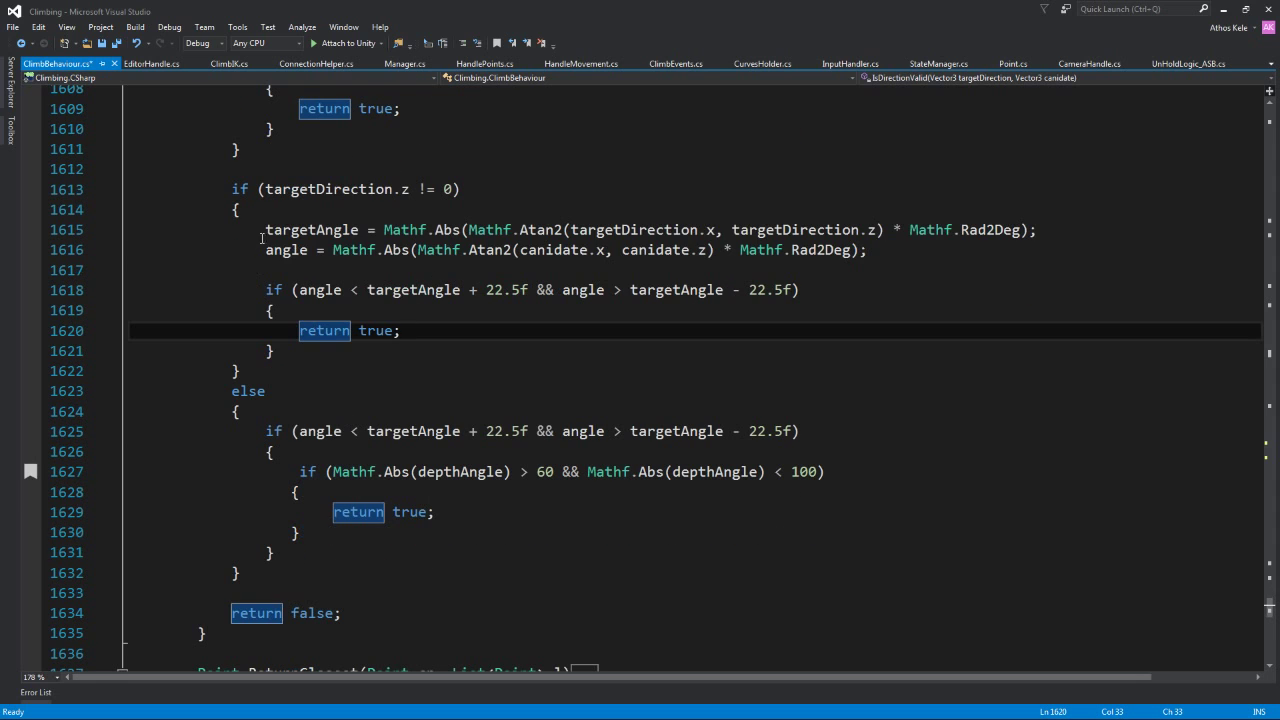
mouse_move(258, 240)
left_mouse_down()
mouse_move(463, 323)
mouse_move(468, 352)
left_mouse_up()
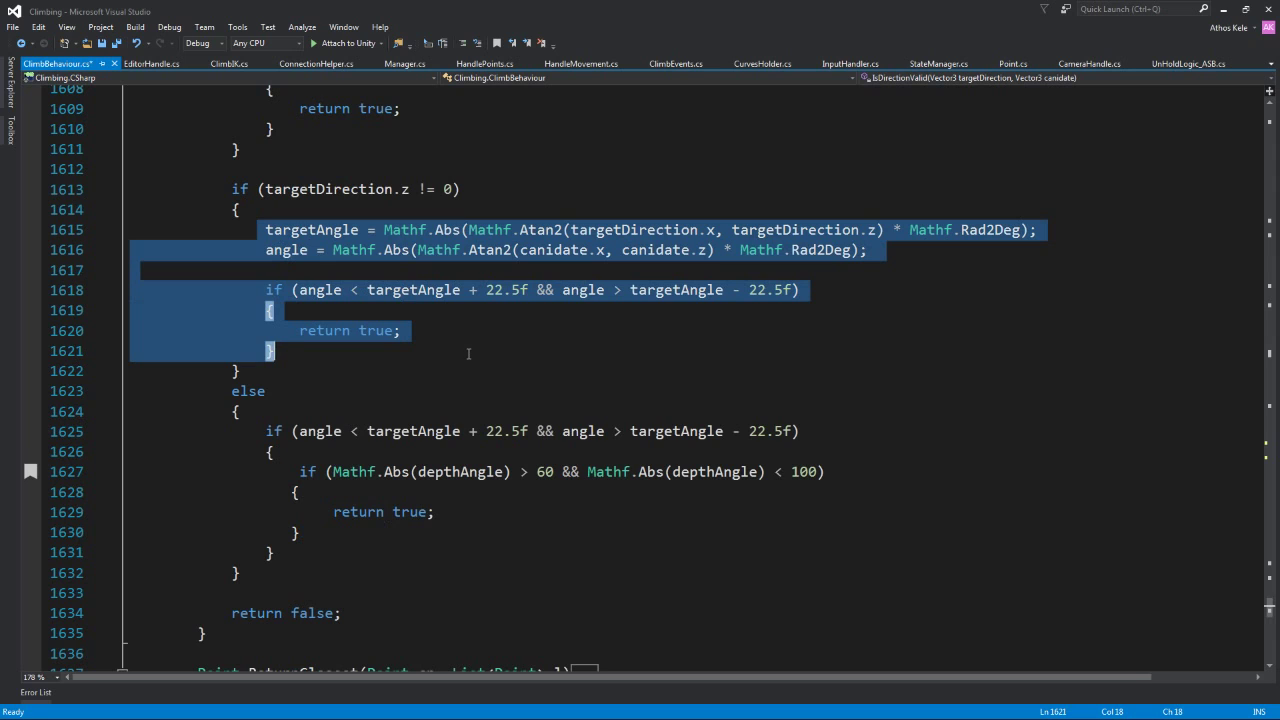
left_click(623, 232)
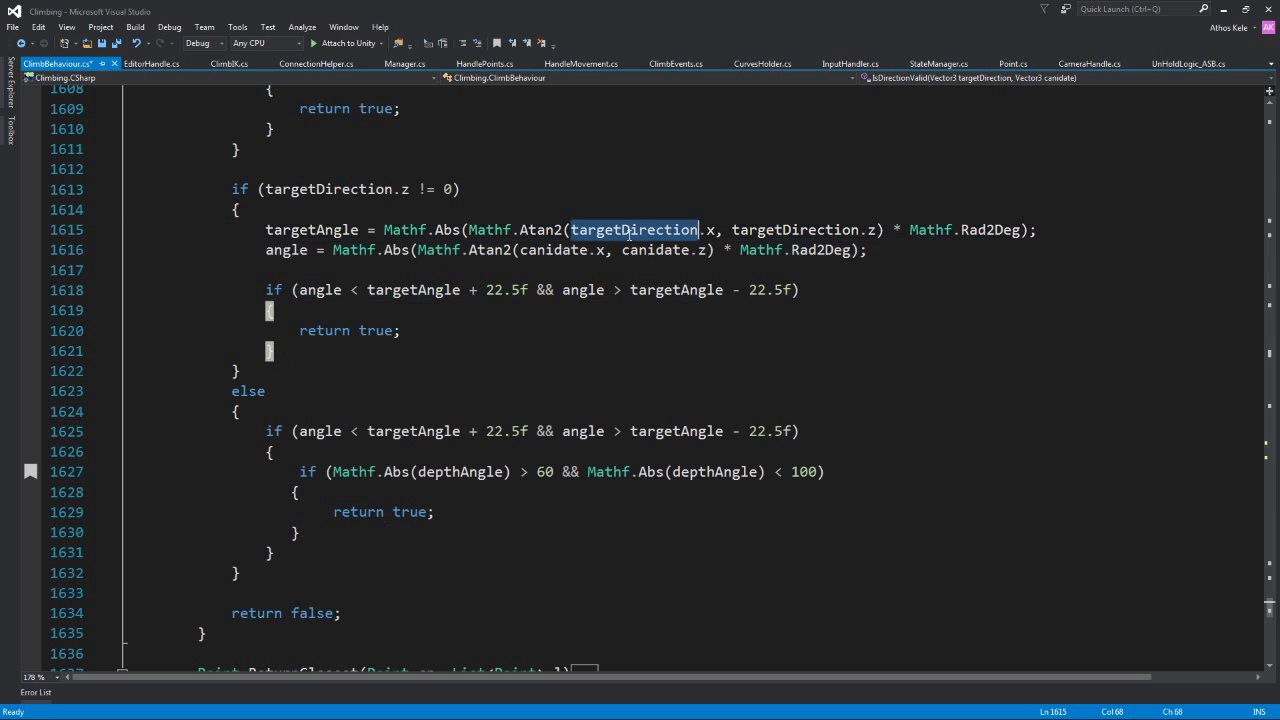
left_click(261, 216)
left_click_drag(261, 216, 266, 270)
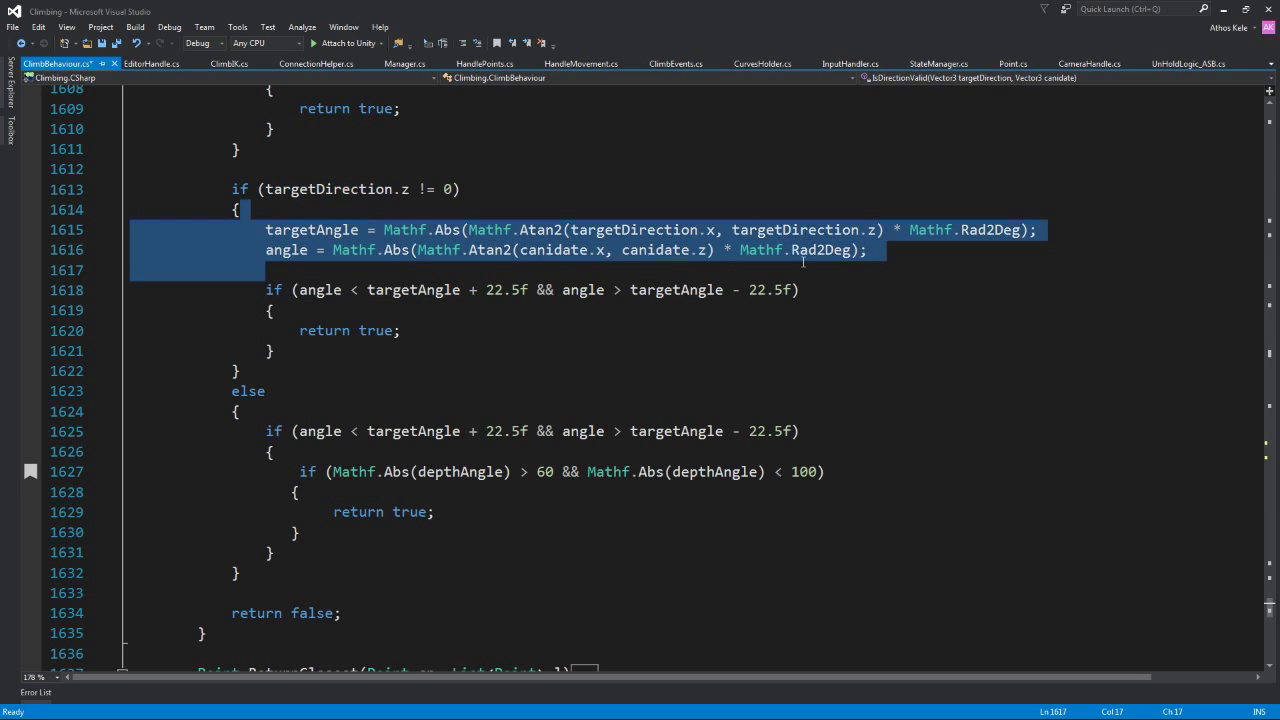
left_click(276, 229)
double_click(279, 252)
triple_click(279, 252)
left_click(274, 310)
left_click_drag(266, 229, 274, 350)
left_click(274, 310)
scroll(445, 374, "down", 1)
left_click(368, 371)
- Toggle off the bookmarks on the else-branch angle checks at lines 1625 and 1627
key("Up")
key("Home")
key("shift+Down")
key("shift+Down")
key("shift+Down")
key("shift+Down")
key("shift+Down")
key("shift+Down")
left_click(287, 370)
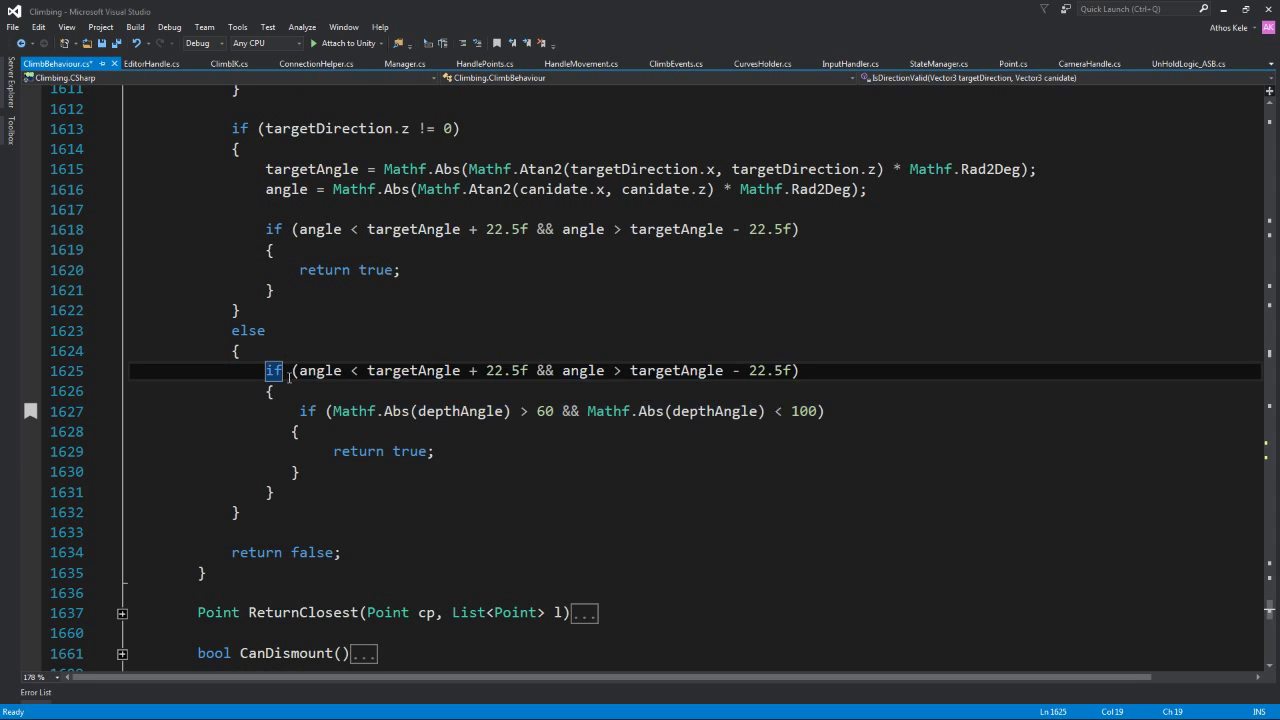
key("ctrl+k")
key("ctrl+k")
key("ctrl+k")
key("ctrl+k")
key("Down")
key("Down")
key("ctrl+k")
key("ctrl+k")
key("Up")
mouse_move(240, 372)
left_mouse_down("shift")
mouse_move(252, 370)
mouse_move(130, 370)
left_mouse_up("shift")
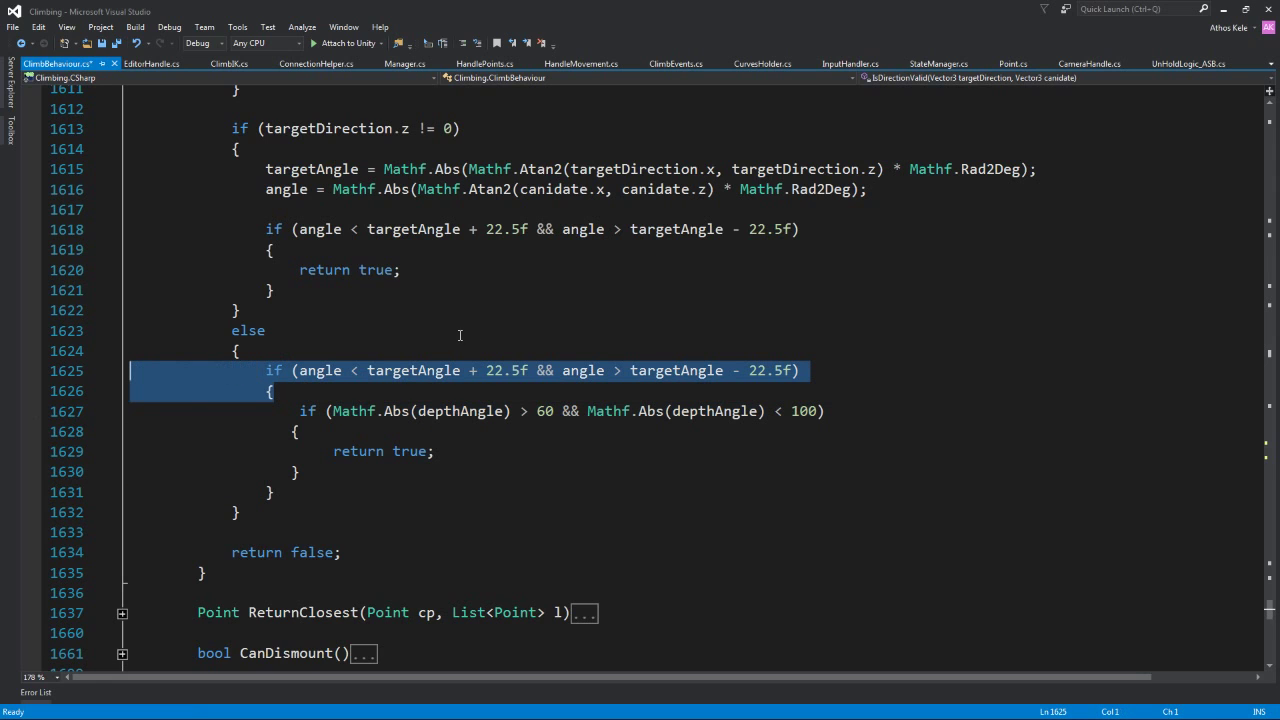
- Check the depthAngle bounds 60 and 100, then fly Unity's scene toward the ledges
left_click(404, 430)
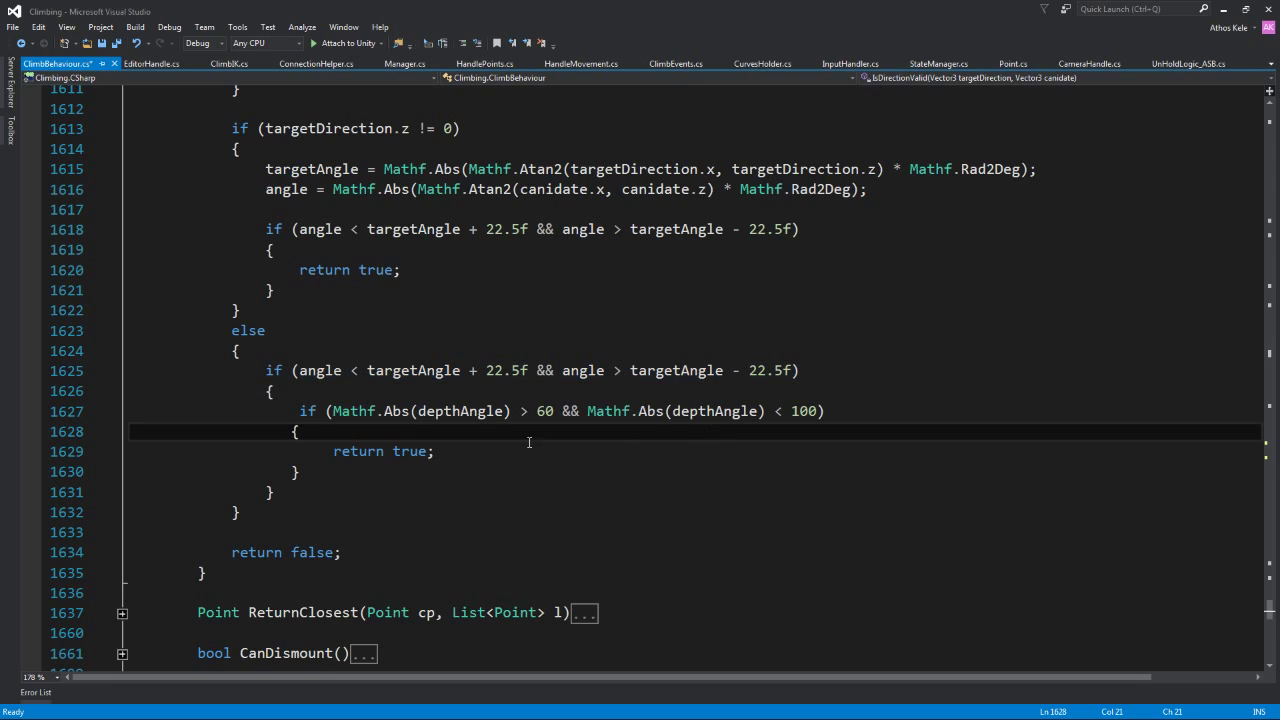
key("Up")
key("Home")
key("shift+Down")
key("shift+Down")
key("shift+Down")
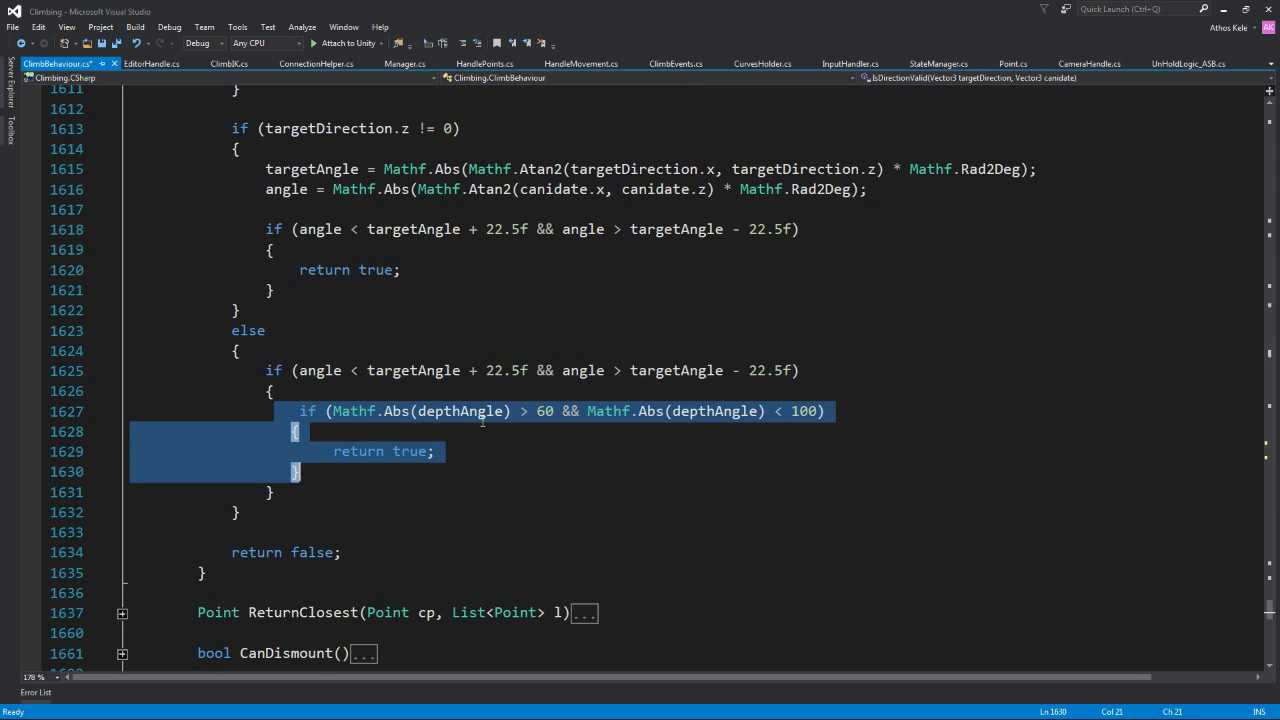
left_click(386, 411)
double_click(472, 411)
double_click(545, 411)
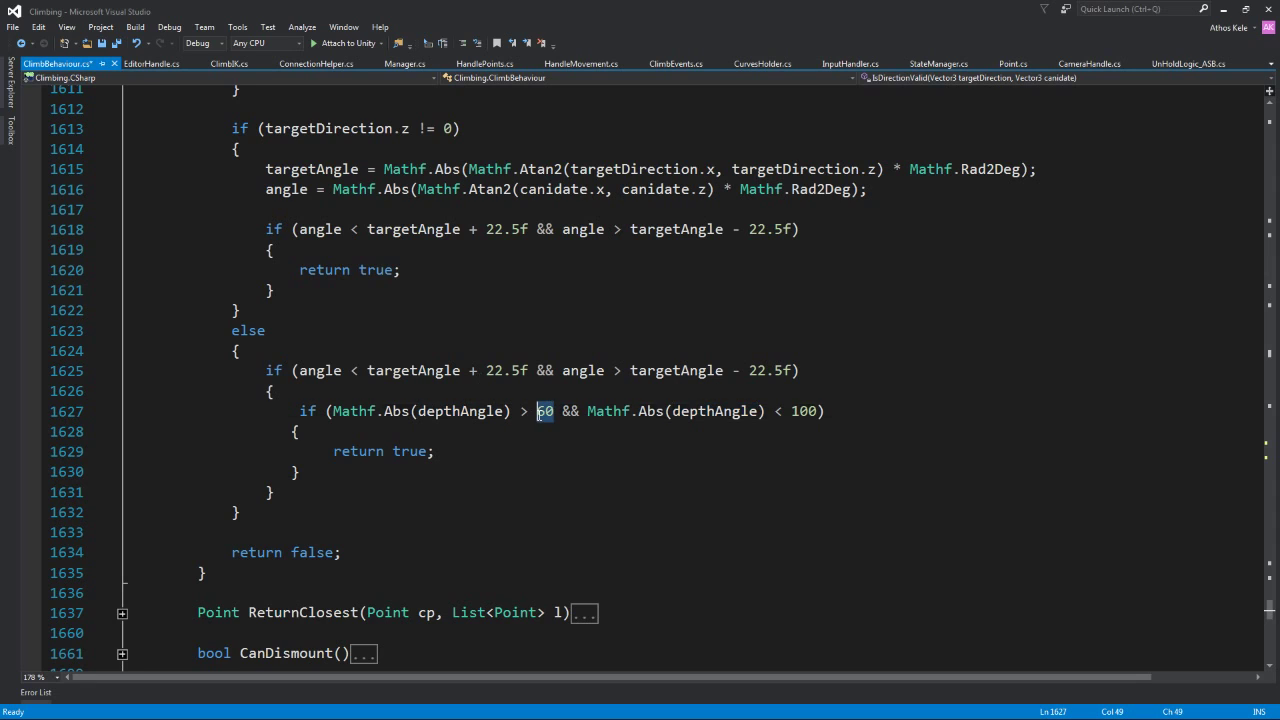
double_click(803, 411)
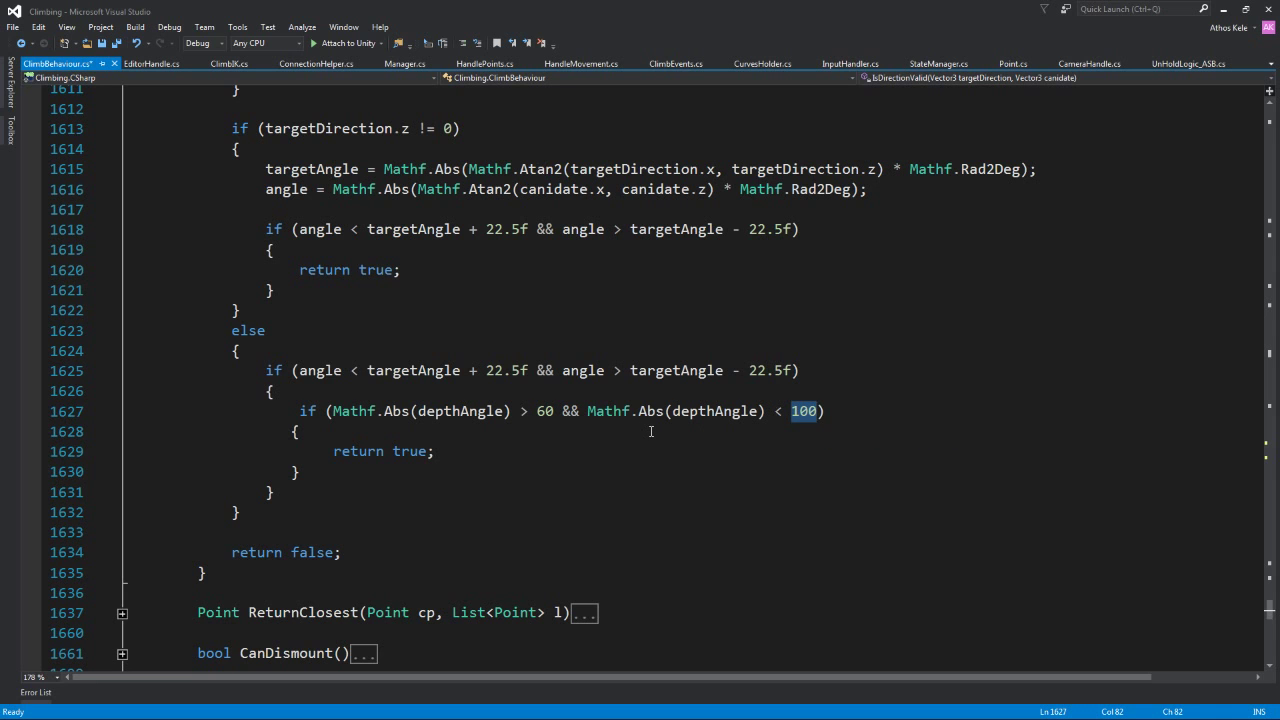
left_click(1223, 9)
mouse_move(548, 263)
right_mouse_down()
mouse_move(525, 355)
mouse_move(919, 317)
right_mouse_up()
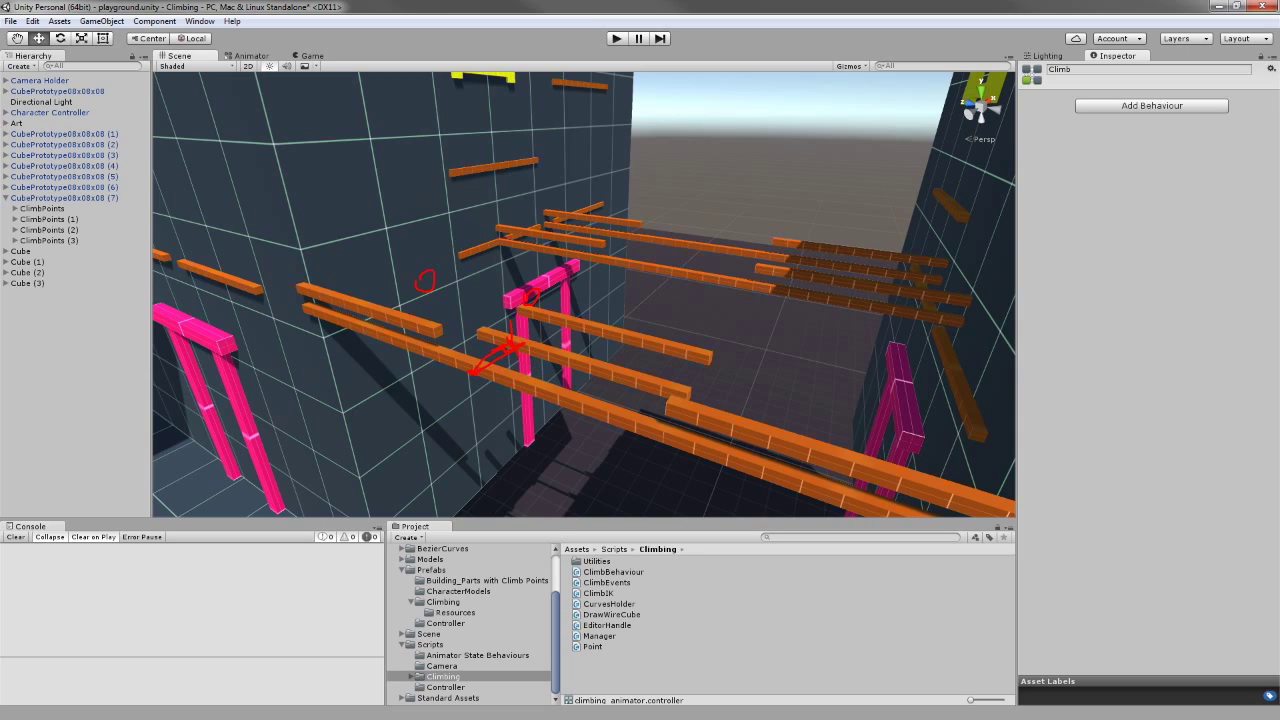
- Fly the Scene view around the orange climb-point ledges between the towers
left_click_drag(470, 371, 655, 370)
left_click_drag(472, 378, 624, 470)
mouse_move(418, 300)
left_mouse_down()
mouse_move(462, 342)
mouse_move(380, 345)
mouse_move(314, 320)
left_mouse_up()
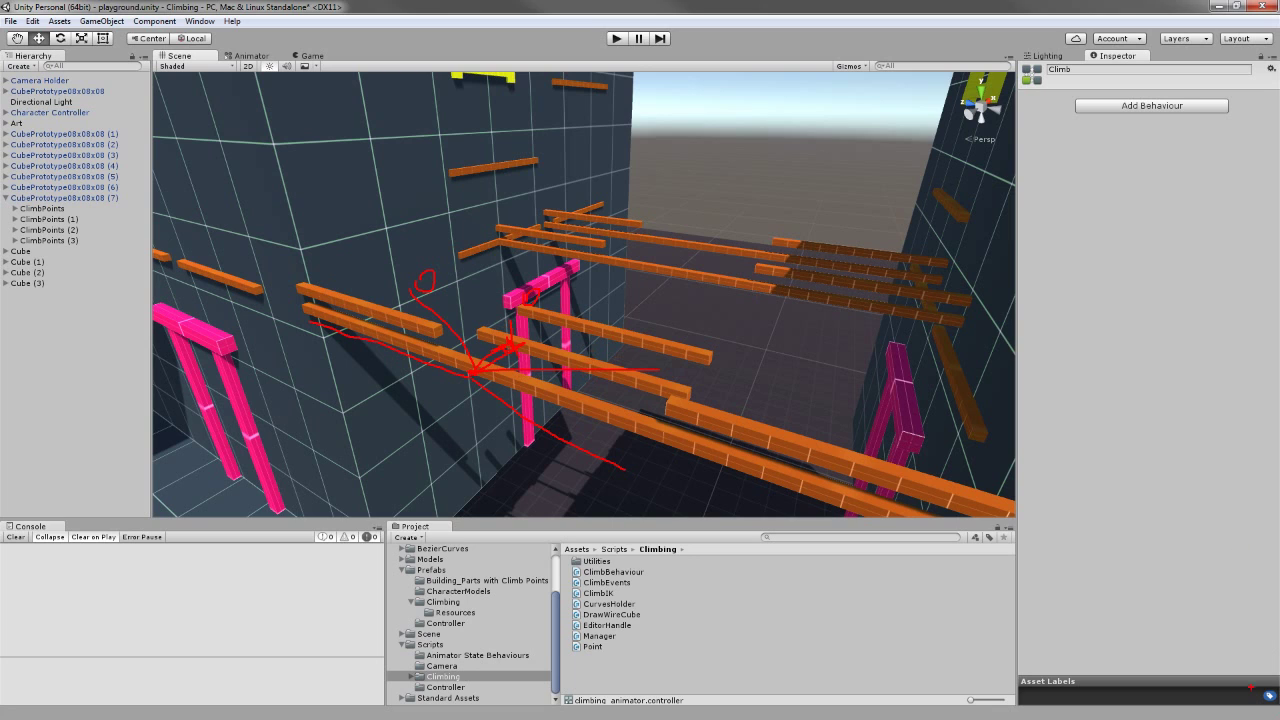
key("Escape")
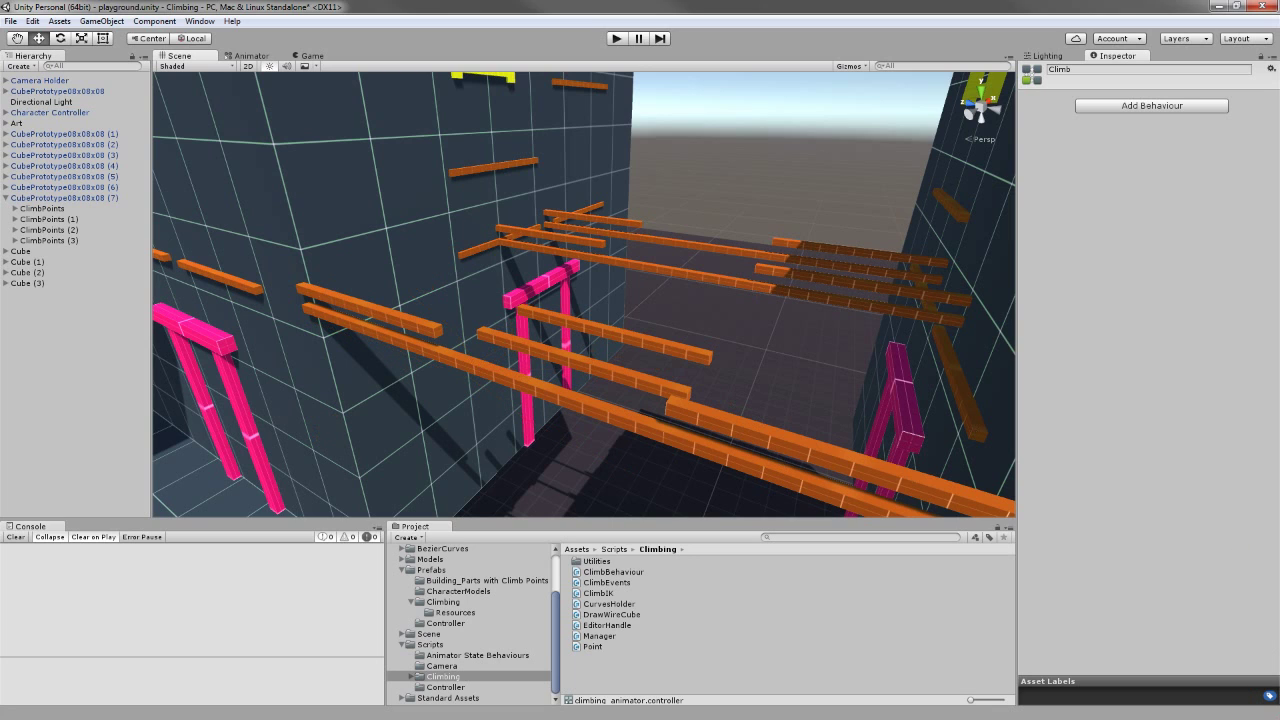
key("alt+Tab")
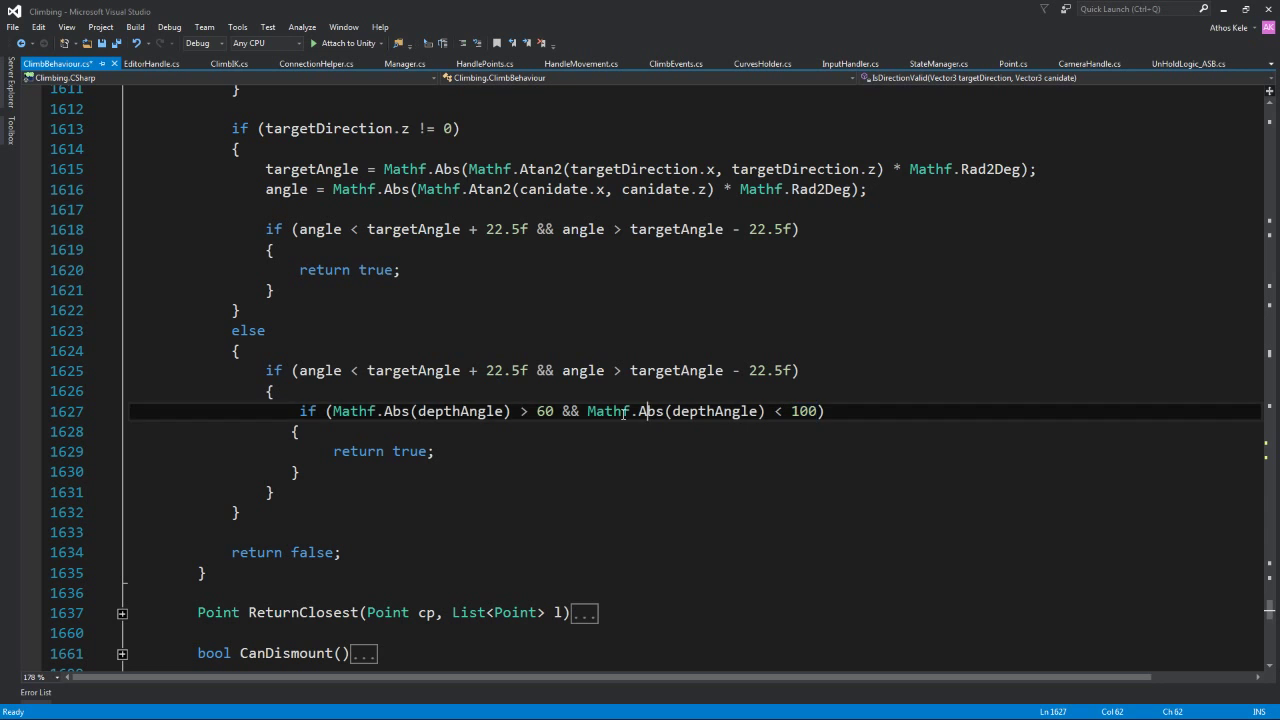
left_click_drag(298, 411, 537, 411)
double_click(543, 411)
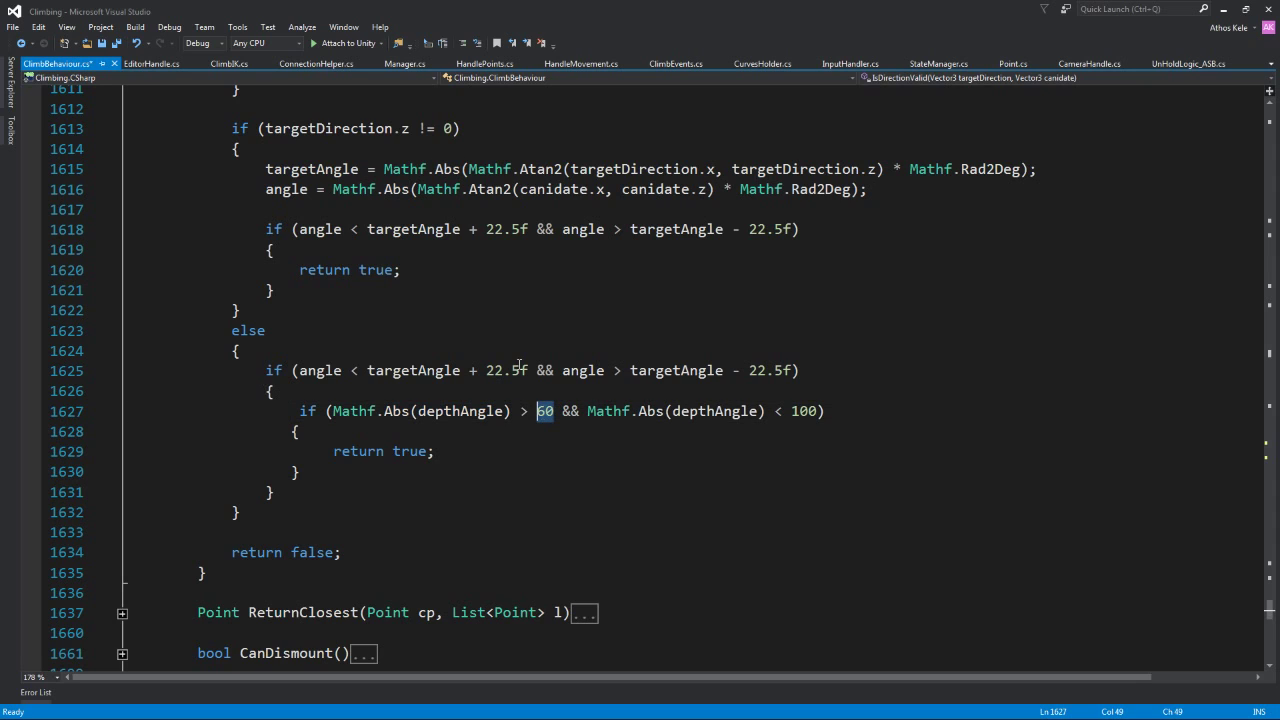
double_click(397, 411)
double_click(455, 411)
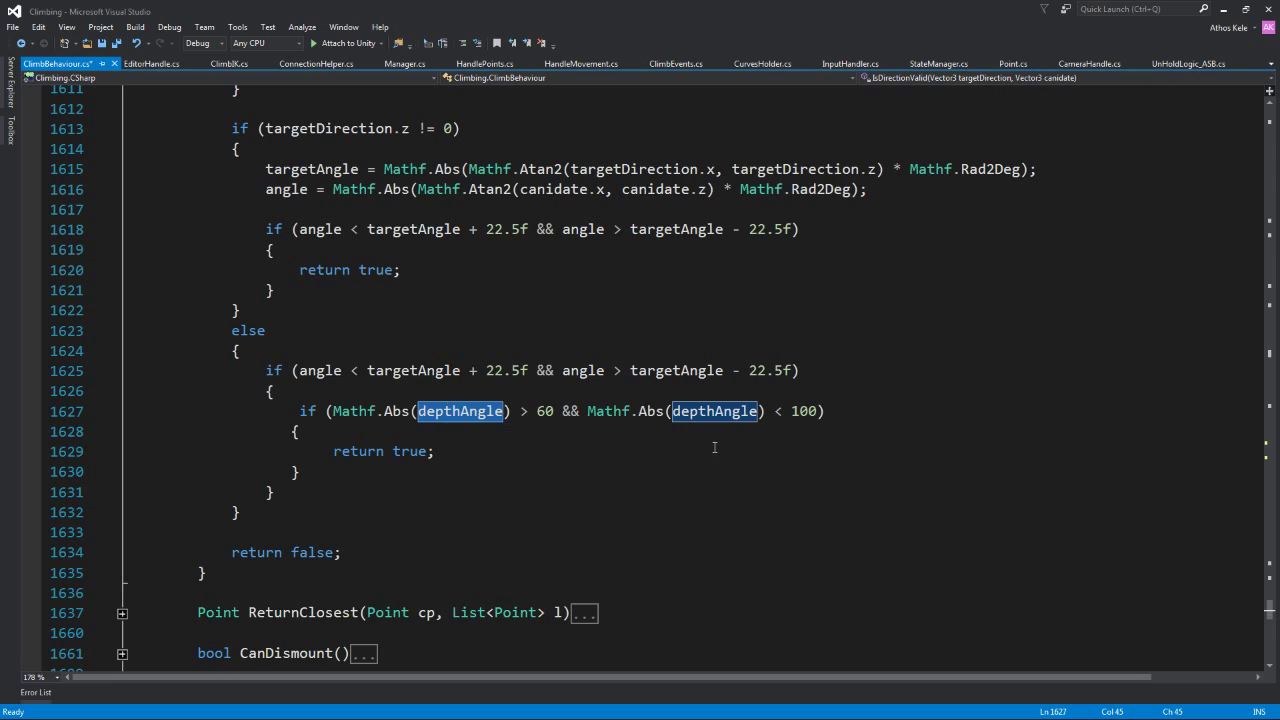
left_click(685, 431)
double_click(545, 411)
double_click(720, 418)
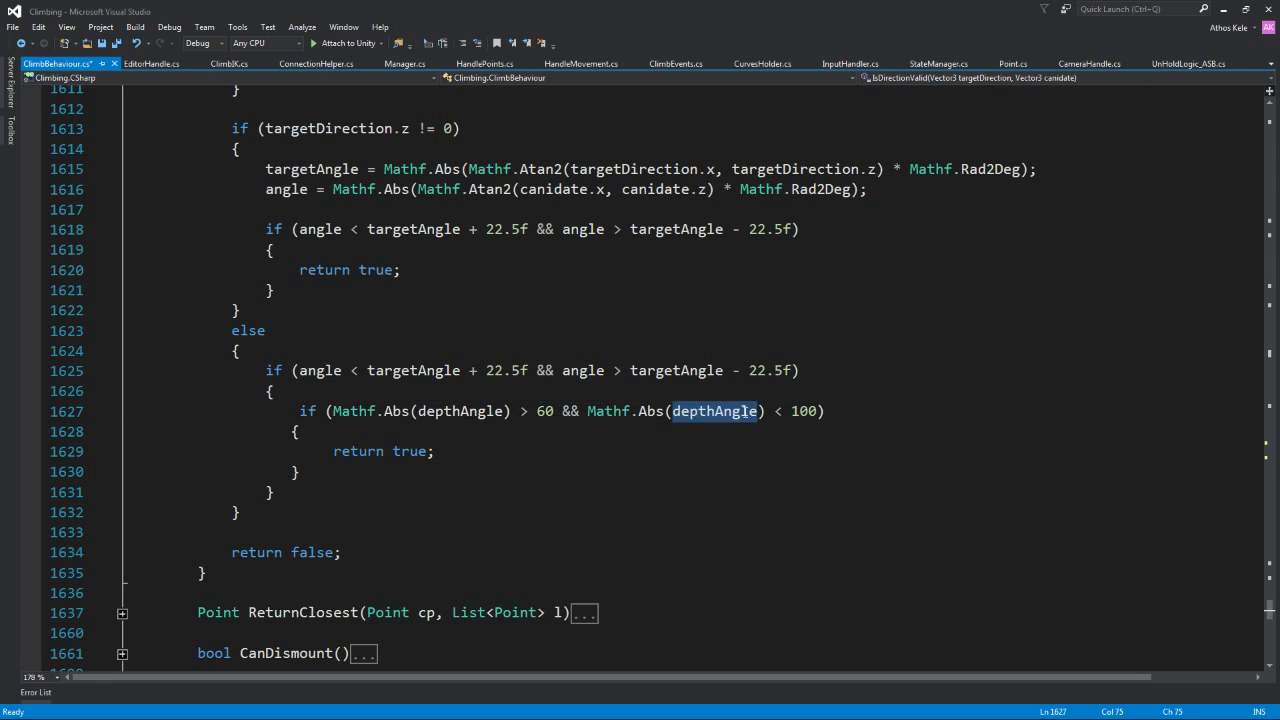
double_click(800, 411)
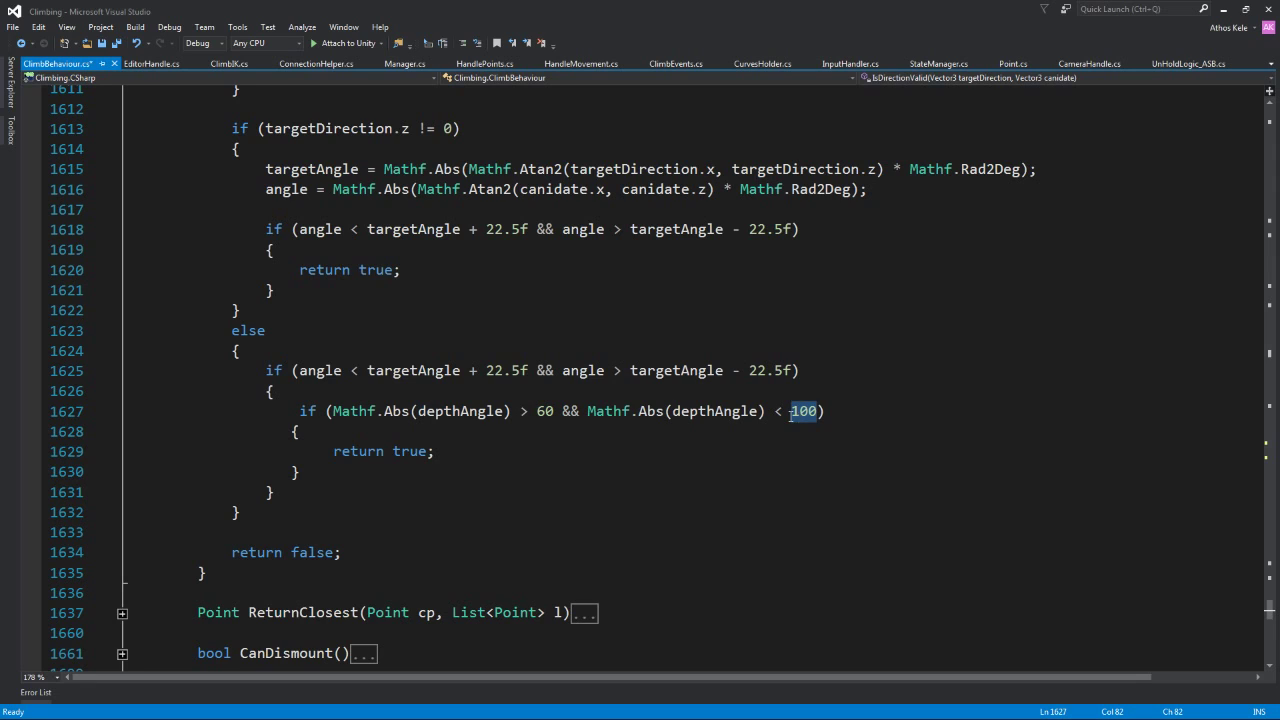
key("Down")
key("Down")
key("Home")
key("shift+End")
key("Down")
left_click_drag(332, 451, 434, 451)
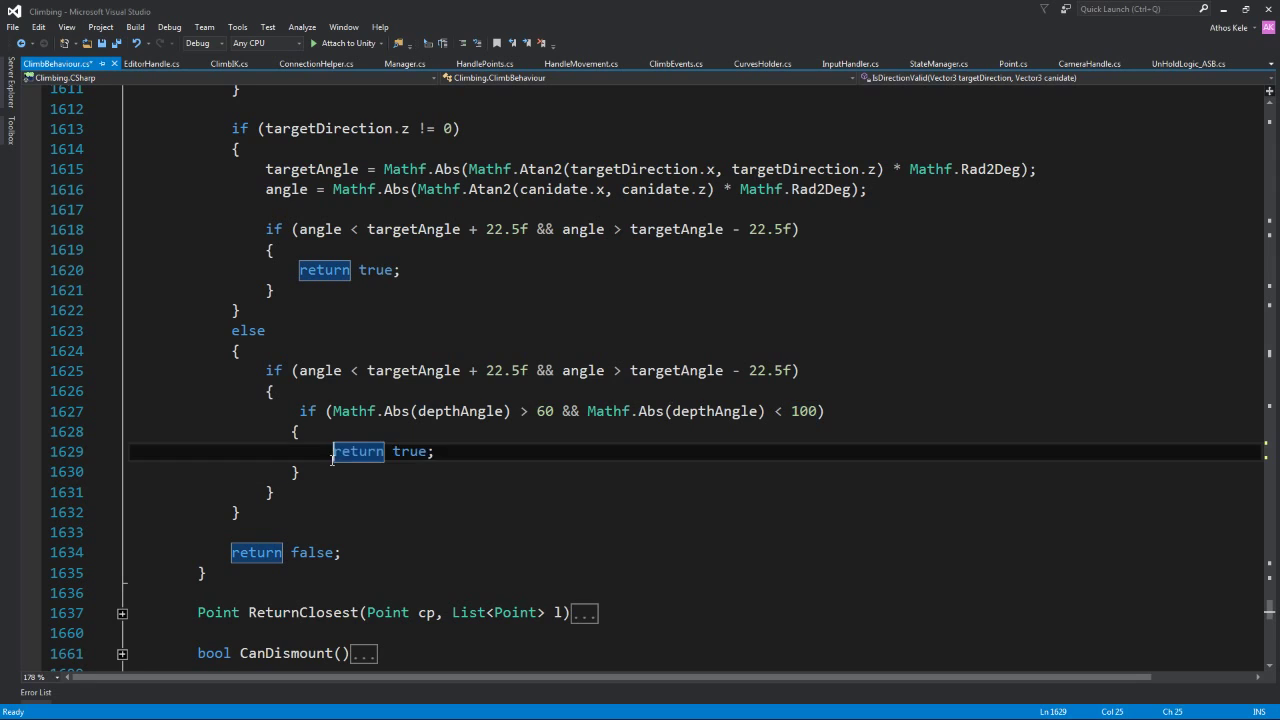
left_click(422, 477)
scroll(400, 475, "up", 4)
scroll(323, 470, "up", 3)
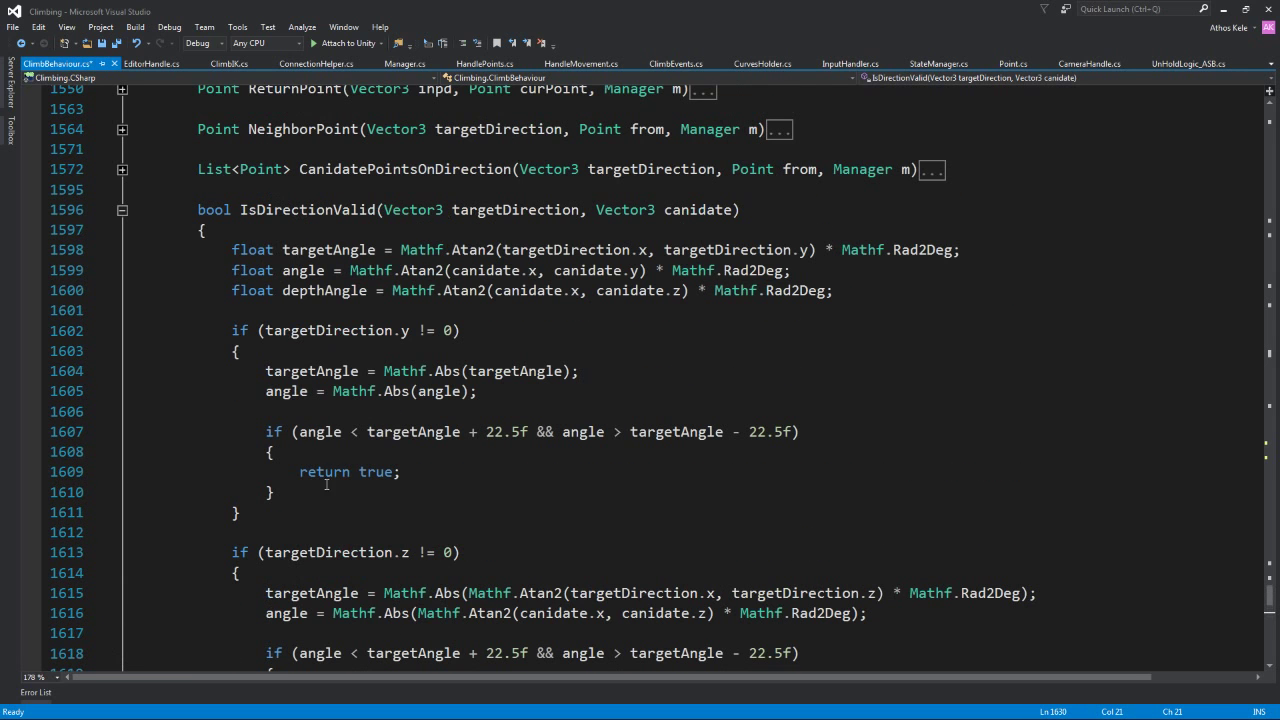
left_click_drag(232, 232, 275, 662)
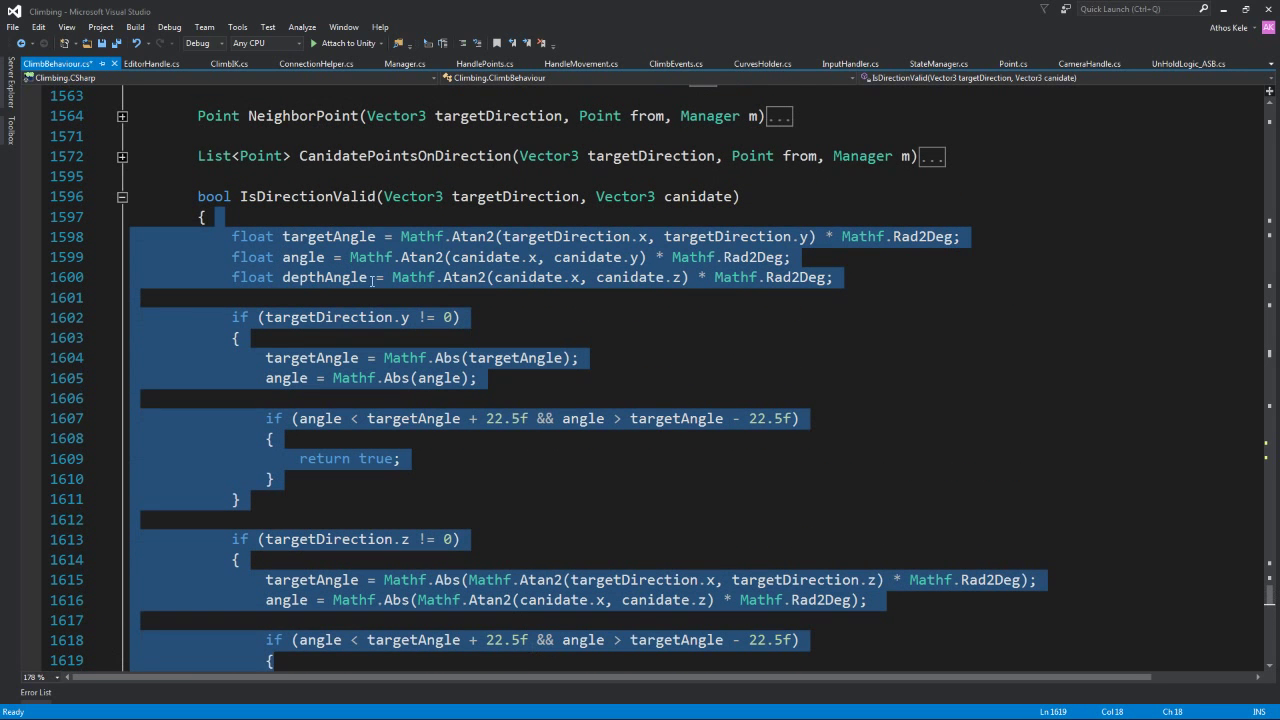
left_click(380, 213)
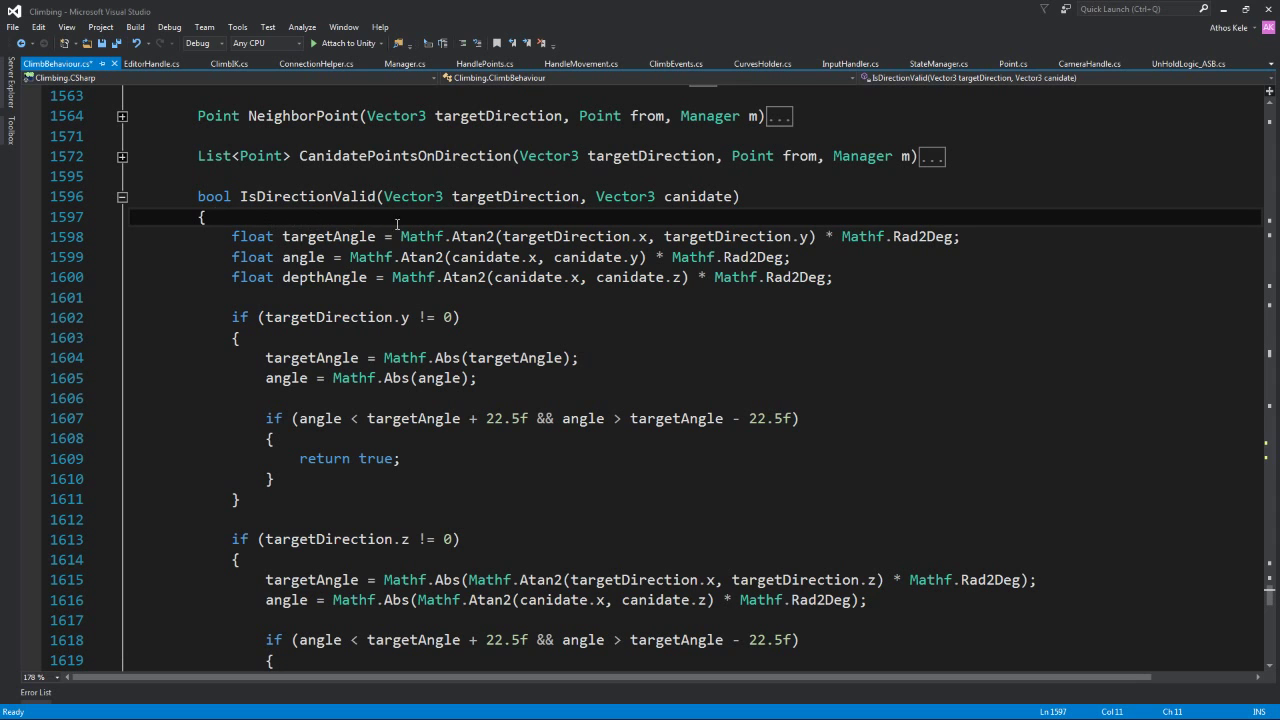
scroll(287, 259, "down", 15)
scroll(330, 400, "down", 1)
left_click(355, 480)
scroll(370, 443, "up", 6)
scroll(370, 443, "up", 1)
left_click(268, 418)
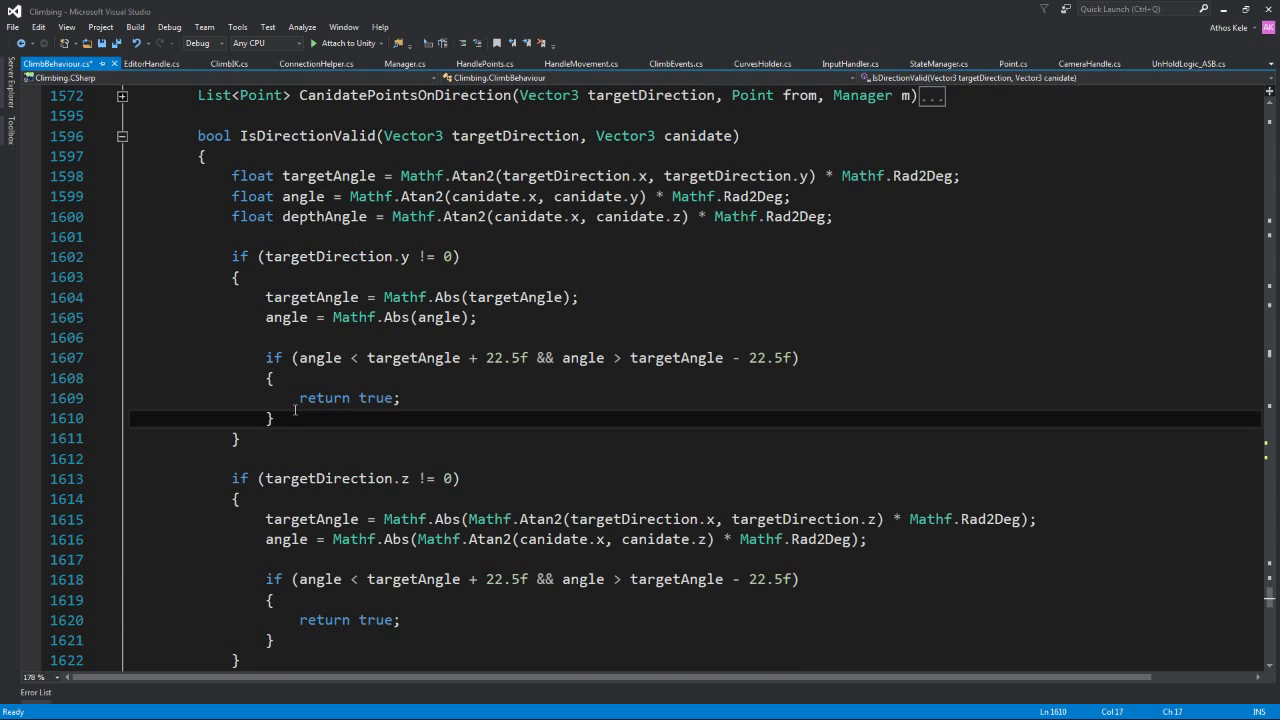
left_click_drag(299, 398, 401, 398)
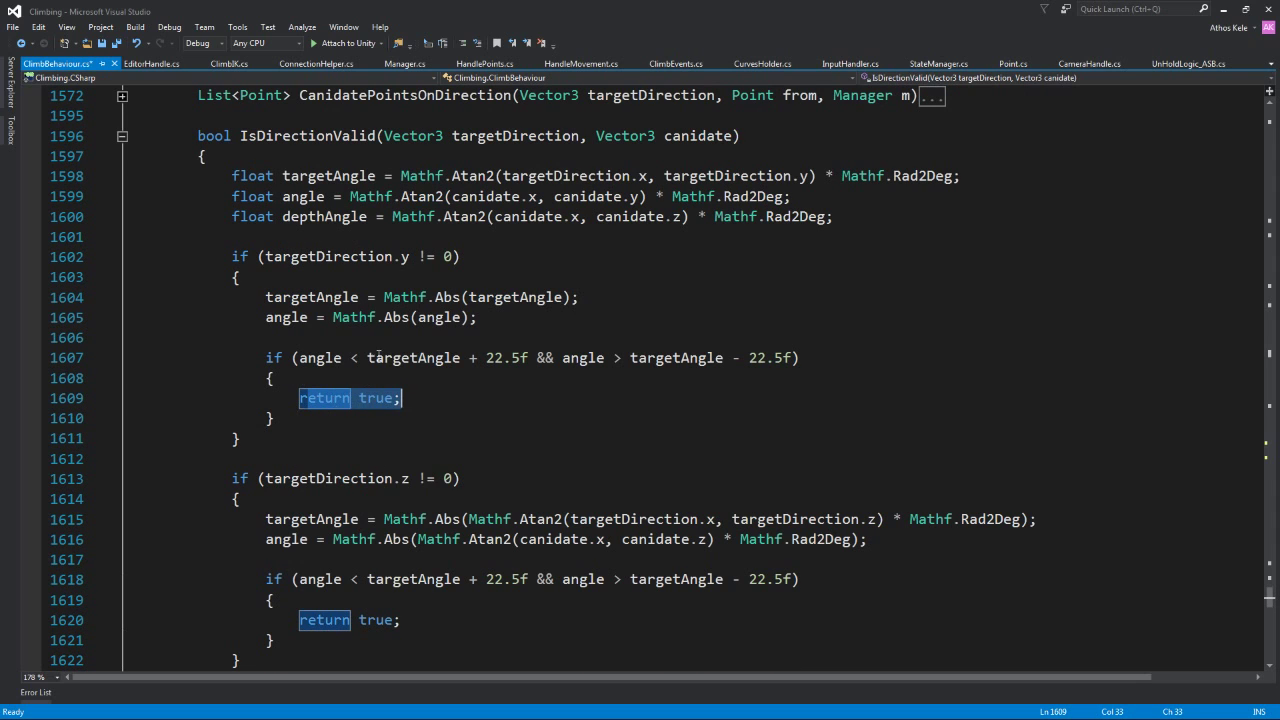
scroll(258, 330, "down", 5)
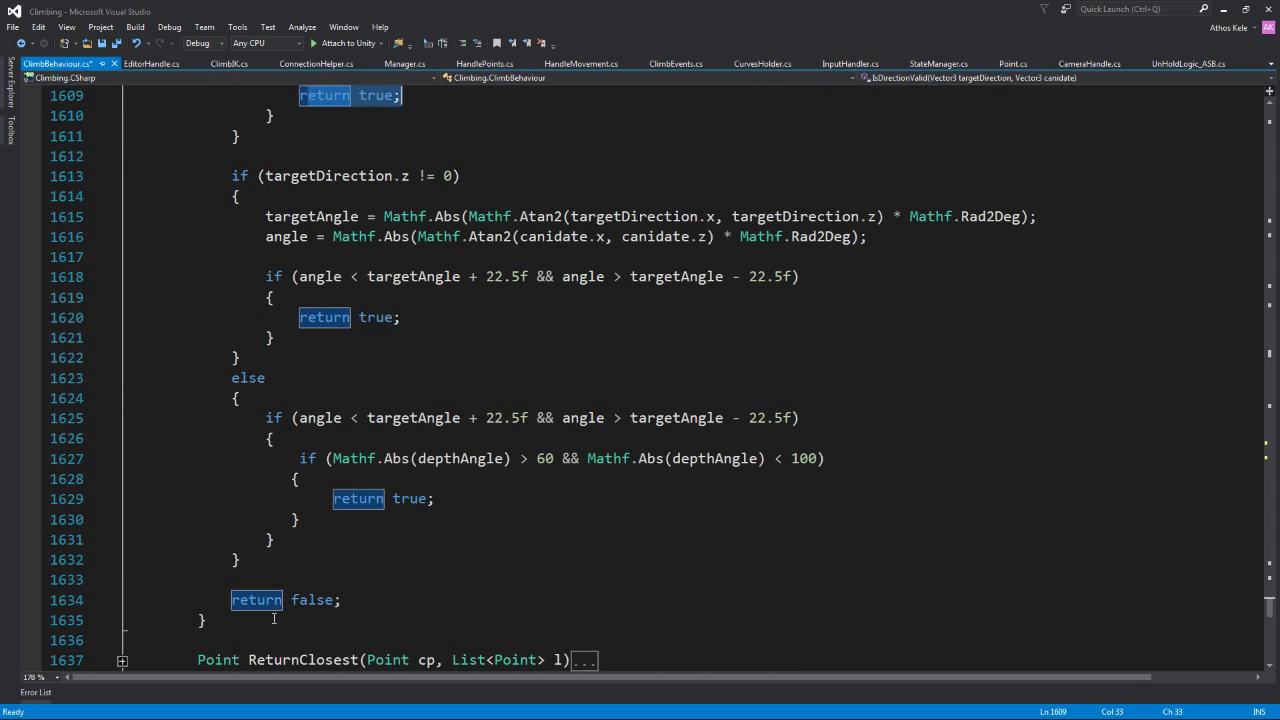
scroll(334, 606, "up", 1)
scroll(334, 606, "up", 1)
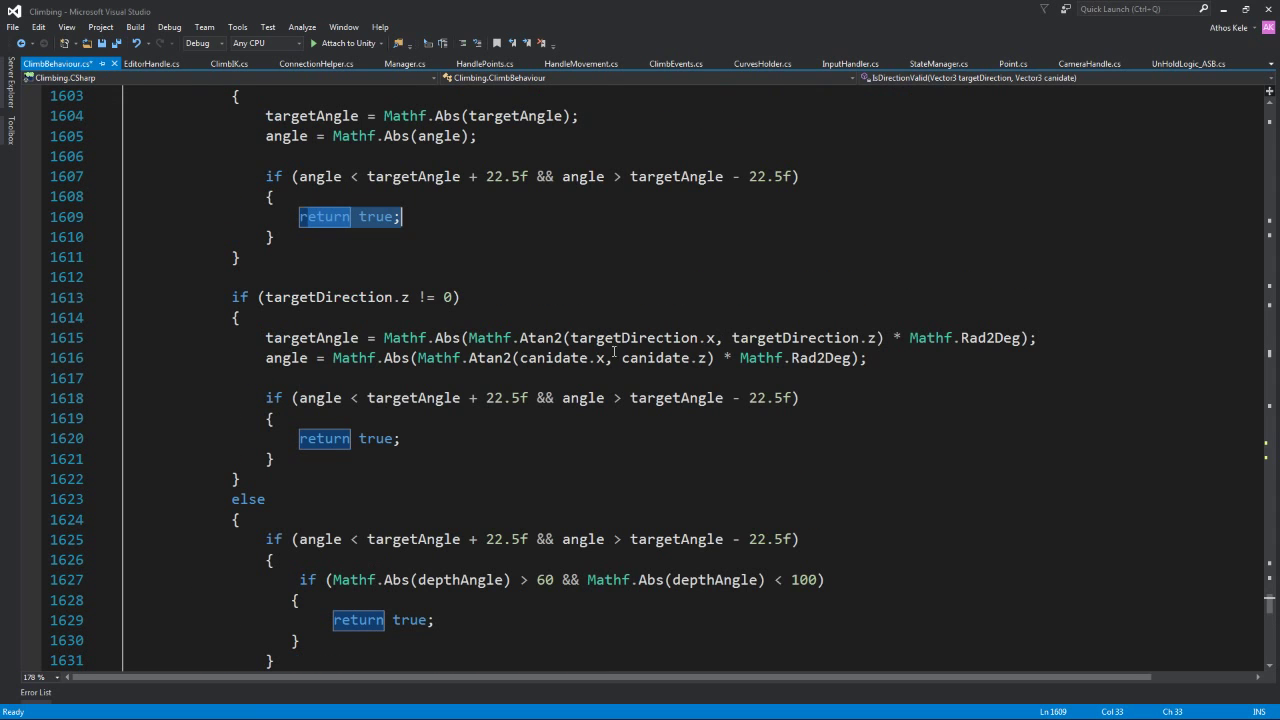
- Find DoConnectionTypeChecks and inspect its call, which passes true for the hanging argument
key("ctrl+minus")
key("ctrl+minus")
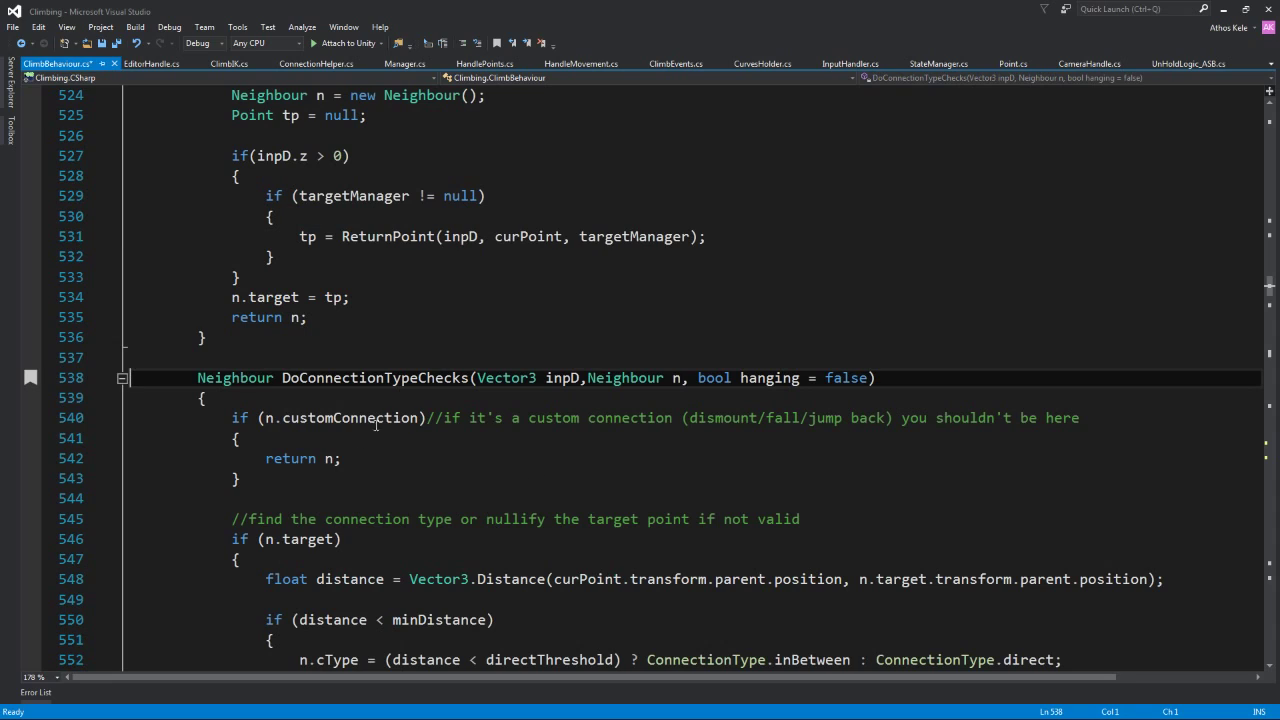
double_click(380, 377)
scroll(440, 300, "up", 5)
scroll(460, 270, "up", 5)
scroll(491, 232, "up", 7)
scroll(491, 232, "up", 4)
scroll(318, 242, "up", 5)
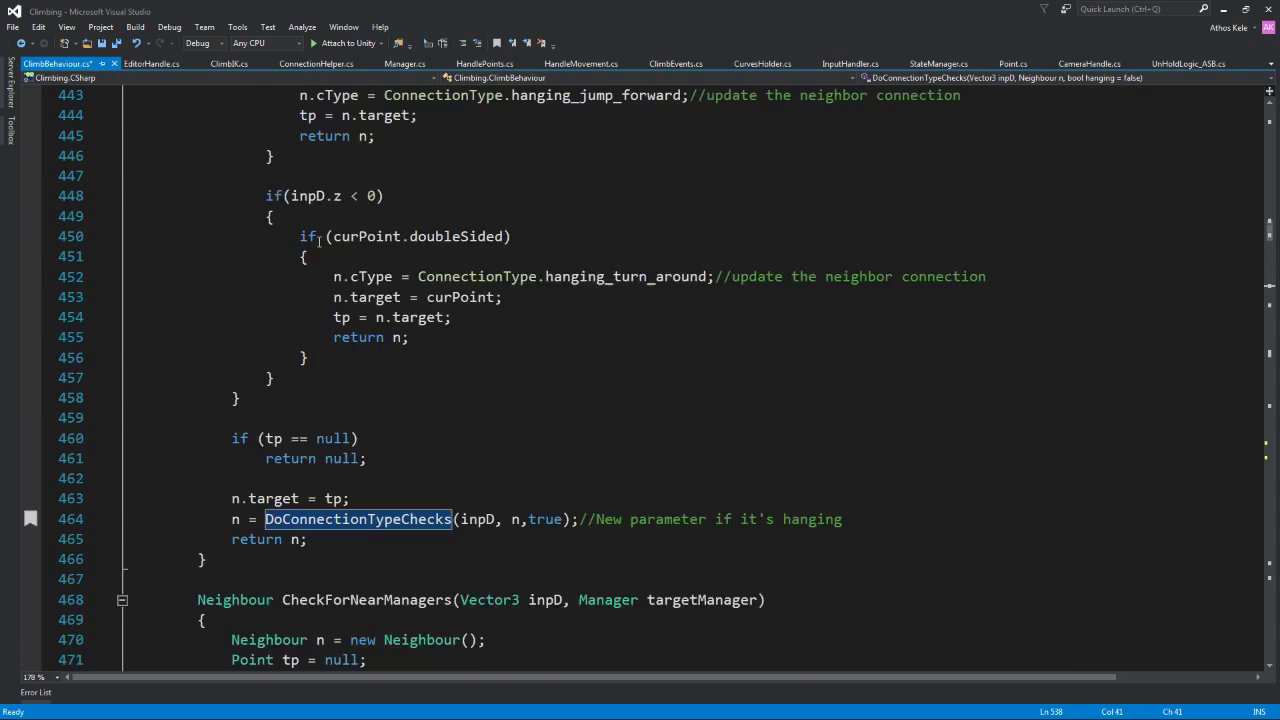
scroll(330, 200, "up", 5)
scroll(345, 160, "up", 5)
scroll(345, 160, "up", 2)
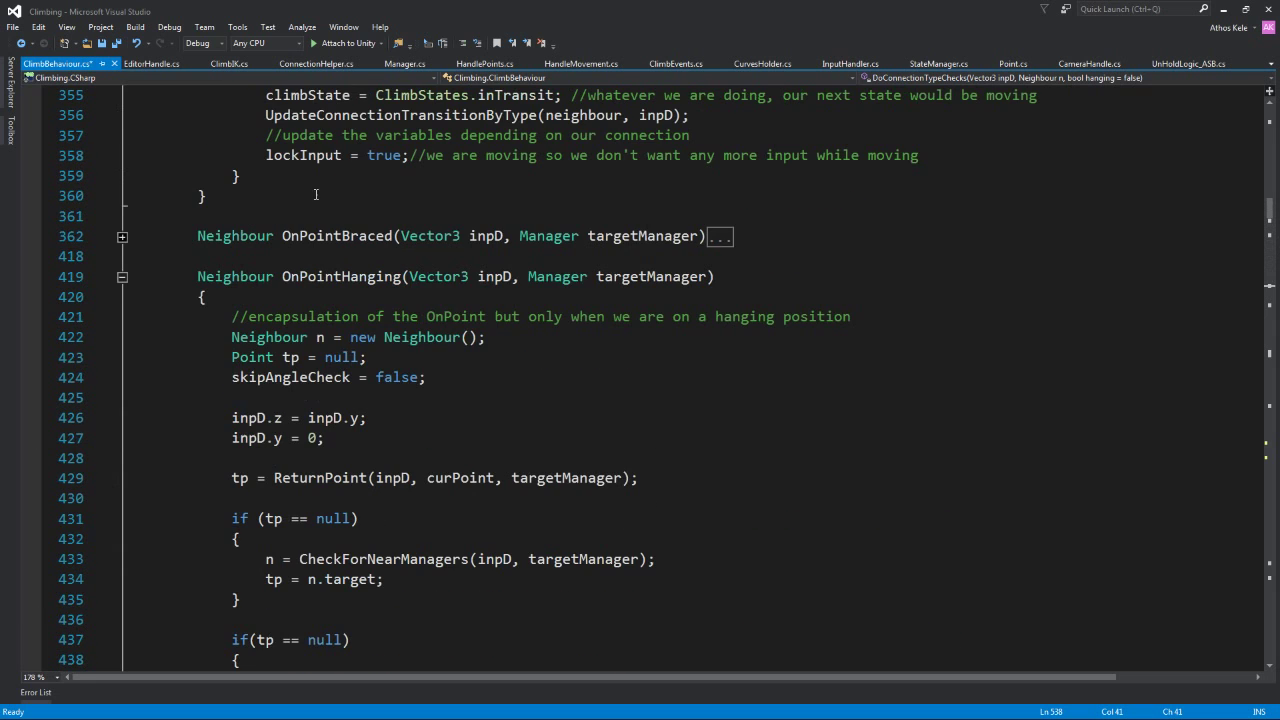
scroll(350, 250, "down", 3)
scroll(355, 380, "down", 6)
scroll(362, 498, "down", 2)
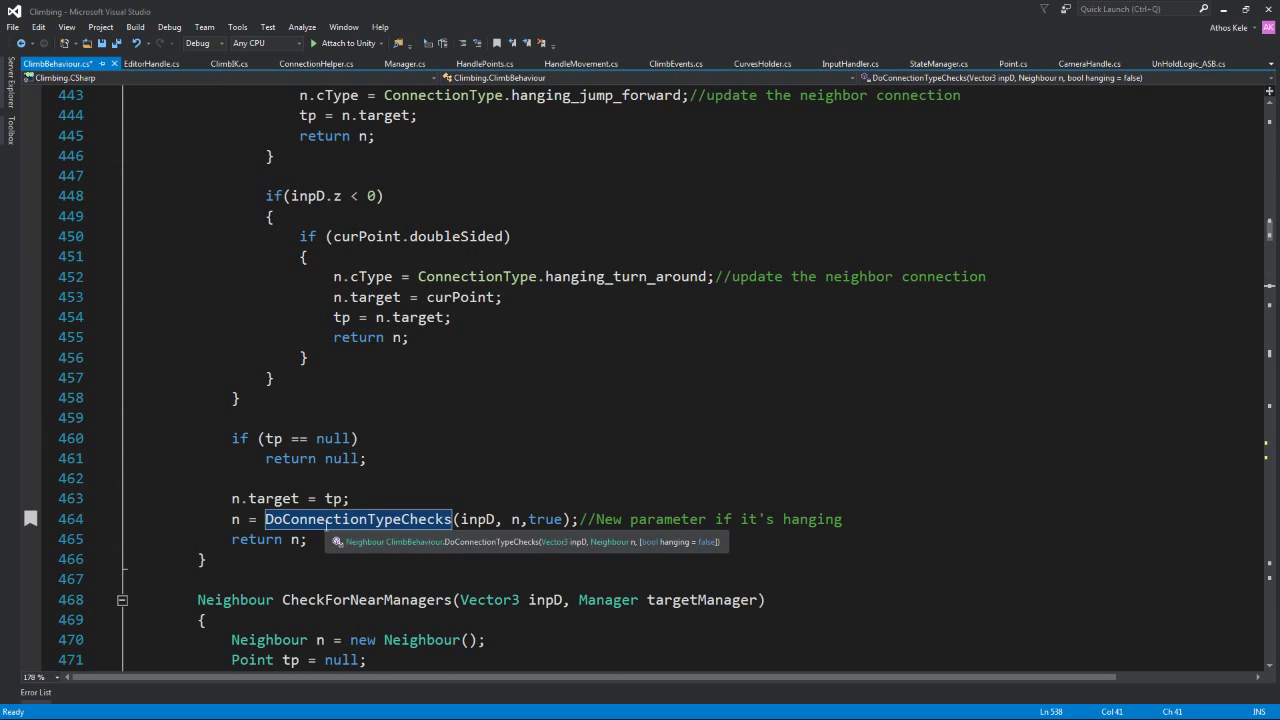
left_click(452, 519)
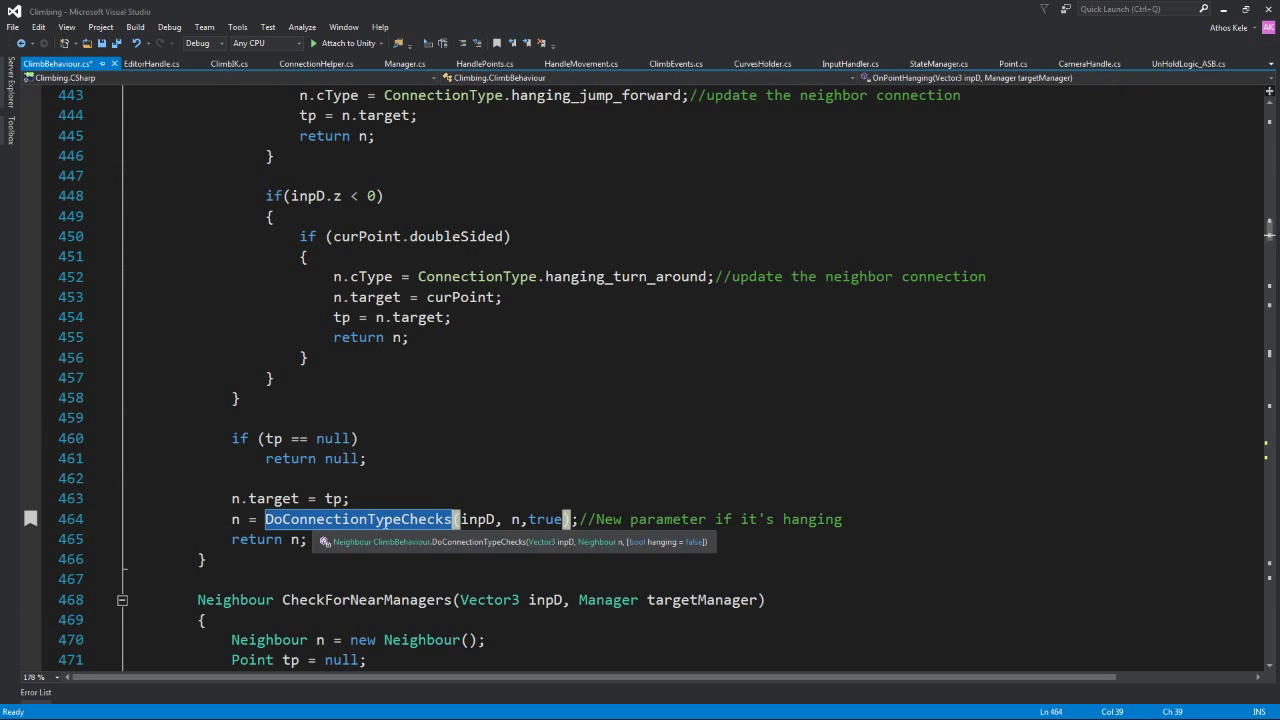
left_click(814, 519)
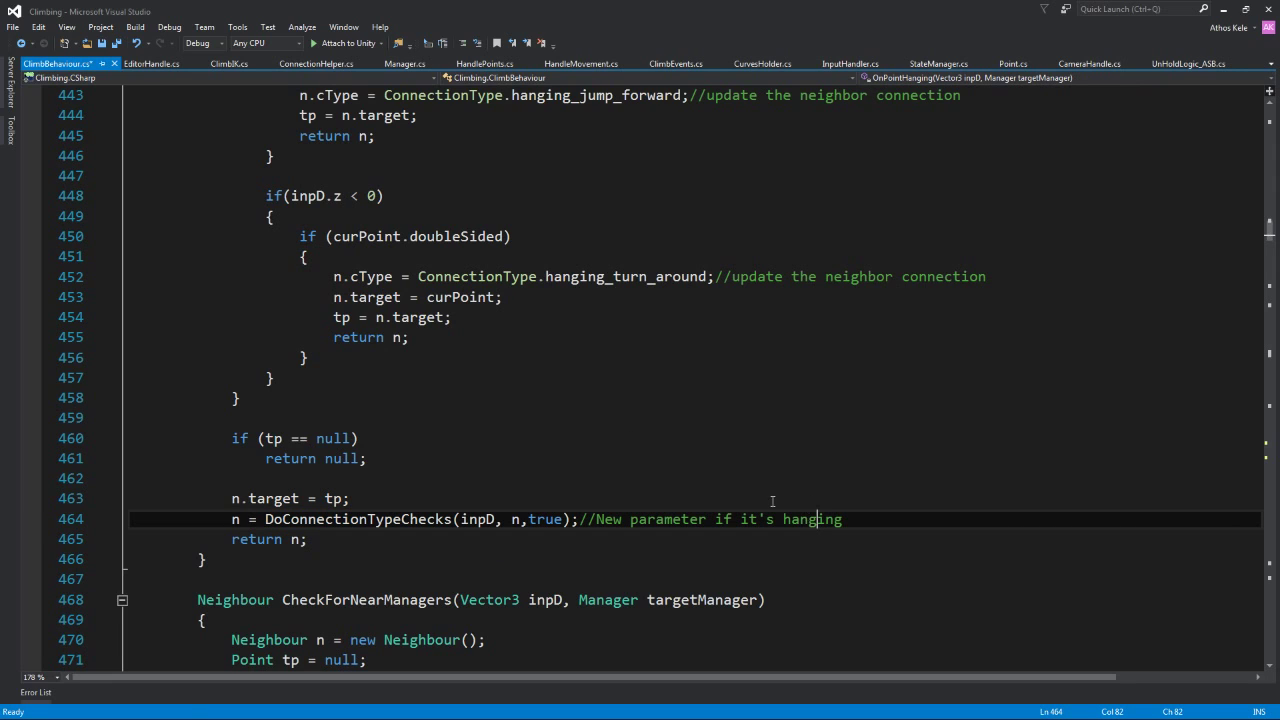
double_click(545, 519)
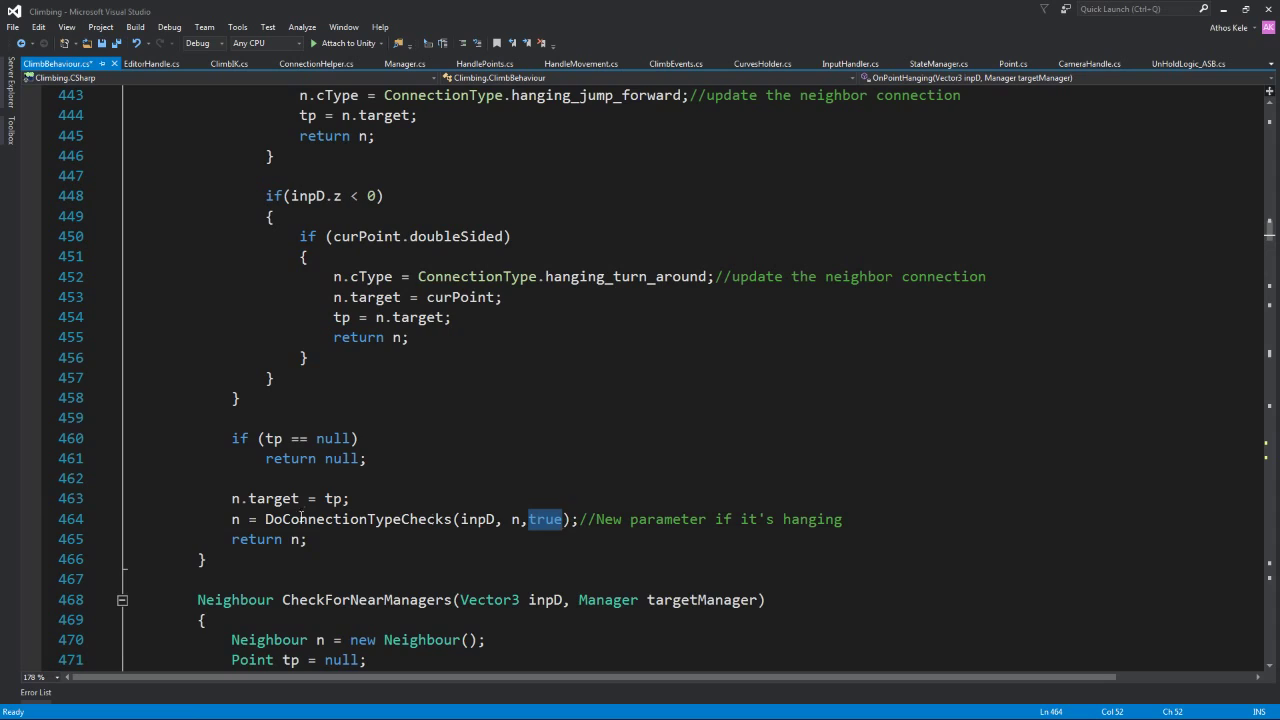
- Expand OnPointBraced, read through it, and fold it away again
scroll(378, 525, "up", 7)
scroll(378, 525, "up", 5)
scroll(378, 525, "up", 2)
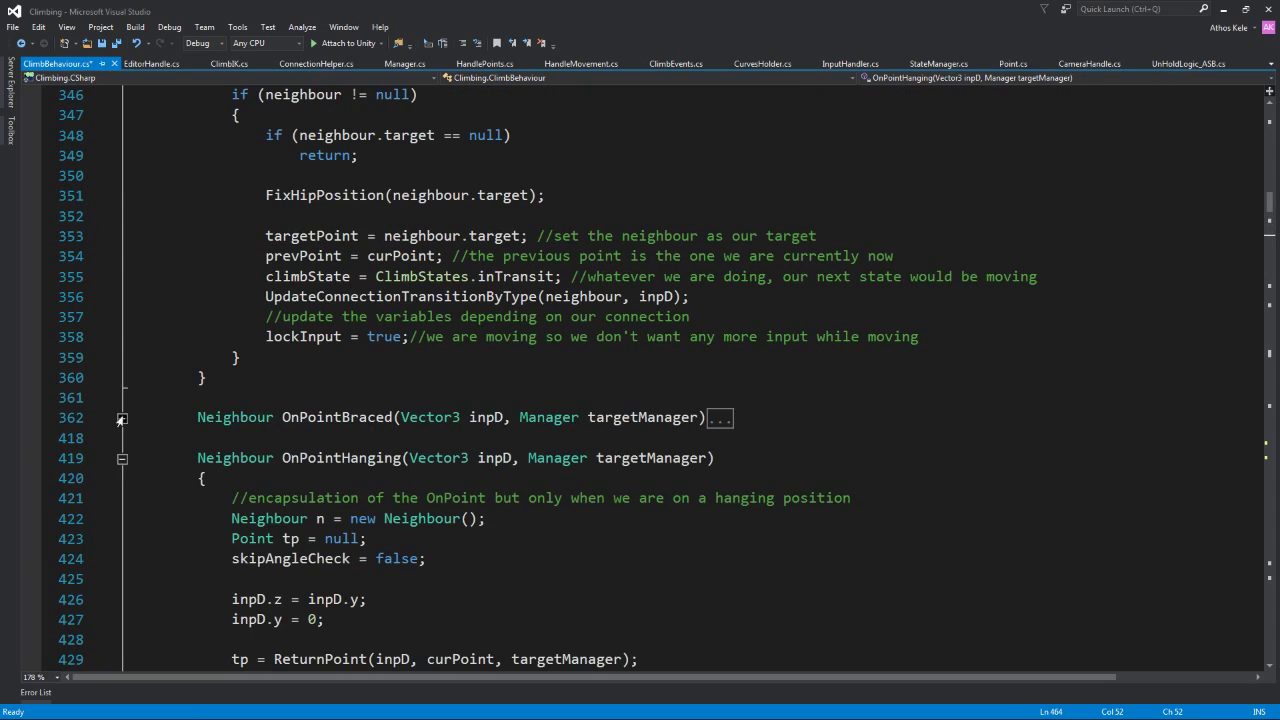
left_click(121, 420)
scroll(521, 450, "down", 6)
scroll(521, 450, "down", 7)
scroll(521, 450, "down", 3)
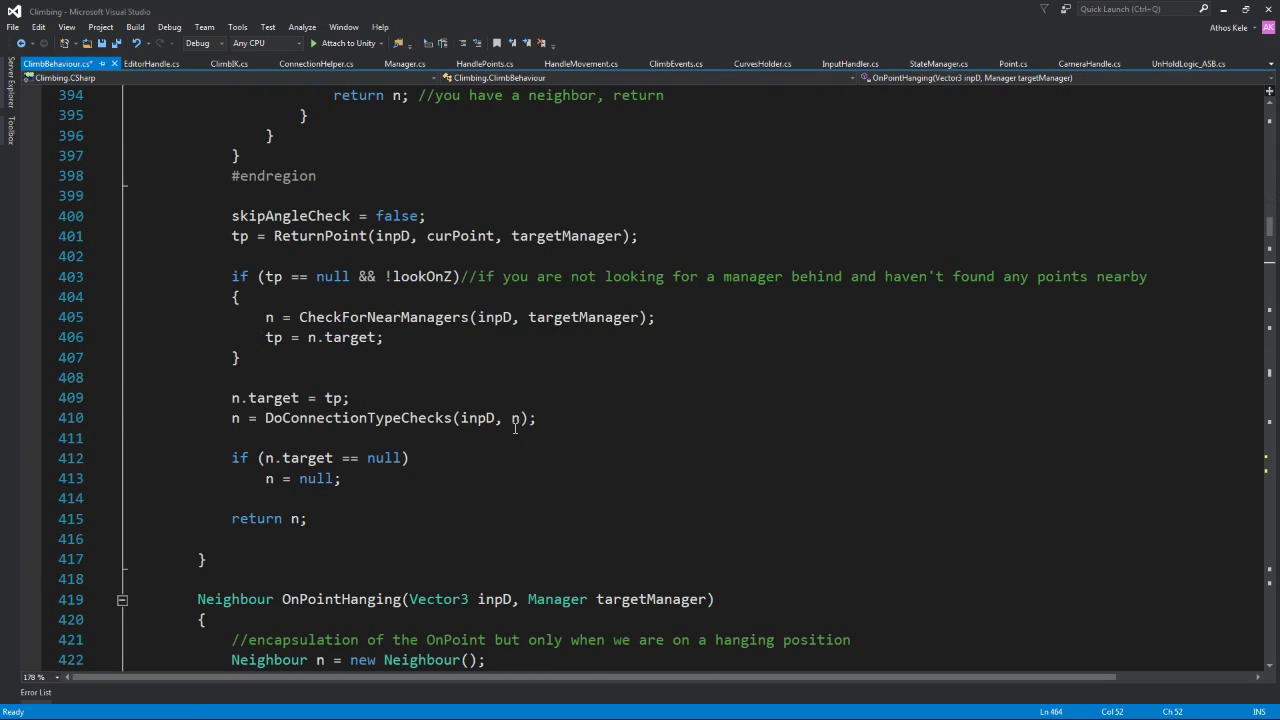
scroll(515, 428, "up", 7)
scroll(380, 360, "up", 6)
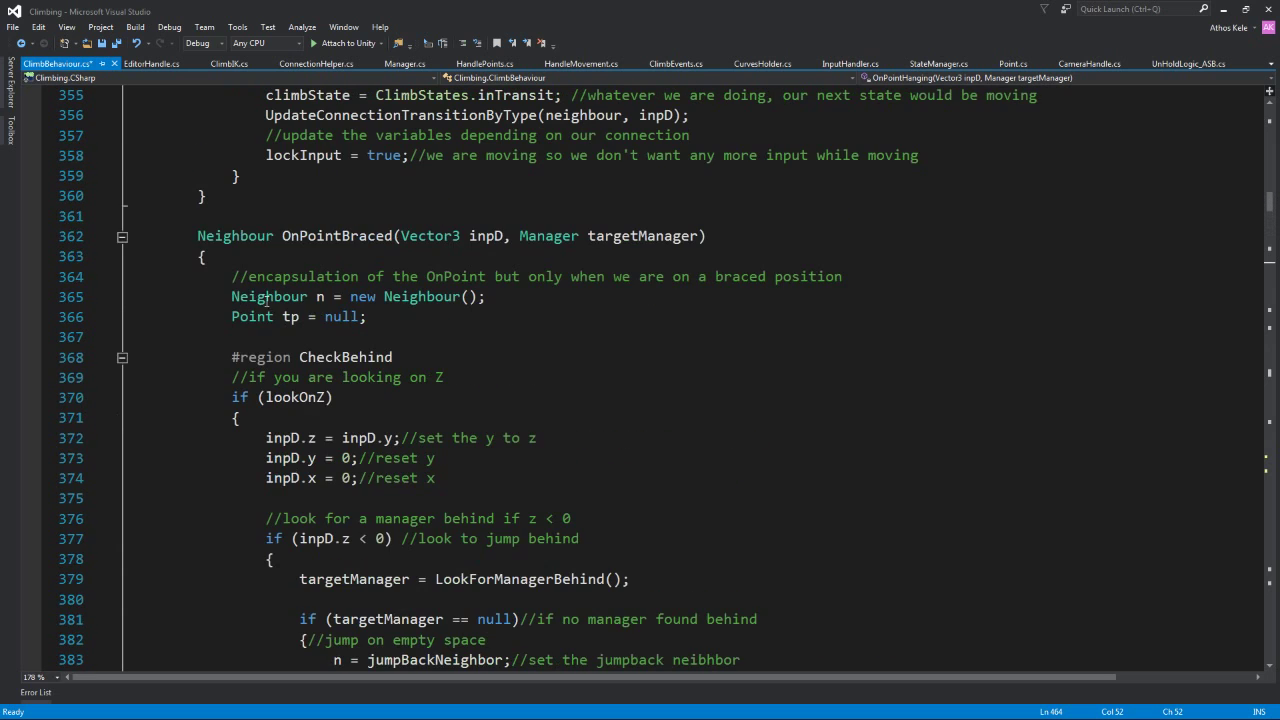
left_click(121, 237)
- Remove the bookmark from DoConnectionTypeChecks on line 538 after noting its optional hanging parameter
key("ctrl+k")
key("ctrl+n")
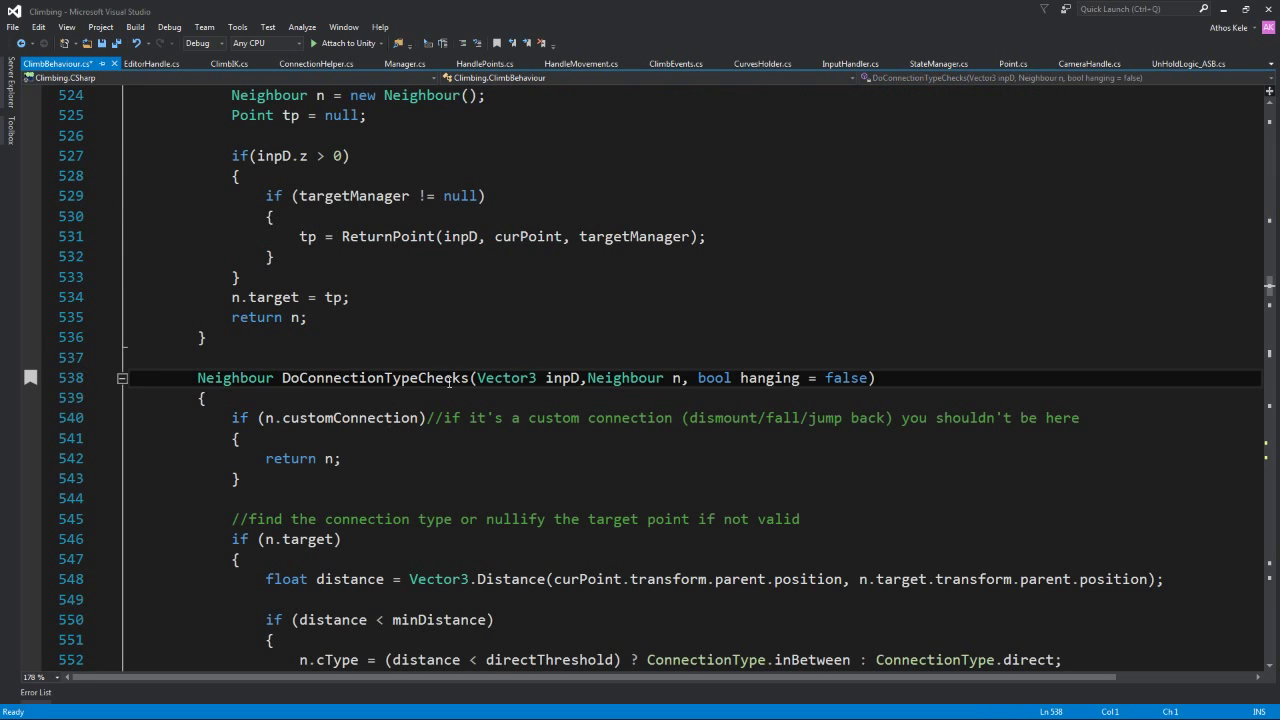
left_click_drag(851, 378, 693, 375)
left_click(776, 406)
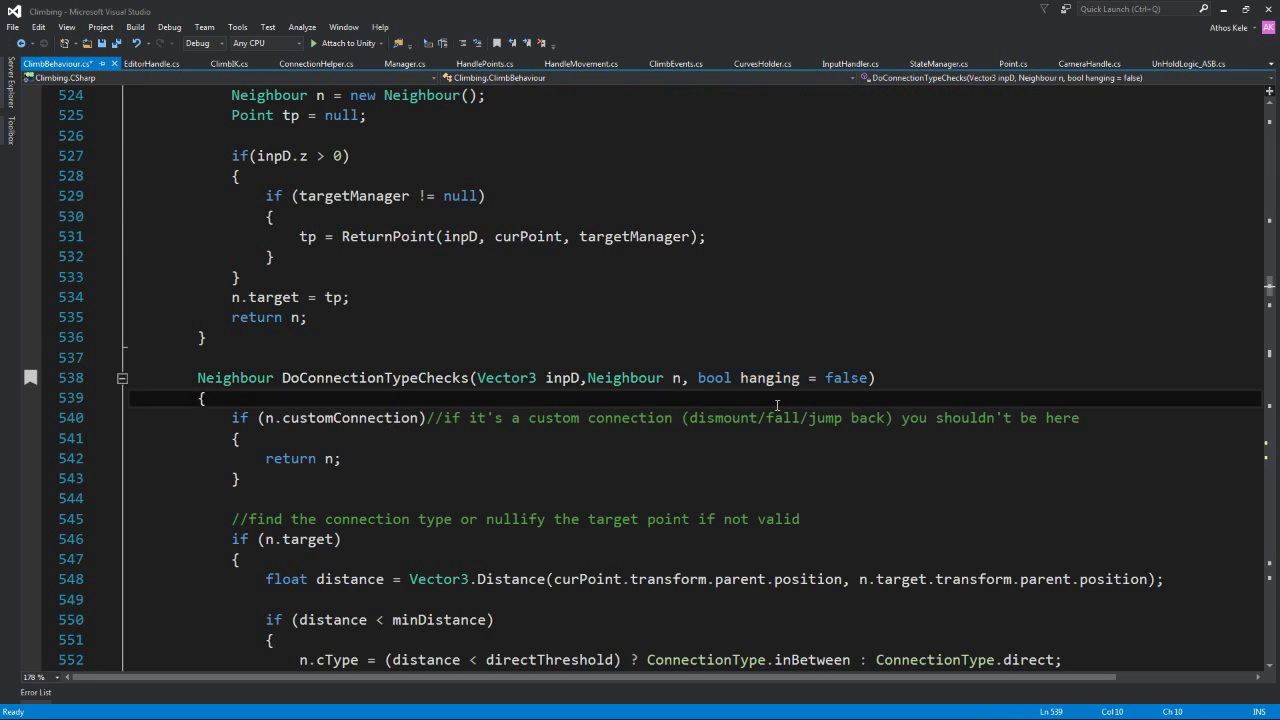
left_click(348, 378)
key("ctrl+k")
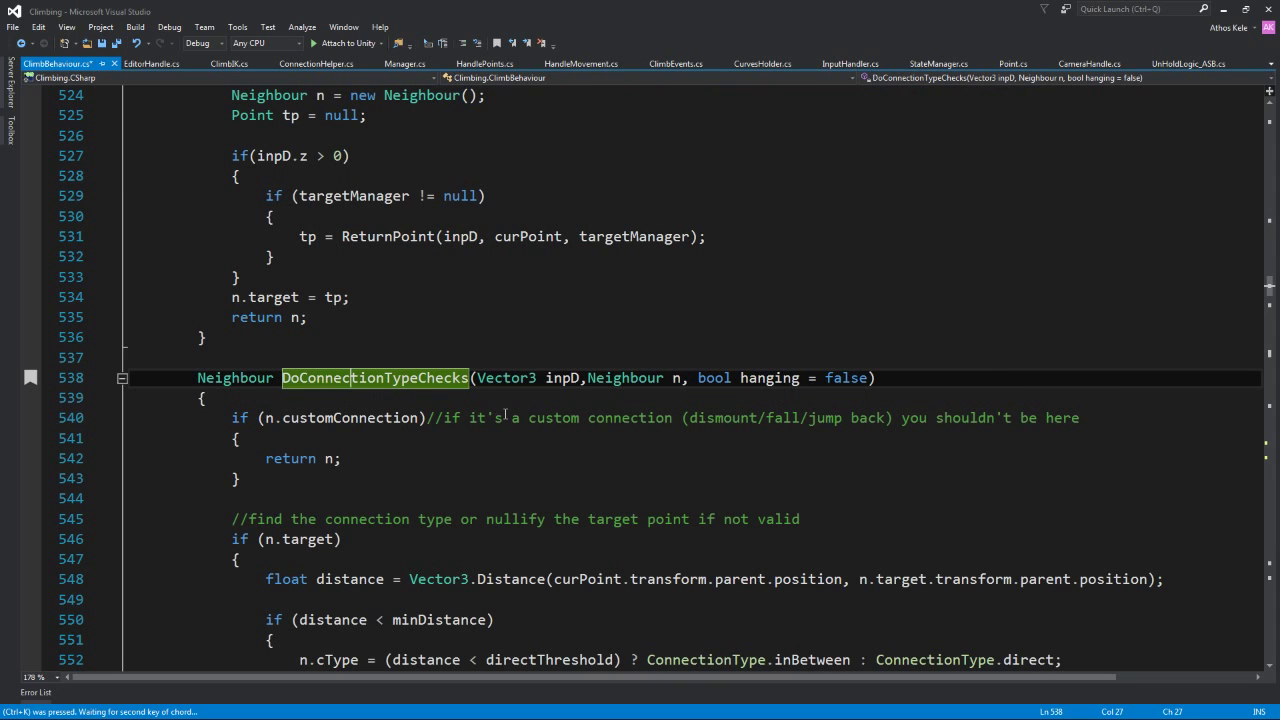
key("ctrl+k")
- Review the distance checks and the custom-connection early return n; on line 542
scroll(354, 419, "down", 6)
scroll(323, 370, "up", 2)
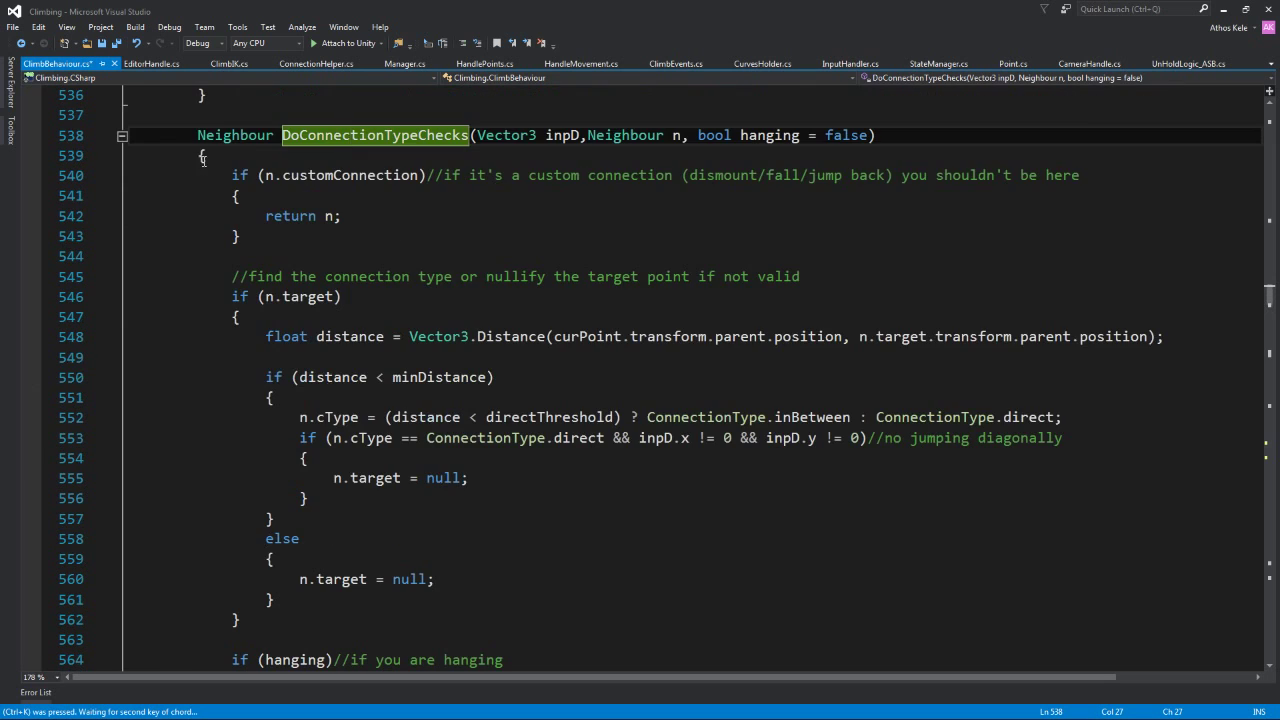
left_click_drag(201, 156, 277, 600)
scroll(277, 600, "down", 1)
left_click(459, 458)
scroll(459, 478, "down", 3)
left_click_drag(231, 418, 275, 580)
scroll(417, 502, "up", 2)
scroll(417, 502, "up", 4)
left_click_drag(224, 296, 402, 398)
key("Up")
key("Up")
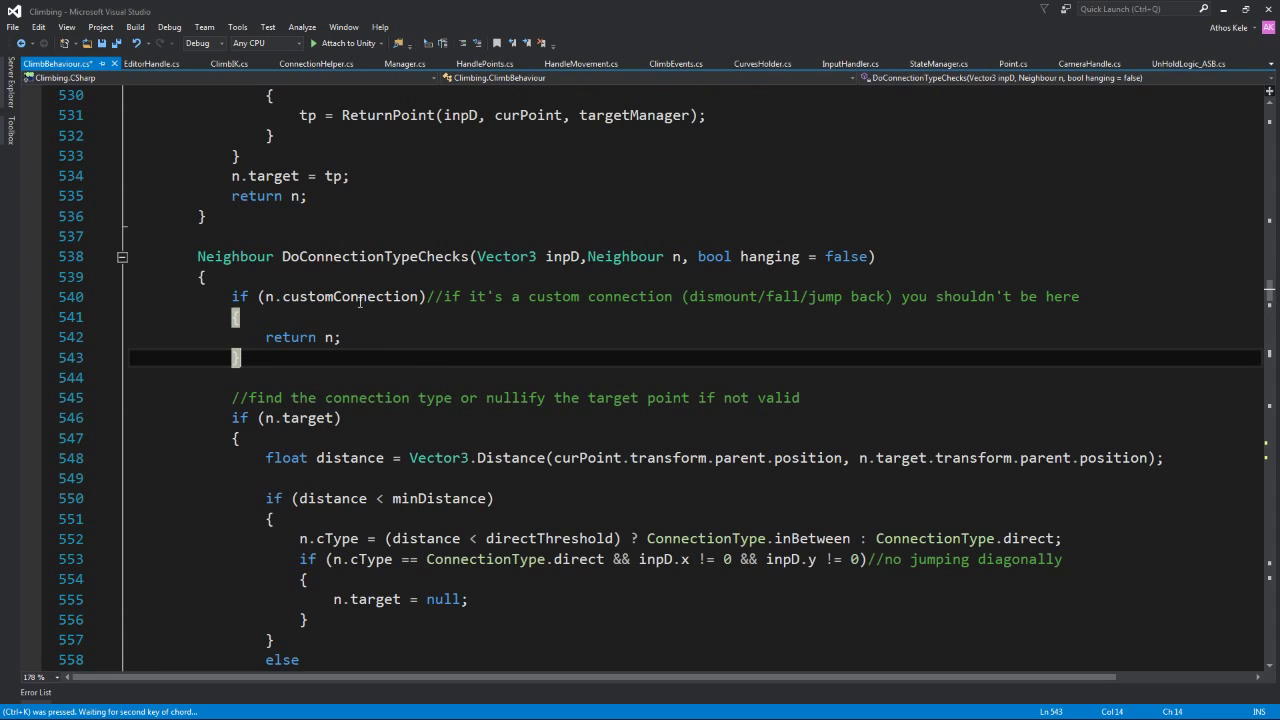
double_click(288, 338)
key("shift+End")
- Review the if (hanging) block's direct-connection and backwards-input checks, then reach FindCurveByInput
scroll(370, 362, "down", 1)
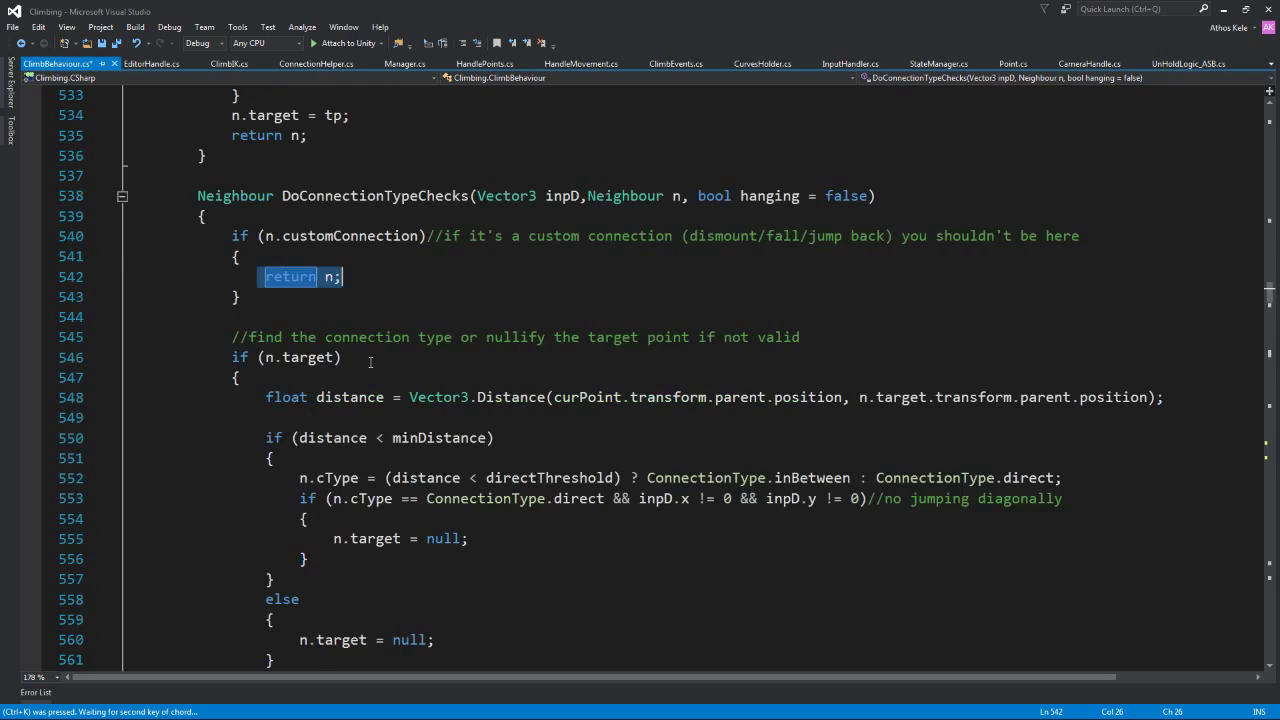
scroll(370, 362, "down", 5)
left_click_drag(207, 418, 488, 618)
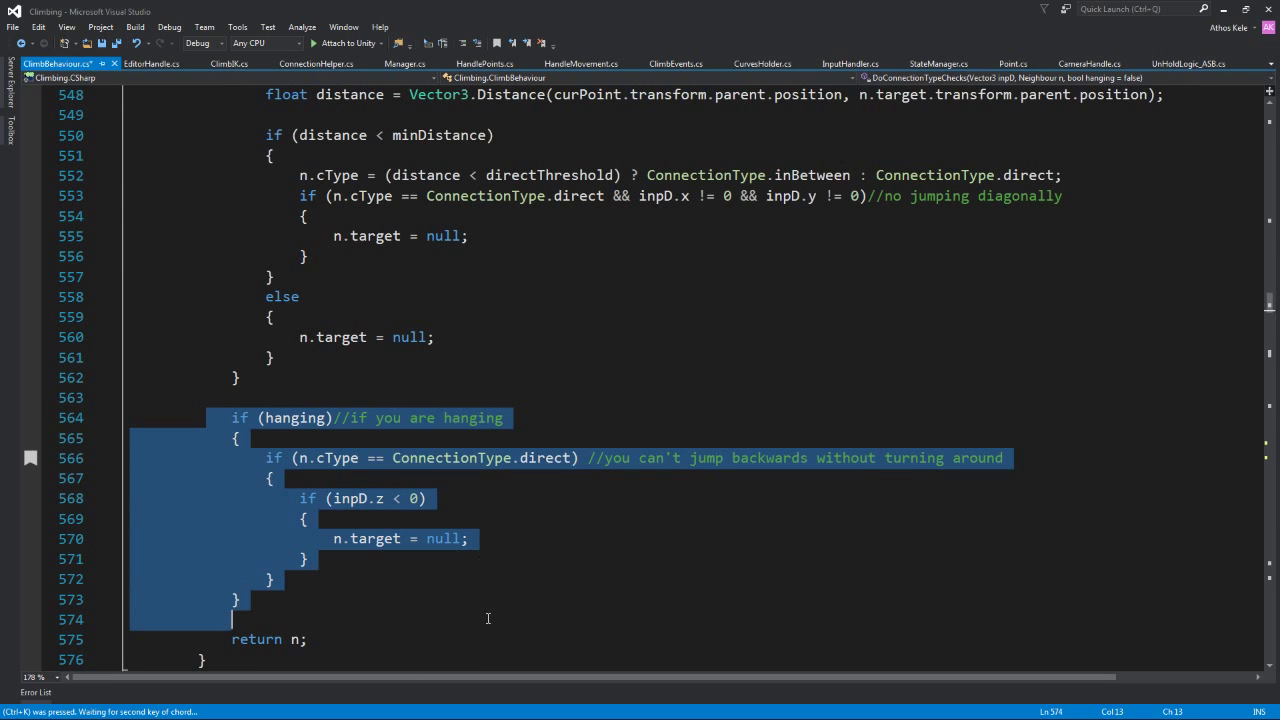
scroll(488, 618, "down", 1)
double_click(295, 357)
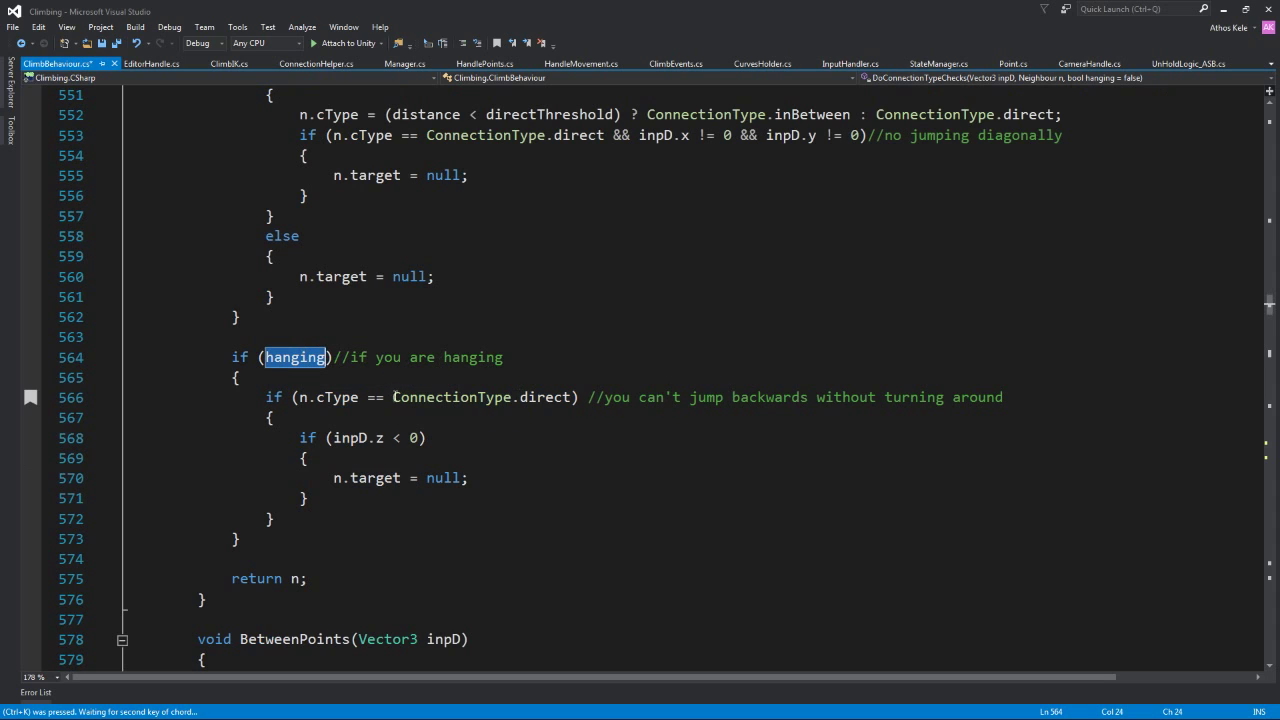
left_click_drag(265, 397, 1008, 424)
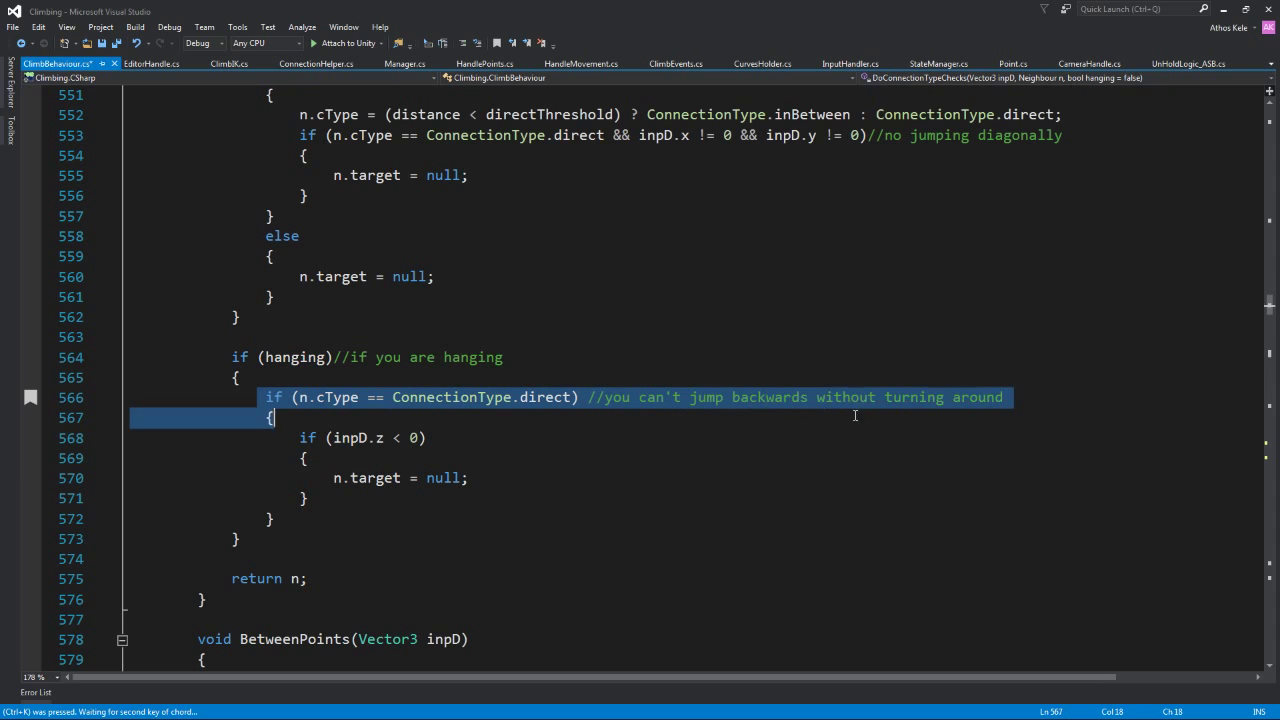
left_click(376, 397)
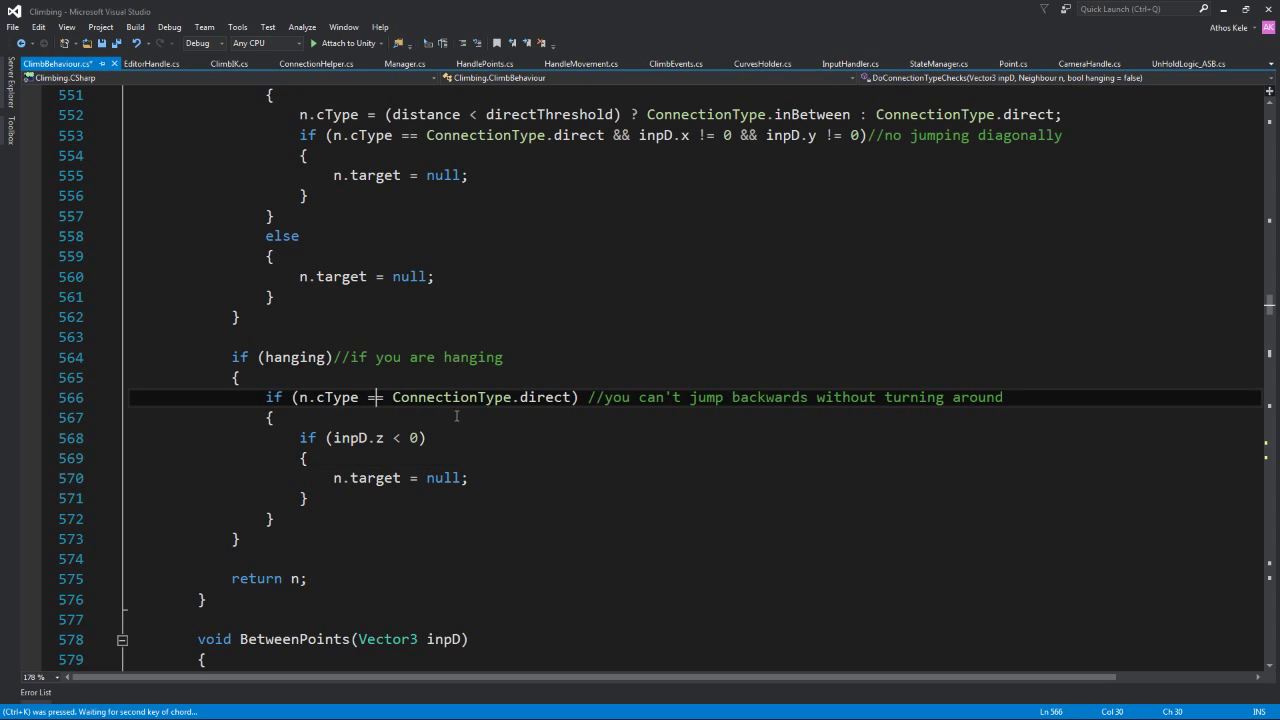
mouse_move(284, 427)
left_mouse_down()
mouse_move(306, 497)
mouse_move(508, 478)
left_mouse_up()
left_click(528, 437)
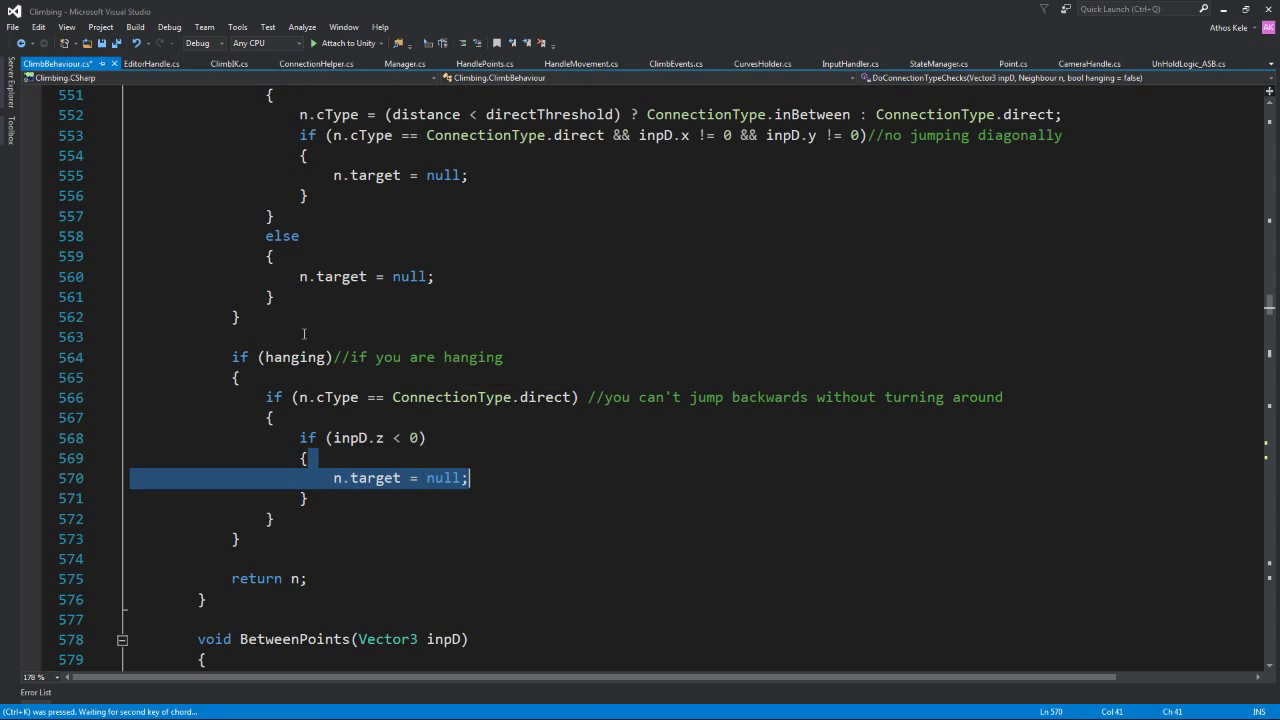
left_click(523, 479)
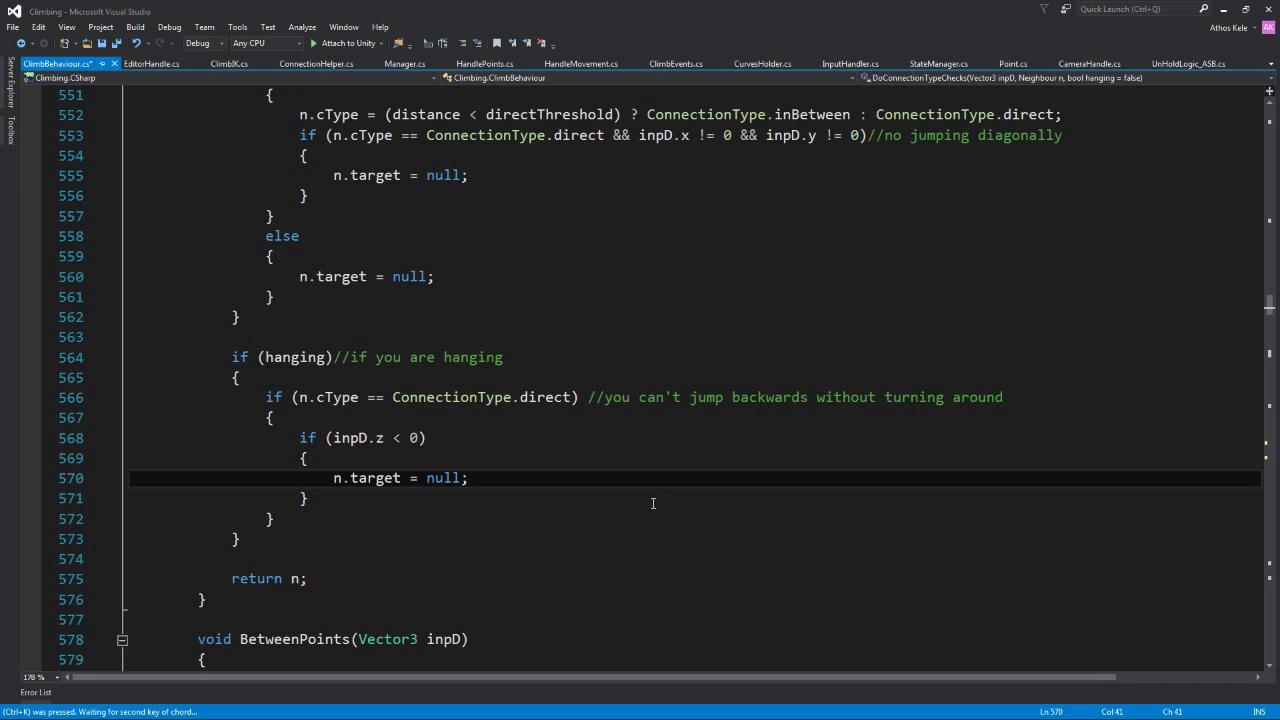
left_click_drag(645, 535, 143, 335)
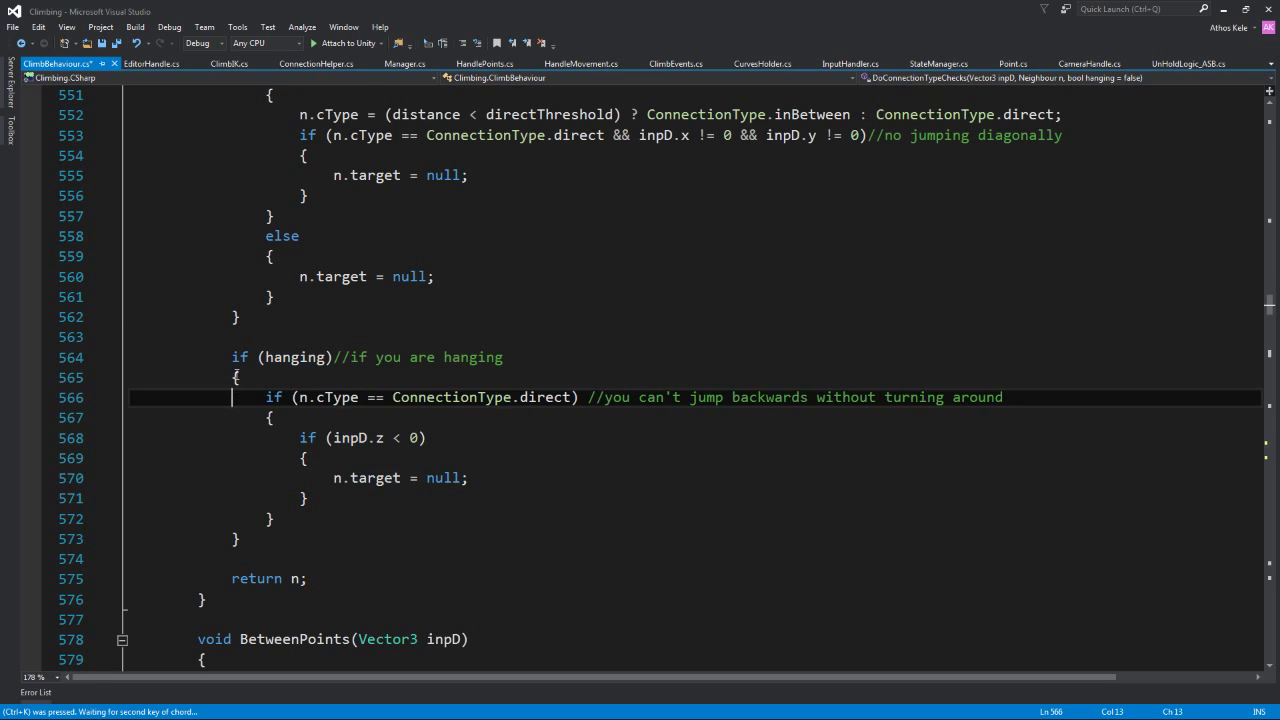
left_click_drag(245, 377, 232, 558)
left_click(232, 558)
scroll(493, 536, "up", 2)
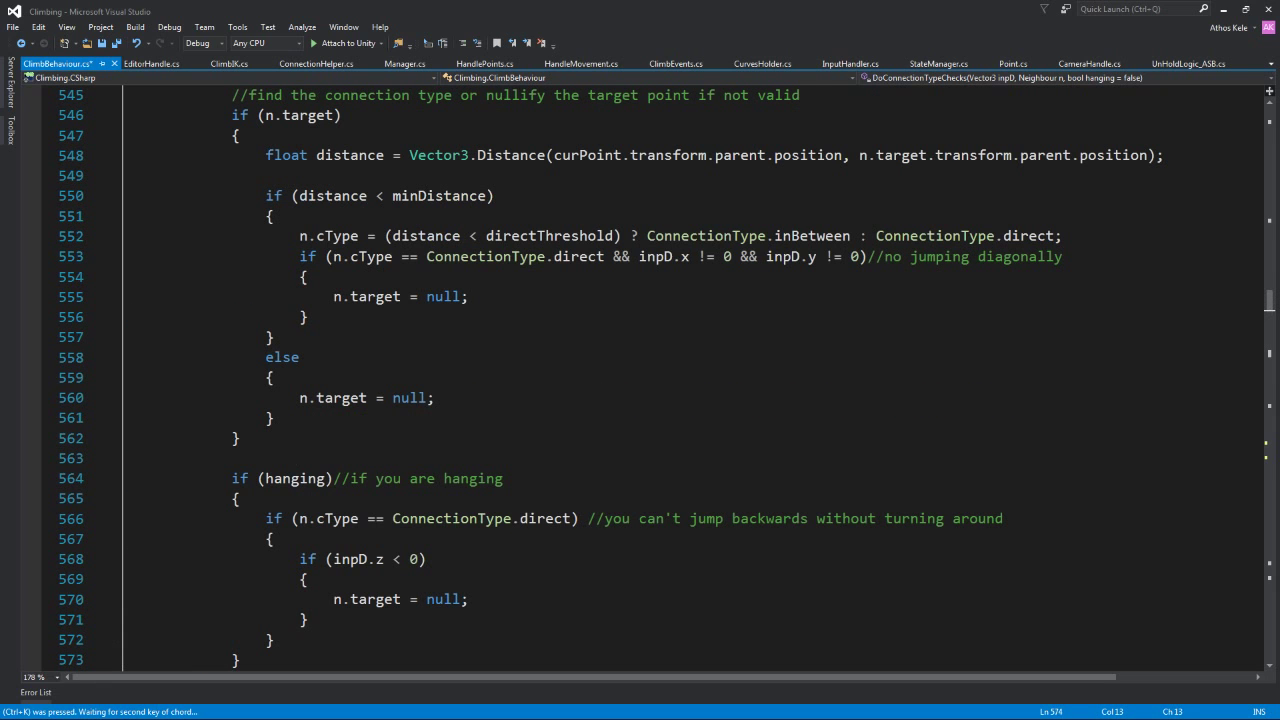
key("ctrl+n")
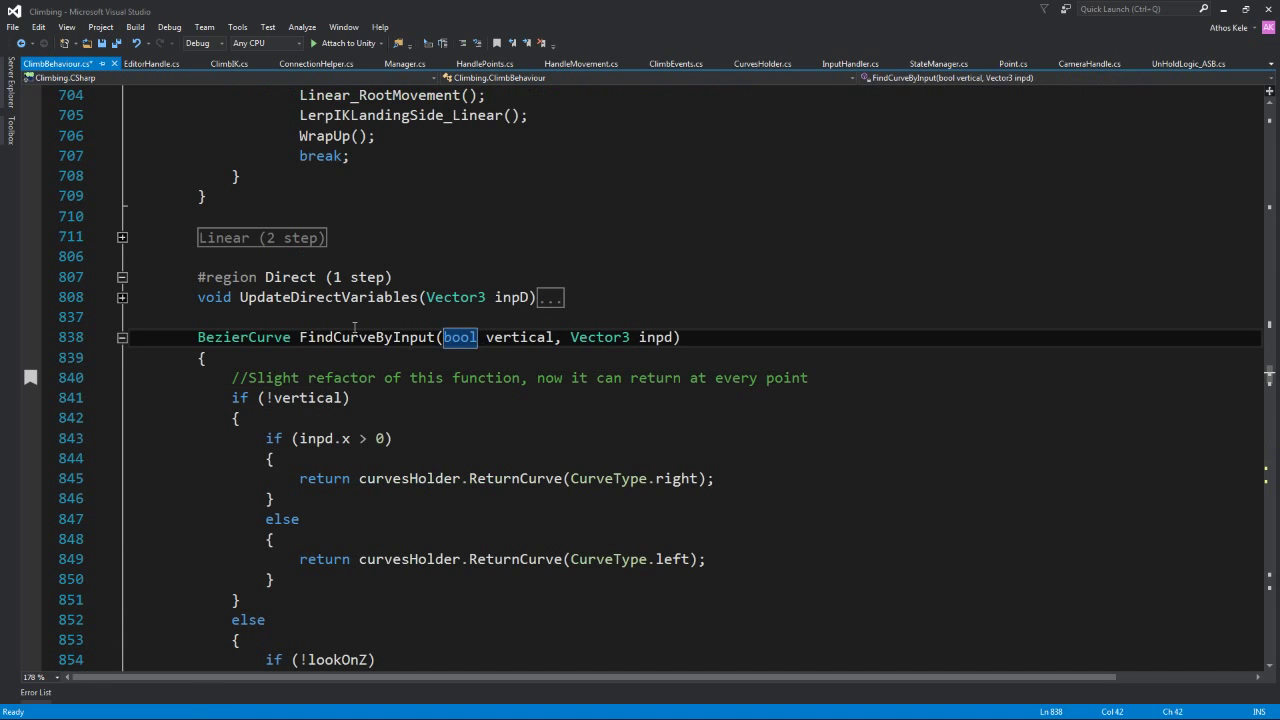
left_click(352, 337)
double_click(352, 337)
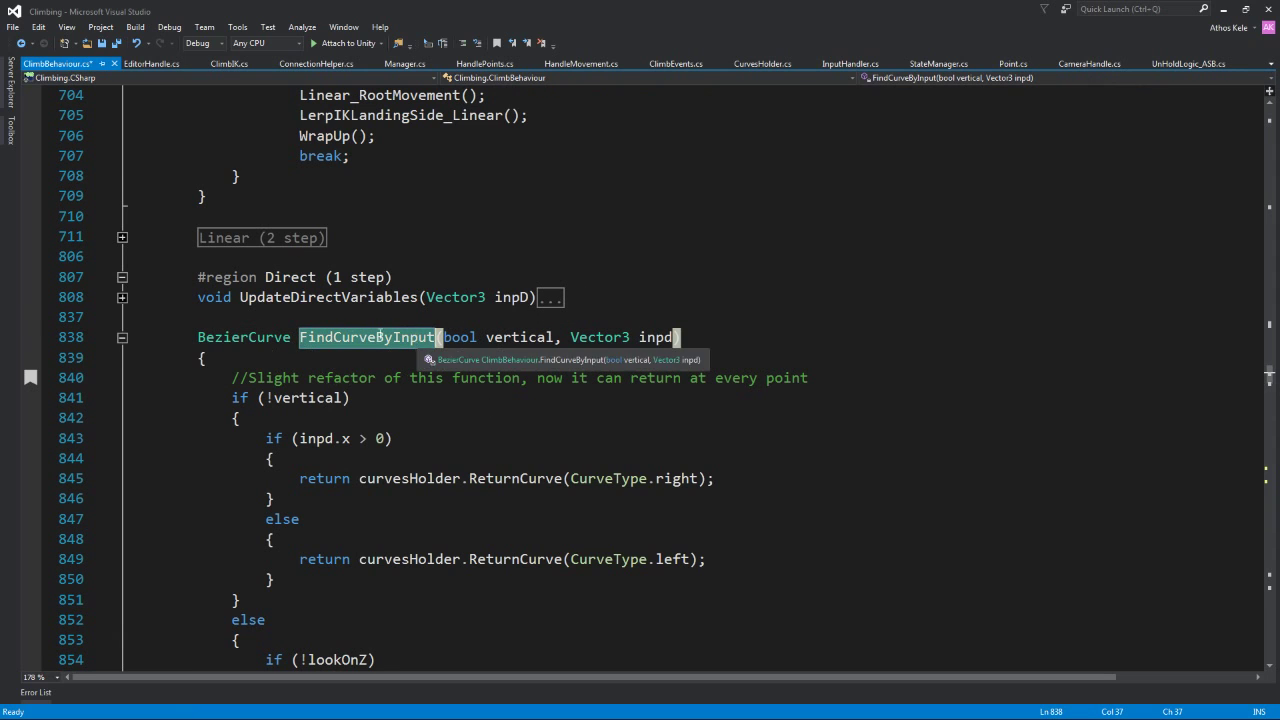
scroll(410, 345, "down", 1)
left_click(215, 317)
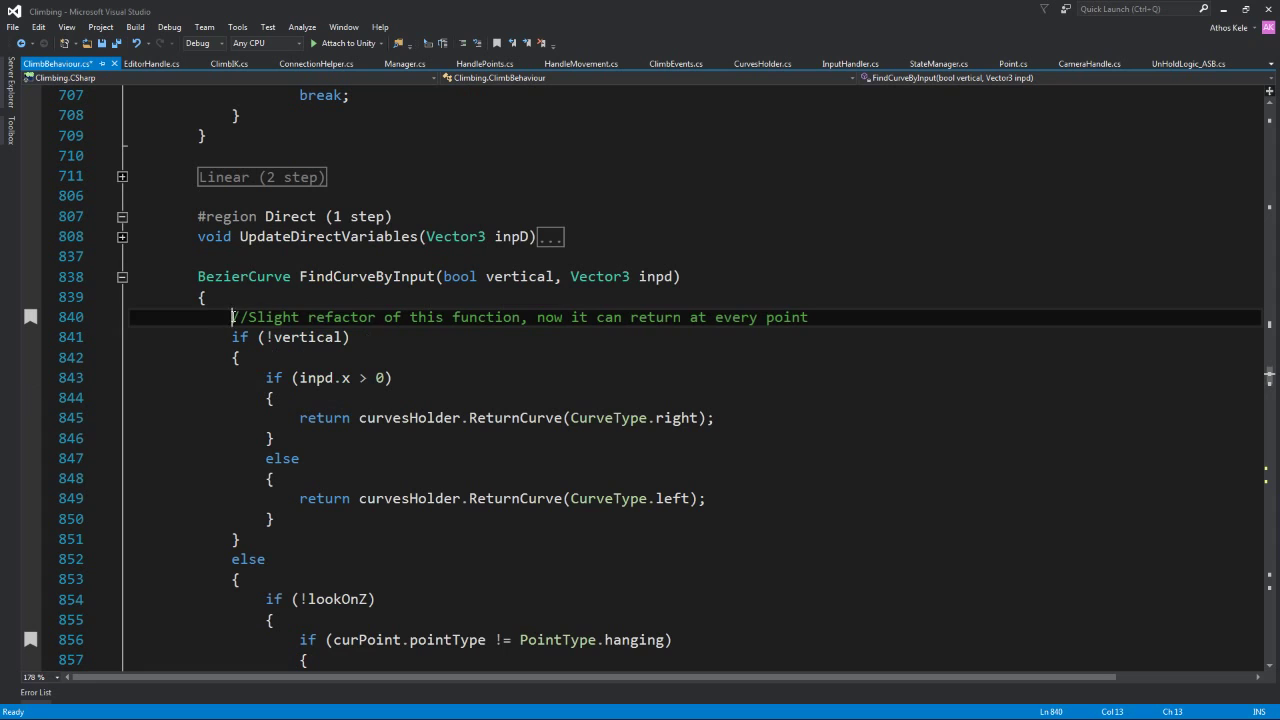
left_click(962, 317, "shift")
scroll(580, 390, "down", 1)
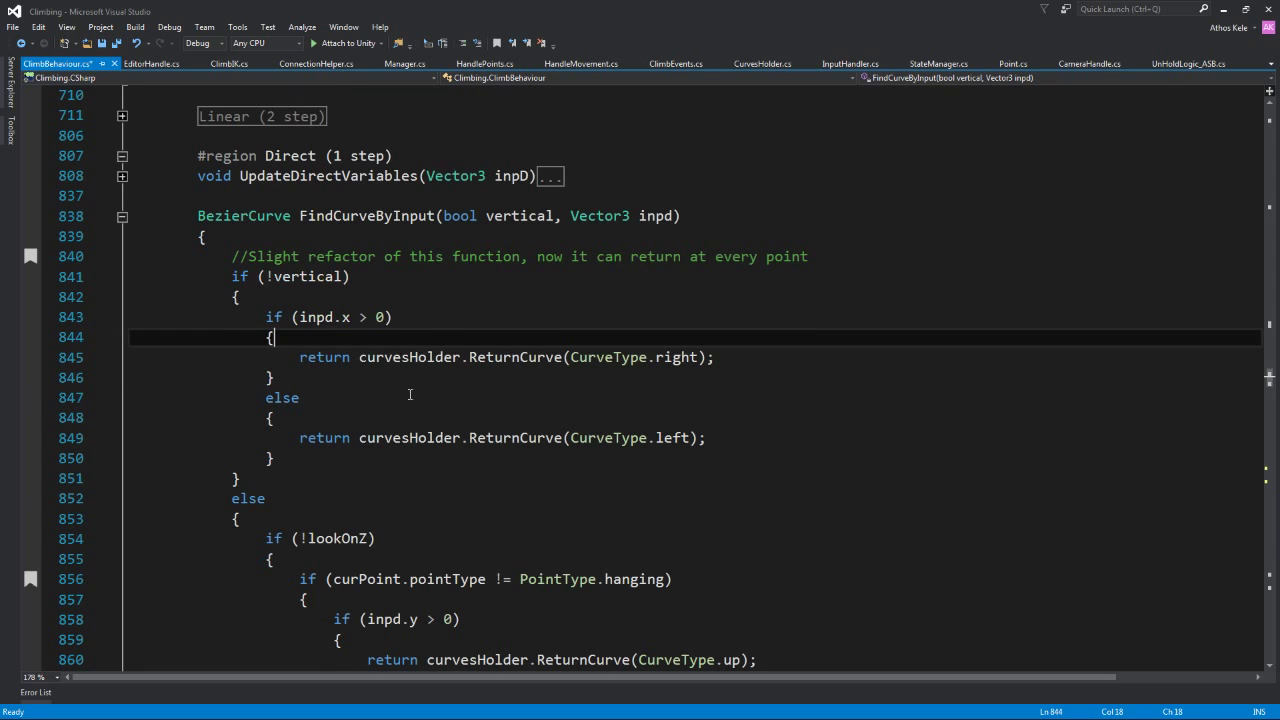
left_click_drag(266, 337, 274, 377)
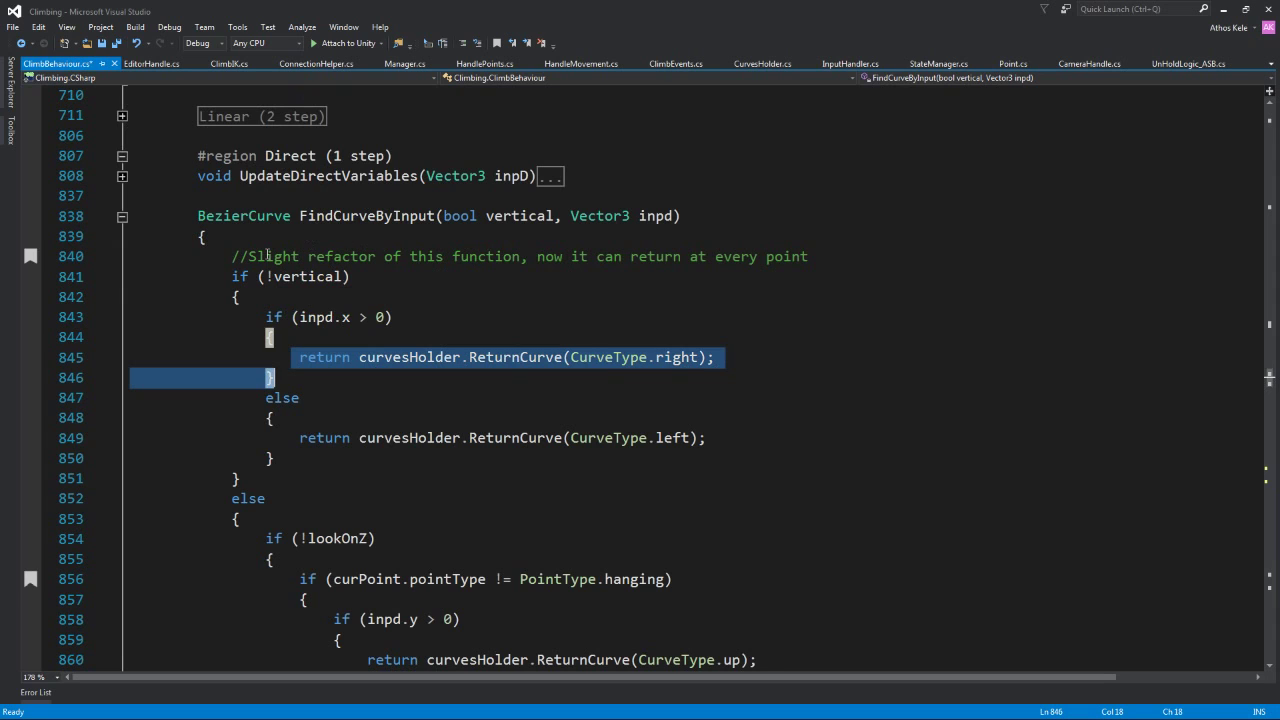
left_click(318, 357)
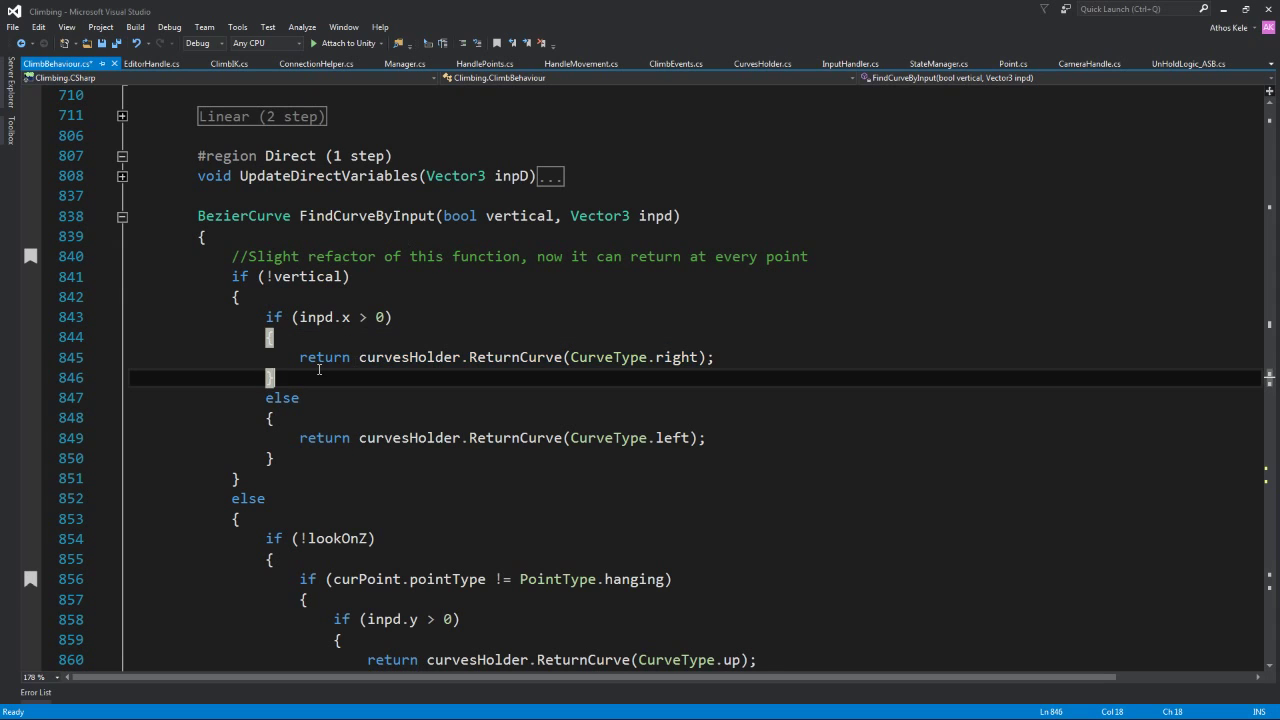
left_click(318, 357)
double_click(318, 357)
left_click(291, 256)
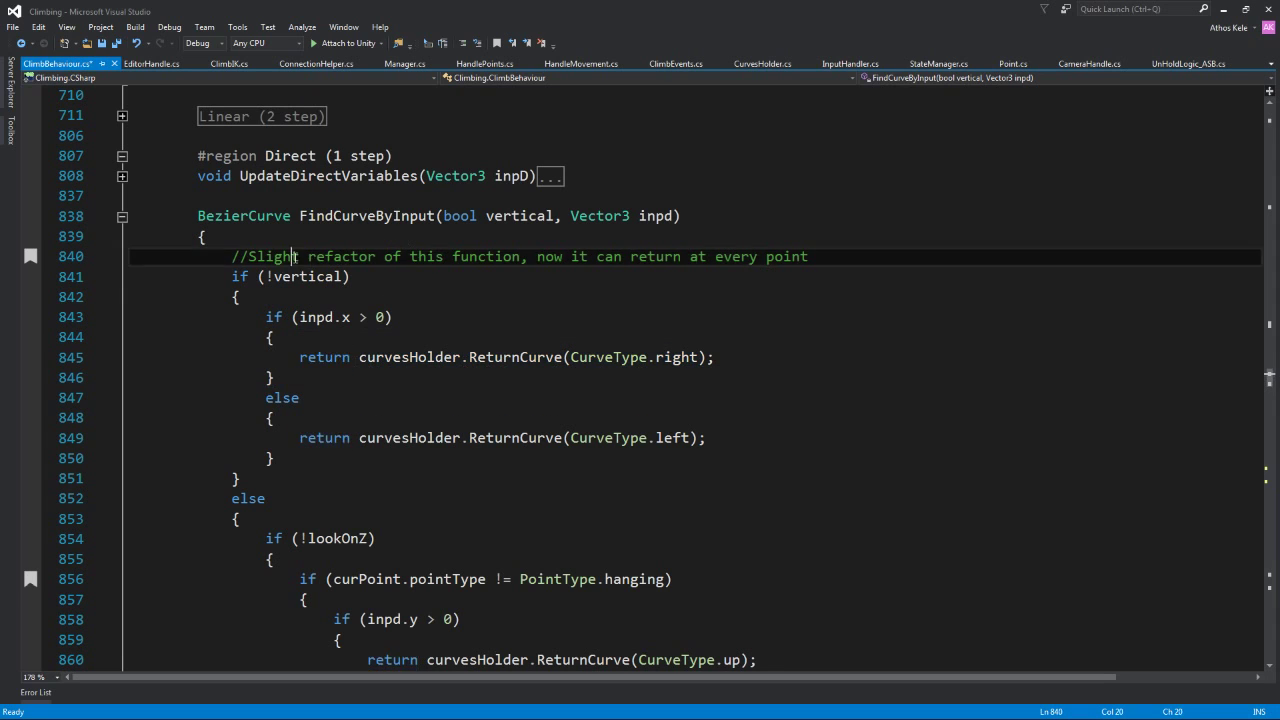
left_click(375, 345)
key("ctrl+w")
key("ctrl+w")
key("ctrl+w")
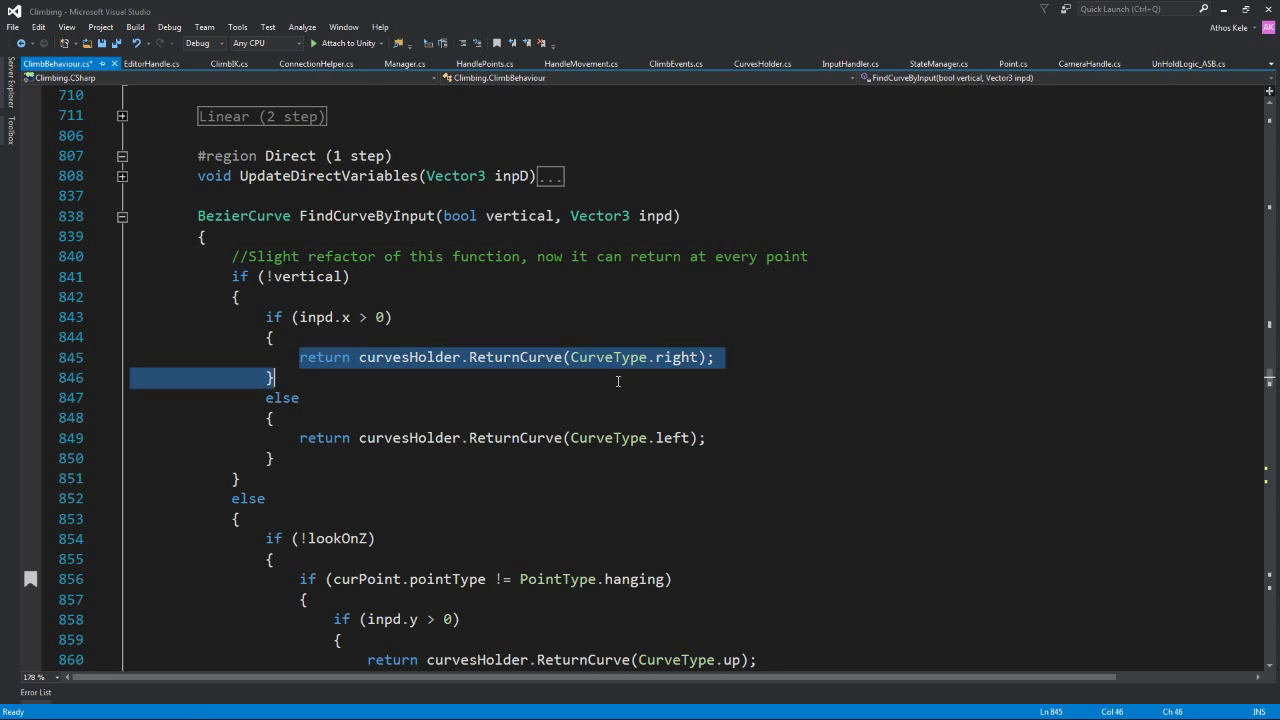
key("ctrl+w")
scroll(713, 349, "down", 2)
left_click(299, 458)
scroll(299, 458, "down", 3)
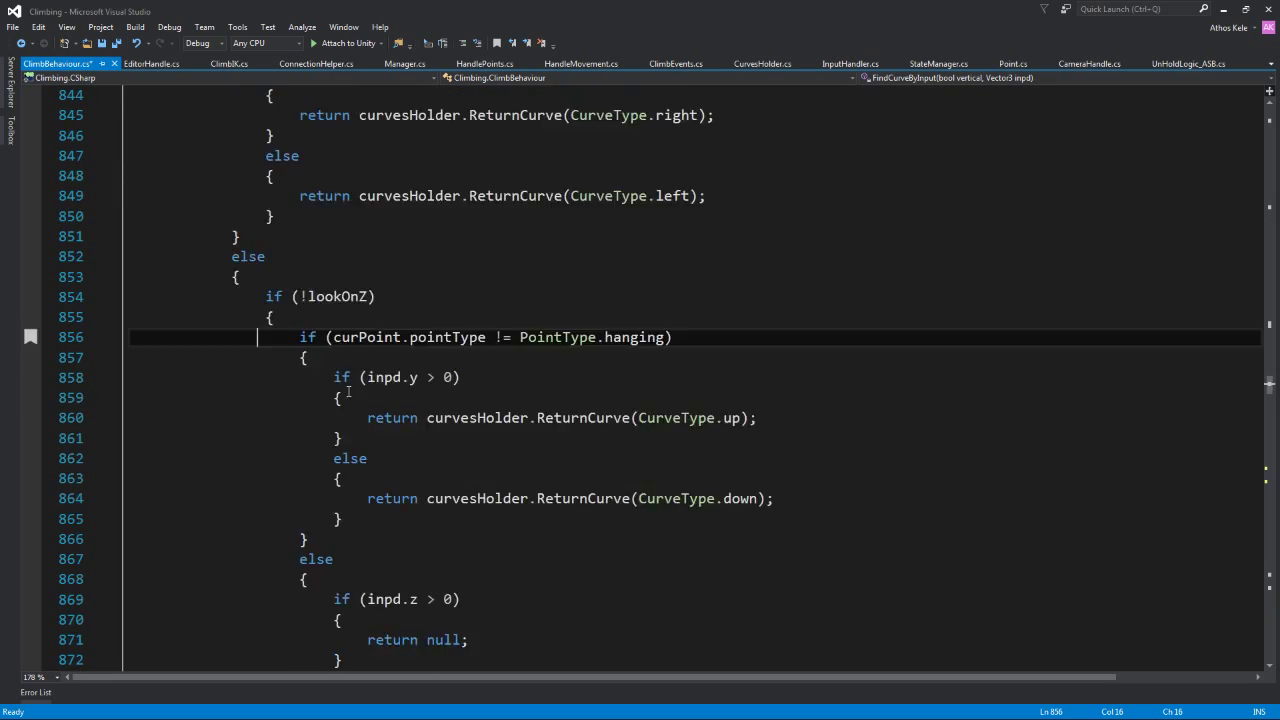
scroll(299, 458, "up", 2)
- Review the lookOnZ branch: curPoint, hanging and the up/down curve types on lines 854–864
scroll(457, 377, "down", 3)
mouse_move(299, 398)
left_mouse_down()
mouse_move(457, 377)
mouse_move(345, 539)
mouse_move(308, 640)
left_mouse_up()
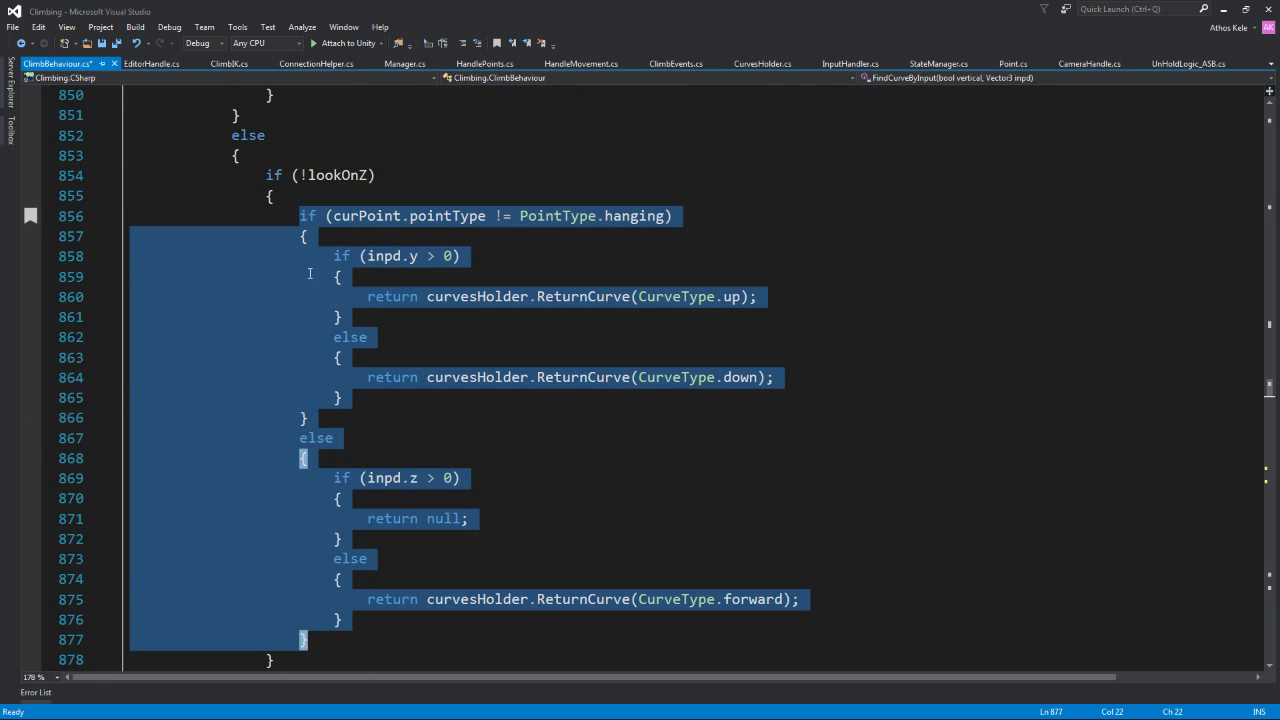
left_click(300, 216)
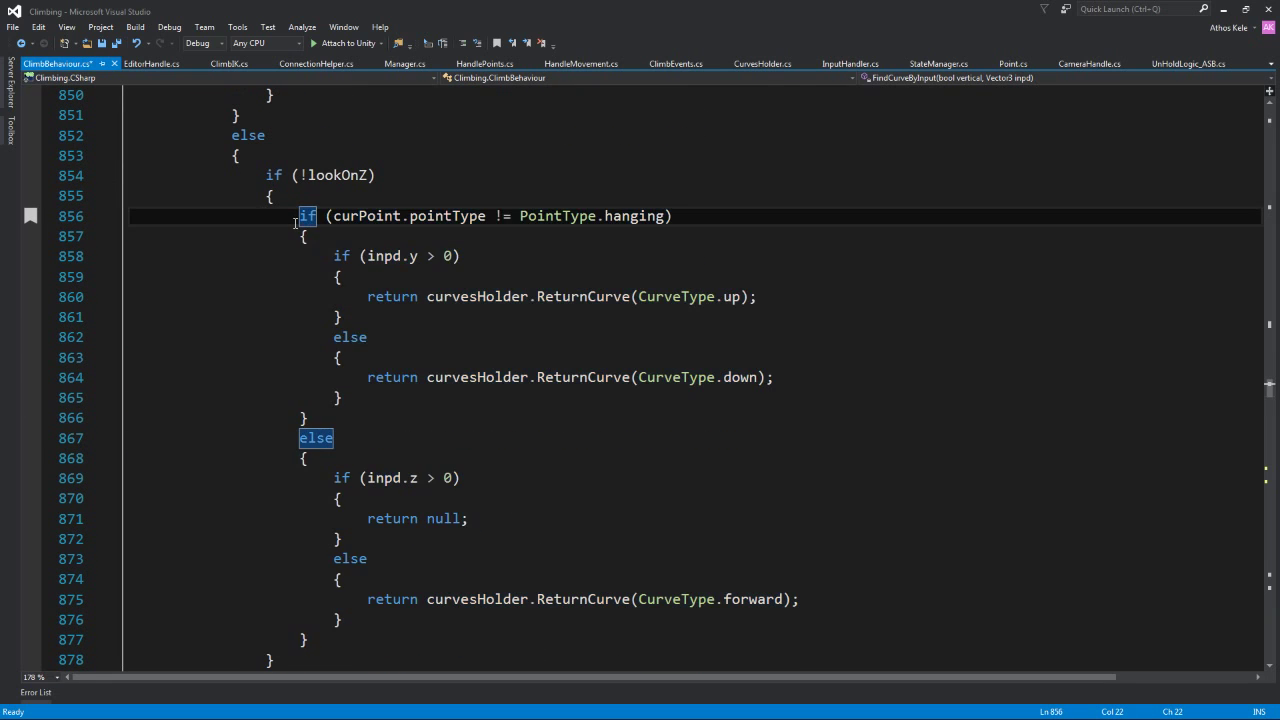
double_click(360, 216)
double_click(362, 176)
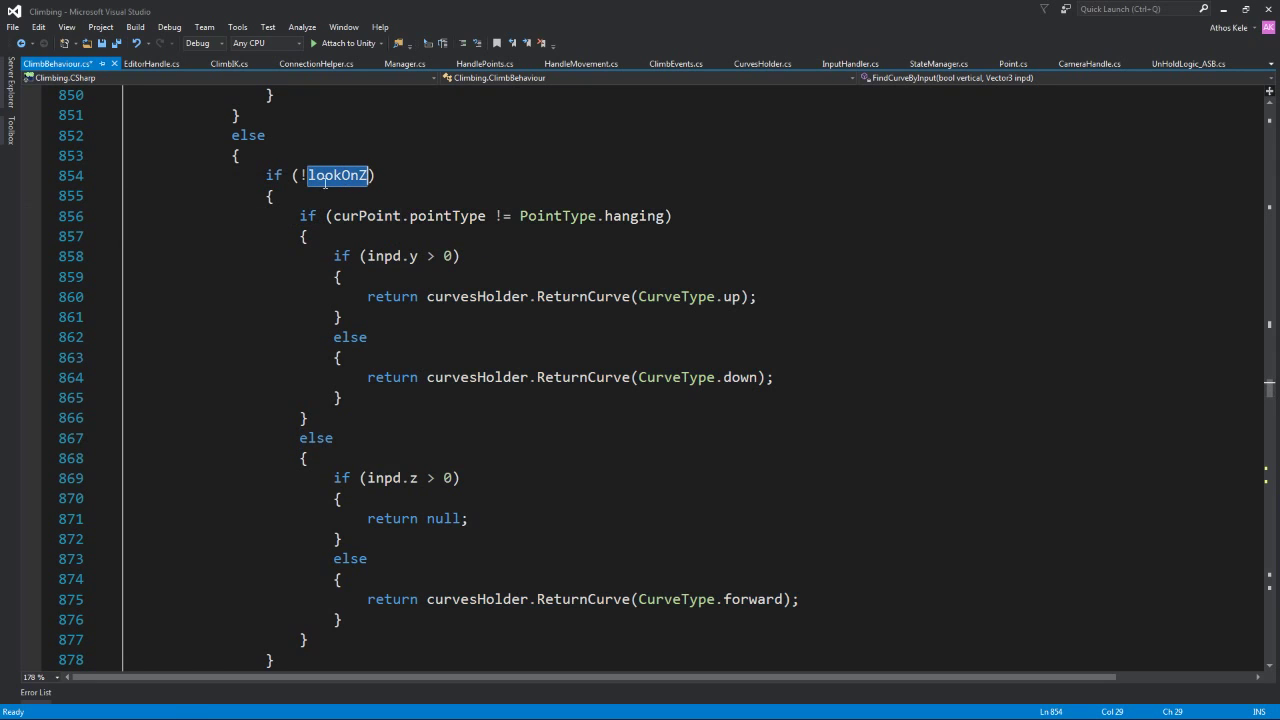
double_click(383, 216)
double_click(634, 216)
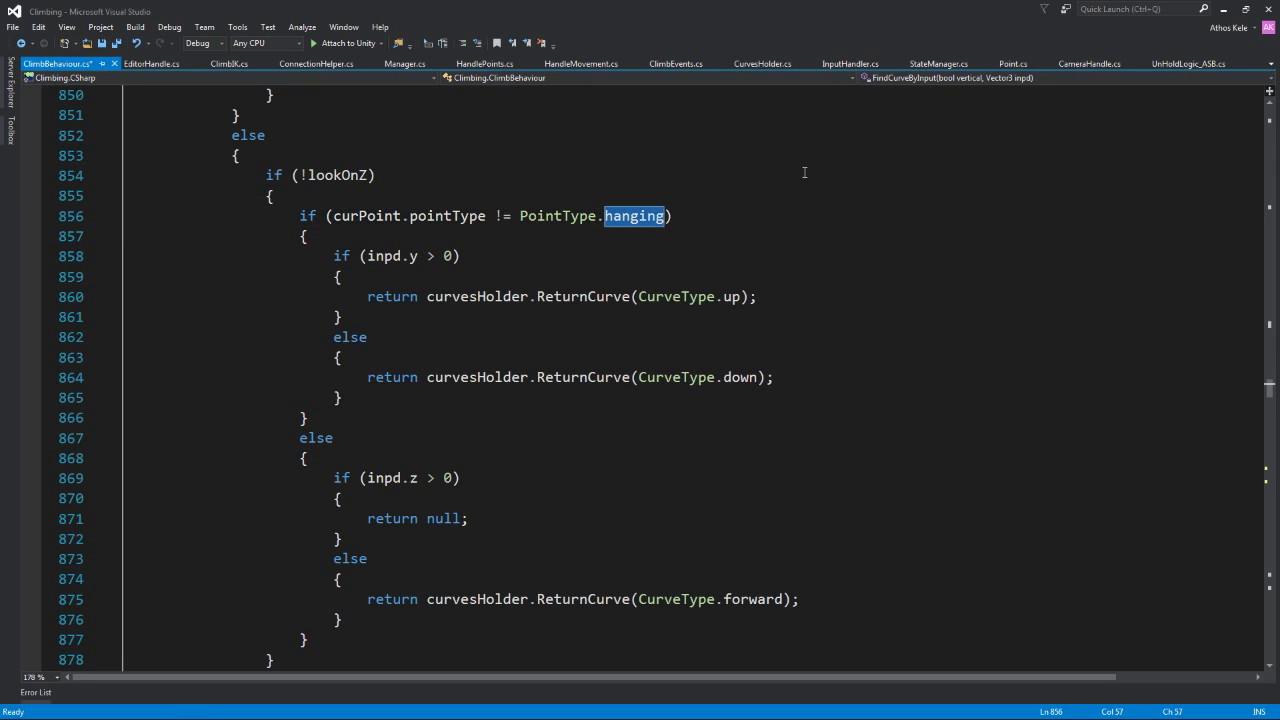
left_click_drag(291, 256, 671, 398)
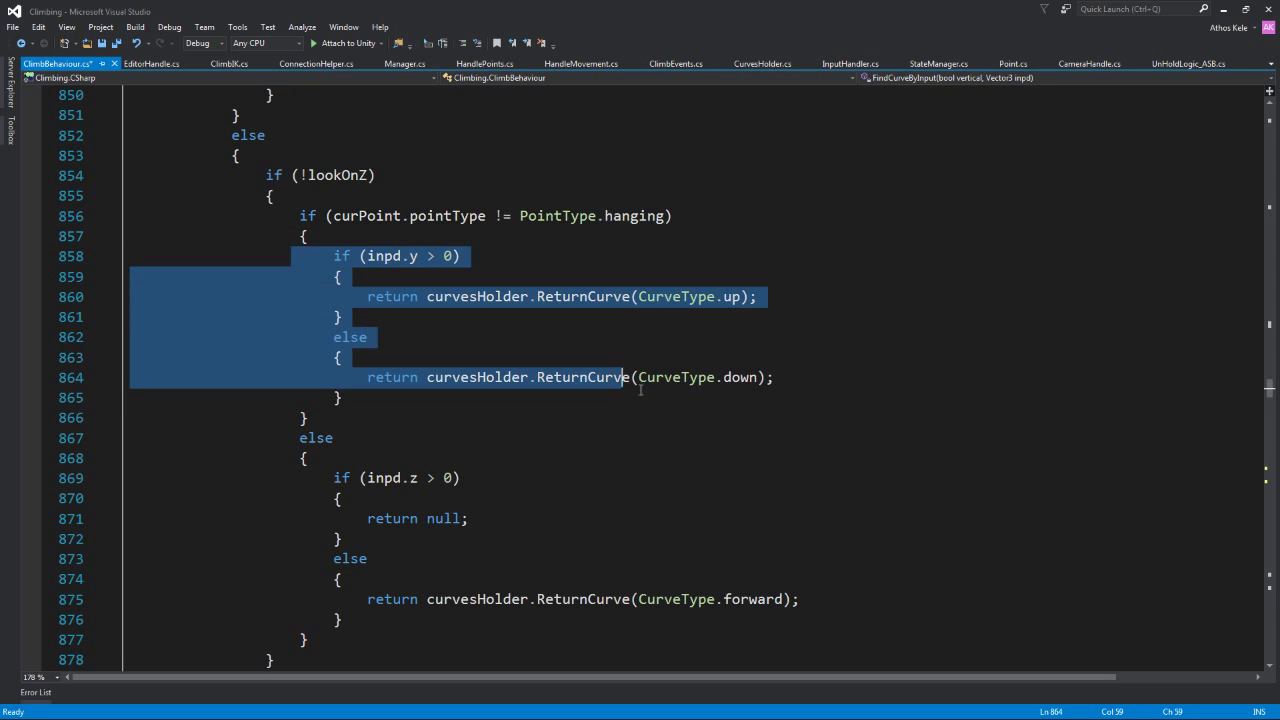
left_click(700, 297)
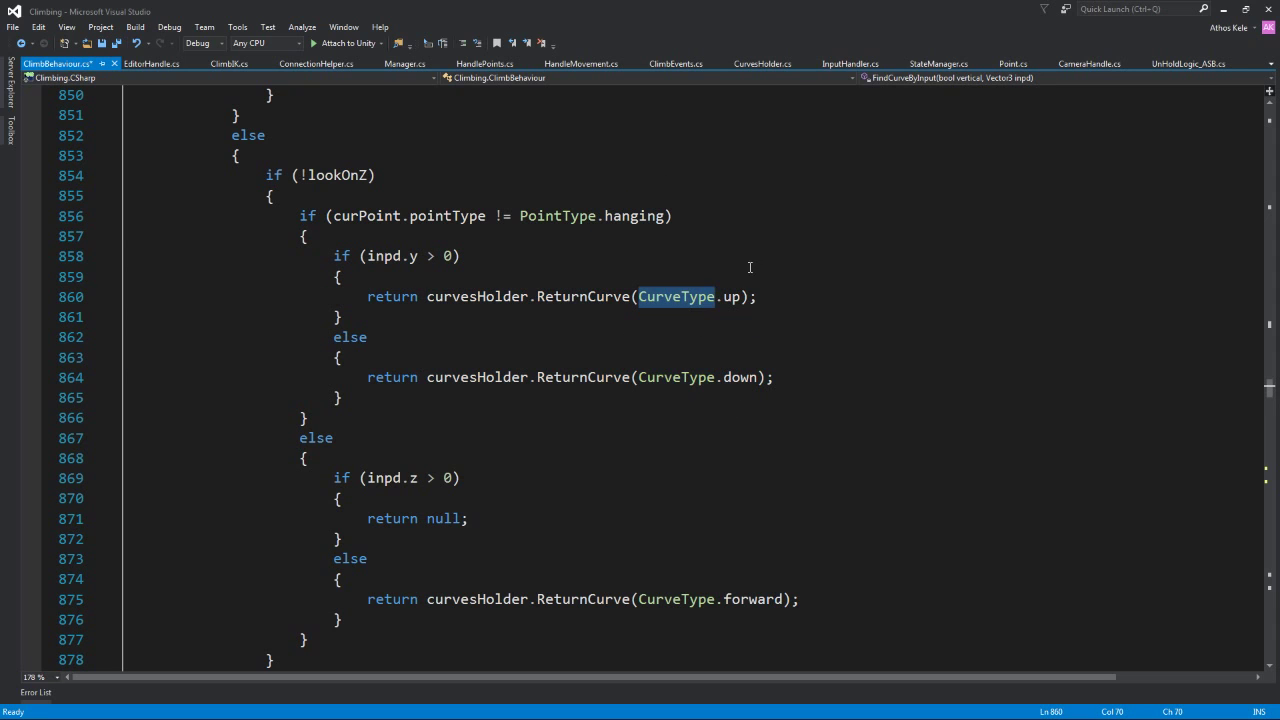
double_click(745, 377)
scroll(752, 377, "down", 1)
left_click(743, 400)
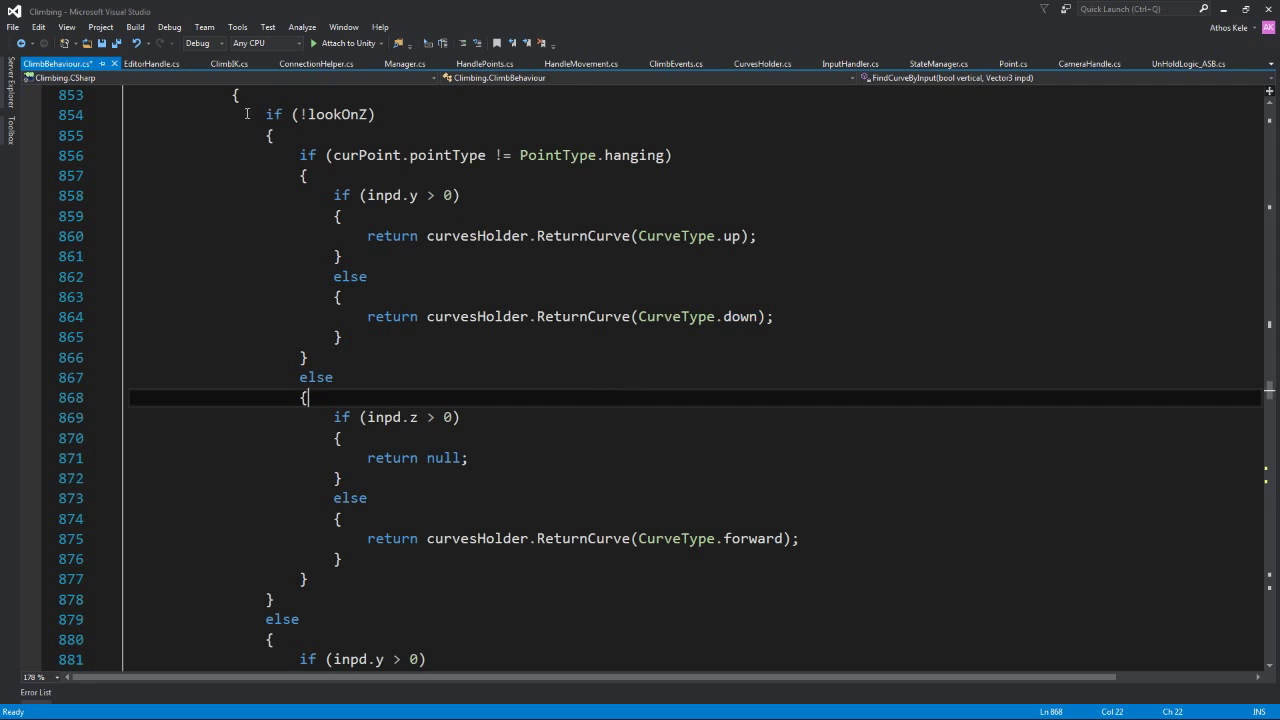
left_click_drag(305, 170, 443, 538)
left_click(342, 478)
scroll(342, 478, "down", 1)
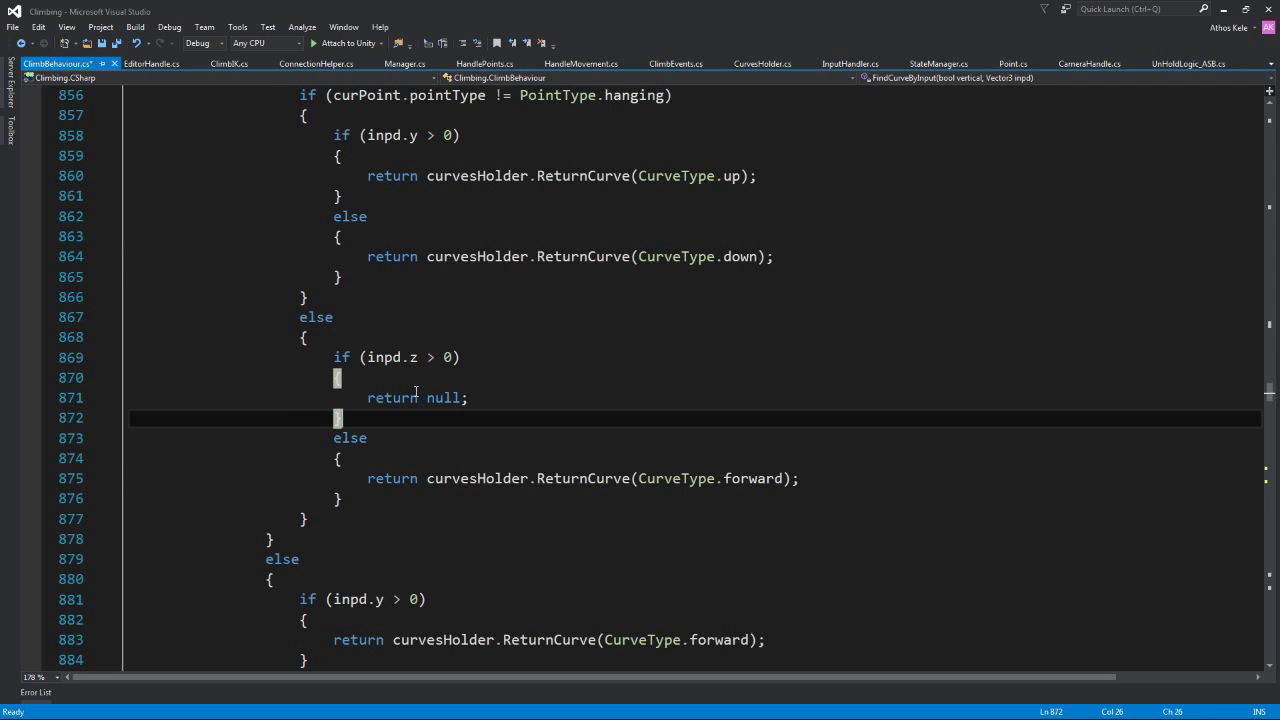
- Inspect the forward-input branch on lines 869–875 and its return null
left_click(325, 357)
left_click_drag(333, 357, 837, 478)
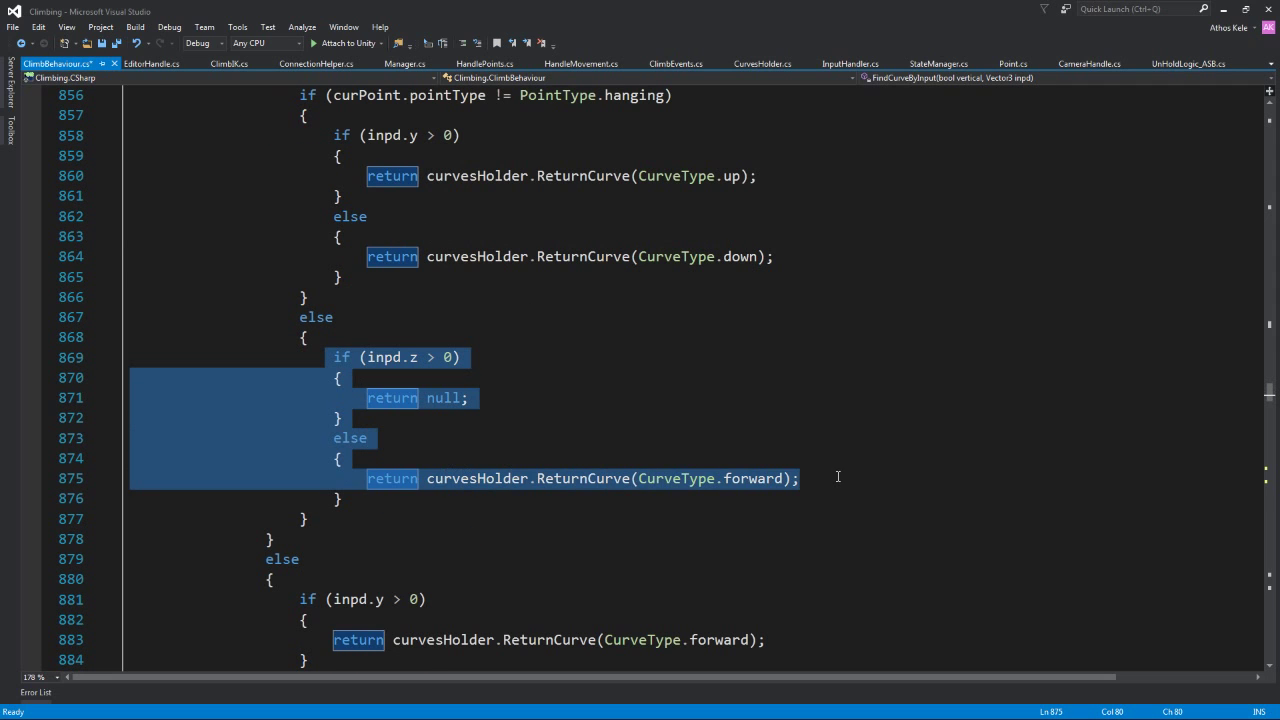
left_click(657, 379)
left_click(380, 398)
left_click_drag(367, 398, 468, 398)
left_click(341, 357)
left_click_drag(341, 357, 468, 398)
left_click(422, 357)
left_click_drag(367, 357, 443, 357)
- Swap line 869's > to < and back twice, leaving inpd.z > 0
left_click(428, 357)
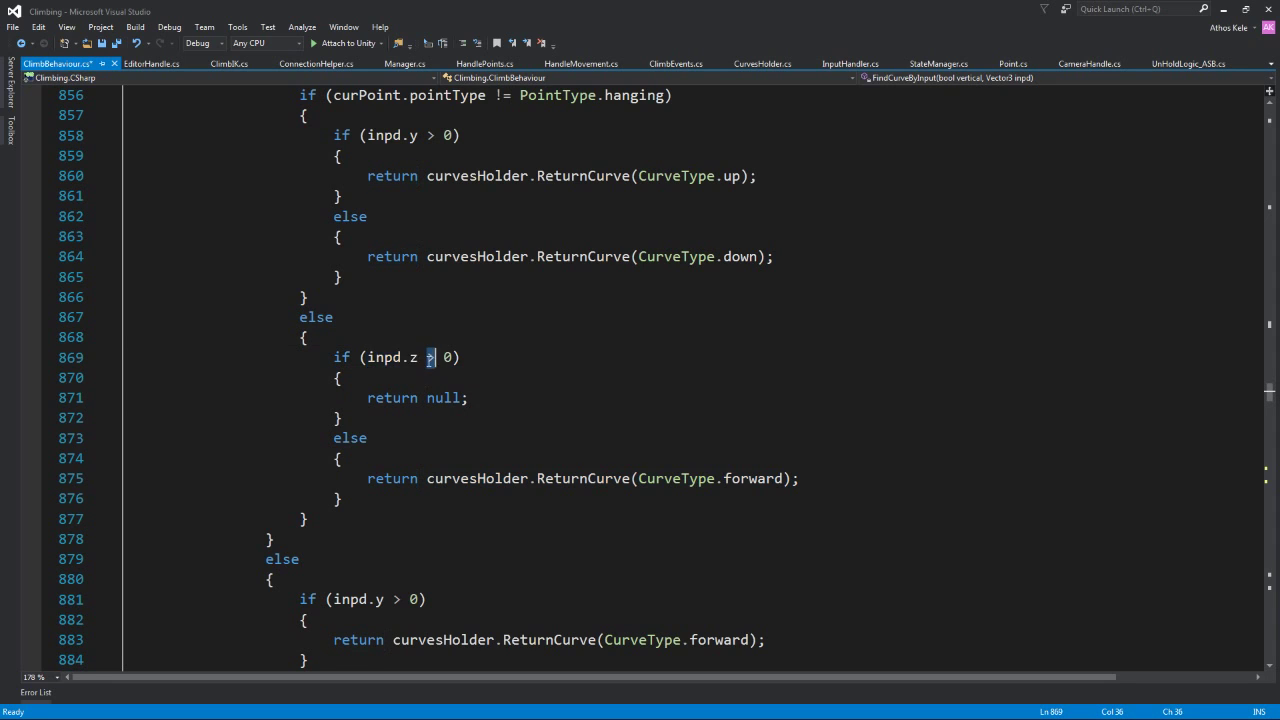
left_click(434, 357)
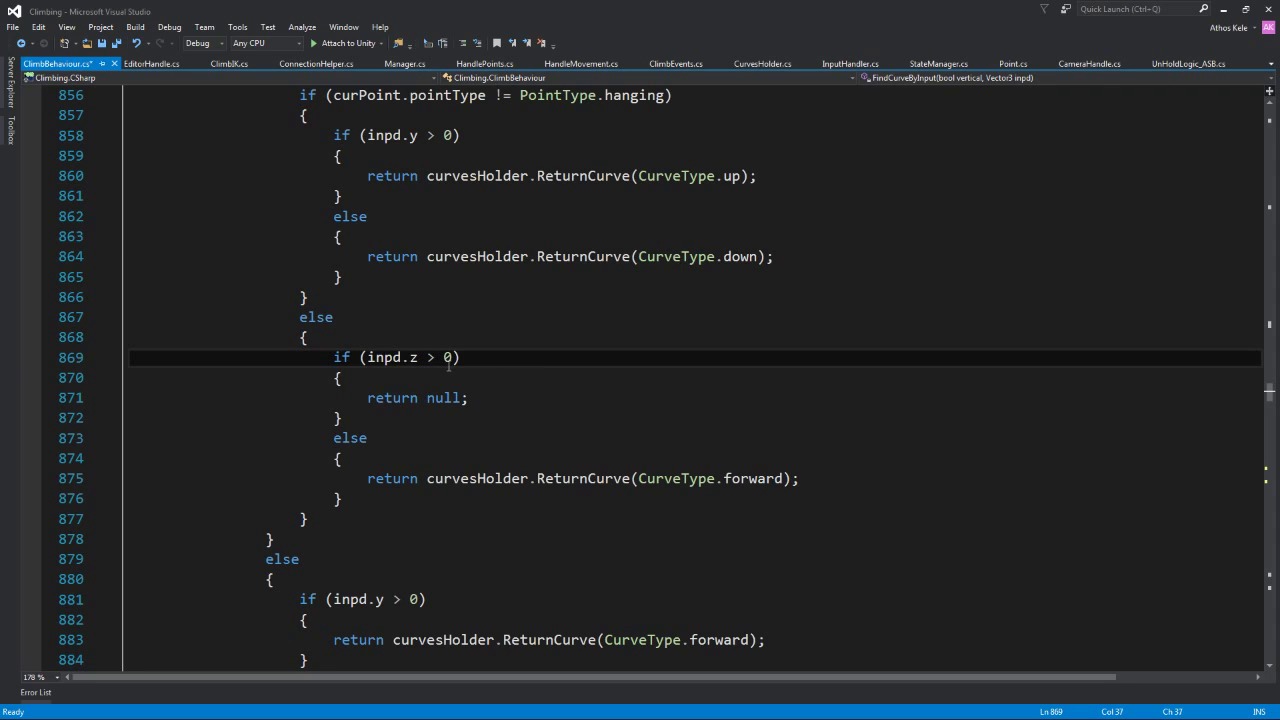
left_click_drag(432, 355, 427, 357)
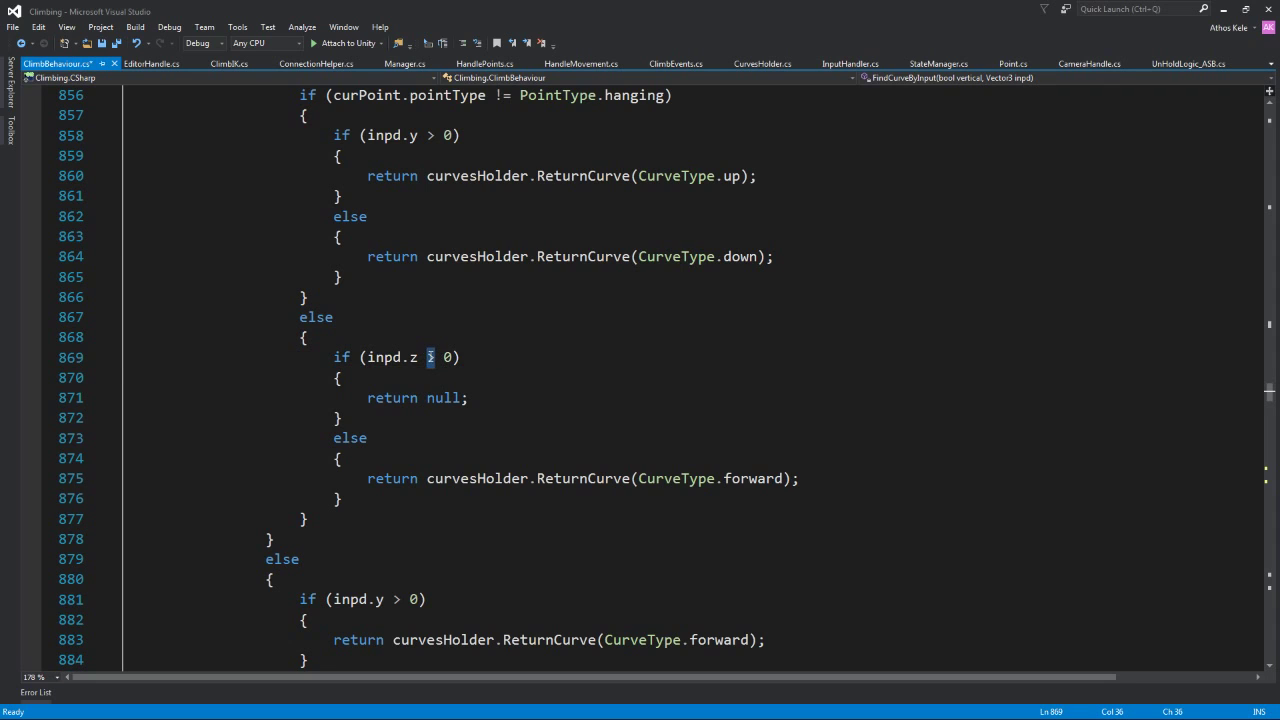
type("<")
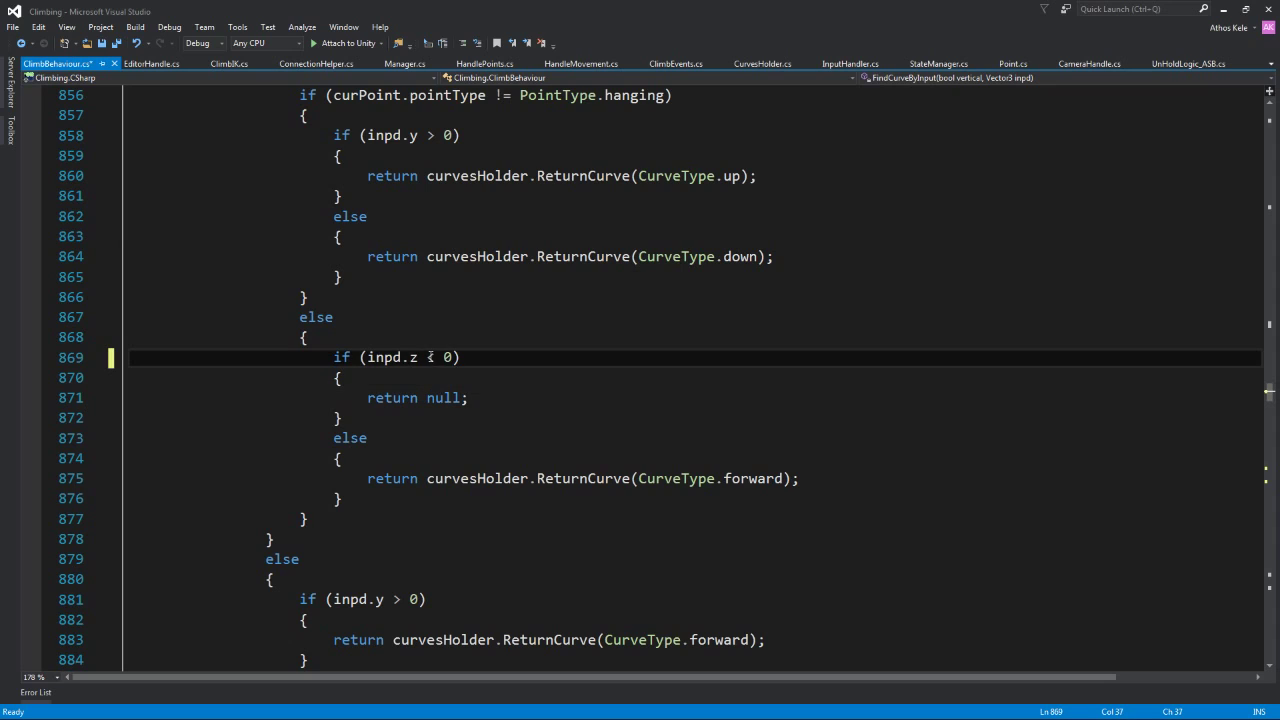
key("BackSpace")
type(">")
triple_click(469, 398)
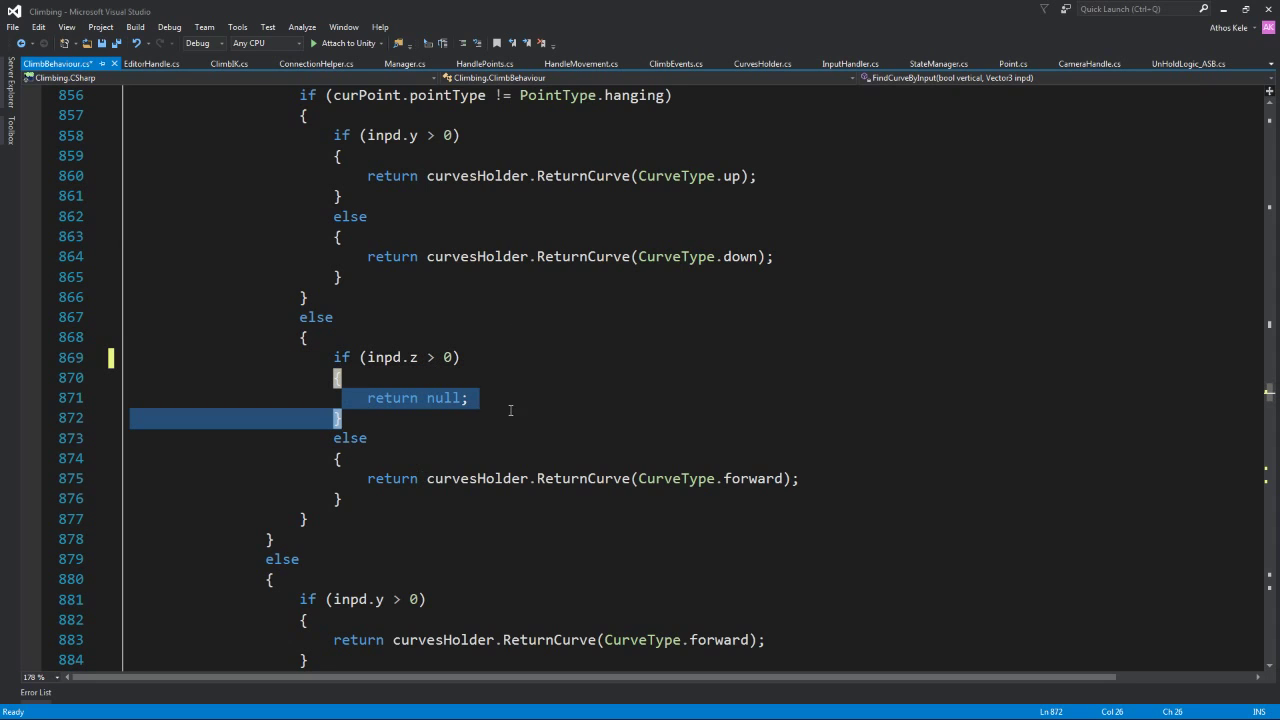
left_click(433, 470)
key("Down")
key("Up")
mouse_move(308, 357)
left_mouse_down()
mouse_move(369, 440)
mouse_move(336, 498)
left_mouse_up()
left_click(429, 357)
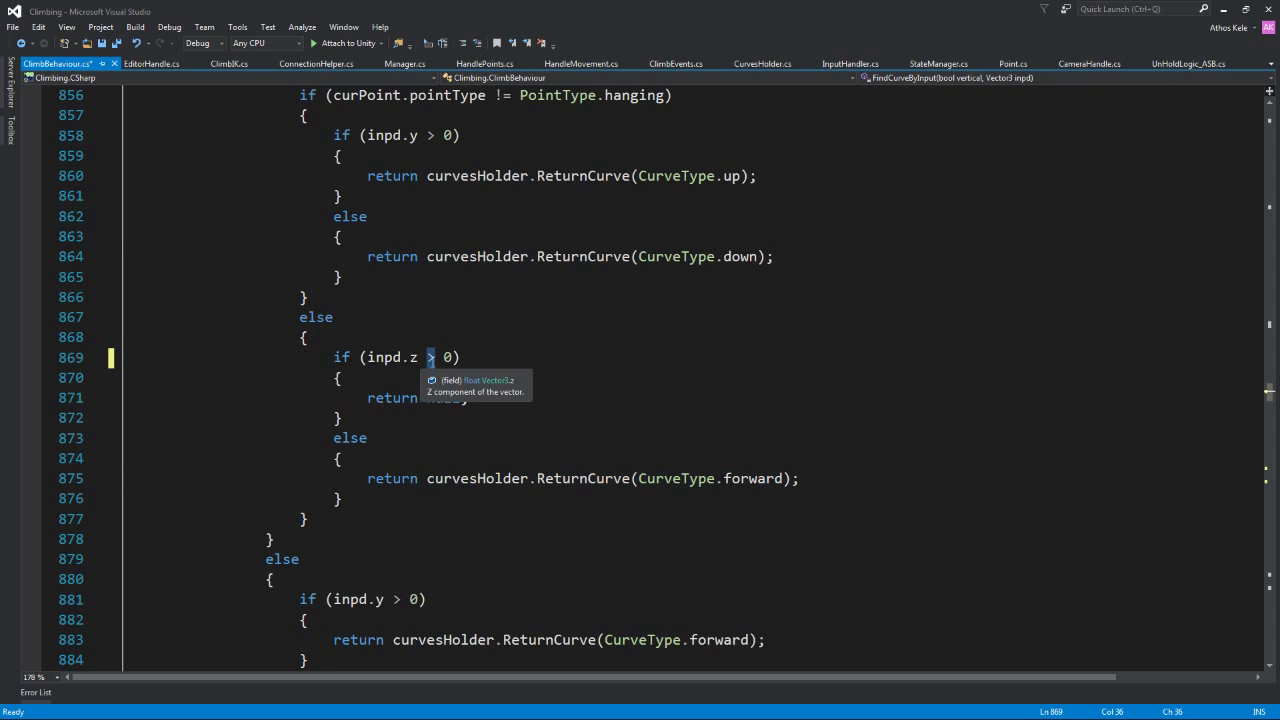
type("<")
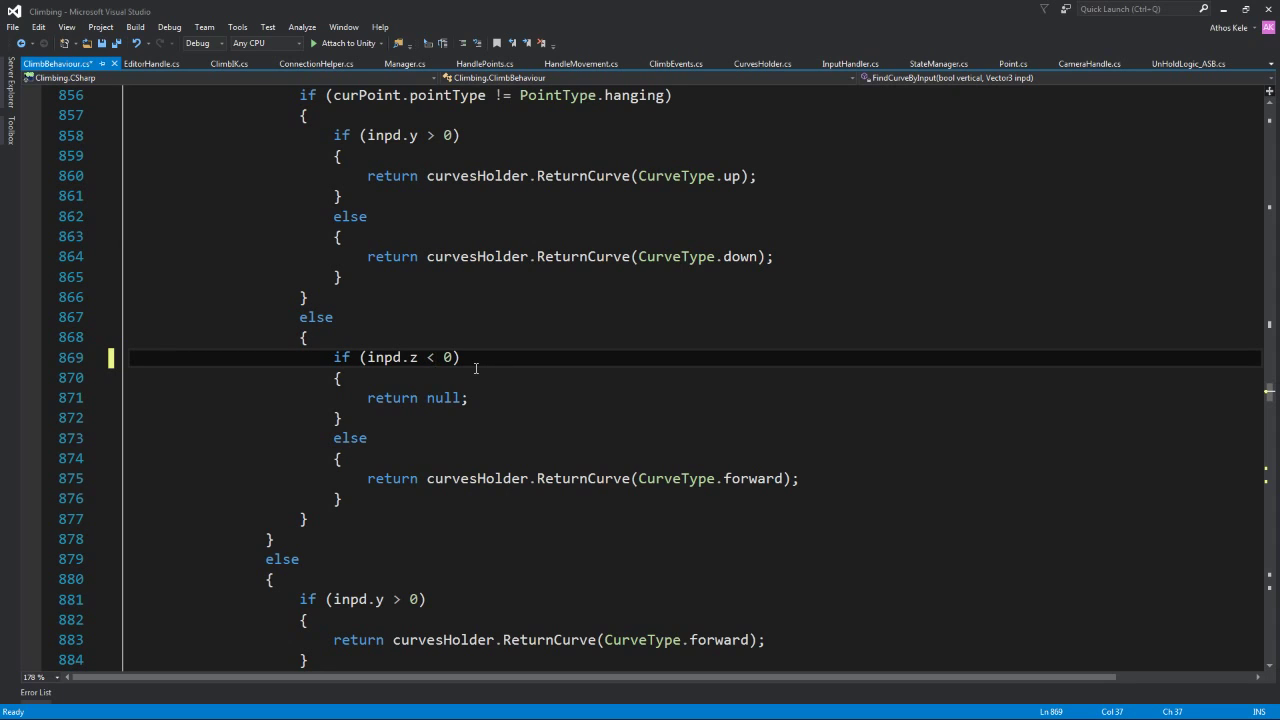
key("BackSpace")
key("BackSpace")
type(">")
- Check the forward return statement on line 875
key("Down")
key("Down")
key("Down")
key("Down")
key("Down")
key("Down")
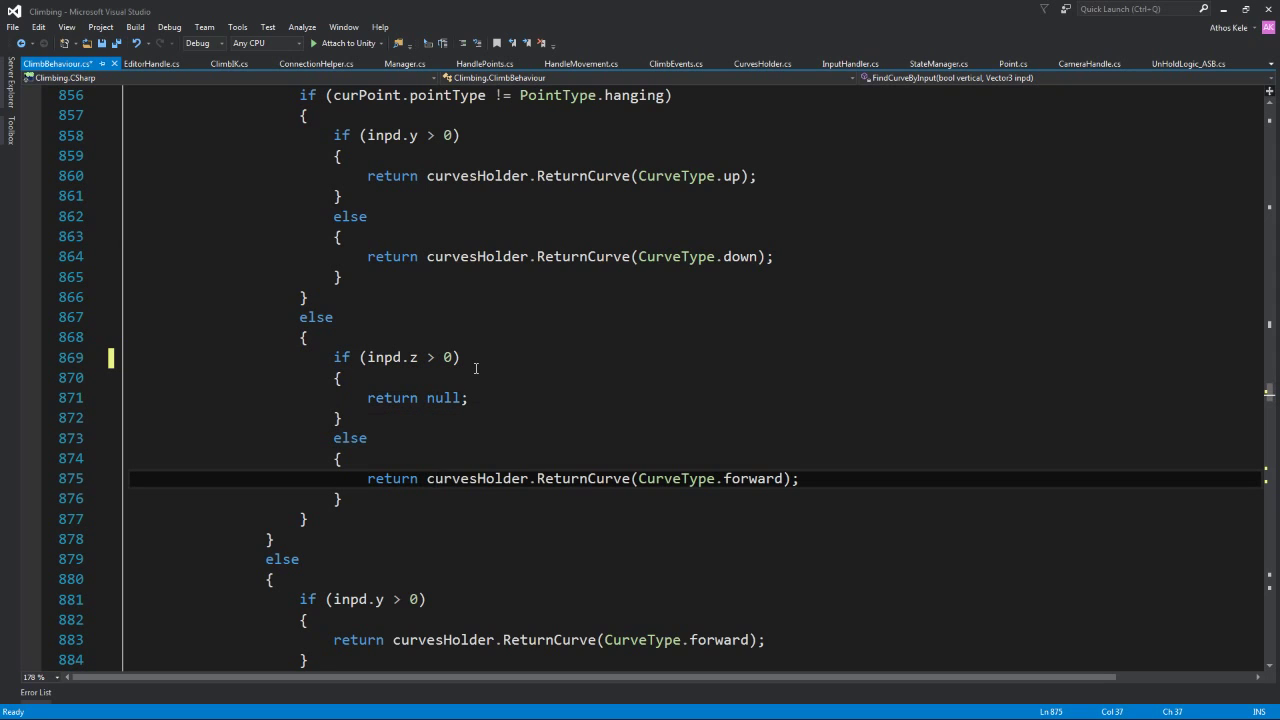
key("End")
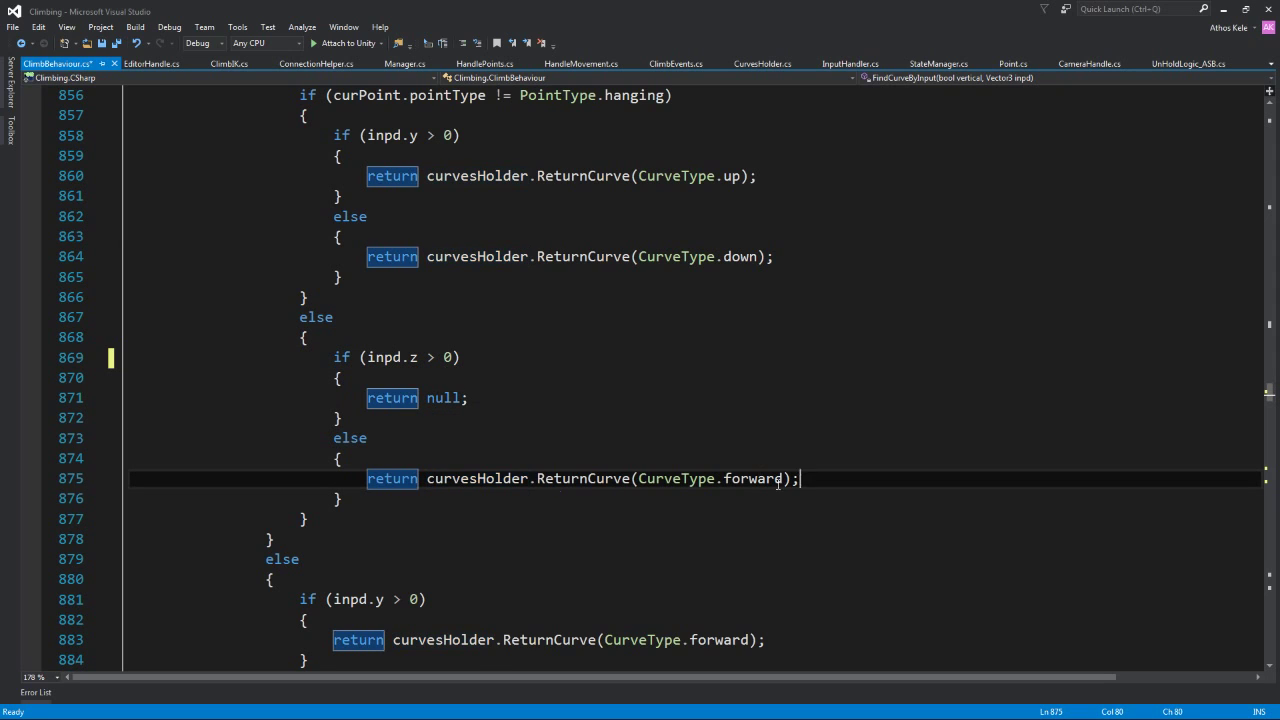
left_click_drag(368, 478, 800, 478)
left_click(572, 450)
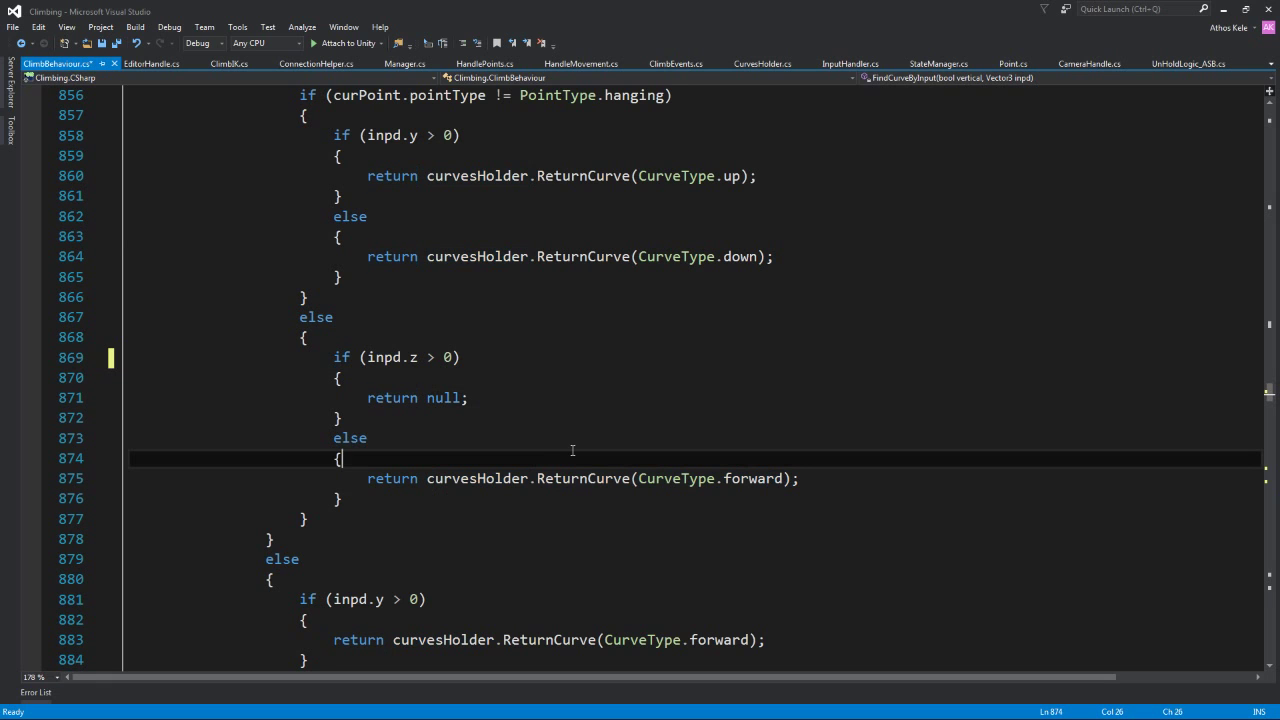
- Go back up to the OnPointHanging method and select its name
scroll(532, 381, "down", 1)
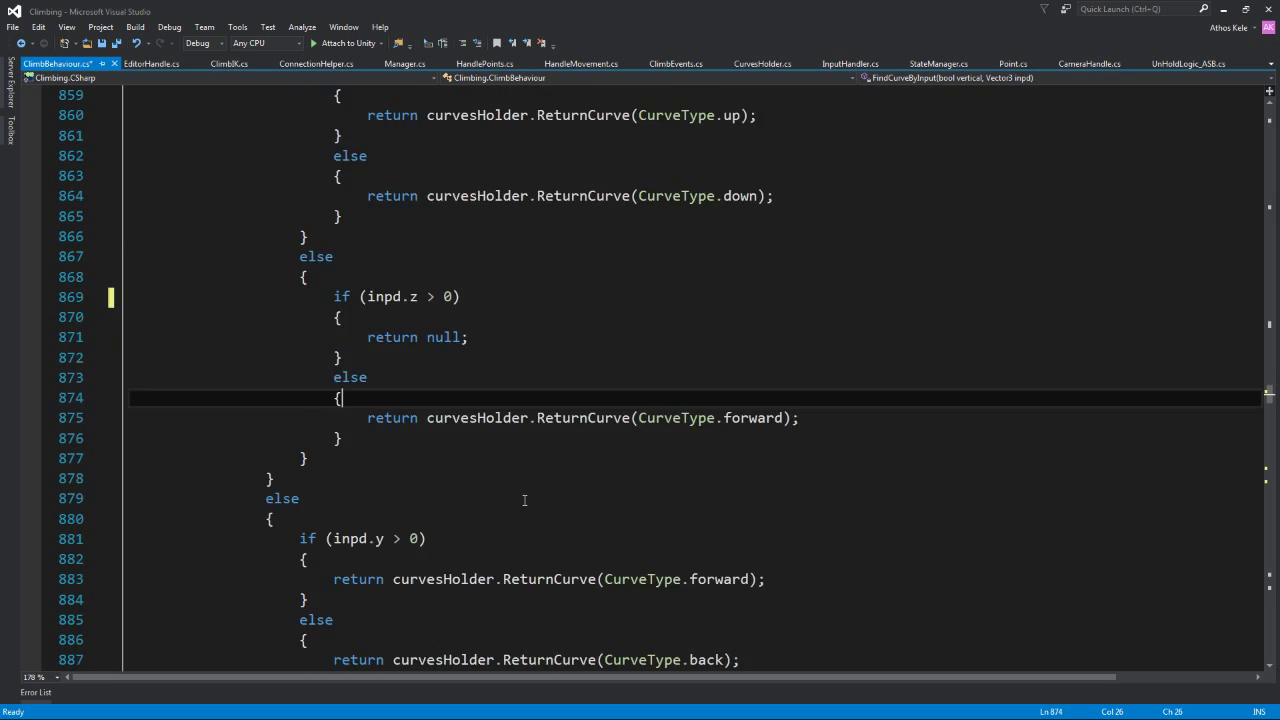
scroll(523, 503, "down", 2)
scroll(523, 503, "down", 2)
scroll(388, 527, "up", 1)
left_click_drag(388, 527, 223, 297)
scroll(390, 390, "up", 6)
scroll(390, 390, "up", 7)
left_click(393, 378)
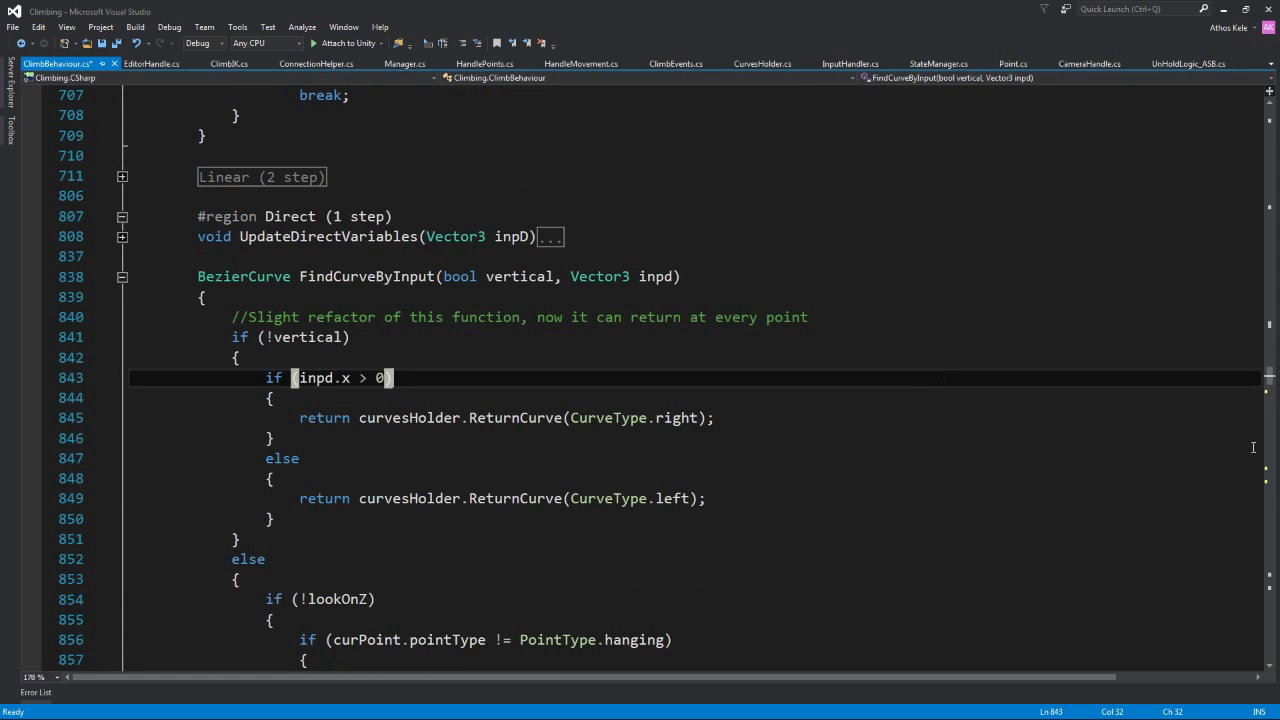
key("ctrl+k")
key("ctrl+p")
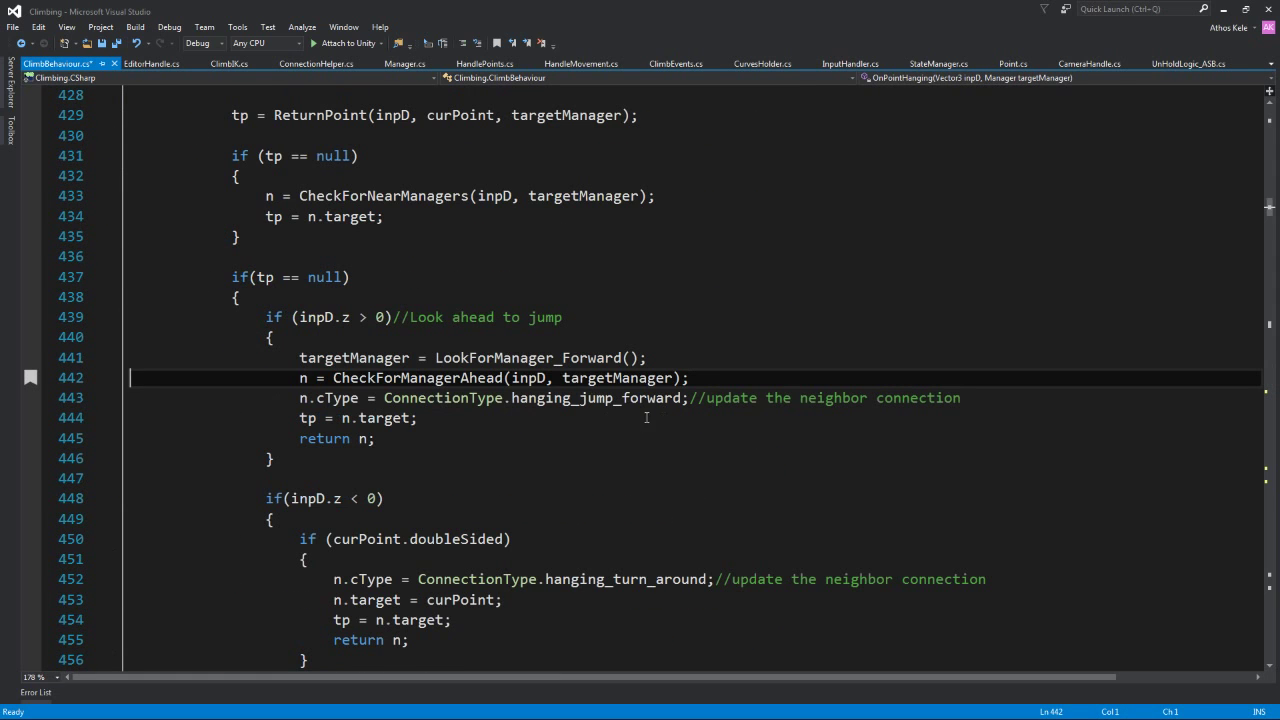
scroll(616, 418, "up", 5)
double_click(289, 217)
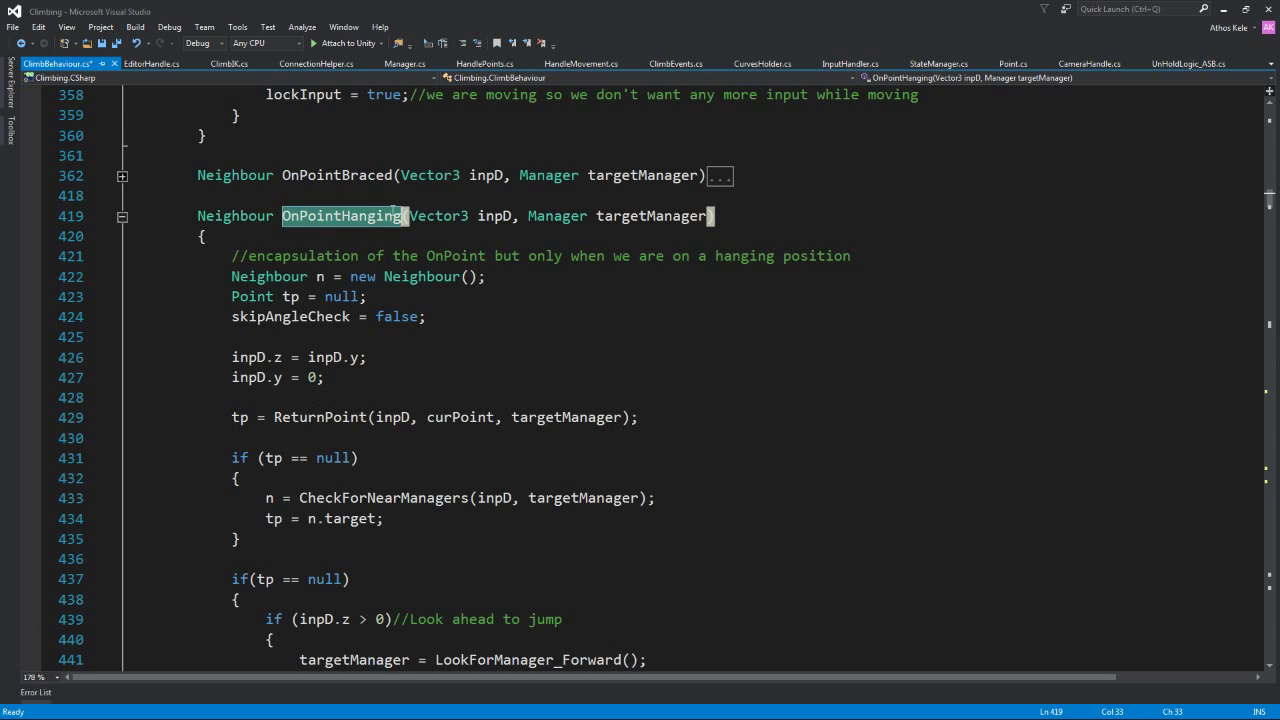
scroll(391, 226, "down", 4)
left_click(356, 377)
left_click_drag(216, 337, 444, 377)
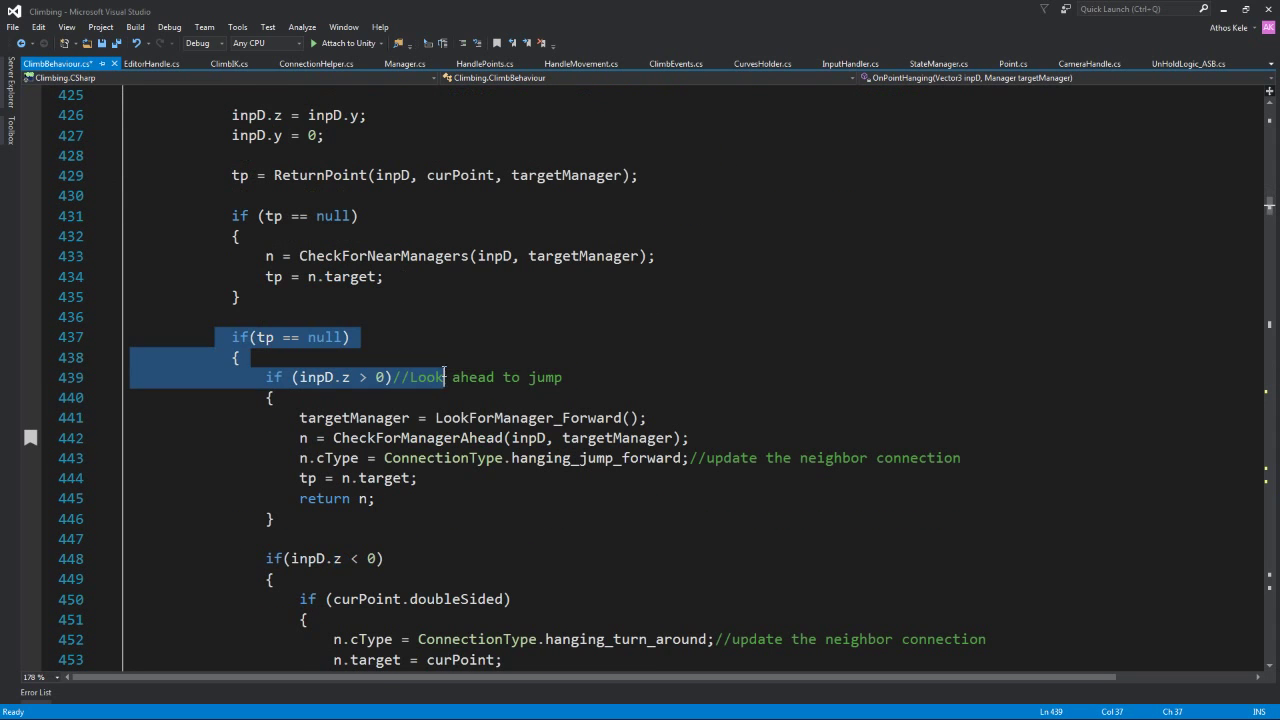
scroll(372, 342, "up", 1)
left_click_drag(309, 359, 310, 360)
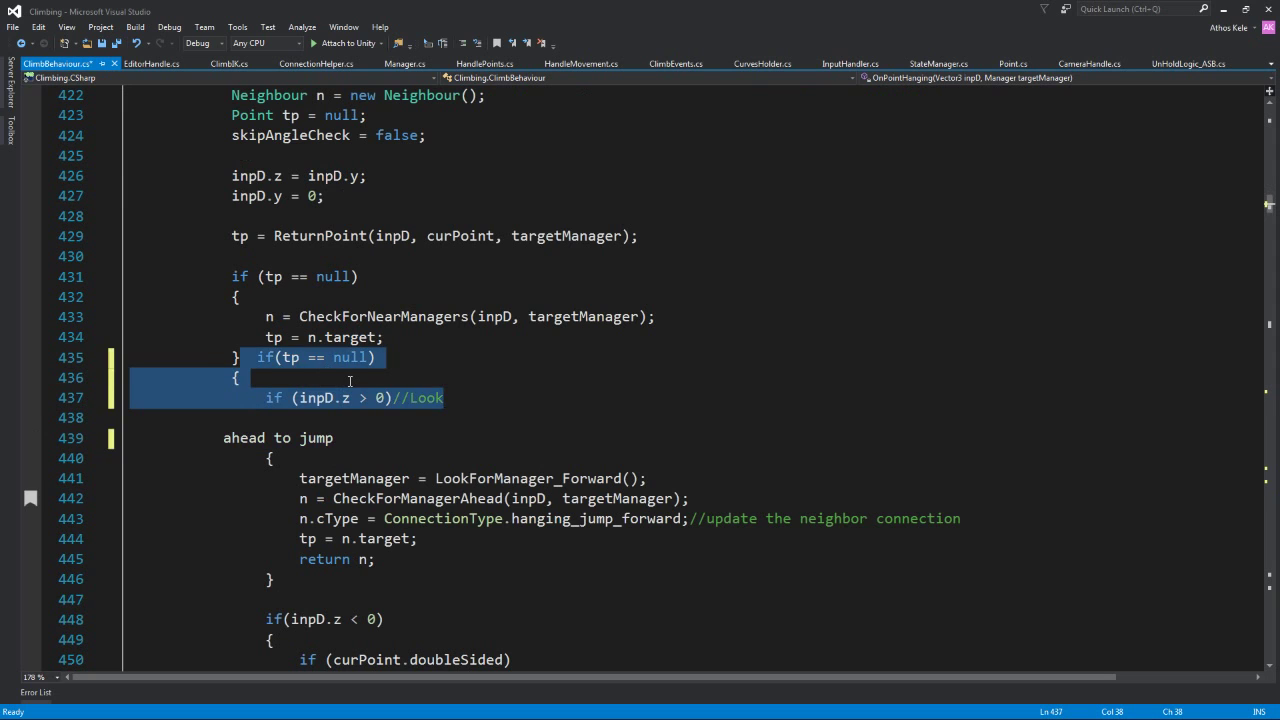
key("ctrl+z")
left_click(493, 378)
left_click_drag(414, 364, 130, 360)
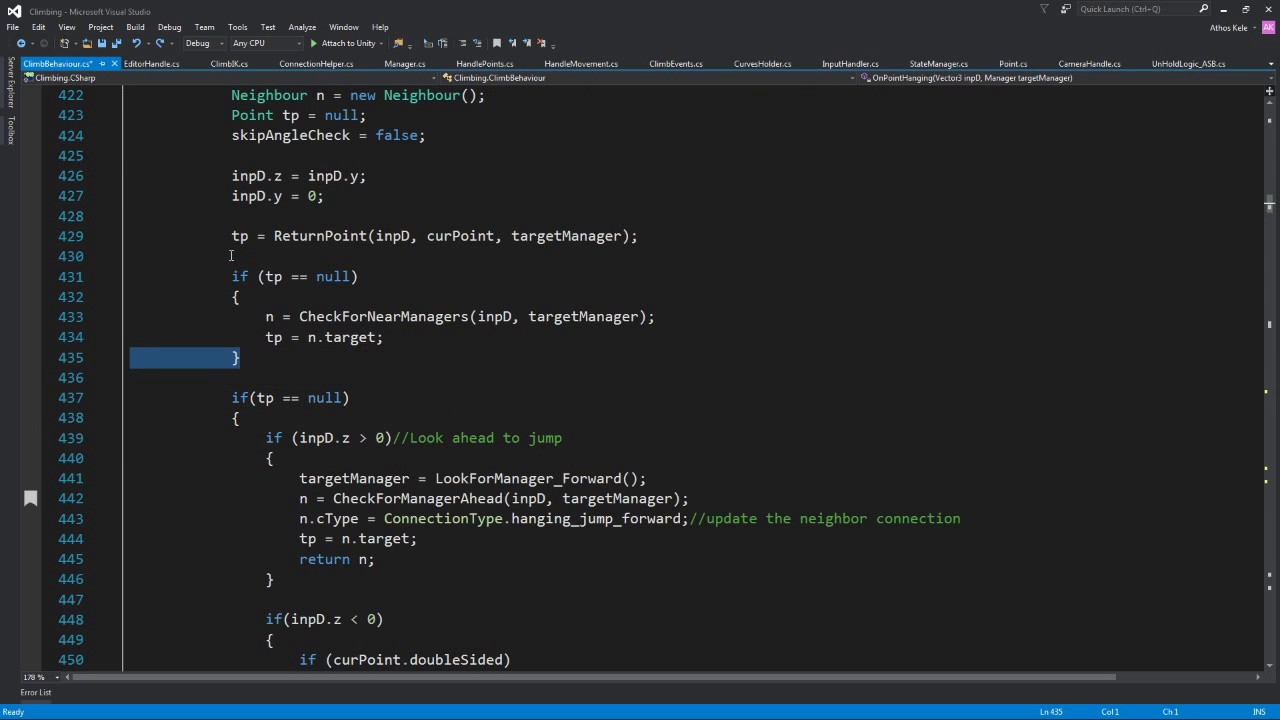
scroll(372, 305, "down", 1)
left_click(372, 305)
scroll(372, 305, "down", 2)
scroll(271, 303, "down", 3)
left_click_drag(215, 498, 307, 600)
left_click(451, 455)
scroll(451, 455, "up", 4)
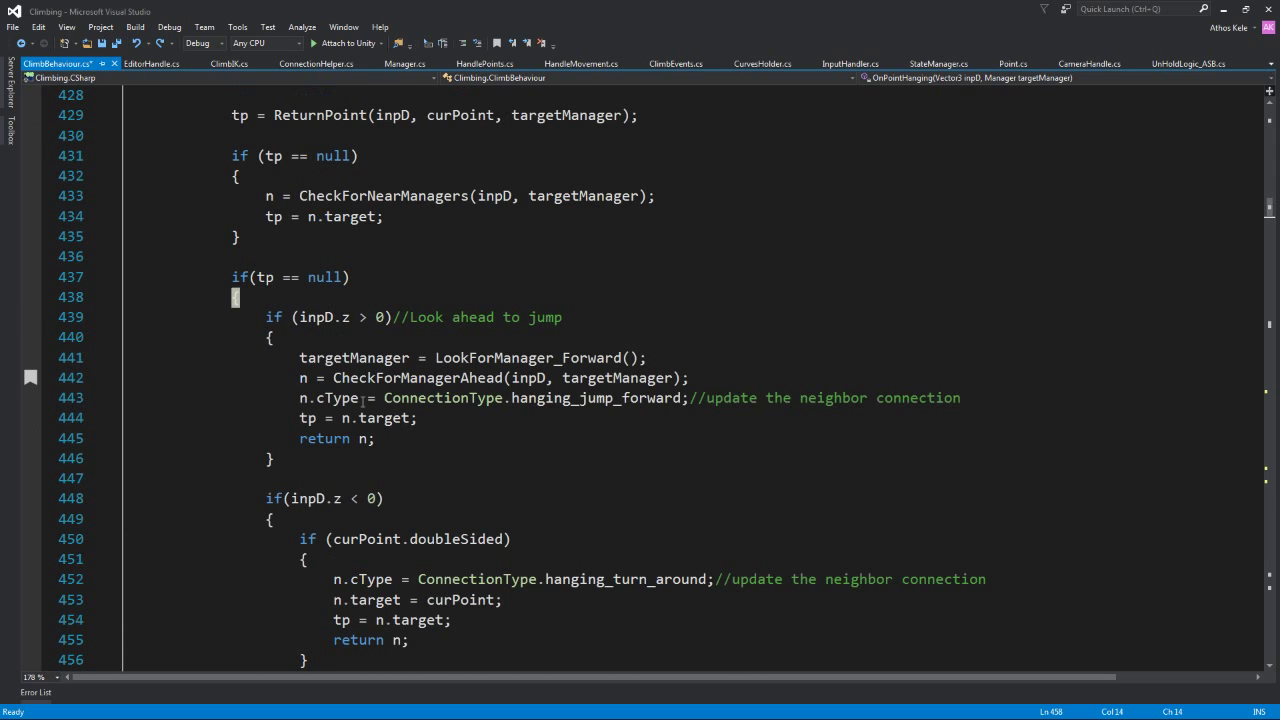
left_click(291, 397)
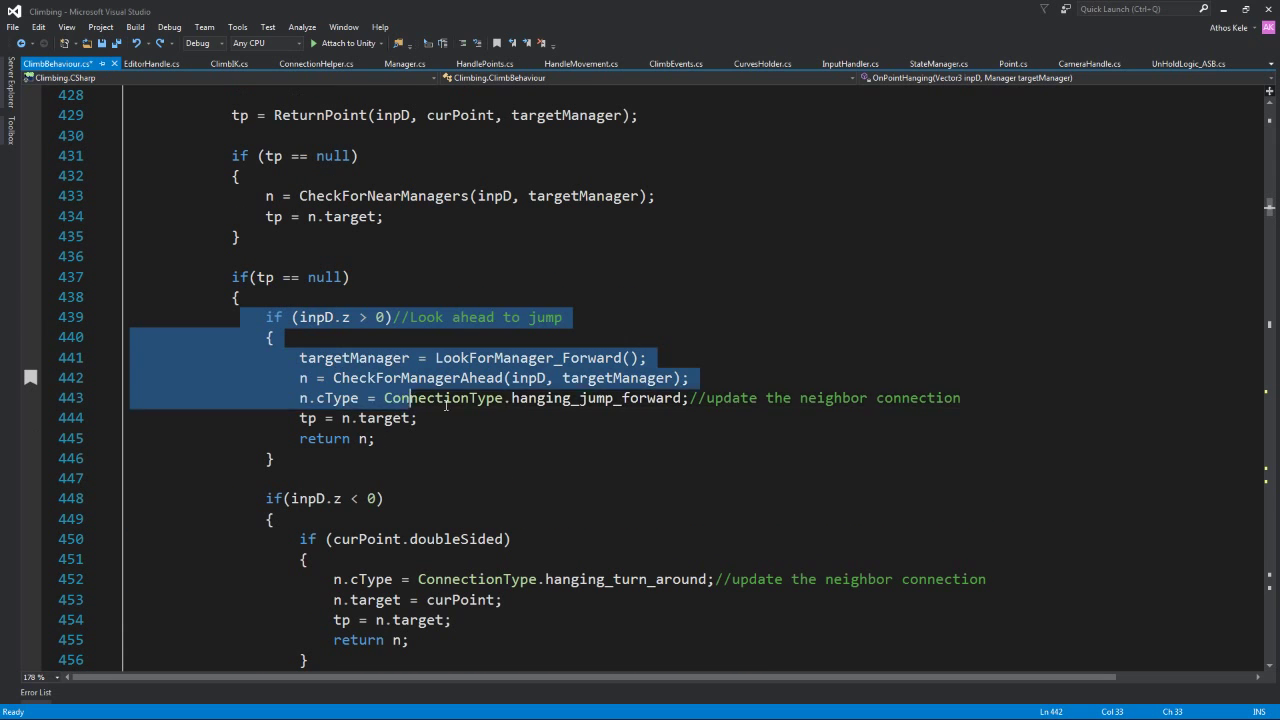
left_click_drag(266, 317, 375, 438)
left_click(418, 418)
double_click(360, 358)
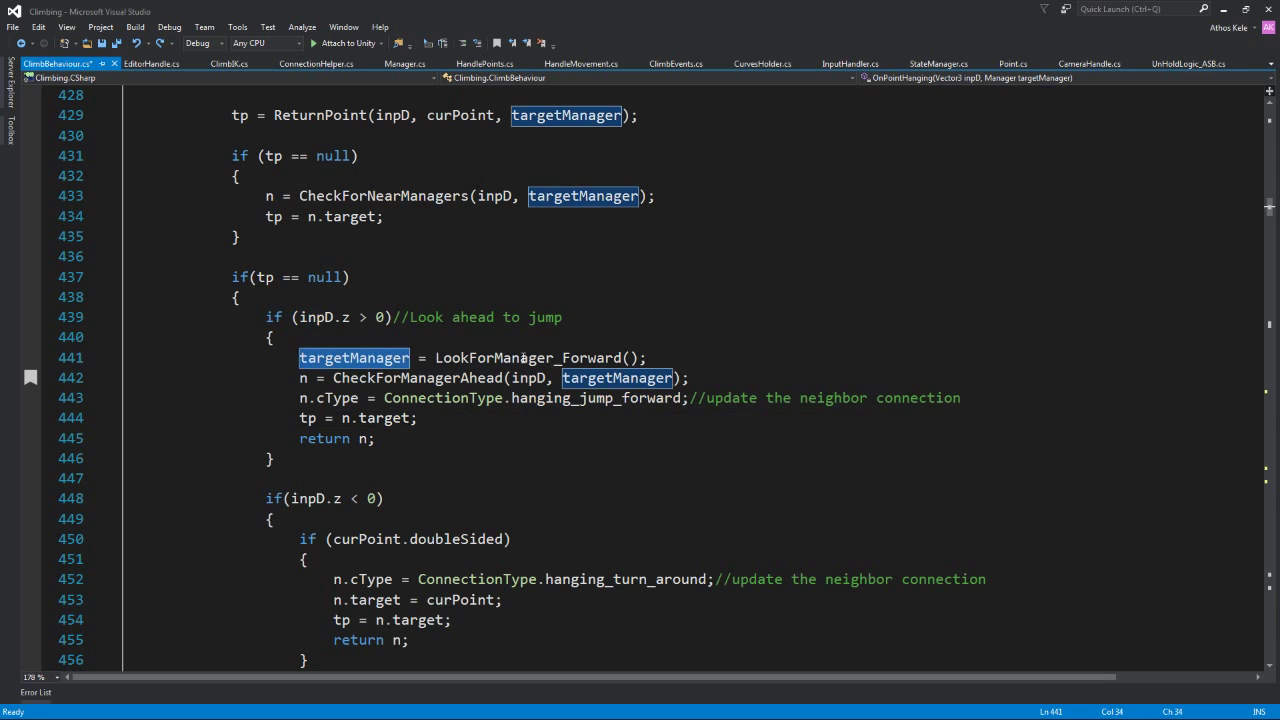
double_click(573, 358)
left_click(616, 358)
double_click(612, 358)
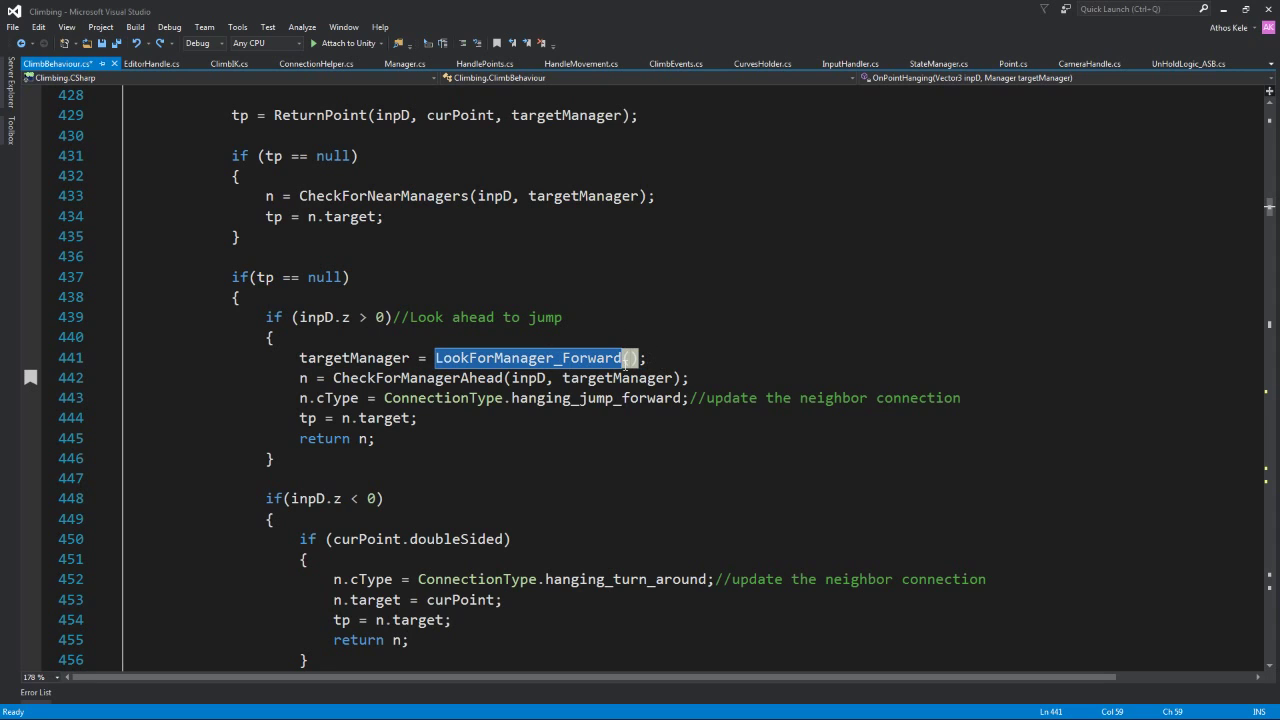
left_click_drag(275, 378, 704, 385)
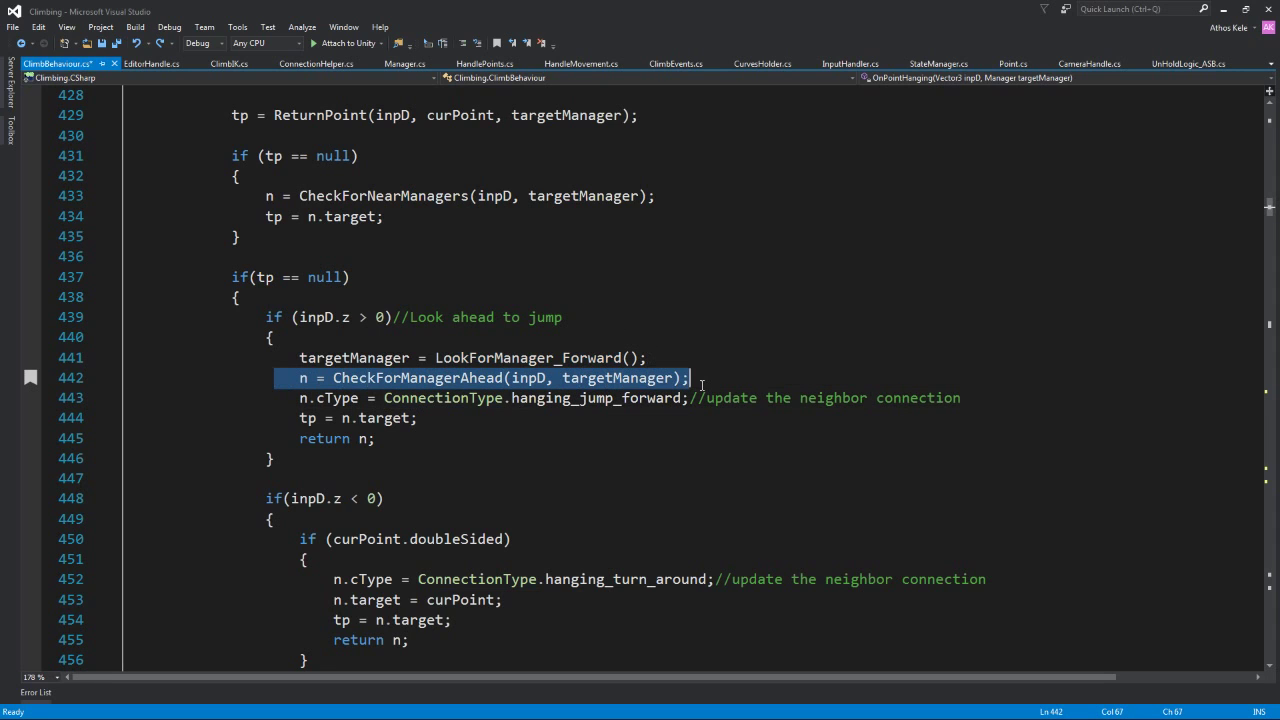
left_click(528, 378)
double_click(528, 378)
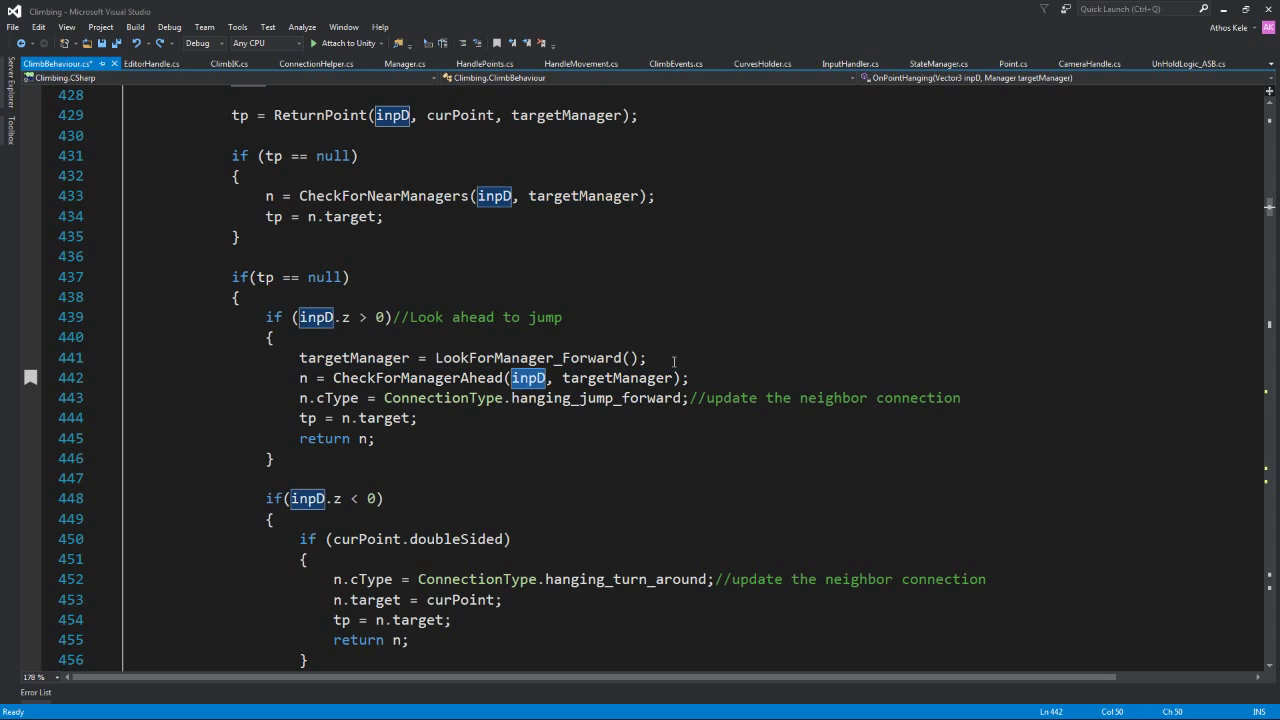
double_click(471, 377)
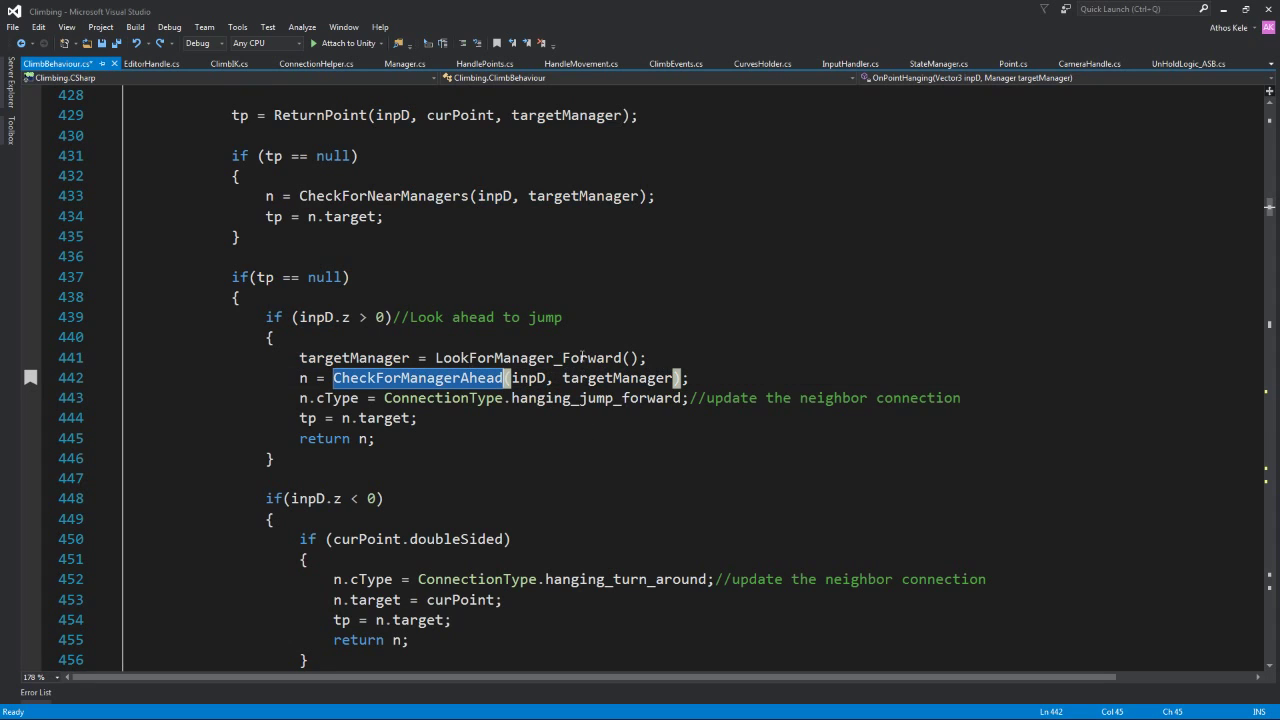
left_click(606, 410)
left_click_drag(299, 398, 981, 396)
left_click(822, 398)
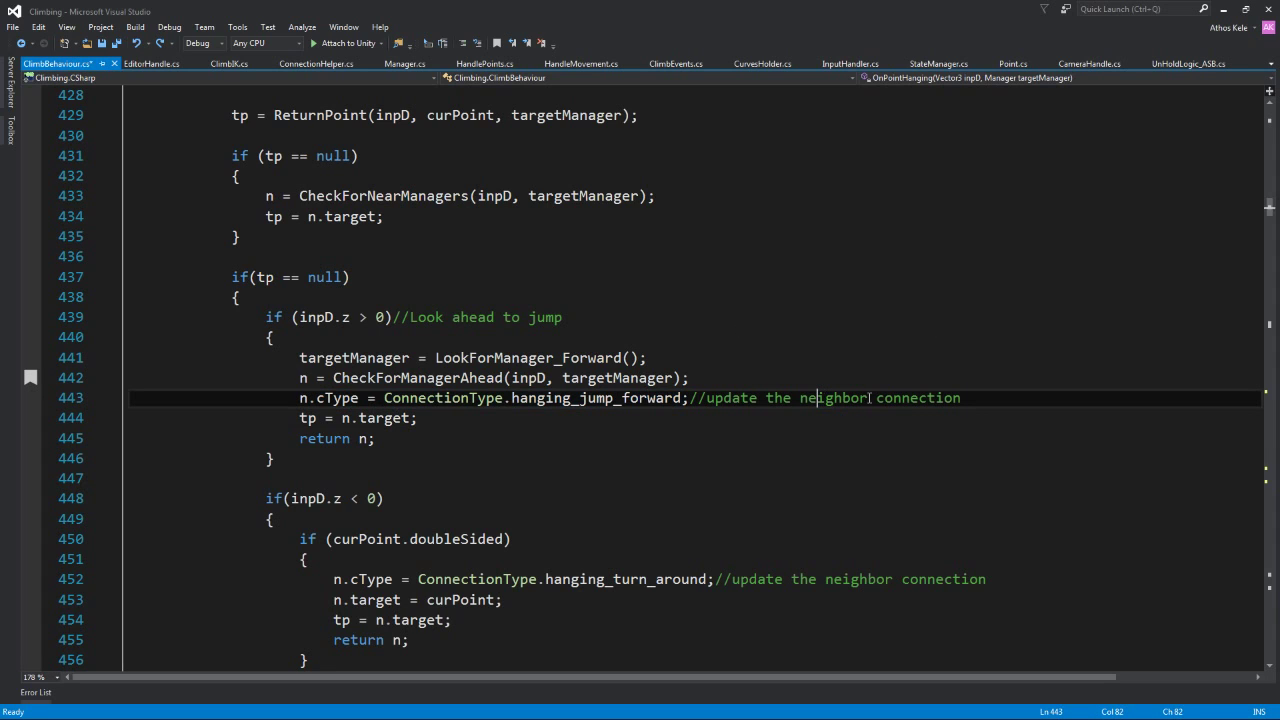
double_click(571, 398)
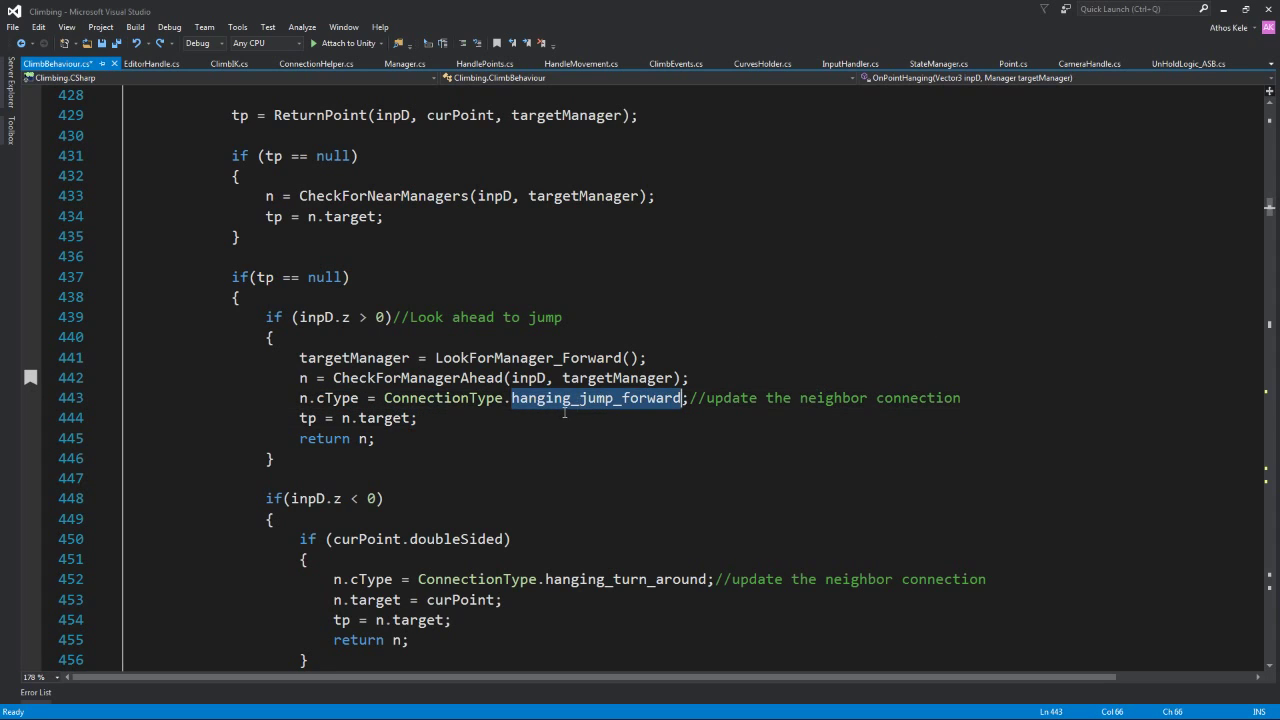
right_click(463, 398)
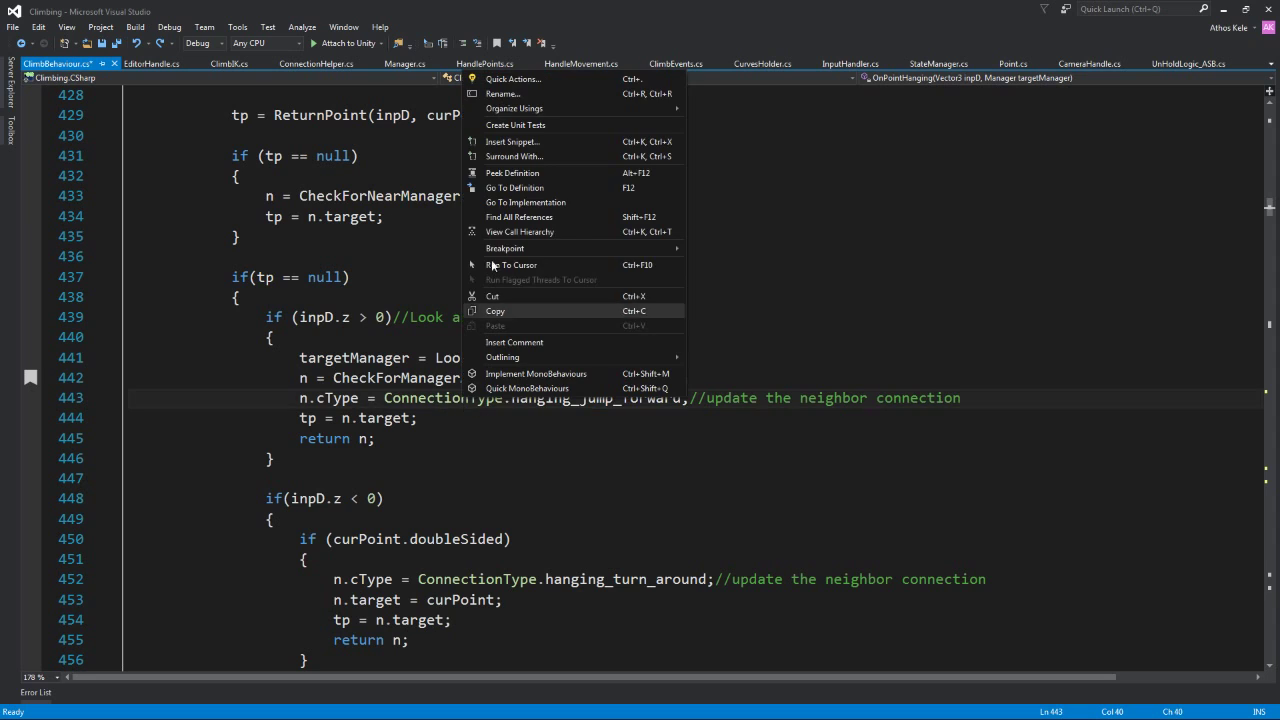
left_click(540, 190)
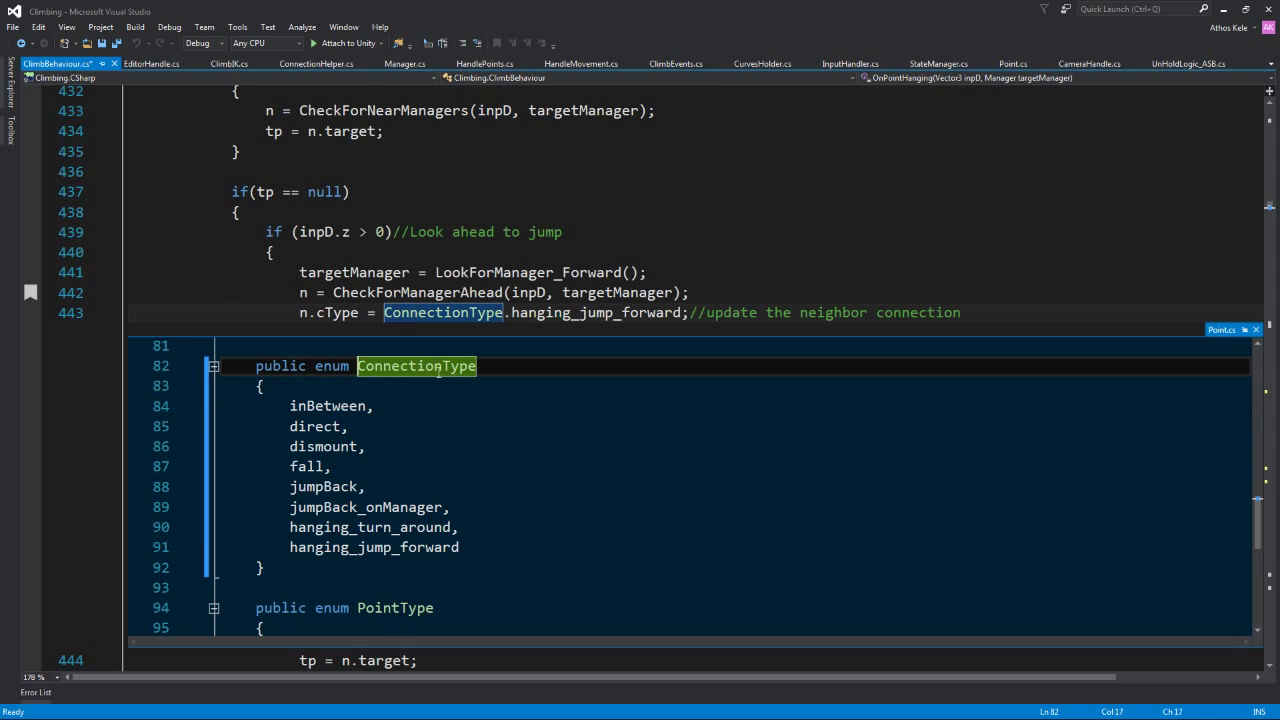
left_click_drag(256, 366, 415, 571)
left_click(698, 486)
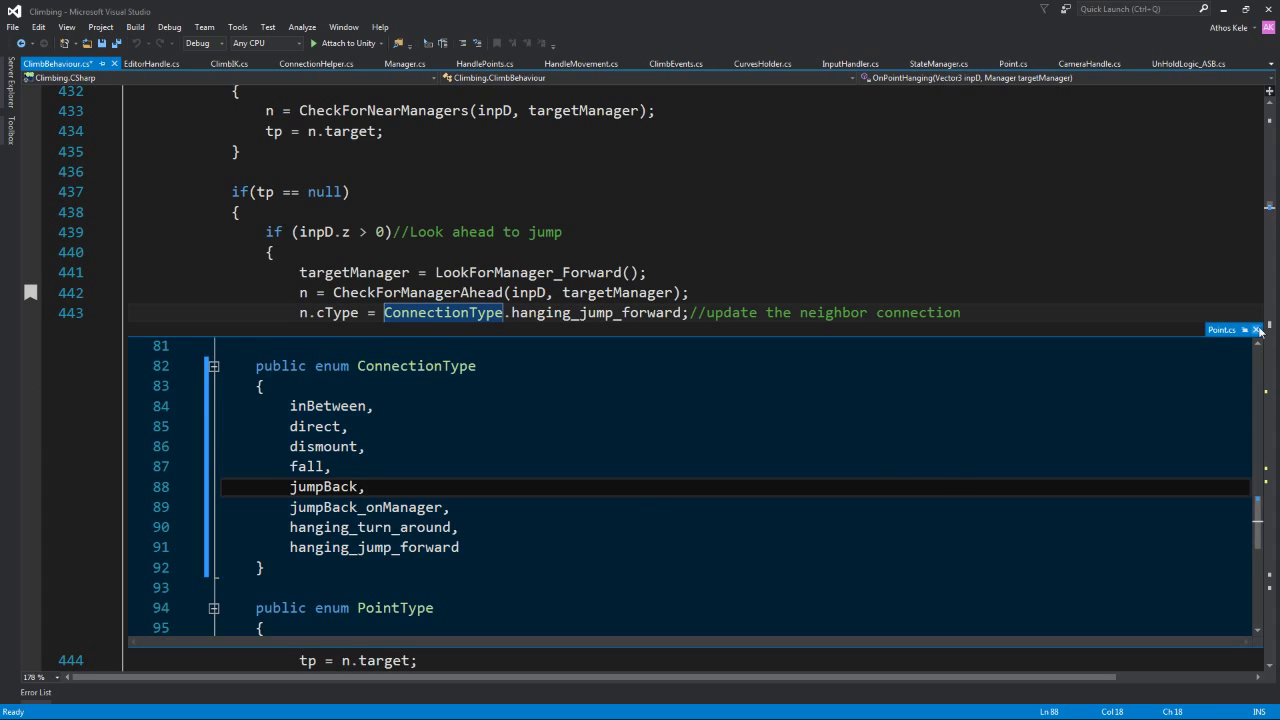
key("Escape")
left_click(292, 332)
left_click(292, 292)
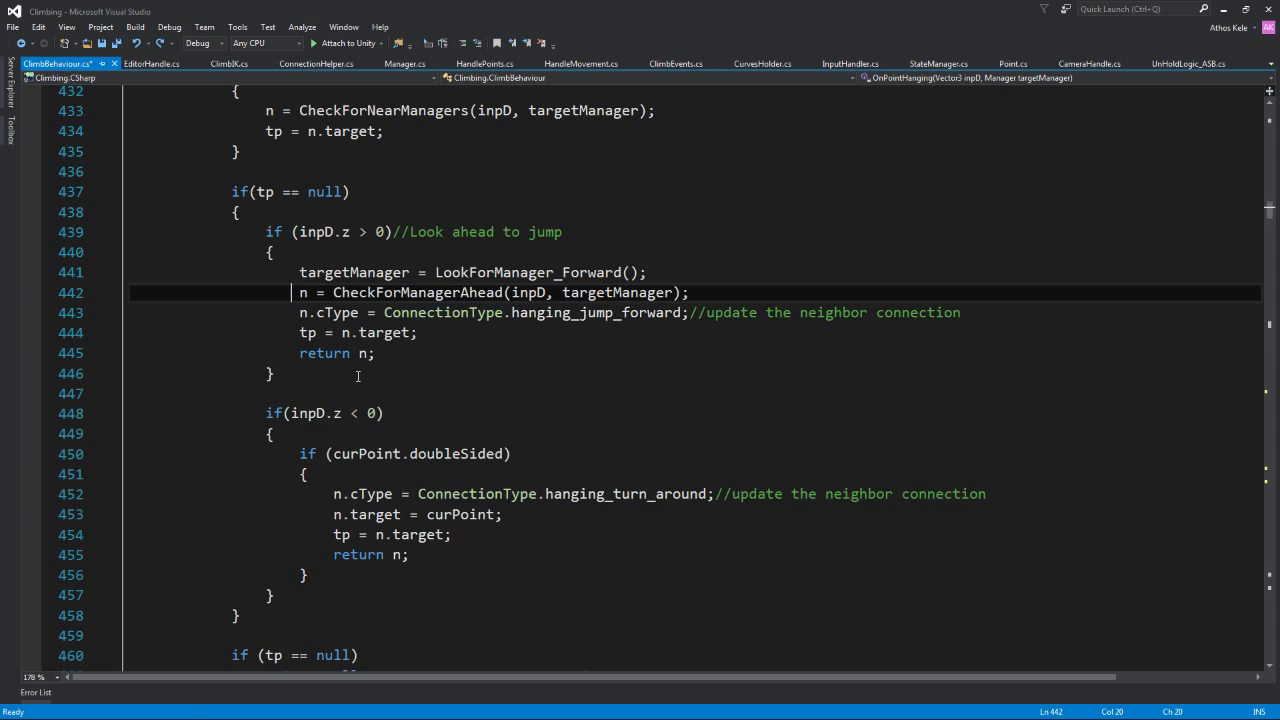
scroll(358, 376, "down", 1)
left_click_drag(266, 352, 285, 540)
left_click(300, 333)
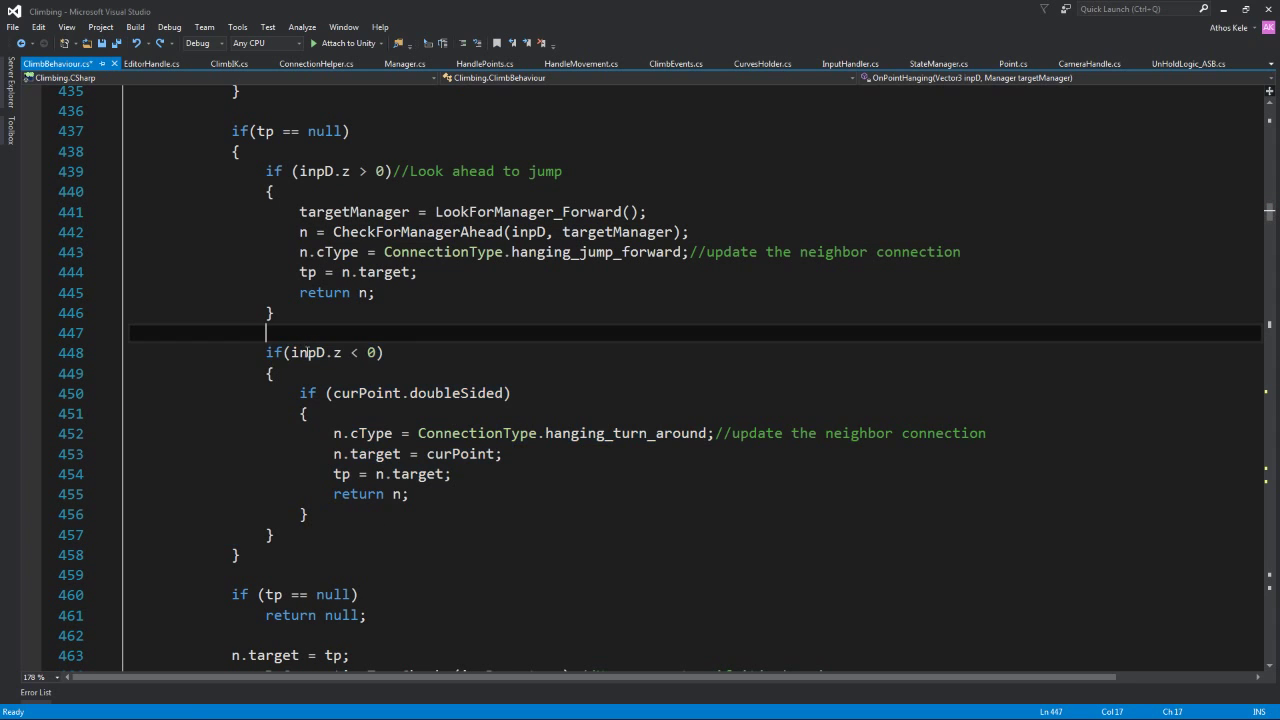
left_click(320, 412)
left_click_drag(299, 393, 410, 524)
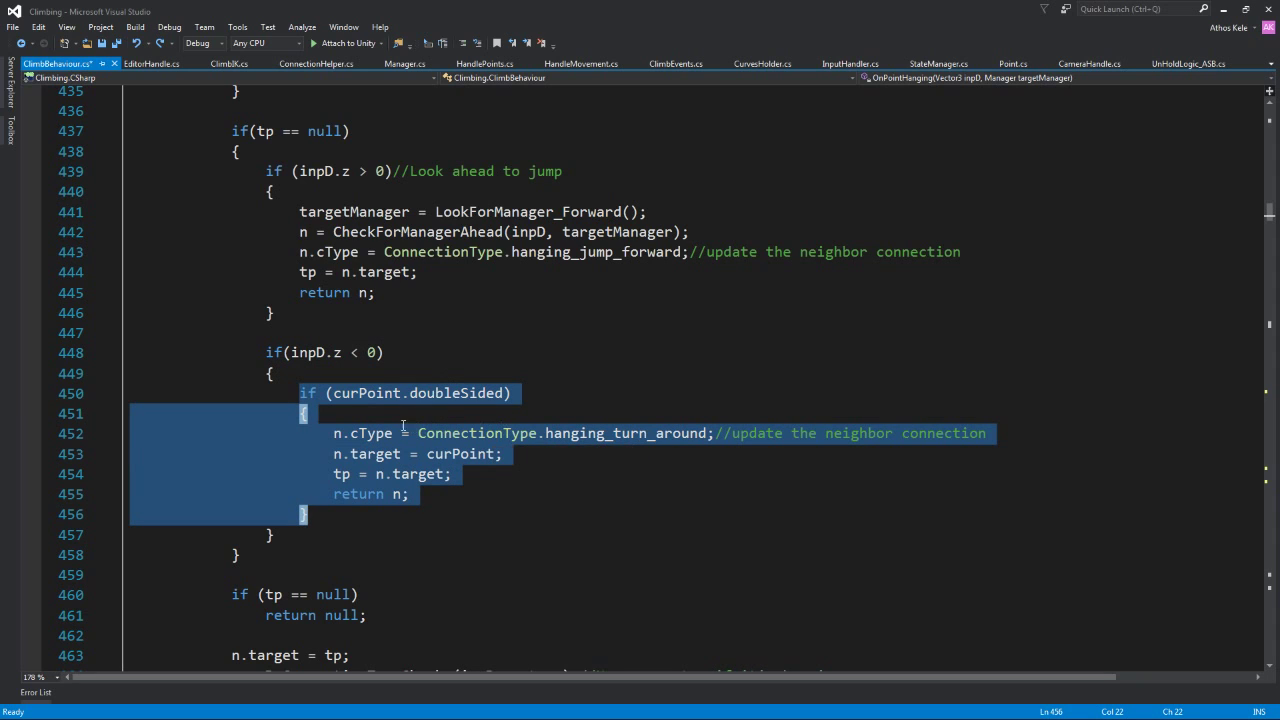
scroll(428, 376, "down", 1)
left_click(240, 494)
left_click_drag(299, 333, 310, 454)
left_click(430, 414)
left_click_drag(299, 333, 310, 454)
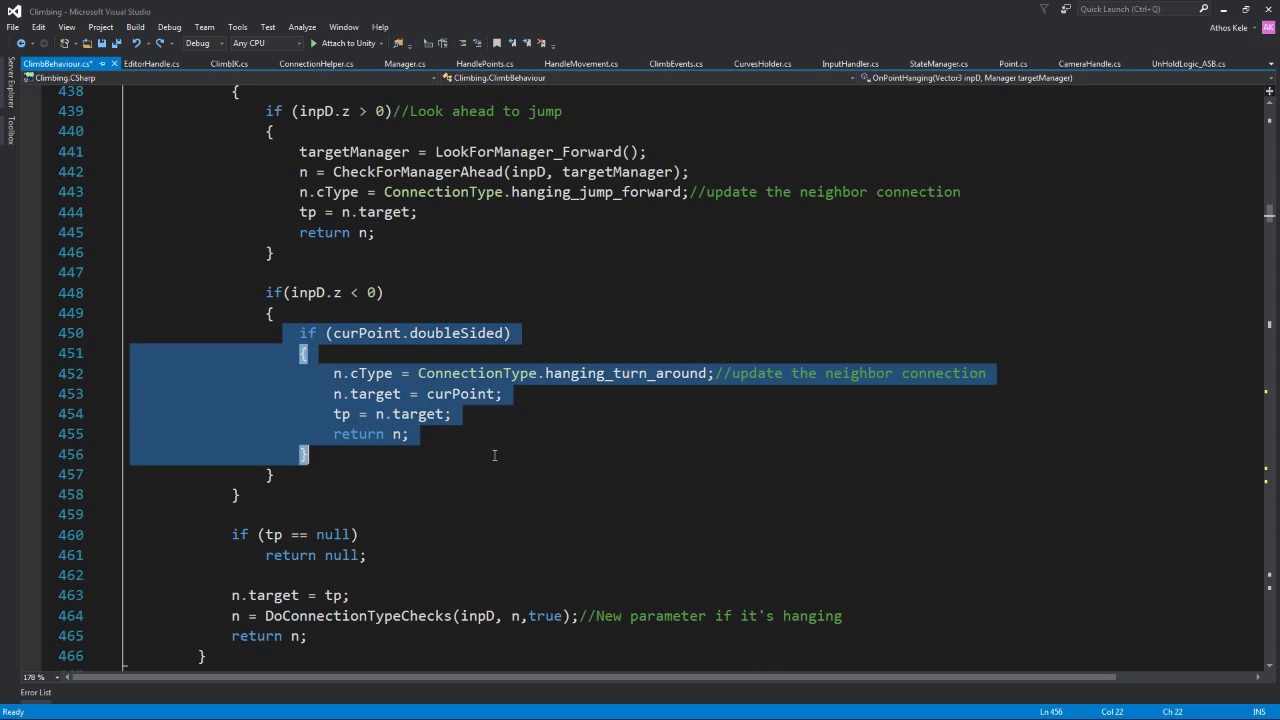
double_click(592, 373)
scroll(653, 441, "down", 2)
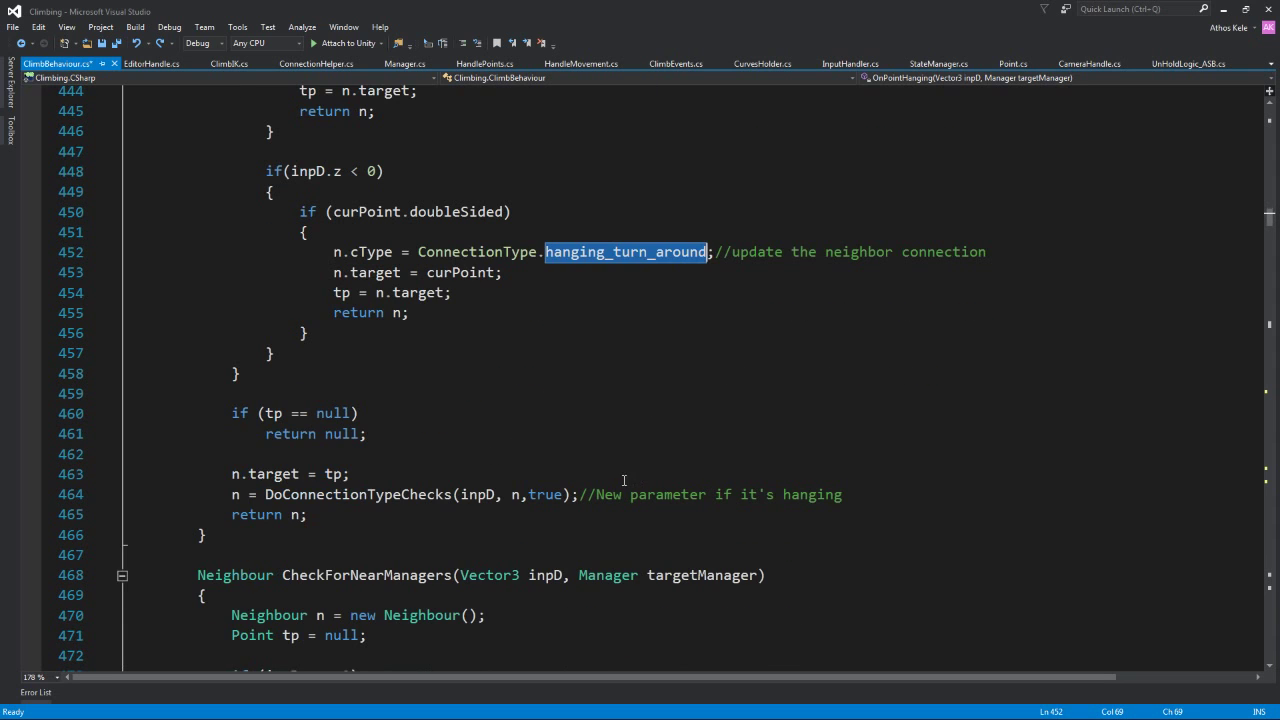
left_click(580, 434)
scroll(580, 434, "down", 1)
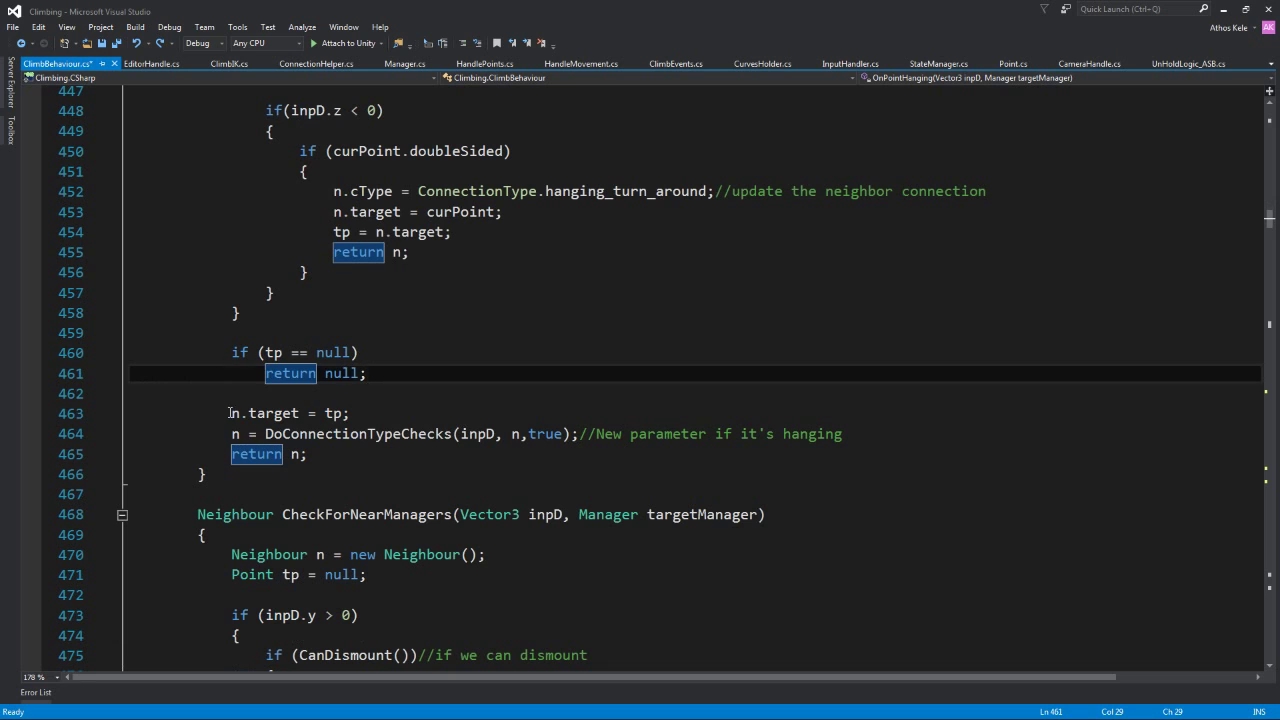
left_click_drag(231, 413, 308, 455)
left_click(227, 356)
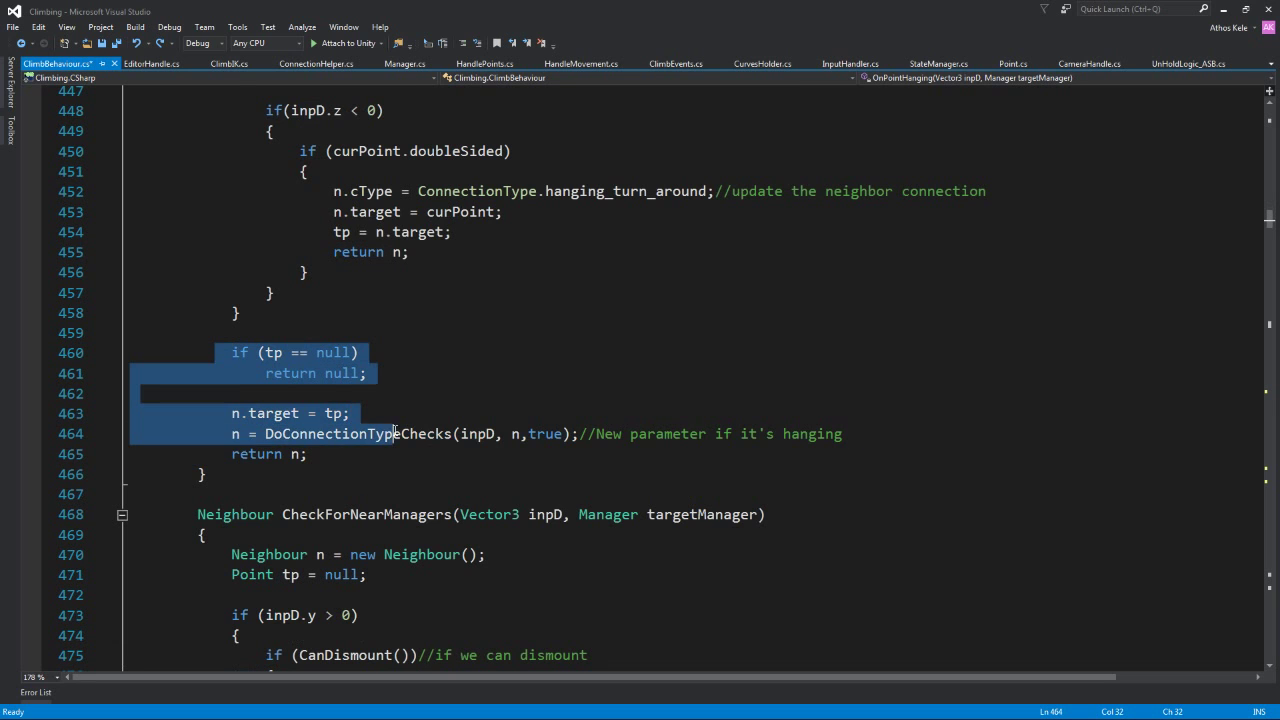
left_click_drag(227, 356, 308, 455)
scroll(398, 393, "up", 3)
left_click(420, 233)
scroll(300, 300, "up", 2)
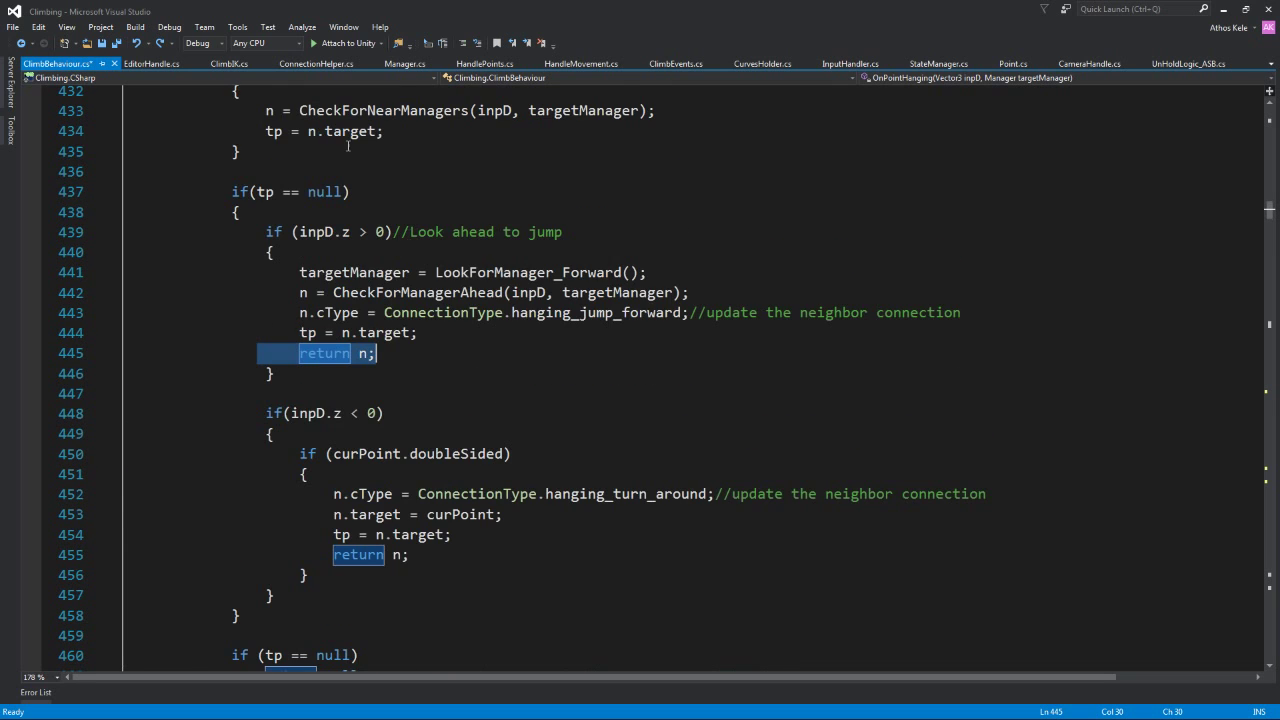
scroll(250, 320, "down", 3)
scroll(210, 346, "down", 3)
left_click_drag(206, 292, 330, 387)
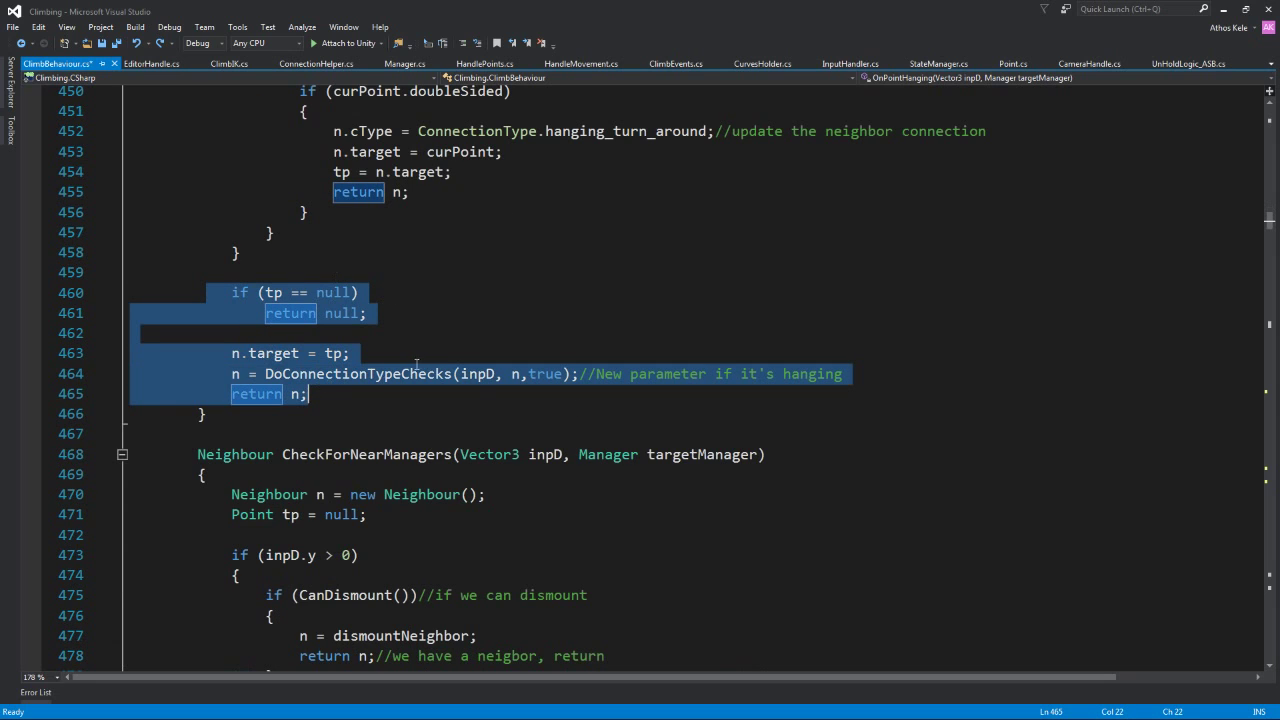
scroll(427, 363, "down", 3)
left_click(200, 353)
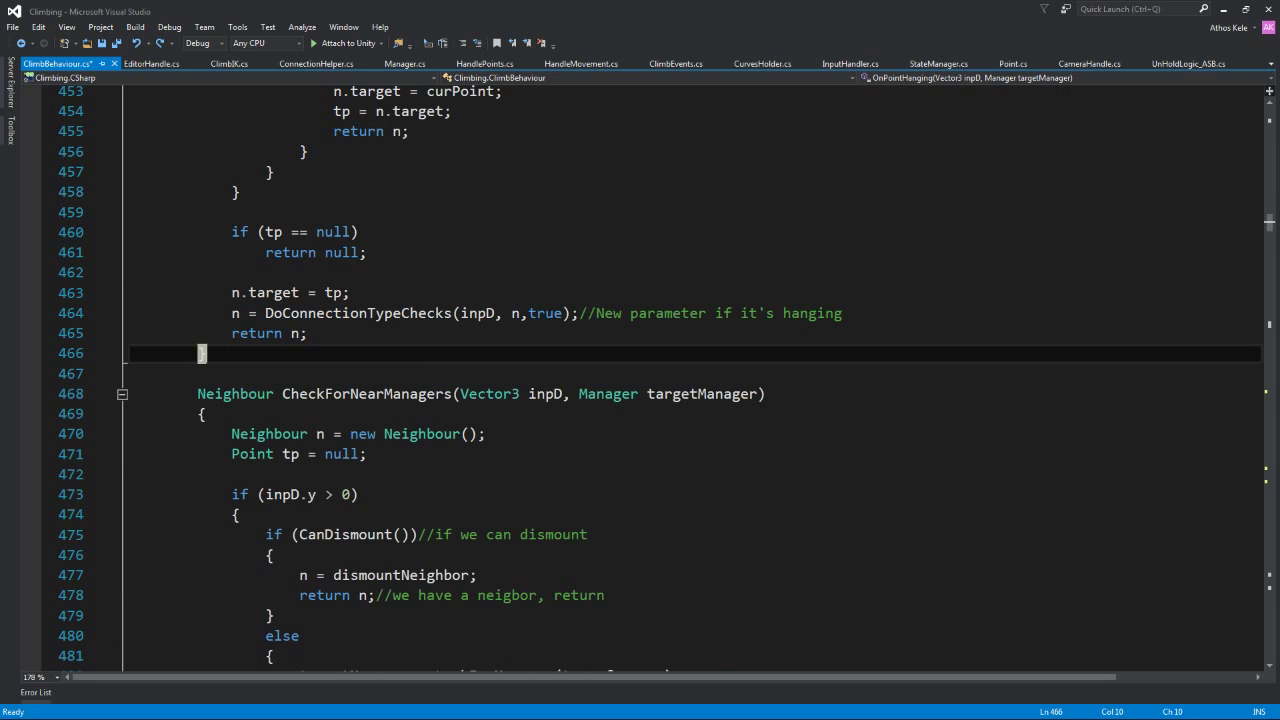
key("Down")
key("Down")
key("Down")
scroll(534, 363, "down", 7)
scroll(534, 363, "up", 6)
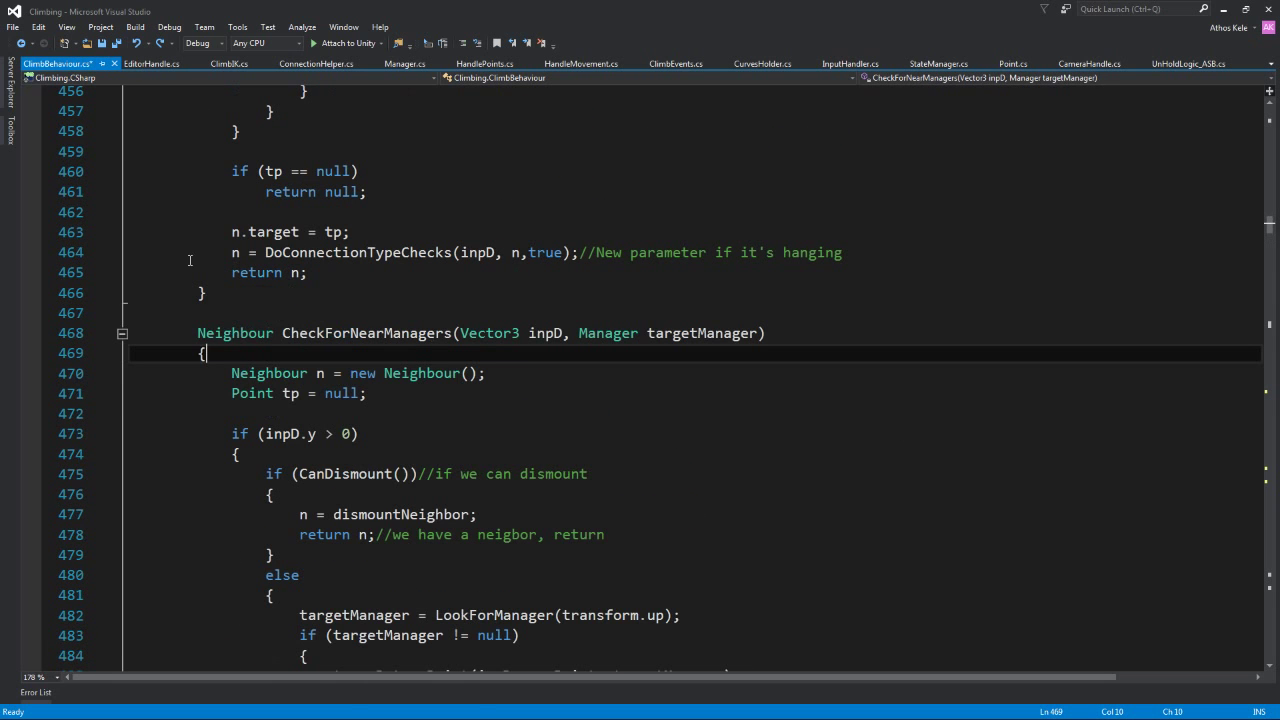
scroll(766, 571, "up", 4)
scroll(766, 571, "up", 5)
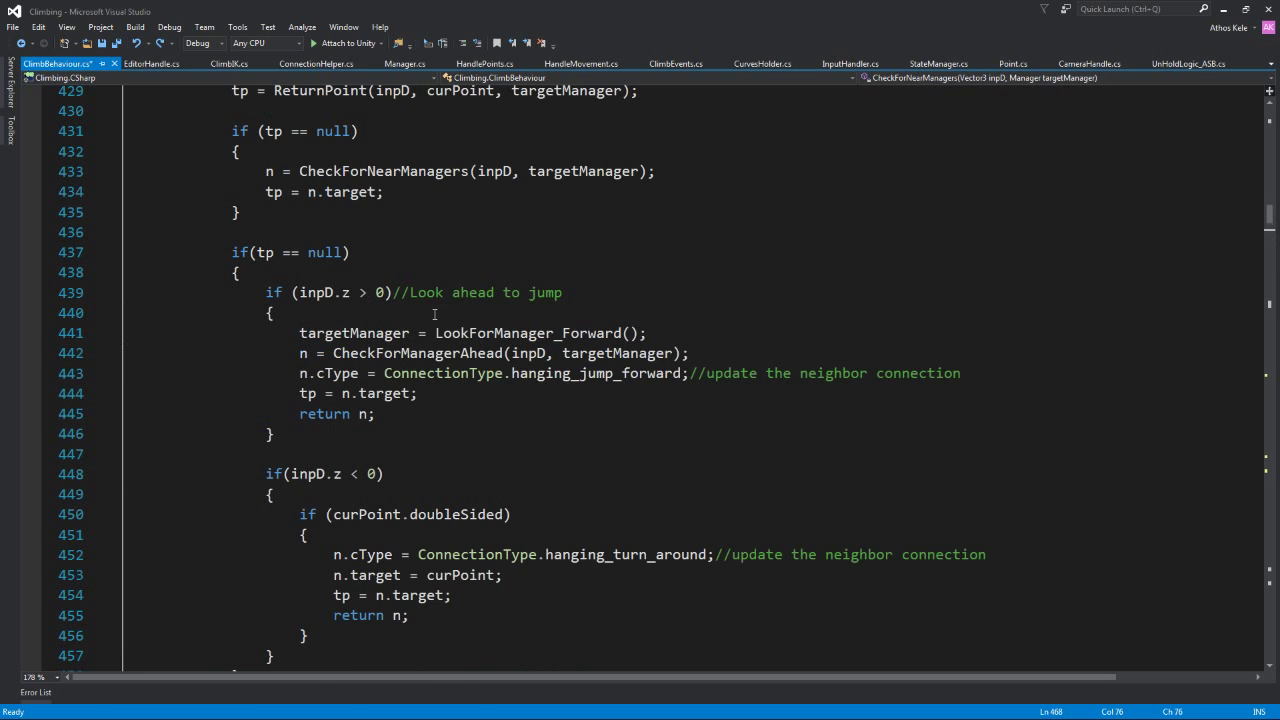
- Go to the LookForManager_Forward definition and expand its folded body
right_click(491, 335)
left_click(545, 451)
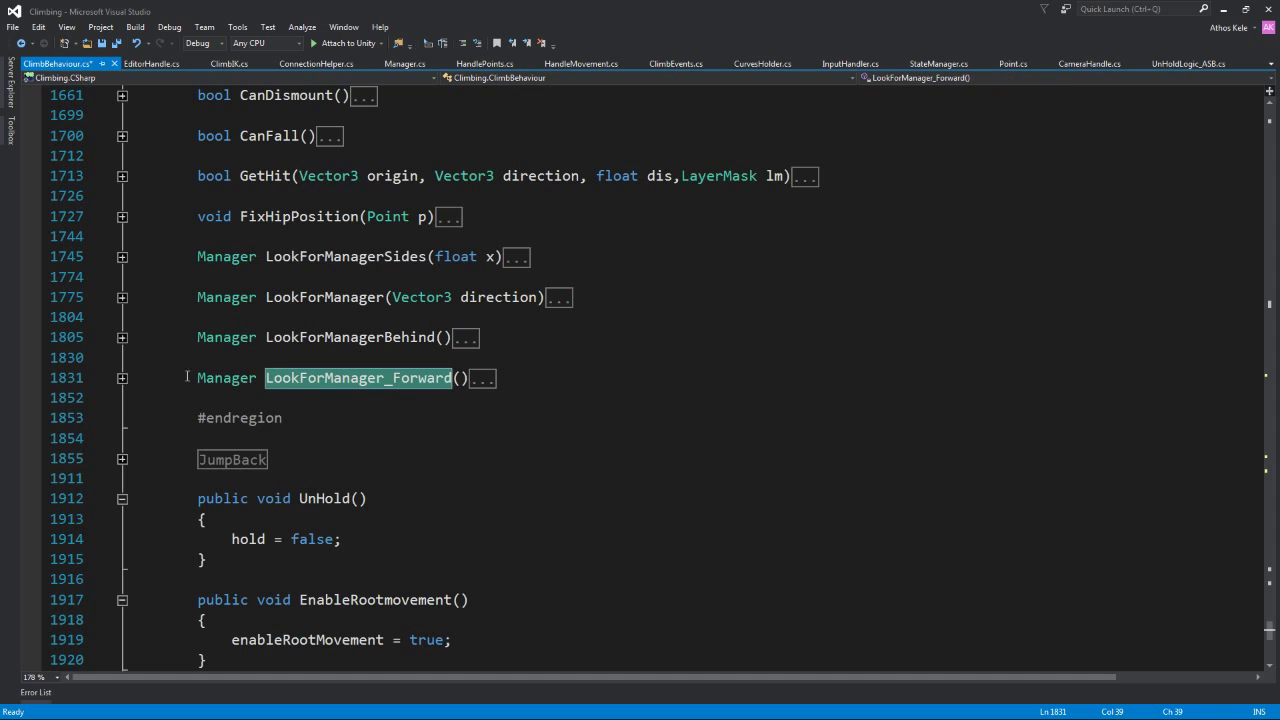
left_click(122, 378)
scroll(256, 388, "down", 3)
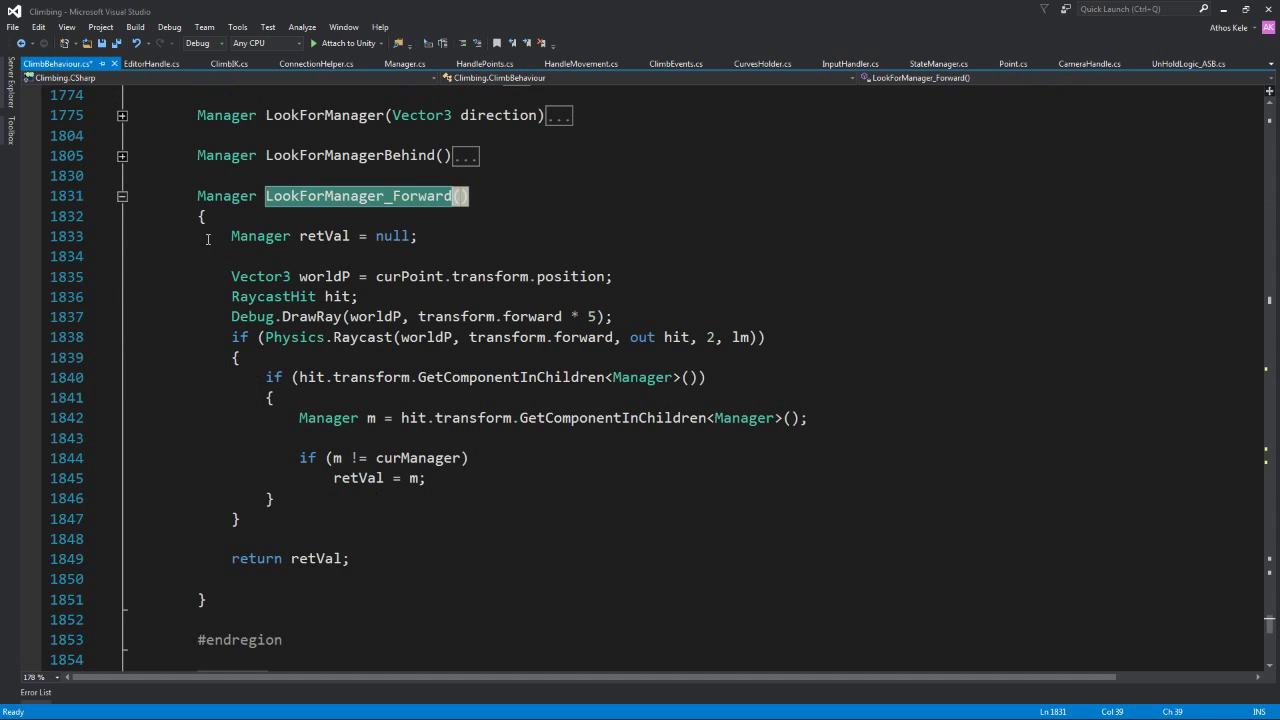
- Inspect the retVal and worldP declarations and the forward raycast with distance 2
left_click_drag(208, 238, 502, 244)
left_click_drag(189, 277, 627, 283)
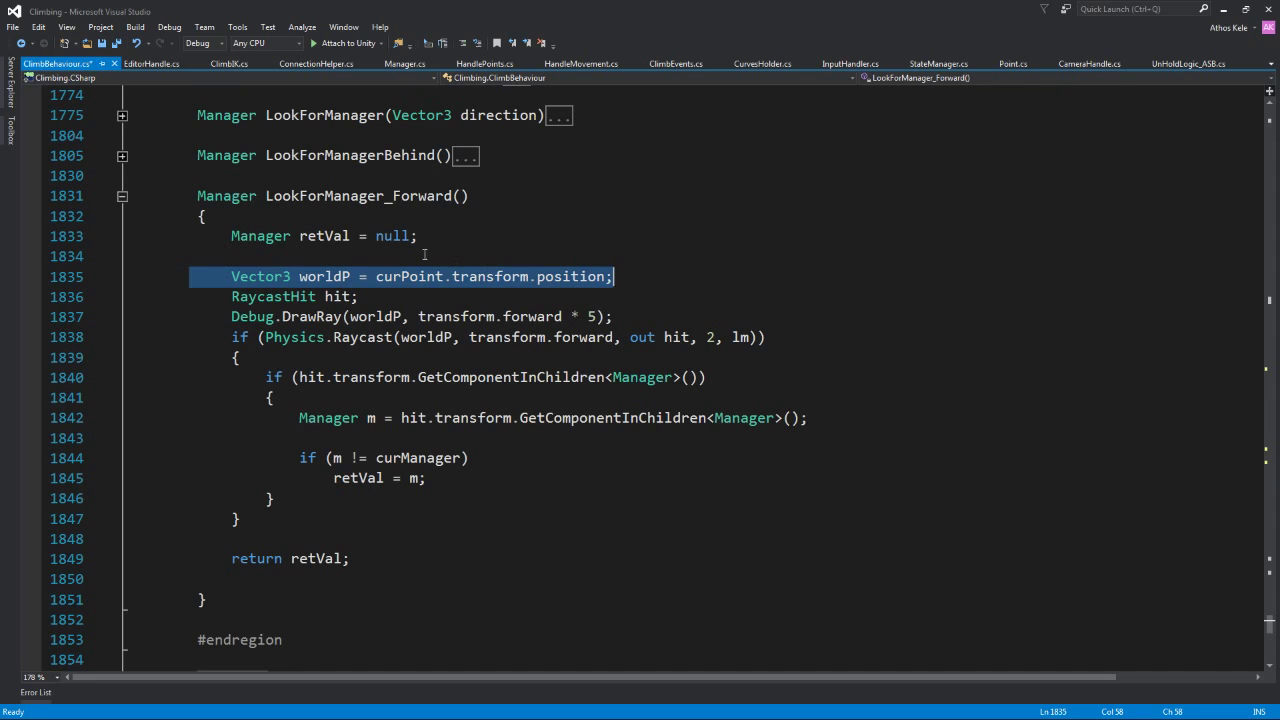
left_click(349, 277)
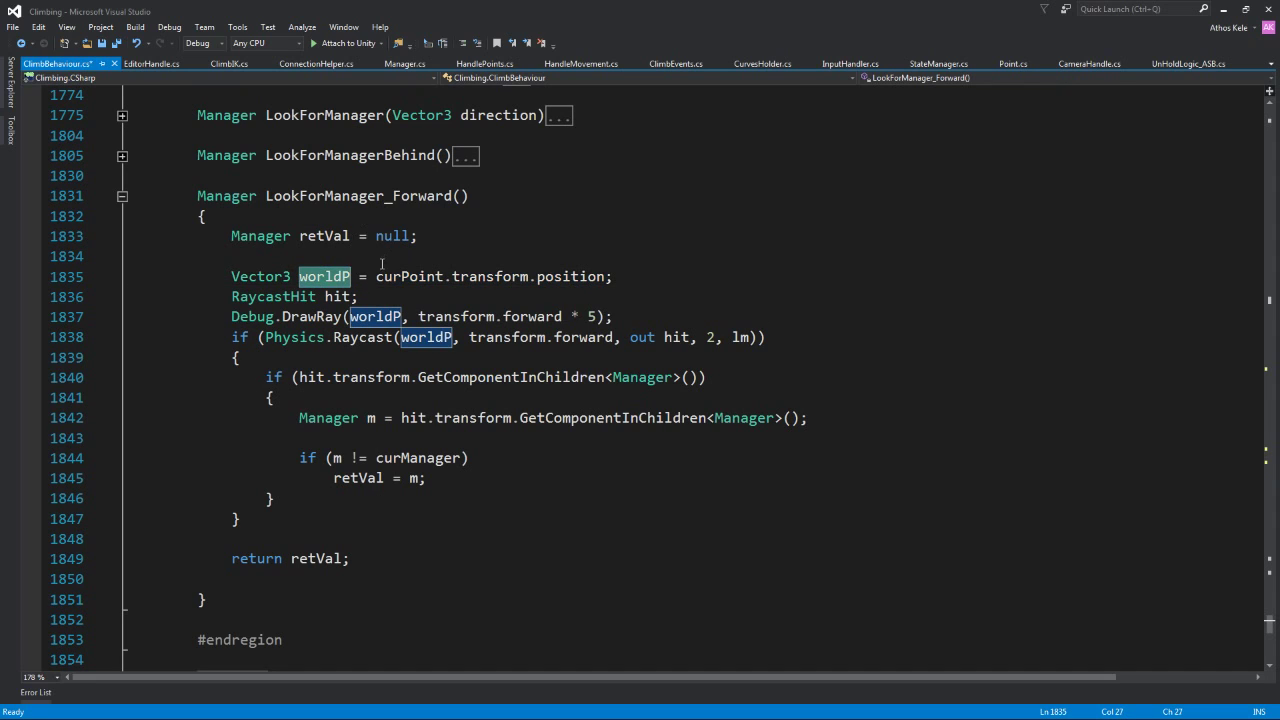
double_click(393, 272)
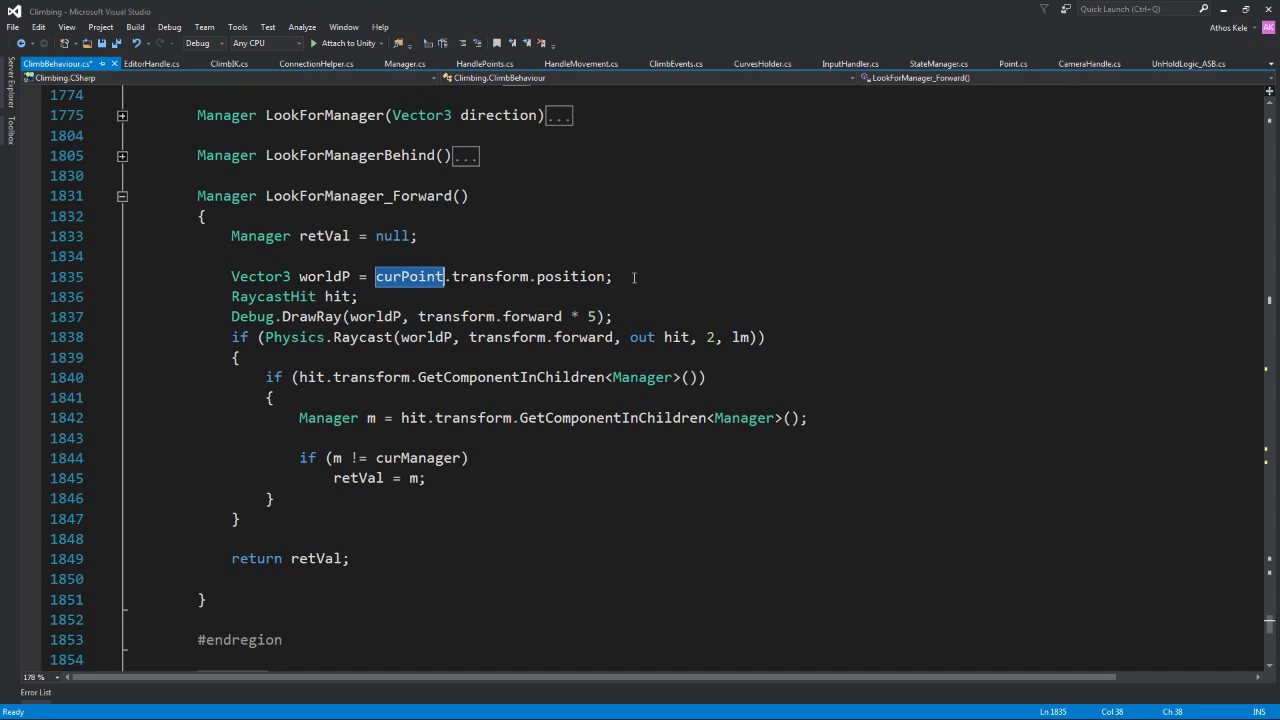
double_click(532, 316)
left_click_drag(231, 318, 766, 340)
left_click(704, 337)
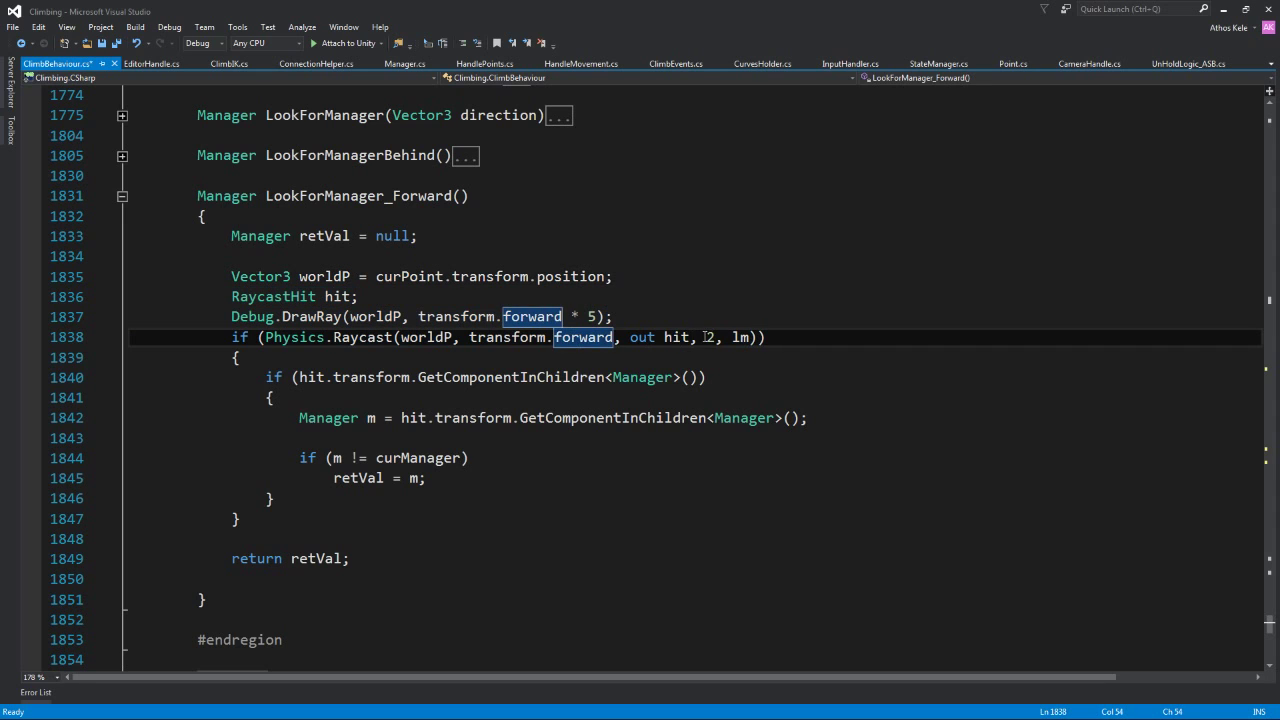
key("Up")
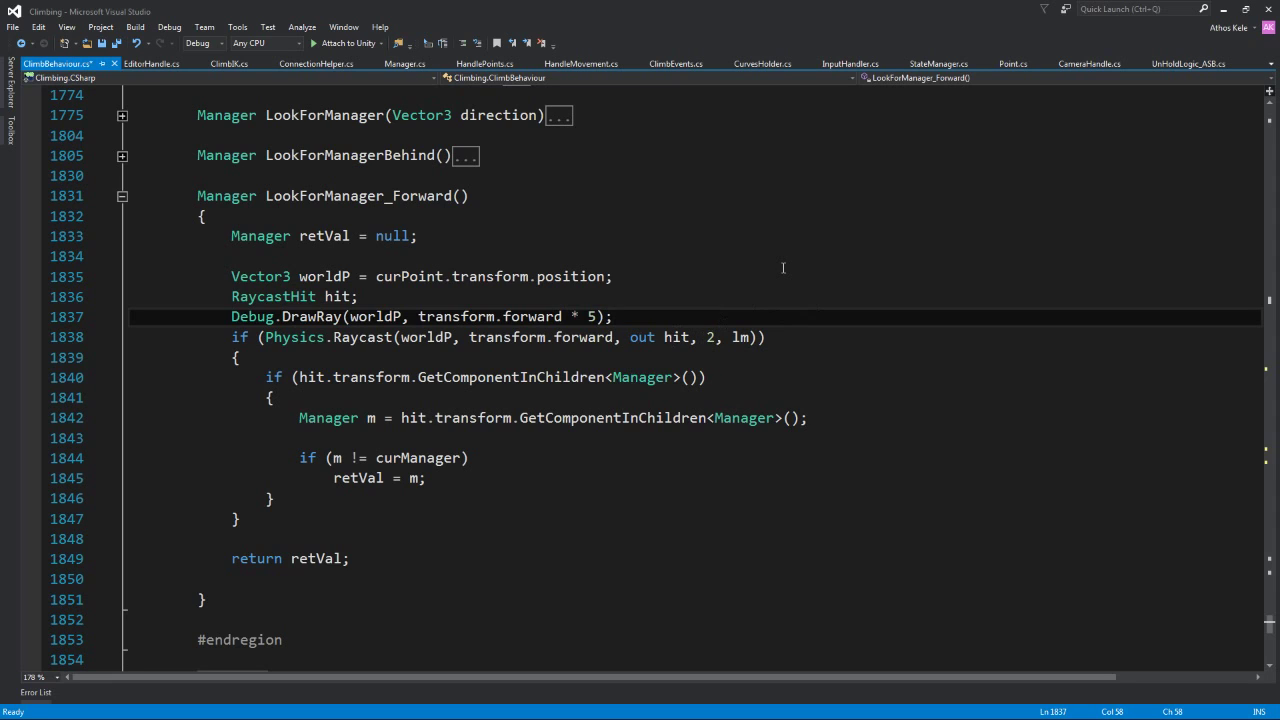
left_click(704, 338)
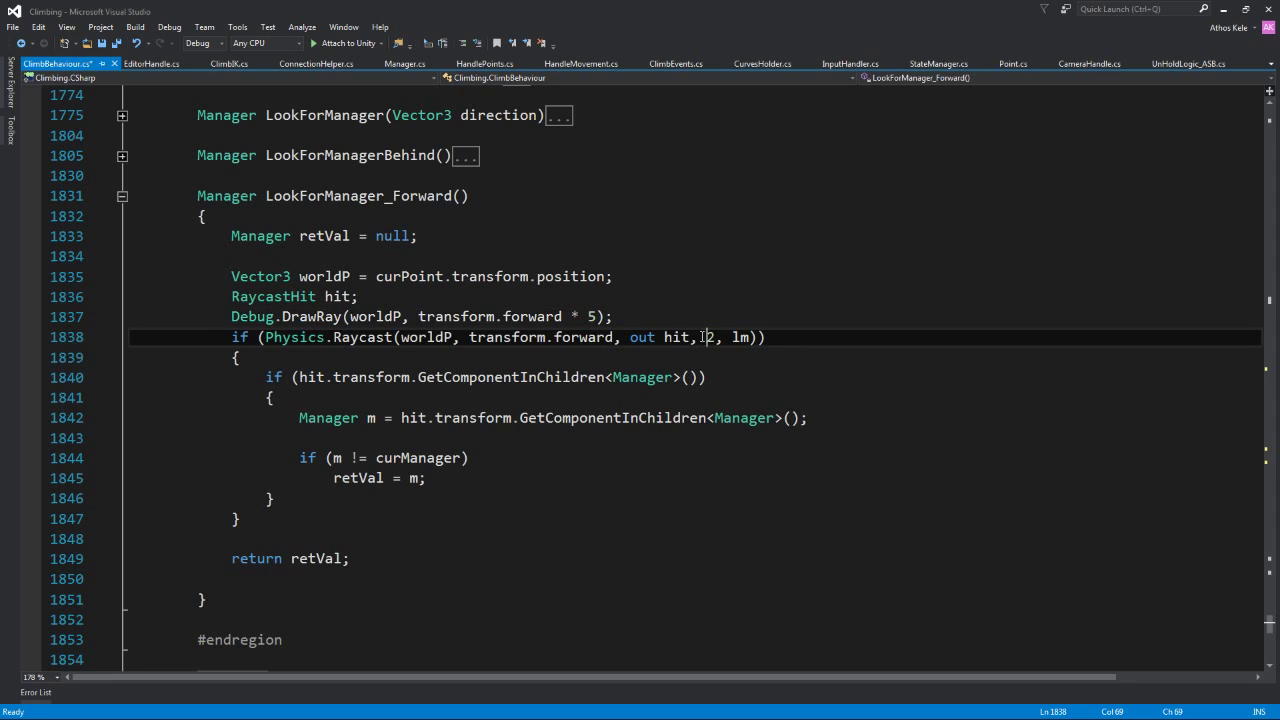
double_click(706, 338)
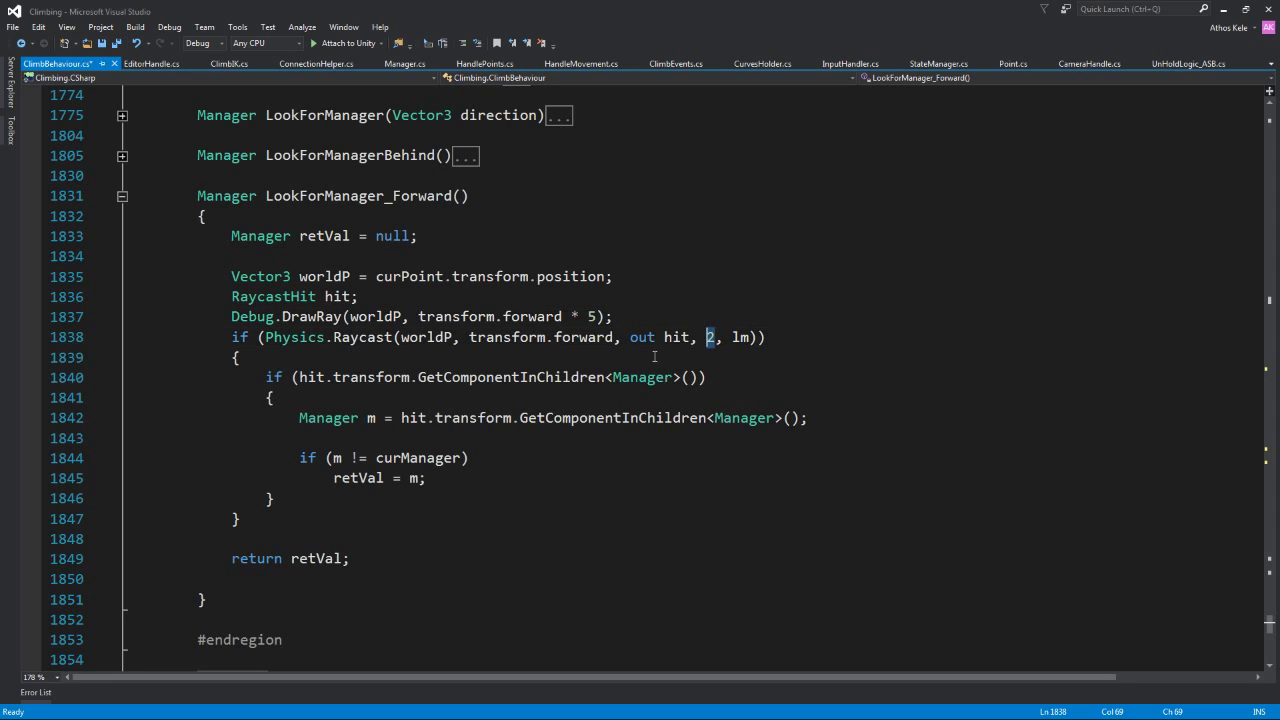
- Review the raycast-hit block that fetches and compares the Manager and sets retVal
left_click_drag(232, 357, 582, 514)
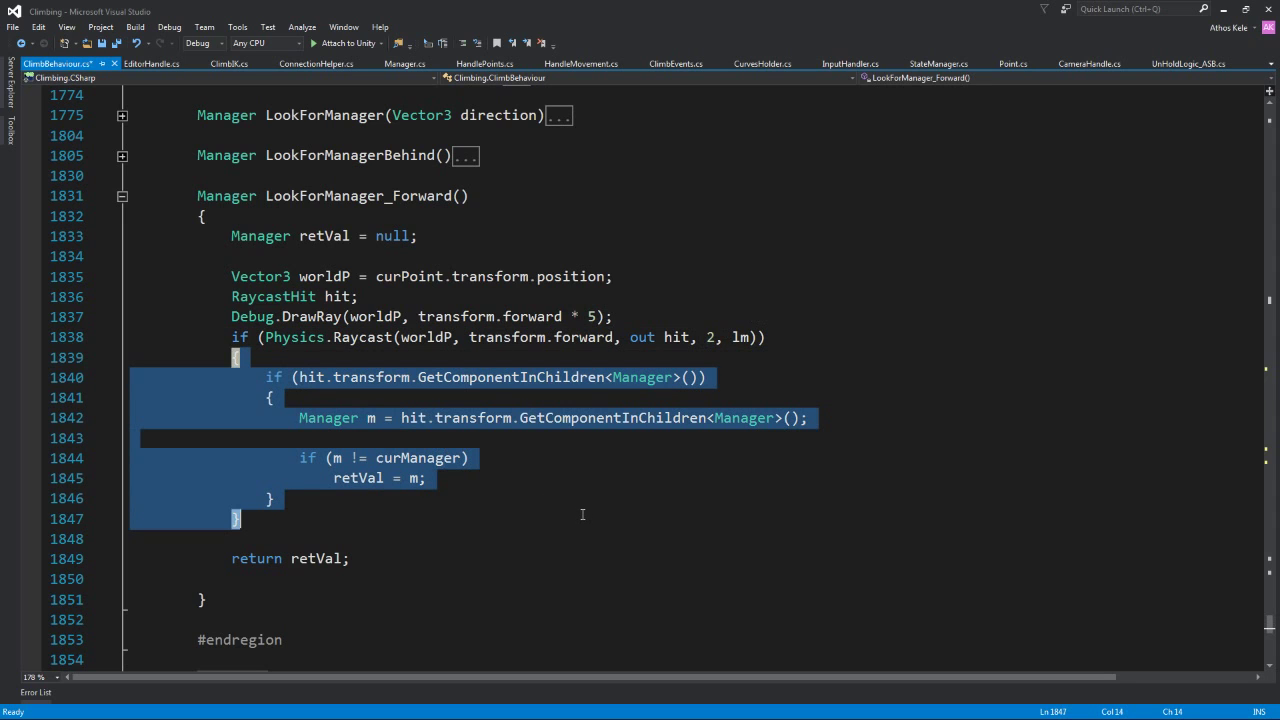
left_click(560, 438)
double_click(560, 377)
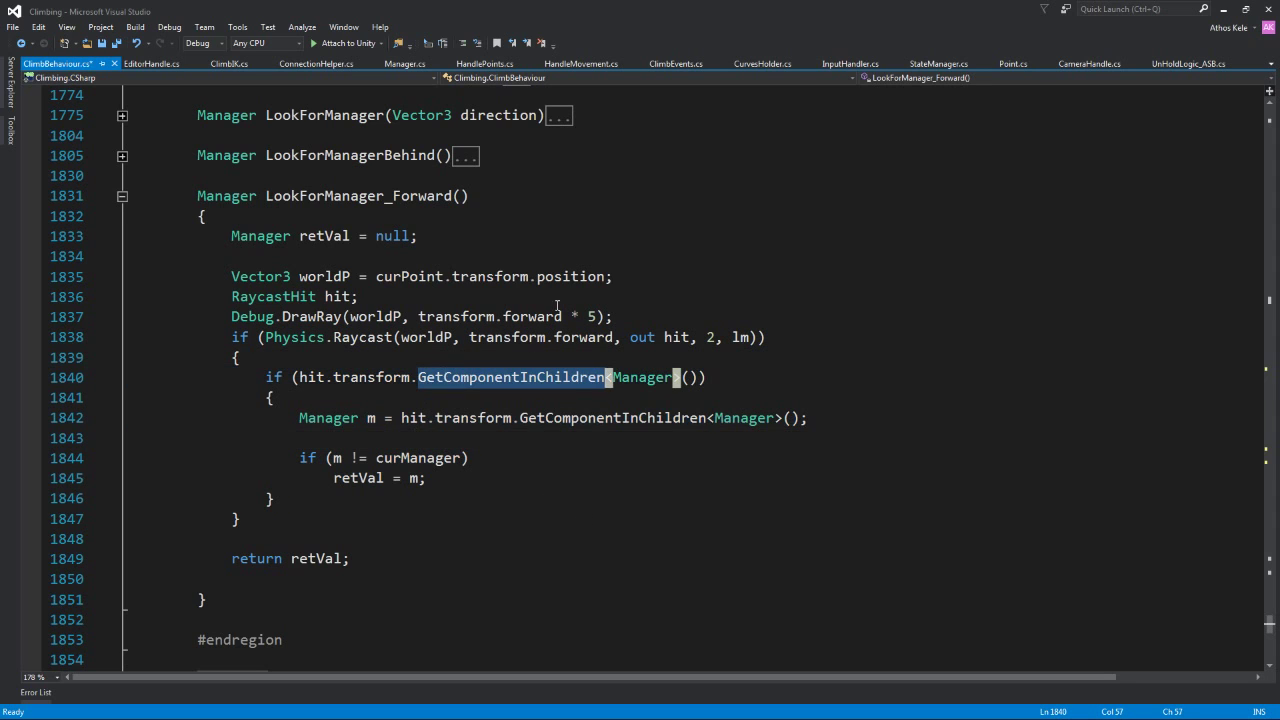
left_click(621, 380)
left_click_drag(275, 418, 550, 461)
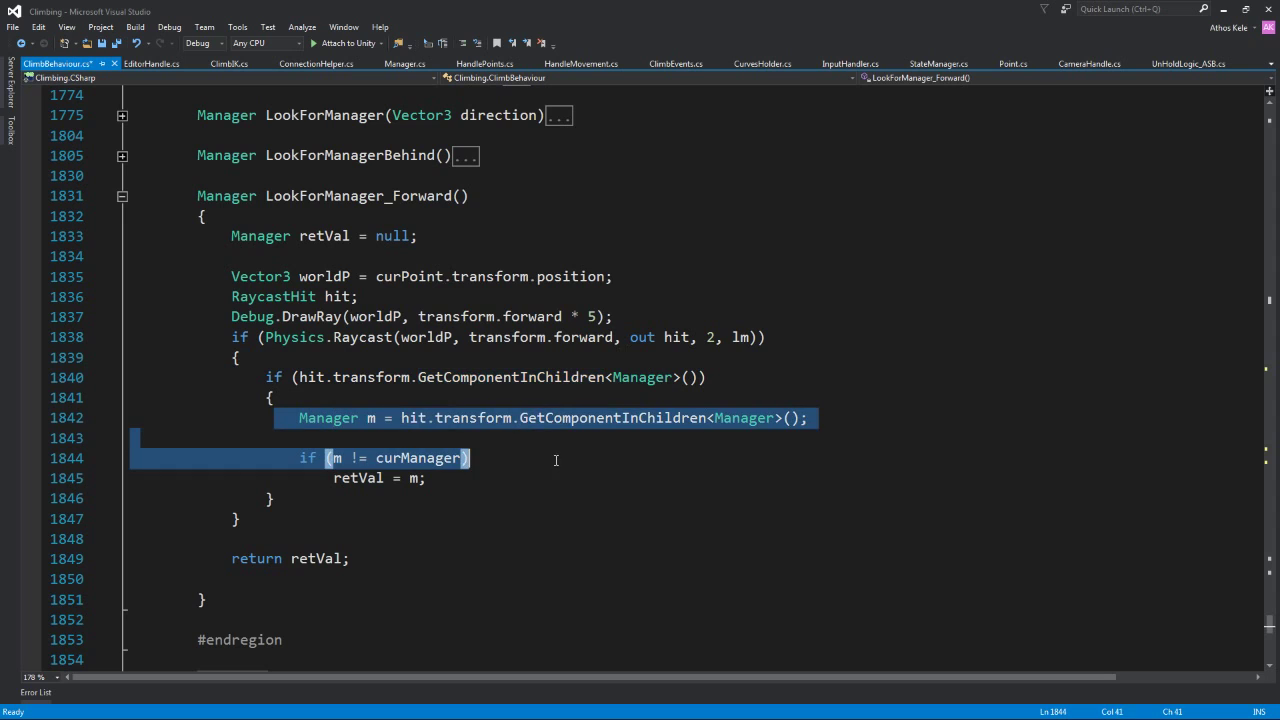
left_click(356, 447)
double_click(420, 458)
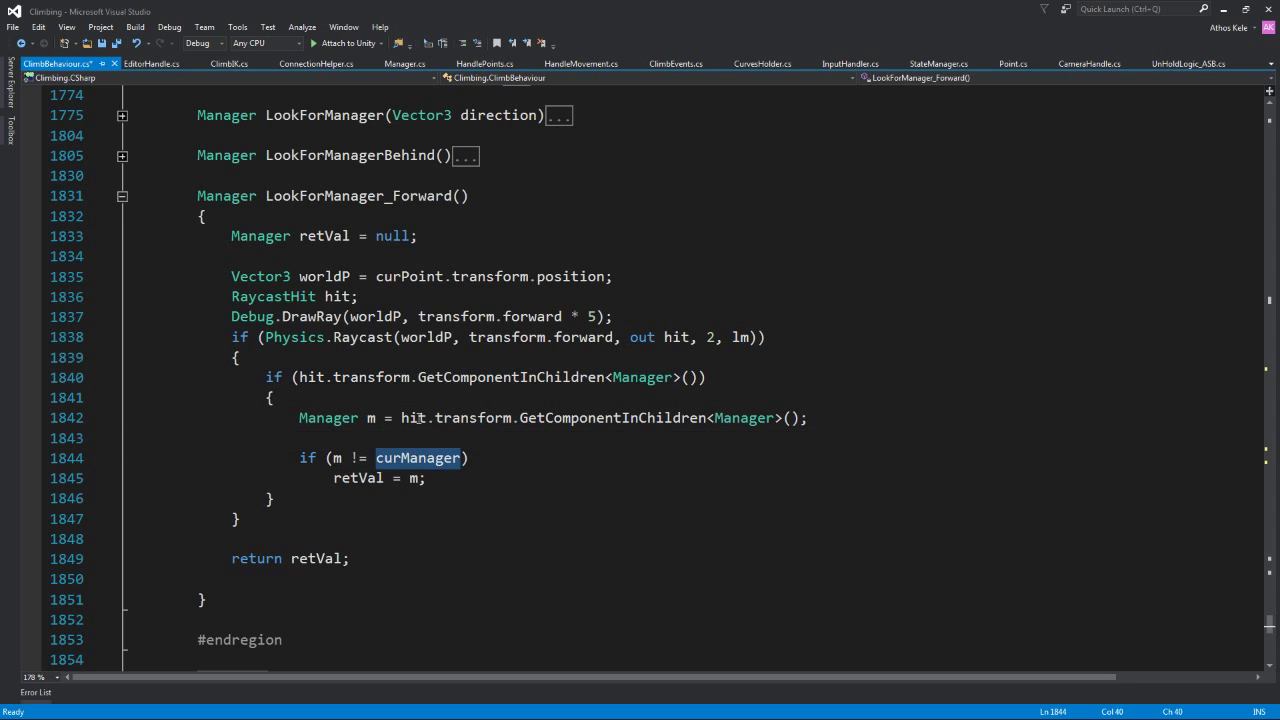
left_click(334, 478)
left_click_drag(334, 478, 426, 478)
left_click(377, 540)
left_click_drag(377, 578, 125, 495)
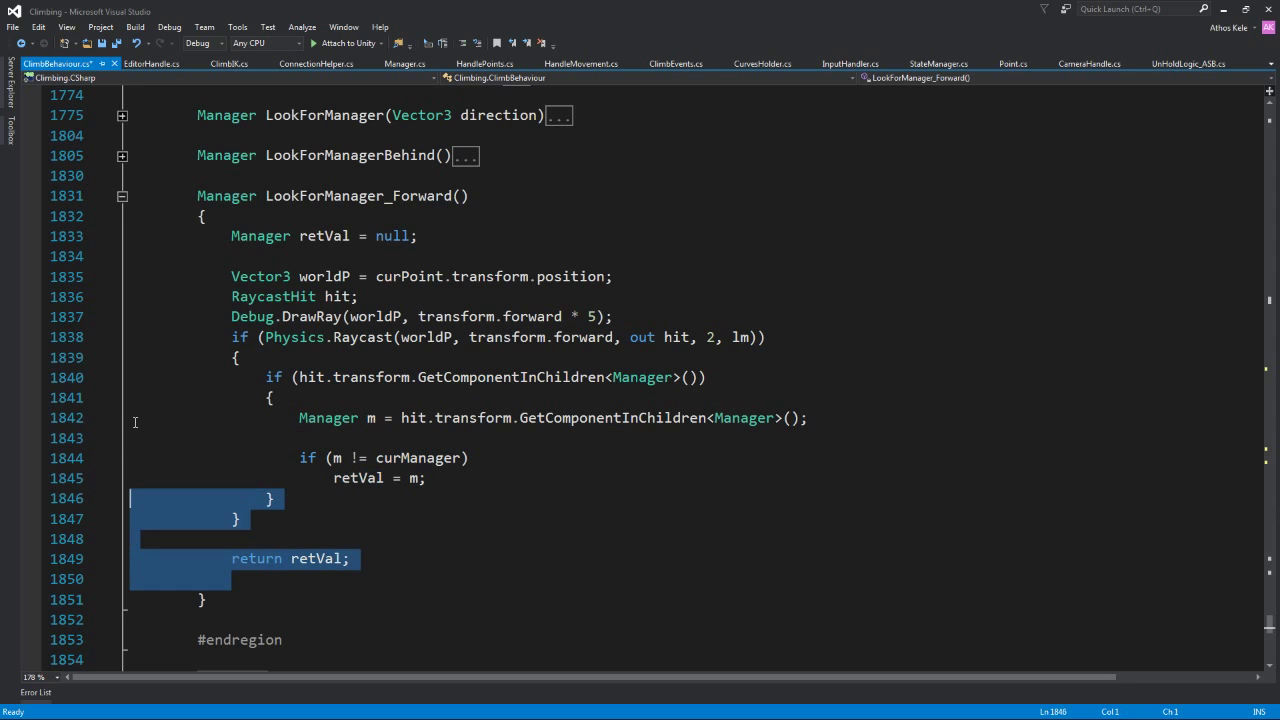
- Fold the LookForManager_Forward method and scroll back up
left_click(122, 196)
left_click(334, 196)
double_click(336, 196)
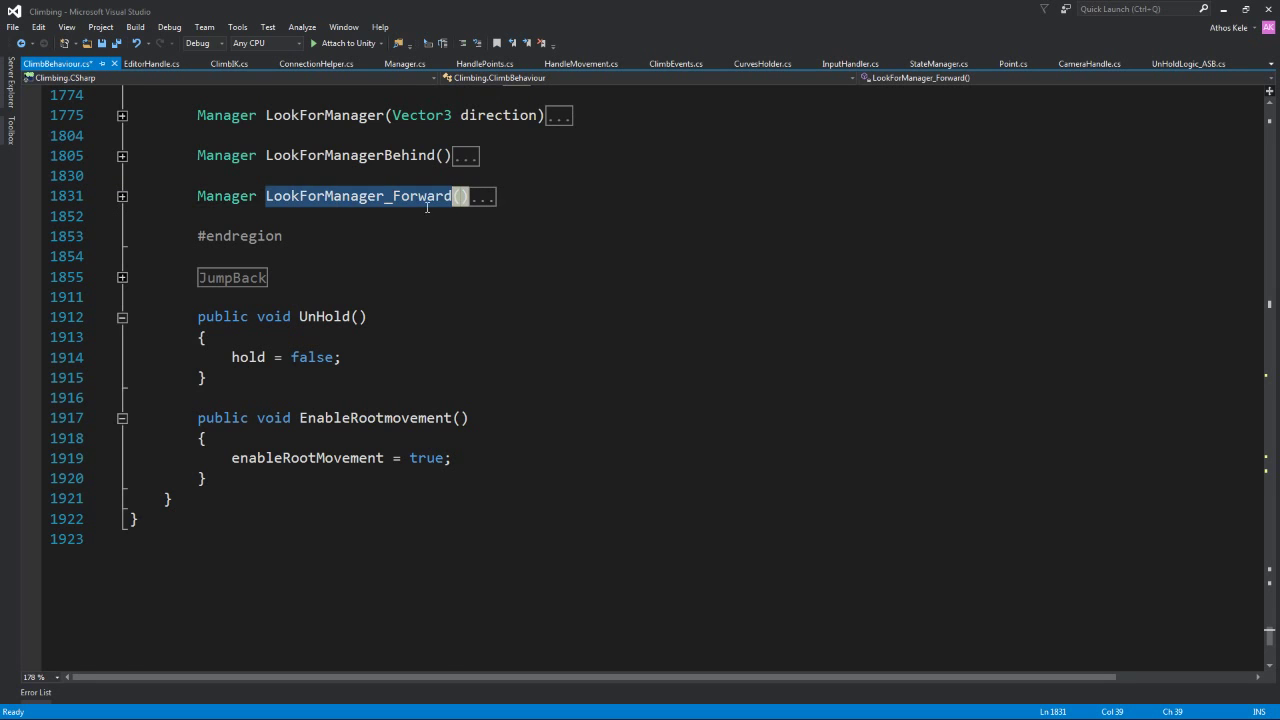
scroll(439, 313, "up", 8)
scroll(439, 313, "up", 10)
scroll(439, 313, "up", 5)
scroll(439, 313, "up", 3)
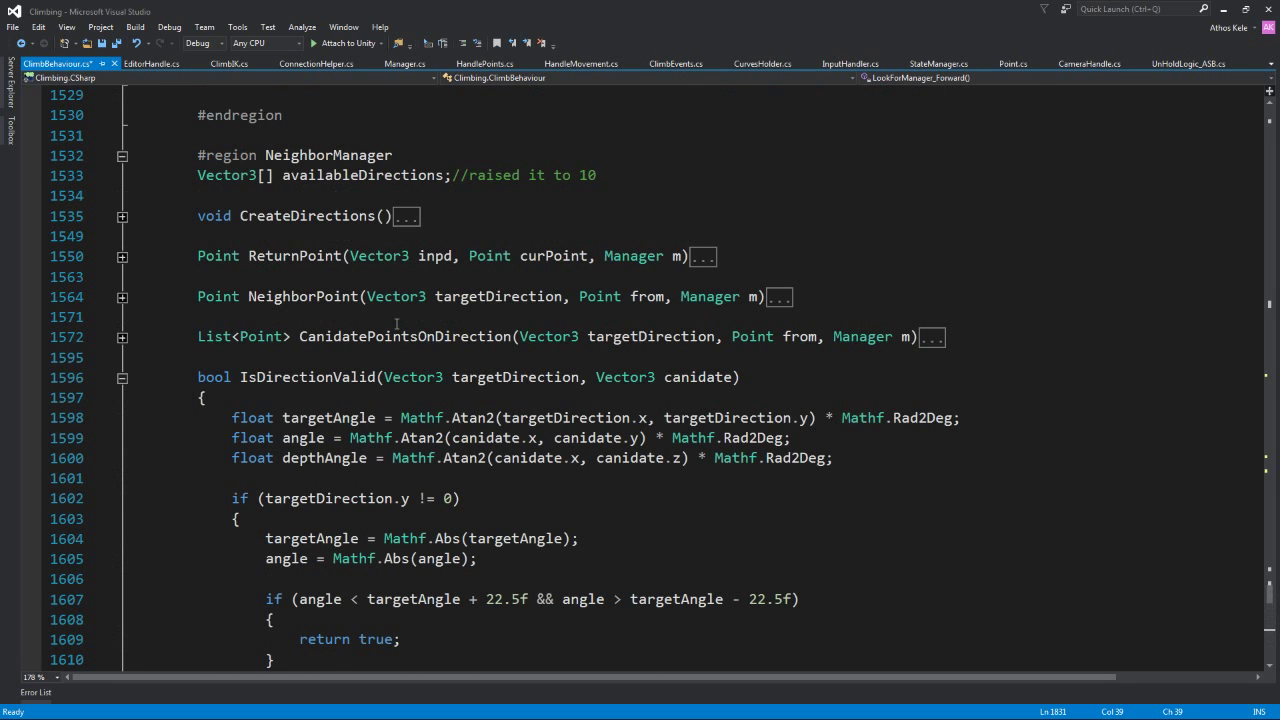
- Fold IsDirectionValid and scroll up to the CheckForManagerAhead method
left_click(121, 386)
left_click(121, 380)
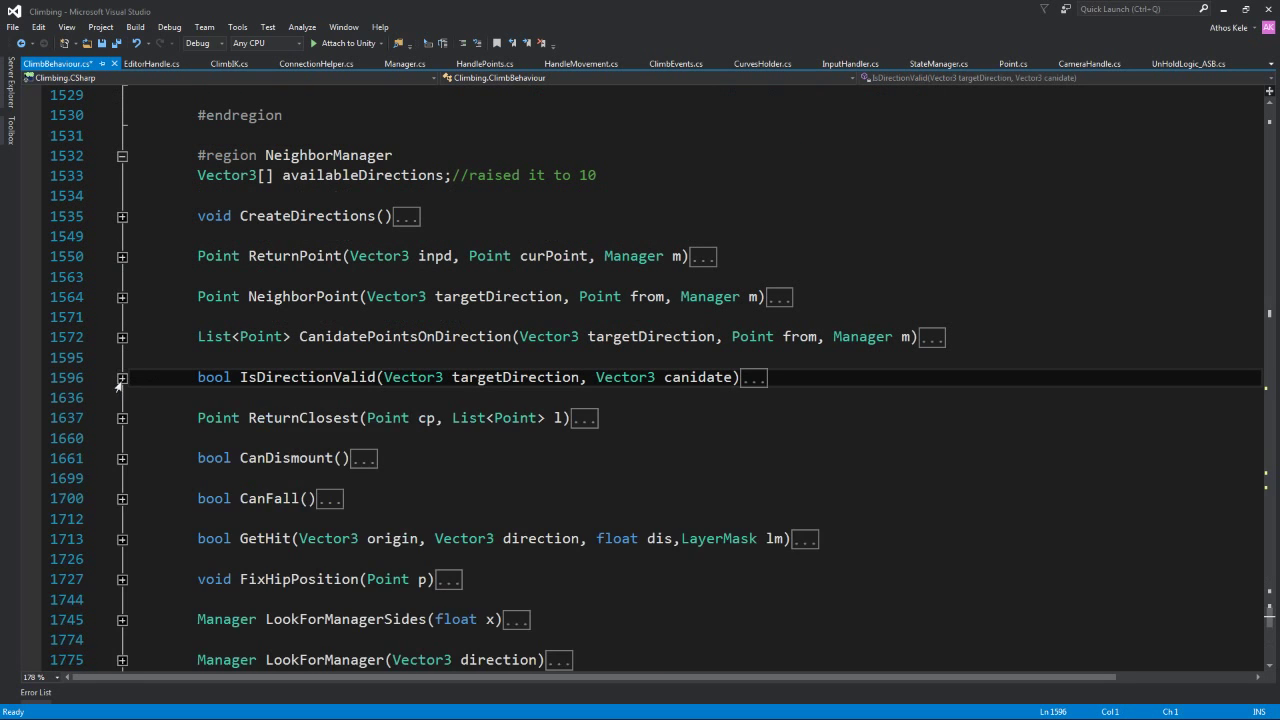
scroll(230, 310, "up", 8)
scroll(230, 310, "up", 9)
scroll(230, 310, "up", 4)
scroll(230, 310, "up", 13)
scroll(235, 308, "up", 15)
scroll(240, 306, "up", 15)
scroll(250, 303, "up", 7)
scroll(251, 303, "up", 7)
scroll(251, 303, "up", 7)
scroll(253, 301, "up", 7)
scroll(253, 301, "up", 6)
scroll(253, 301, "up", 7)
scroll(253, 301, "up", 5)
scroll(254, 300, "up", 1)
scroll(254, 300, "up", 5)
scroll(254, 300, "up", 6)
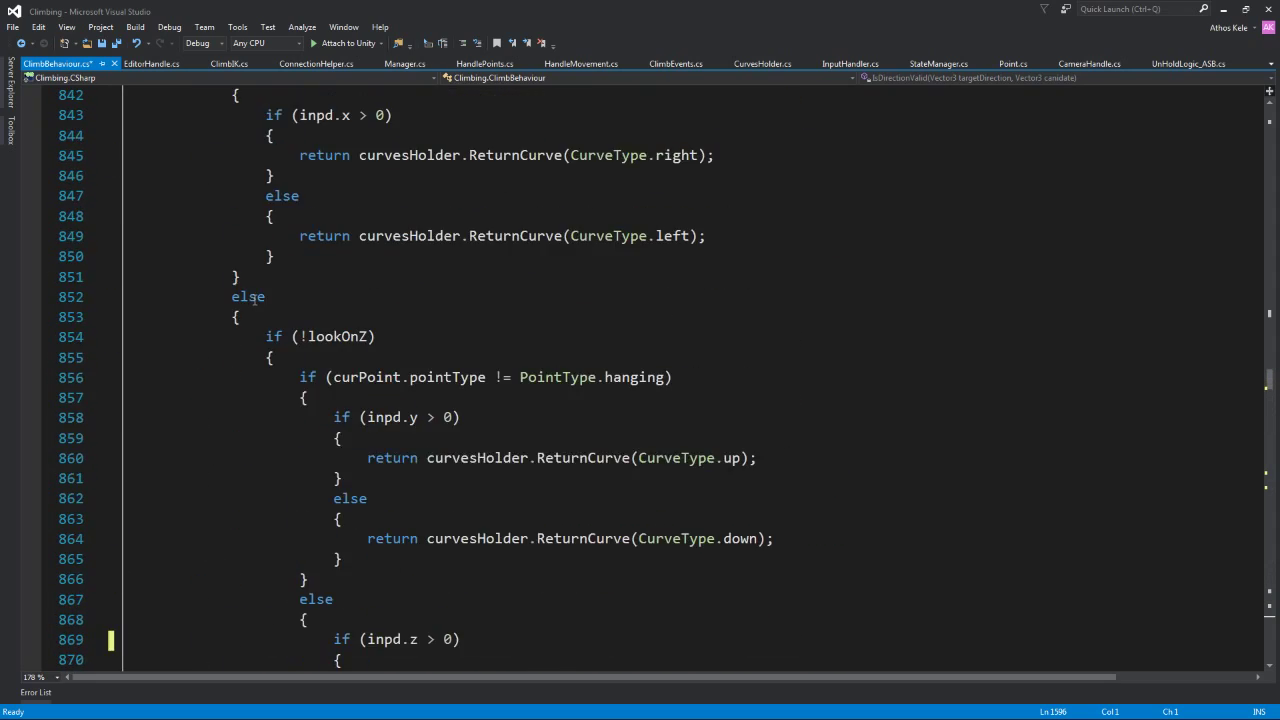
scroll(254, 300, "up", 5)
scroll(254, 300, "up", 8)
scroll(254, 300, "up", 6)
scroll(254, 298, "up", 9)
scroll(250, 294, "up", 2)
scroll(245, 288, "up", 7)
scroll(232, 276, "up", 9)
scroll(232, 276, "up", 14)
scroll(233, 276, "up", 1)
scroll(234, 276, "up", 4)
scroll(235, 276, "up", 3)
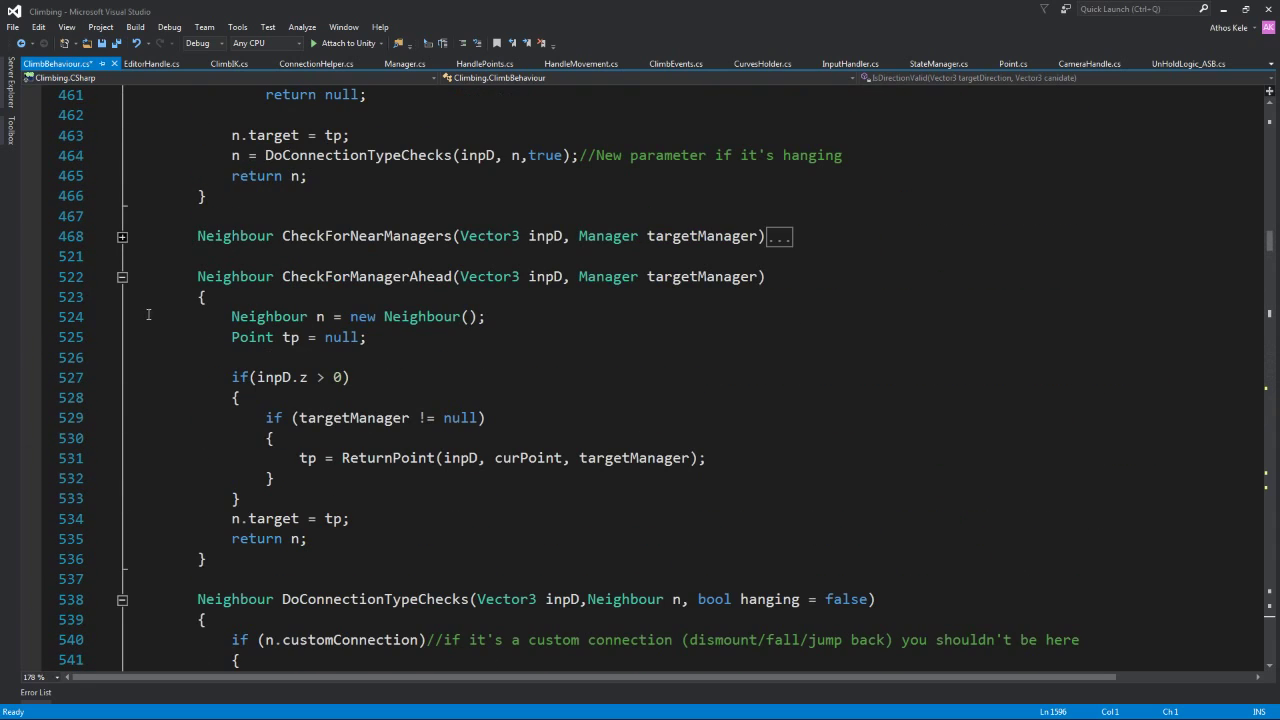
double_click(386, 276)
- Review CheckForManagerAhead's ReturnPoint call, targetManager check and return, then fold it
scroll(418, 370, "up", 2)
scroll(405, 430, "up", 5)
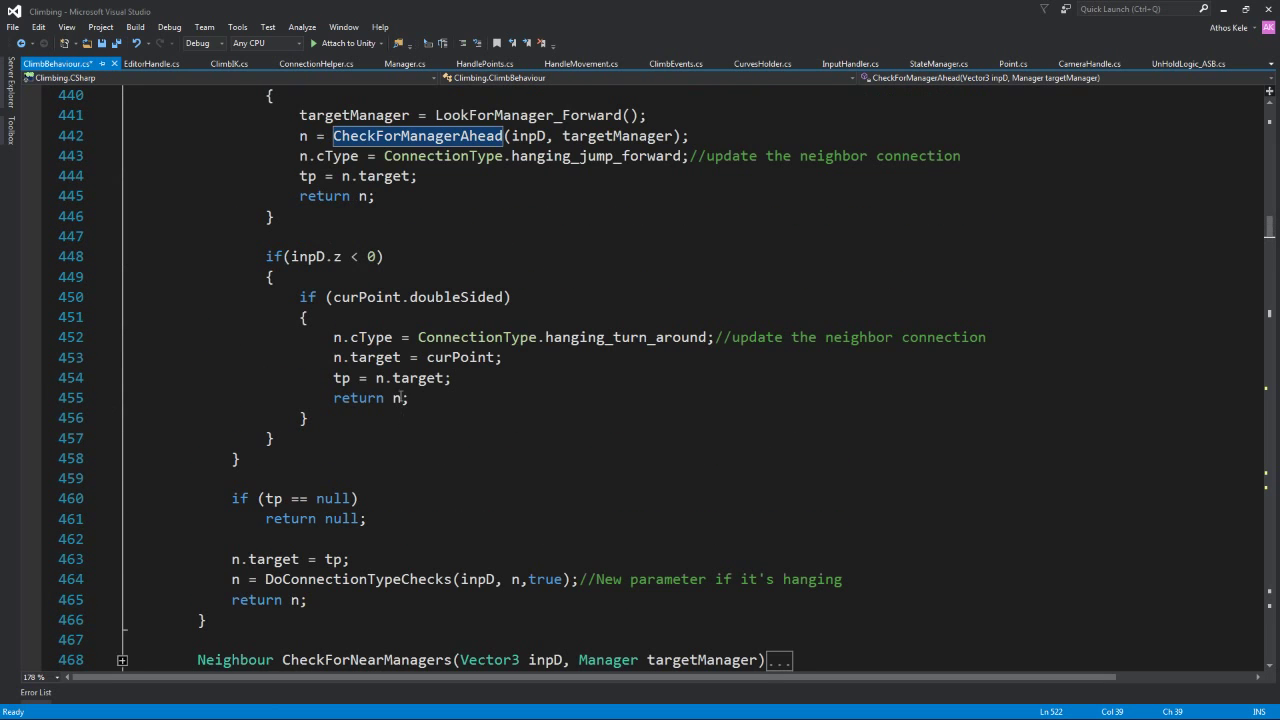
scroll(465, 208, "up", 2)
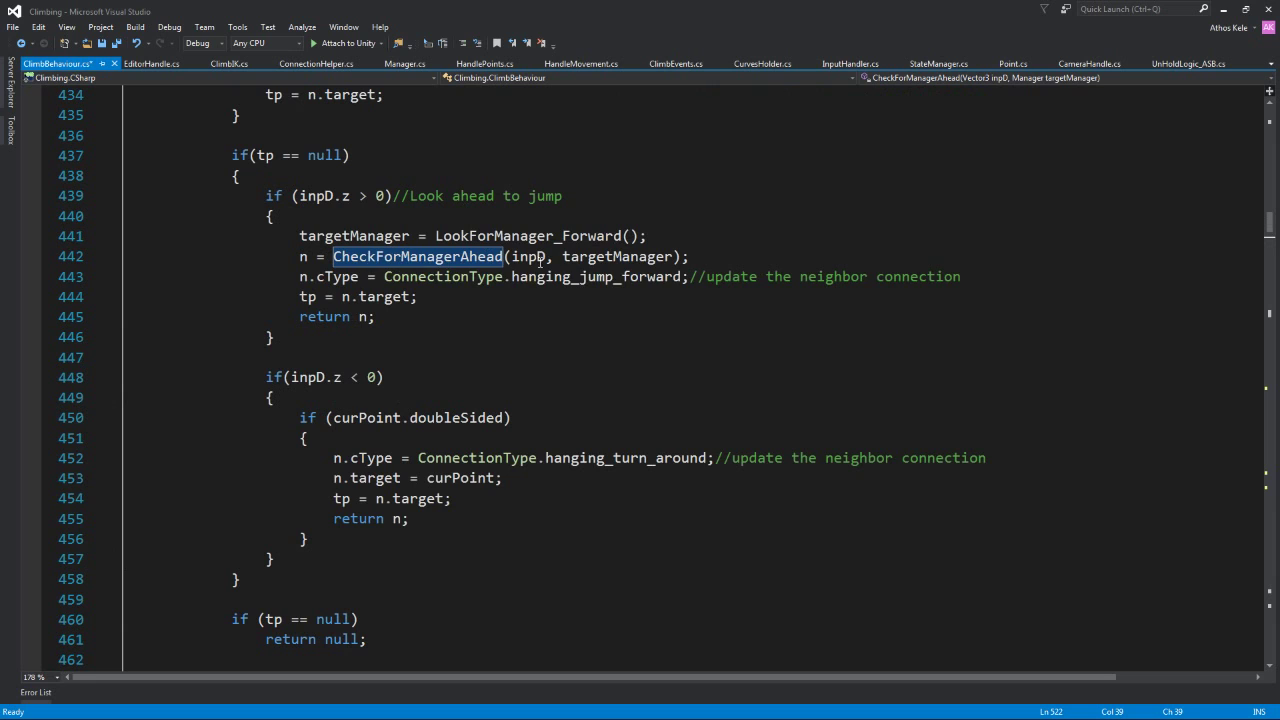
scroll(601, 272, "down", 4)
scroll(475, 336, "down", 3)
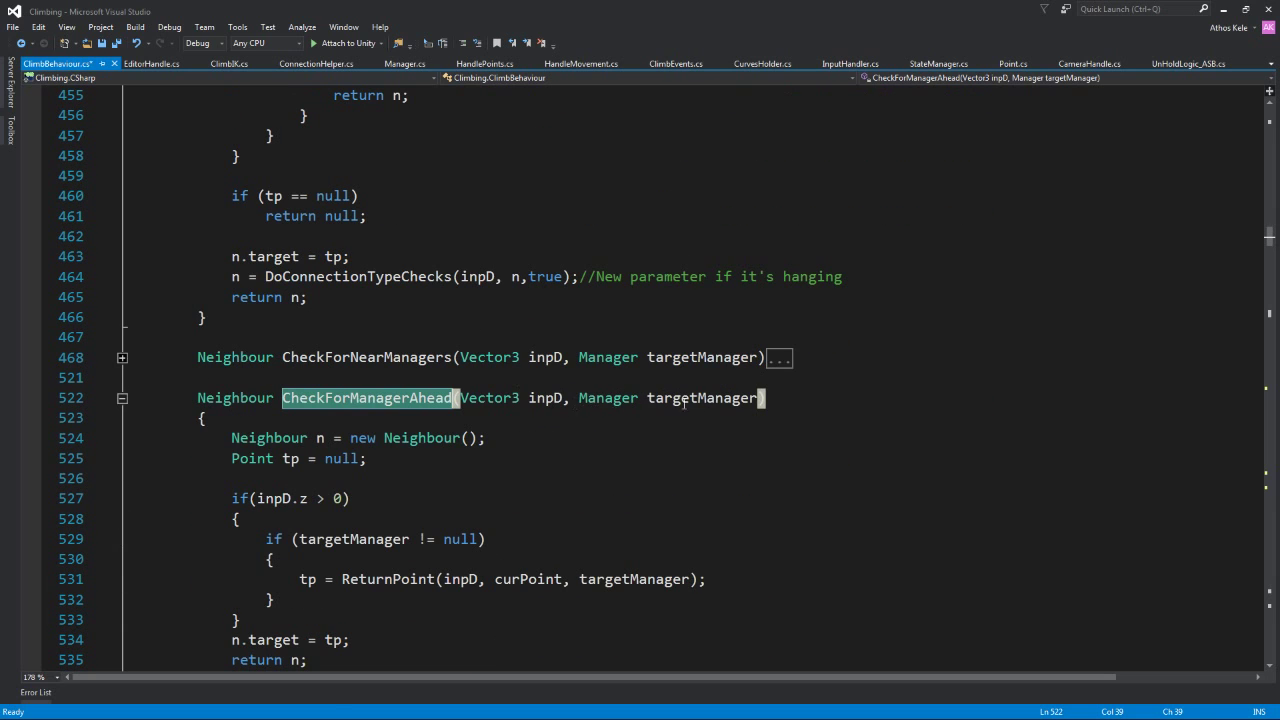
scroll(705, 405, "down", 2)
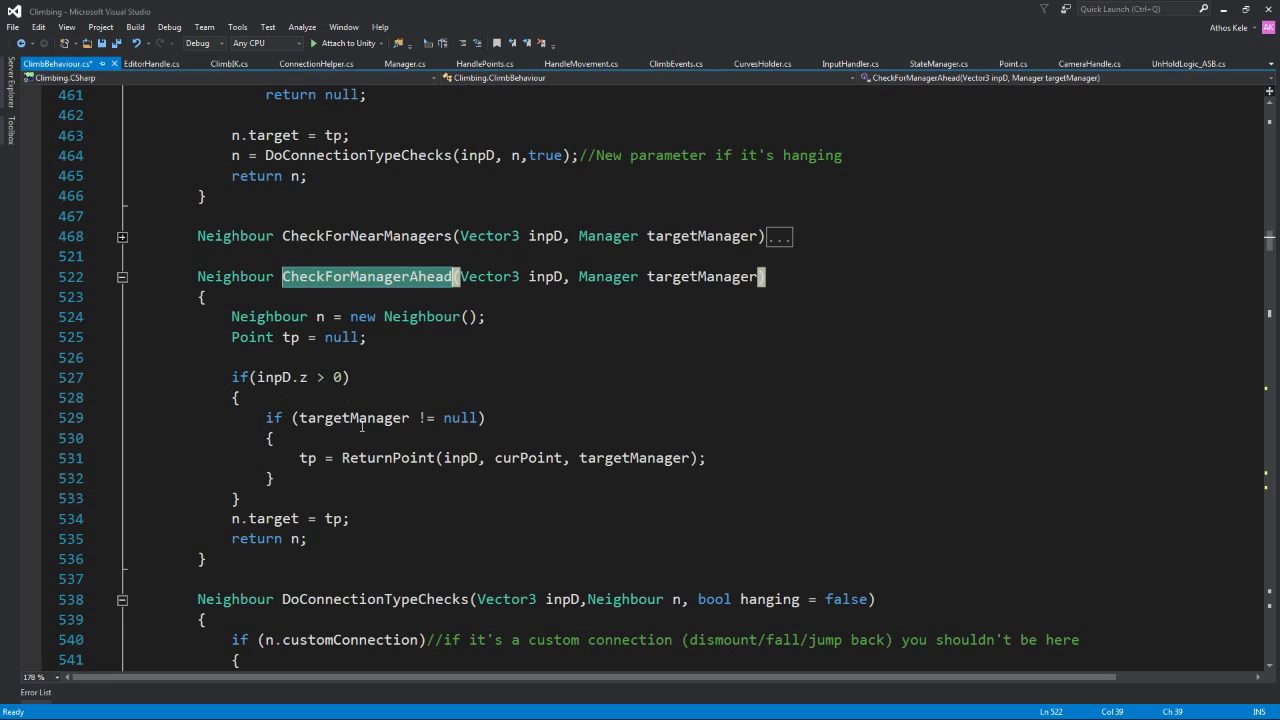
left_click_drag(294, 458, 721, 459)
left_click(438, 458)
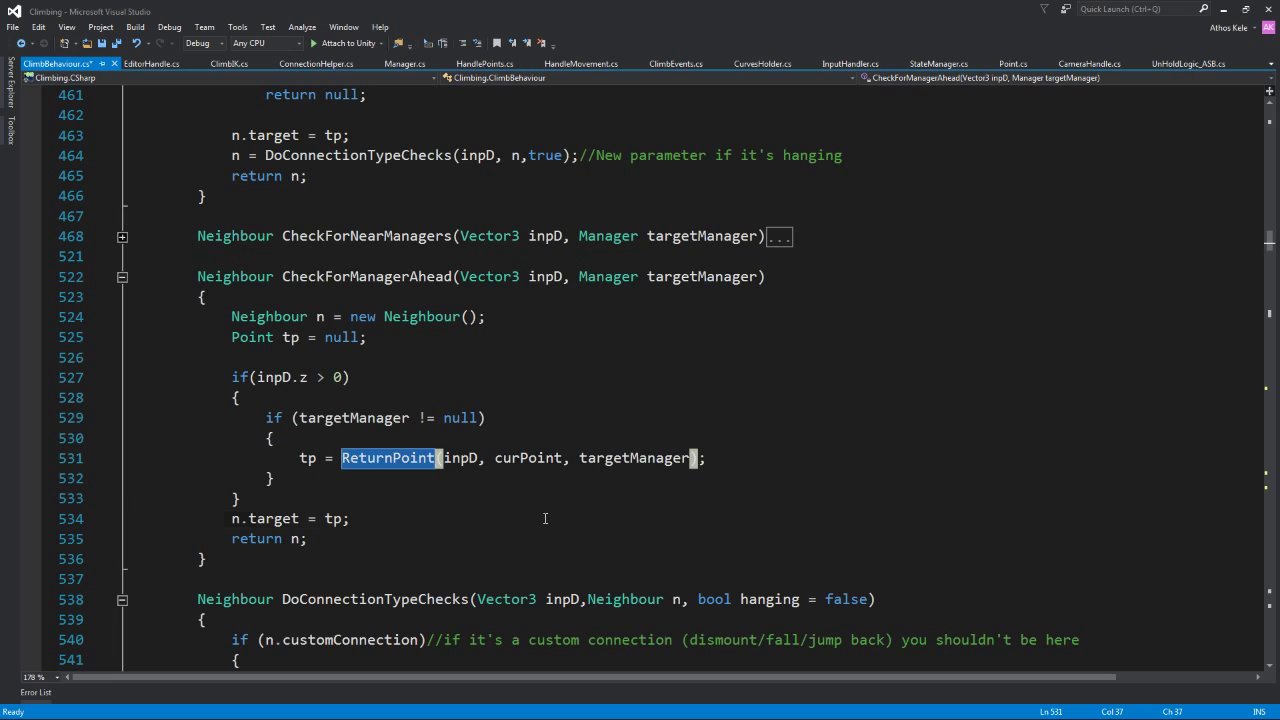
left_click(350, 518)
mouse_move(190, 518)
left_mouse_down()
mouse_move(295, 520)
mouse_move(345, 543)
left_mouse_up()
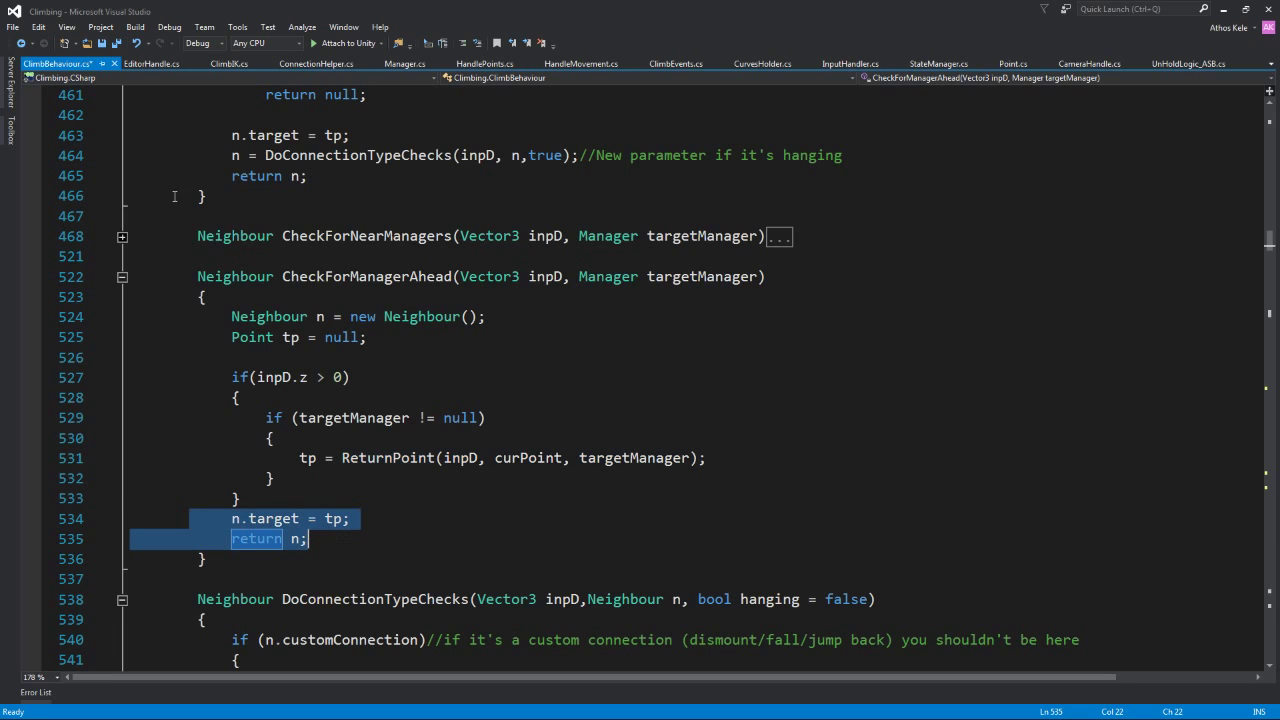
left_click(526, 428)
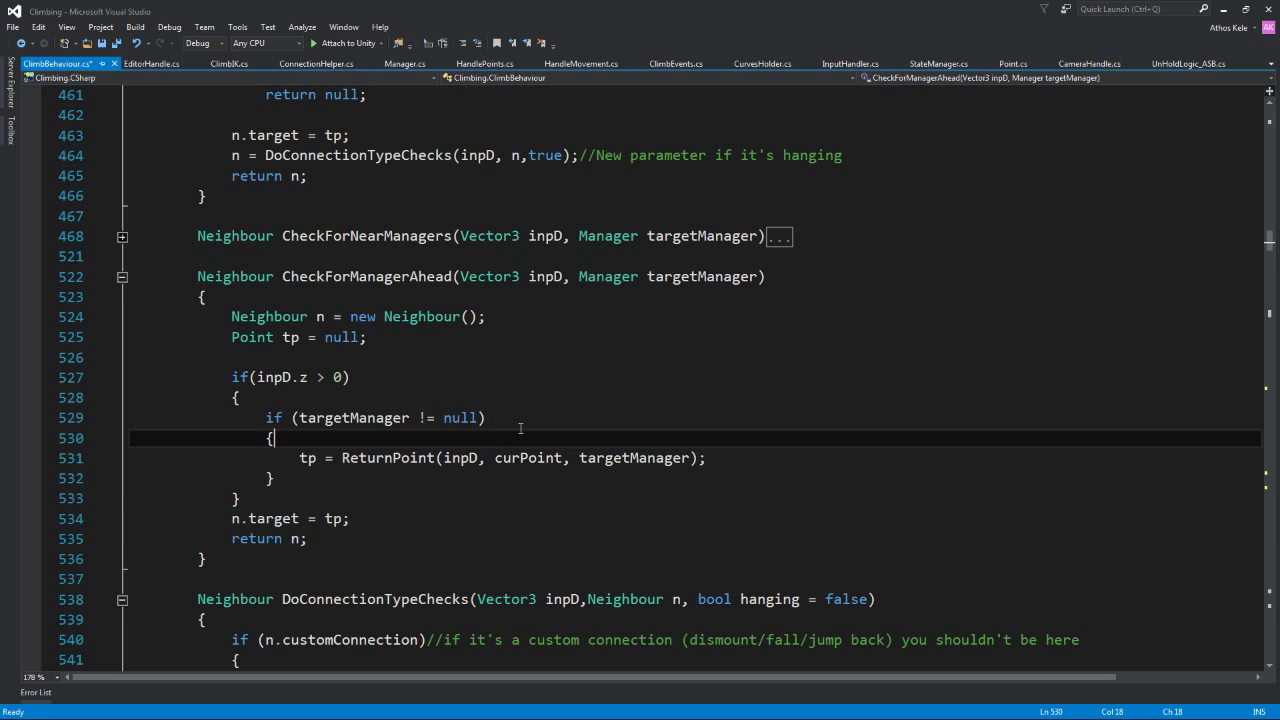
left_click(301, 539)
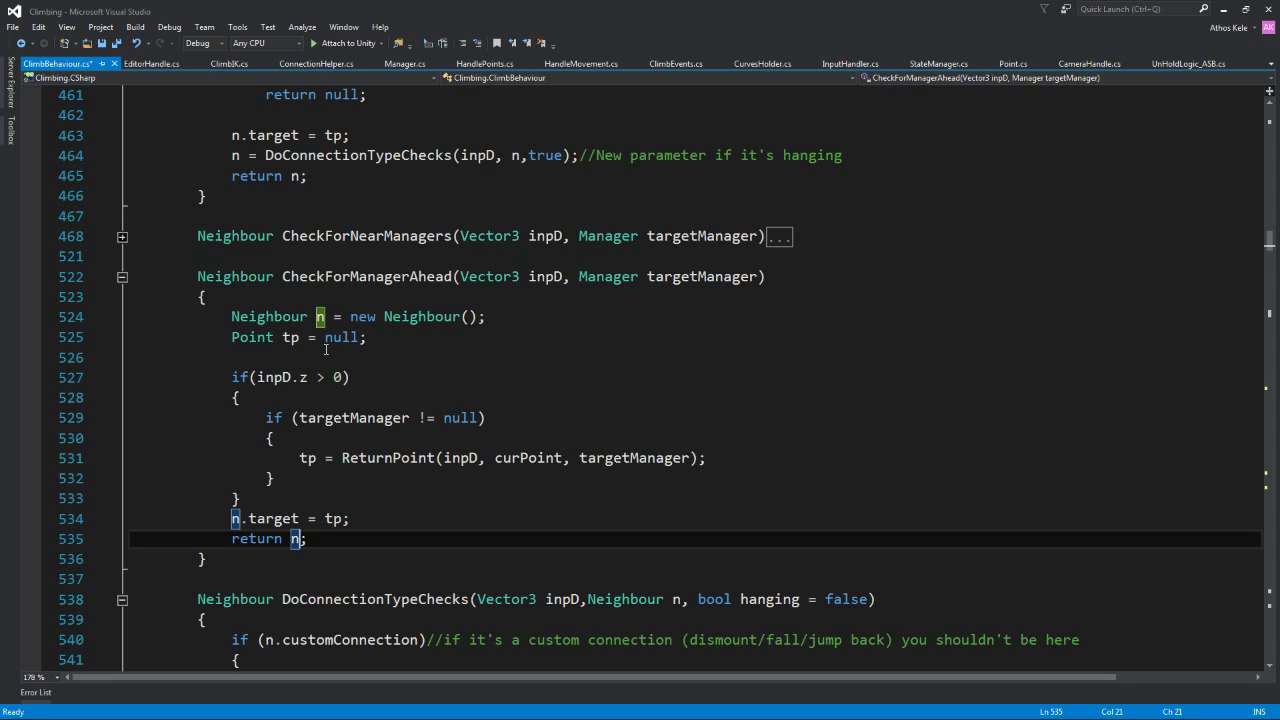
left_click(251, 280)
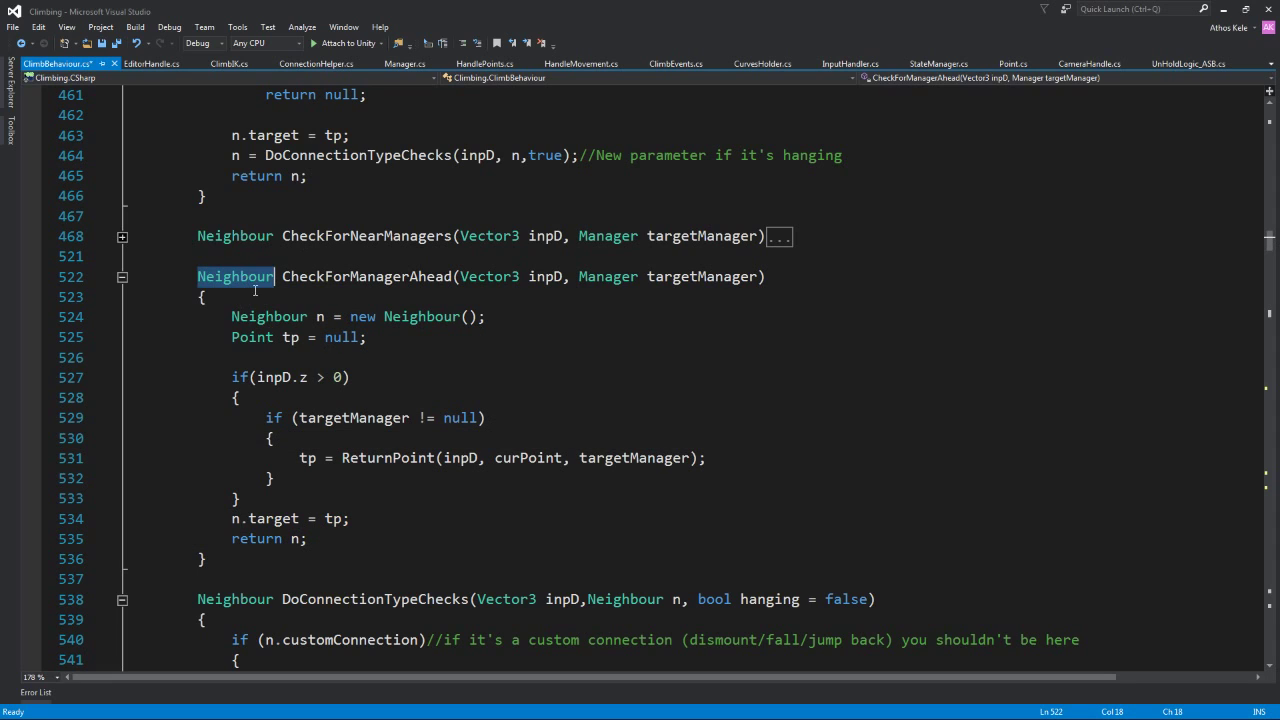
left_click(121, 280)
left_click(460, 340)
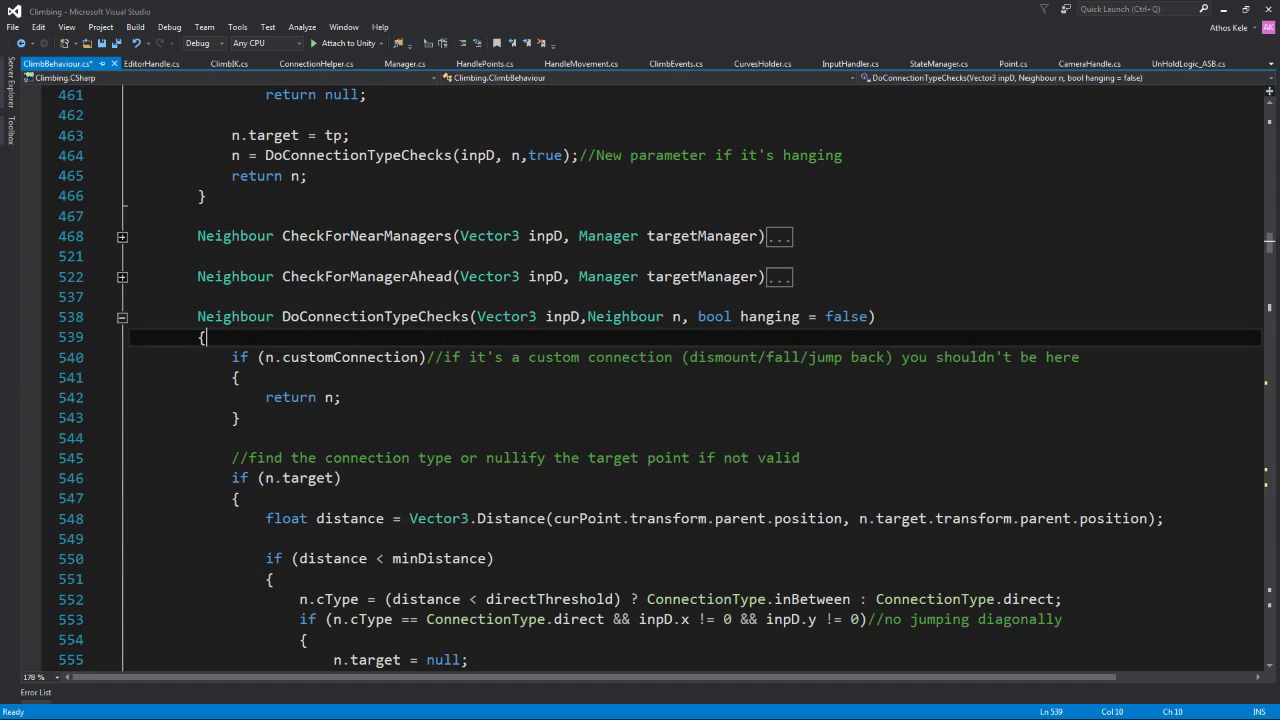
- Jump to the bookmarked h_j_forward enum entry and remove its bookmark
key("ctrl+k")
key("ctrl+n")
key("Up")
key("Down")
double_click(302, 377)
left_click_drag(631, 377, 178, 384)
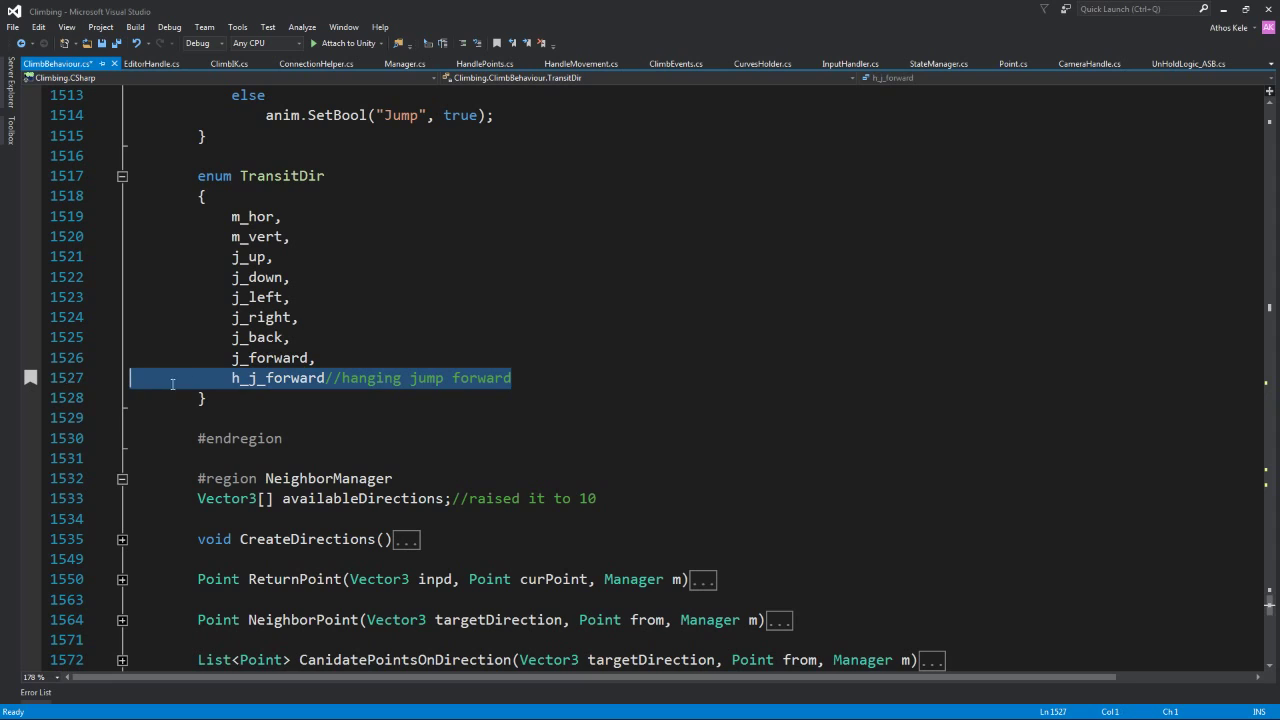
left_click(282, 378)
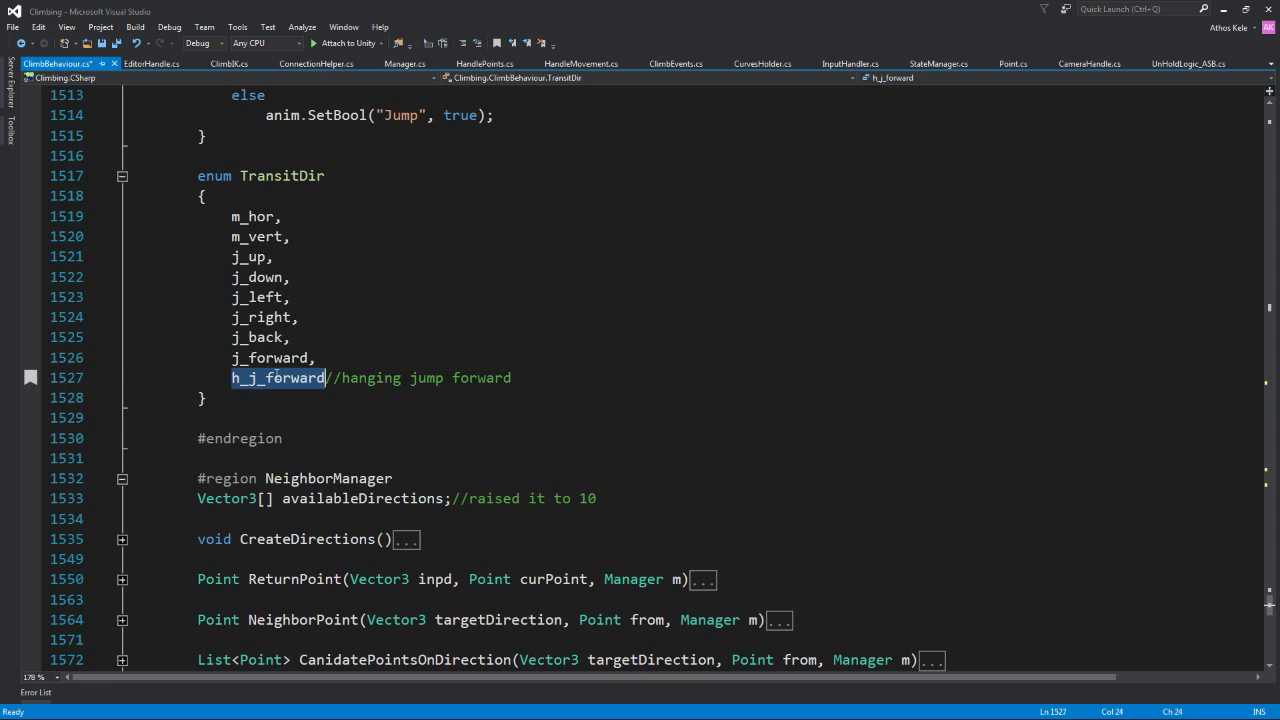
key("ctrl+k")
key("ctrl+k")
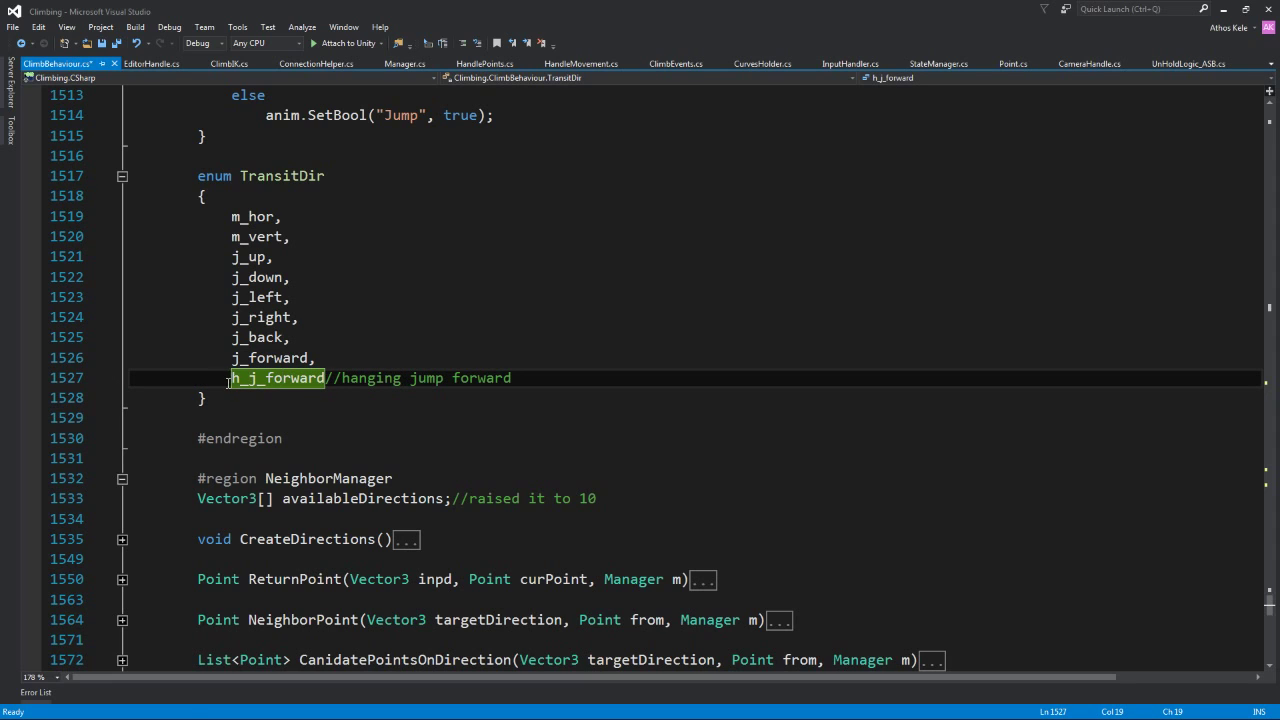
- Remove the bookmark from the h_j_forward PlayAnim case that sets target to 44
double_click(479, 378)
scroll(479, 380, "up", 4)
scroll(456, 374, "up", 3)
left_click_drag(249, 337, 388, 362)
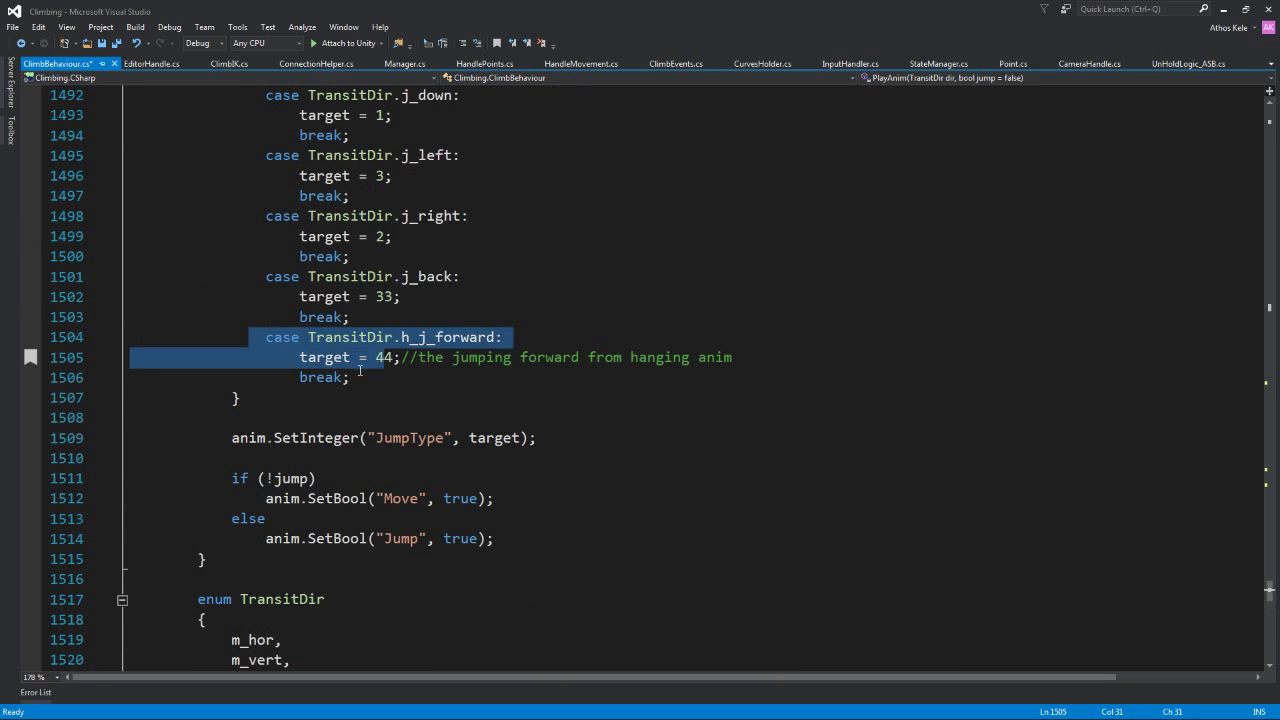
left_click(306, 360)
left_click_drag(249, 337, 375, 360)
left_click(396, 367)
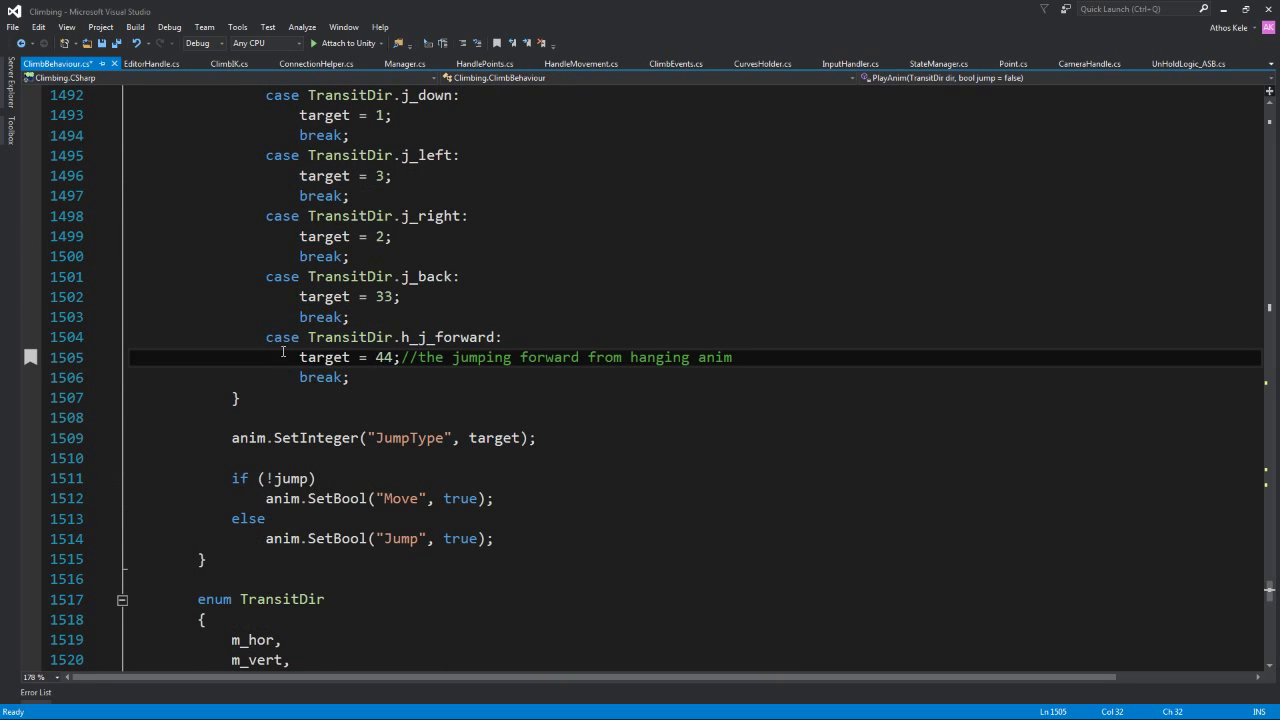
left_click_drag(277, 357, 732, 357)
left_click(333, 357)
key("ctrl+k")
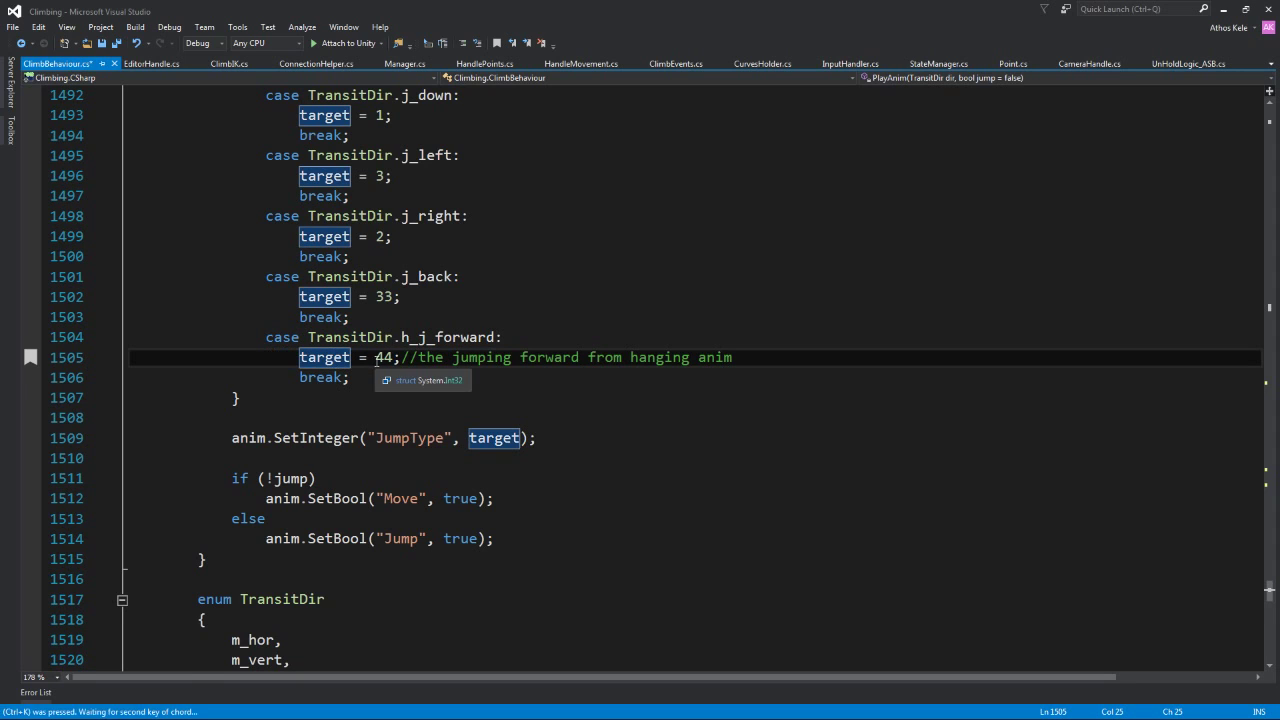
- Review the value 44 and the animator parameter calls after the switch
left_click_drag(393, 358, 375, 358)
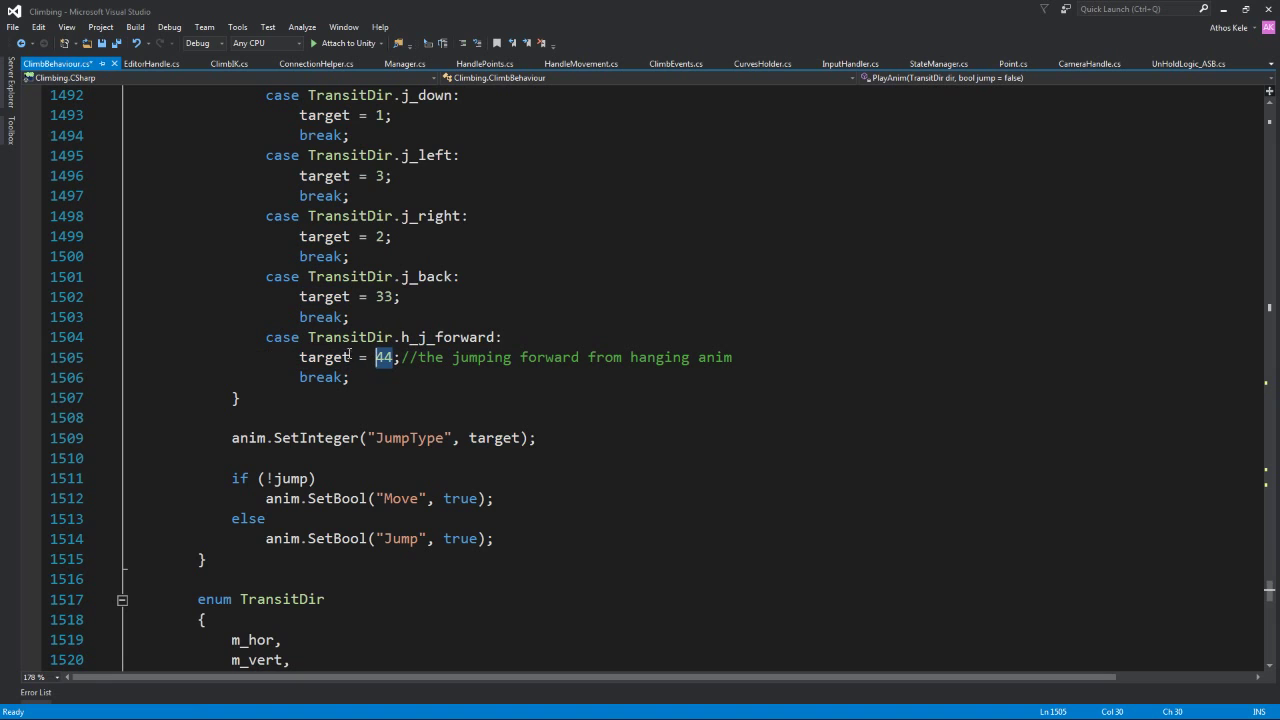
left_click_drag(382, 417, 494, 545)
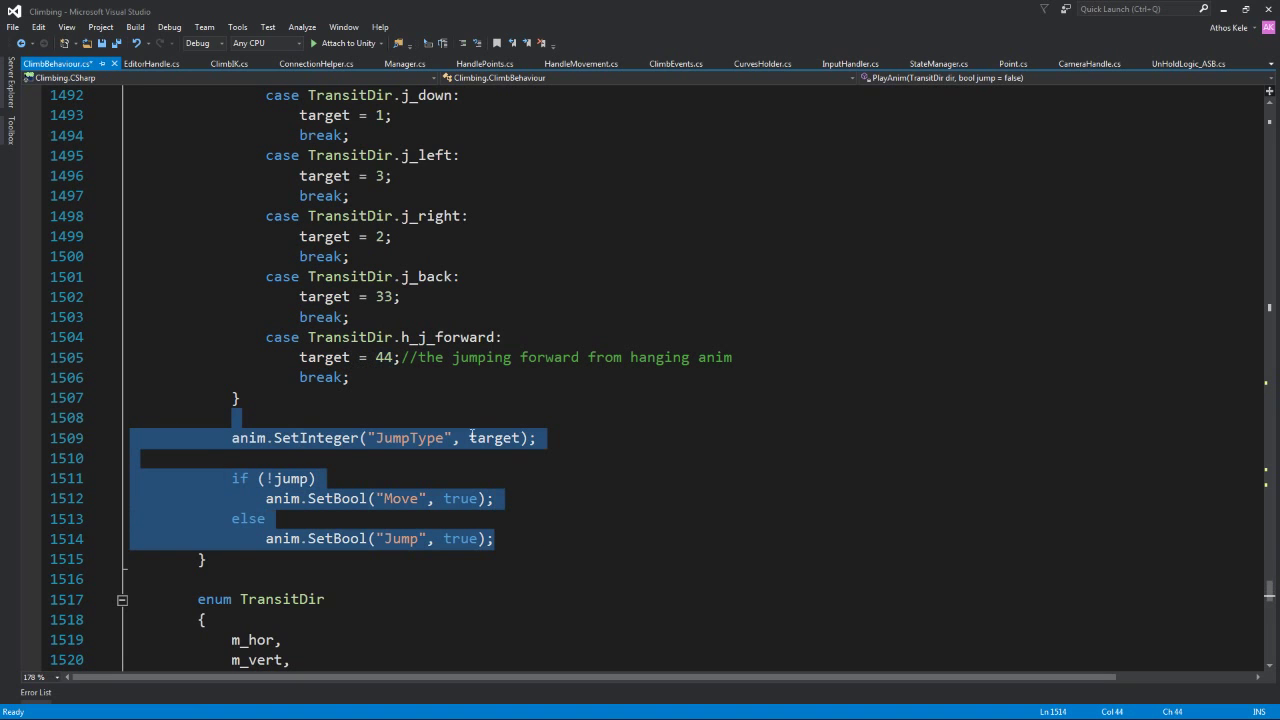
left_click(292, 377)
scroll(292, 377, "up", 7)
scroll(237, 327, "up", 1)
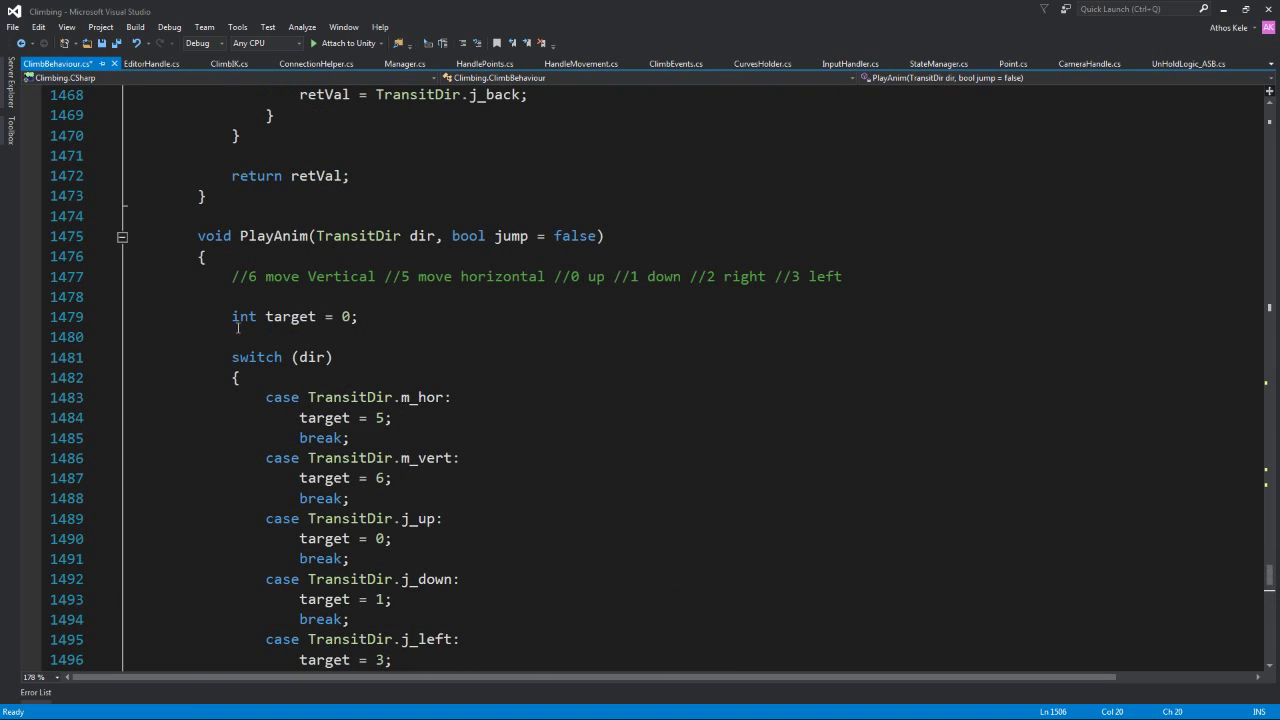
- Fold the PlayAnim method, TransitDir enum and ReturnTransitDirection method
left_click(121, 237)
left_click(247, 236)
left_click(121, 277)
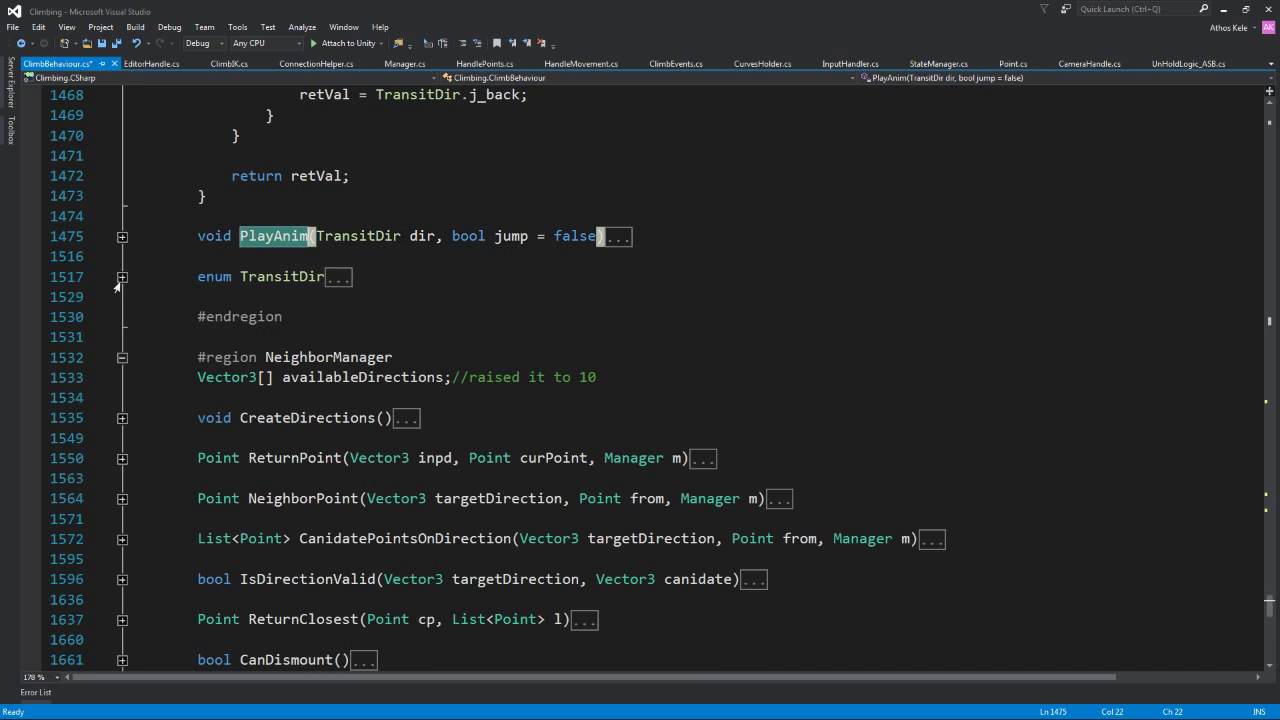
scroll(228, 317, "up", 6)
scroll(228, 317, "up", 4)
scroll(228, 317, "up", 5)
scroll(228, 317, "up", 4)
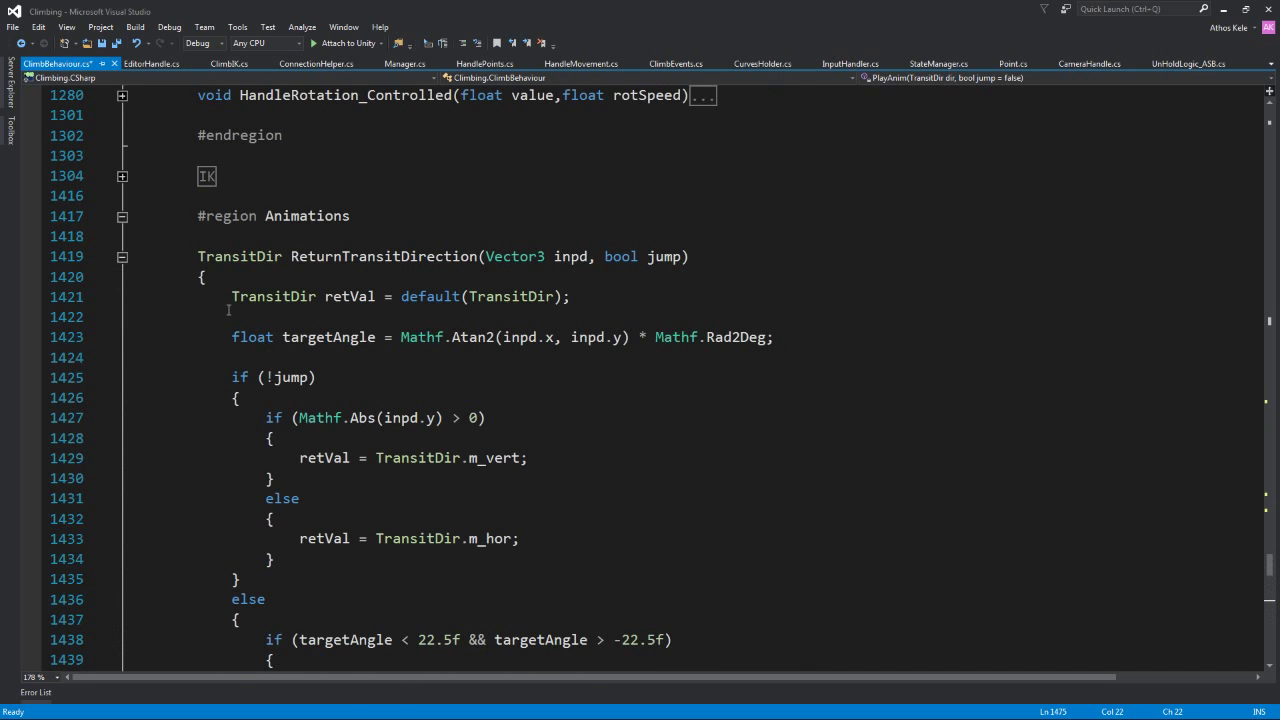
left_click(121, 259)
scroll(951, 417, "up", 4)
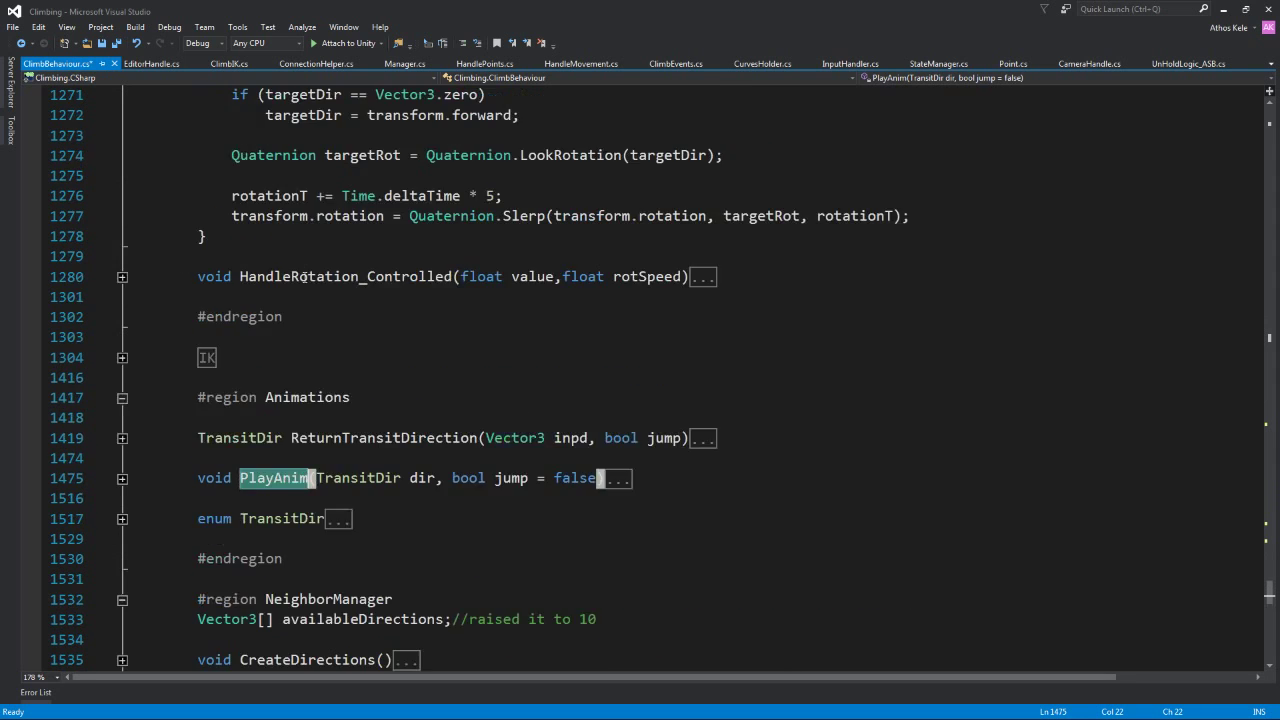
scroll(951, 417, "up", 4)
scroll(951, 417, "up", 2)
scroll(951, 417, "up", 1)
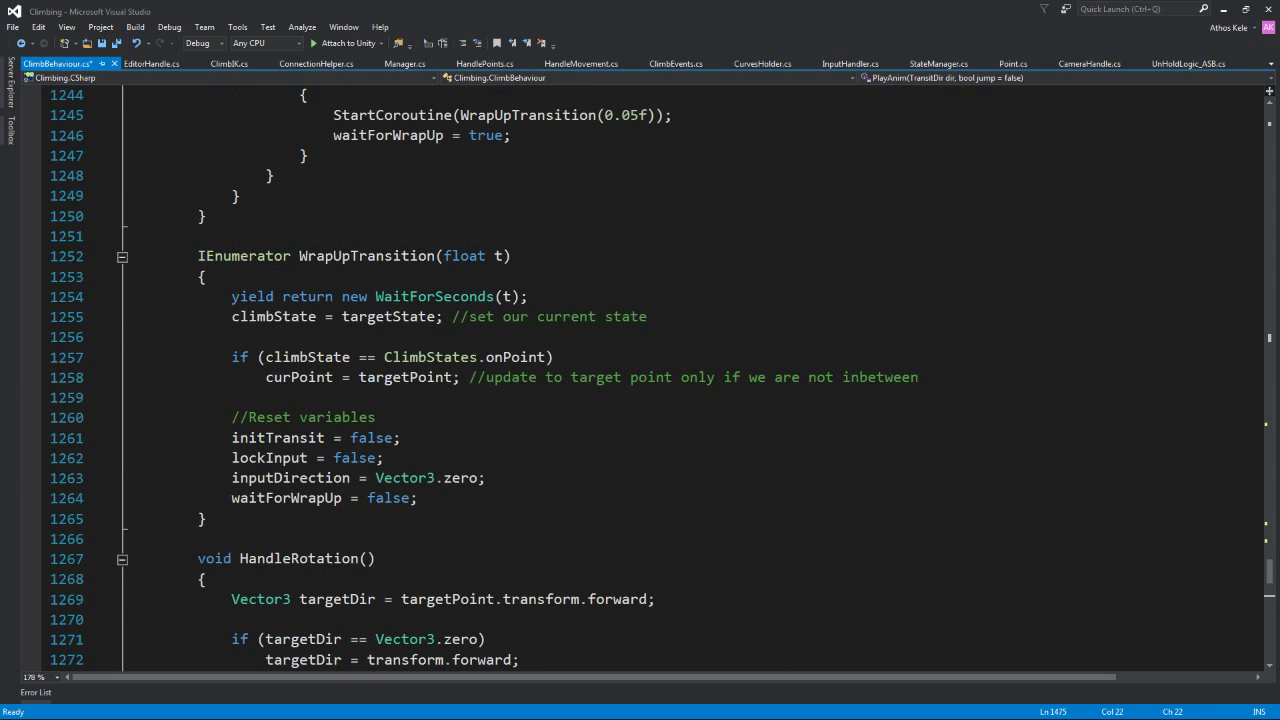
- Go to UpdateConnectionTransitionByType and remove the hanging_turn_around case bookmark
key("ctrl+minus")
scroll(472, 387, "up", 6)
scroll(472, 387, "up", 6)
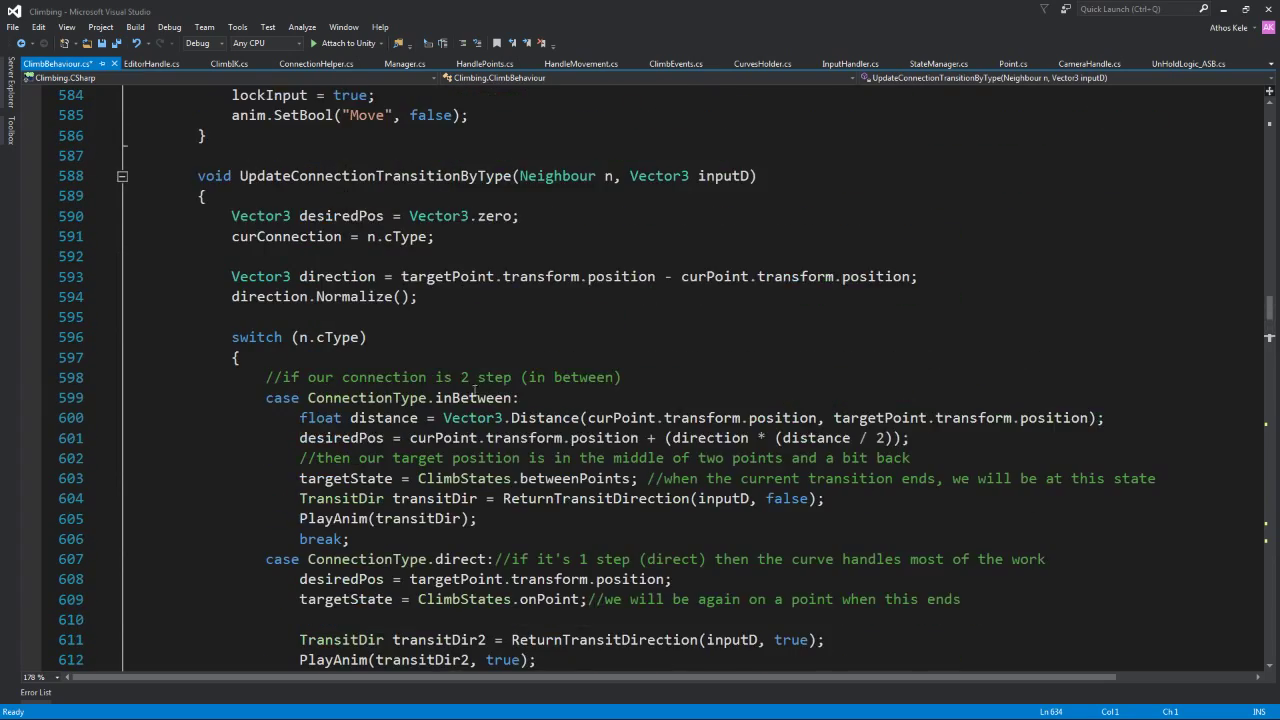
scroll(472, 387, "up", 1)
double_click(410, 236)
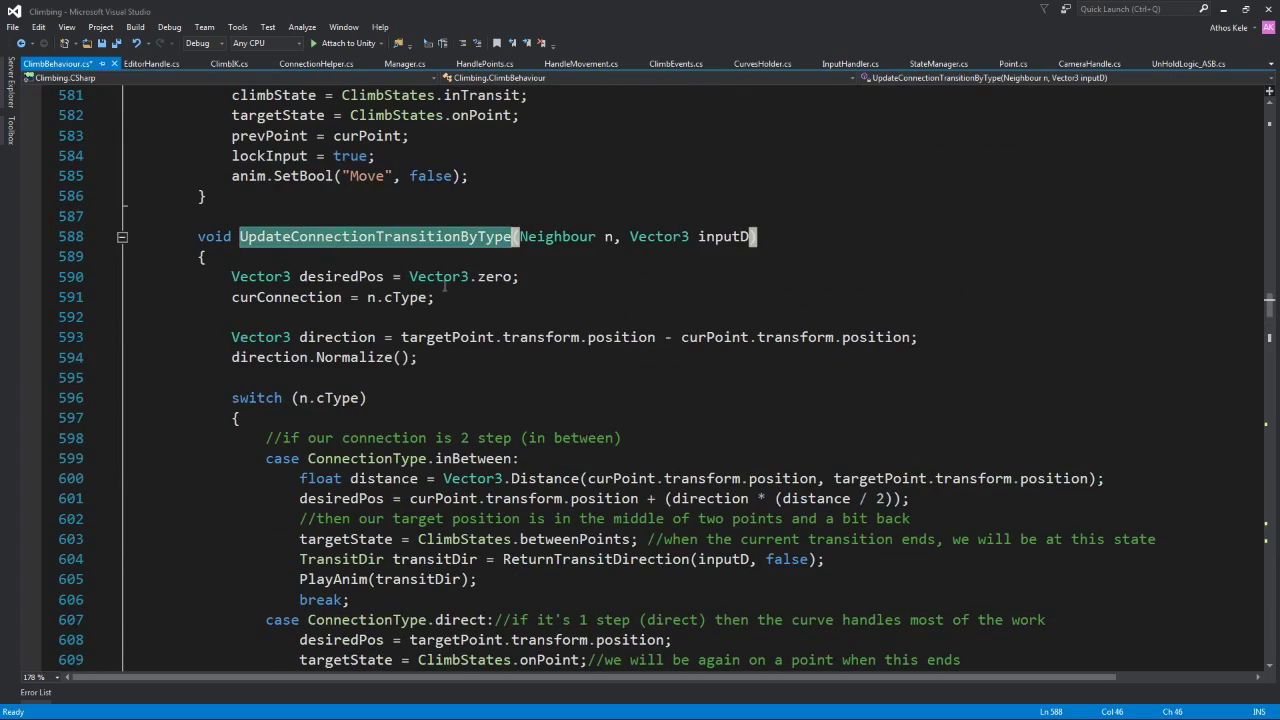
scroll(505, 337, "down", 5)
scroll(505, 337, "down", 4)
scroll(505, 337, "down", 3)
scroll(573, 505, "down", 1)
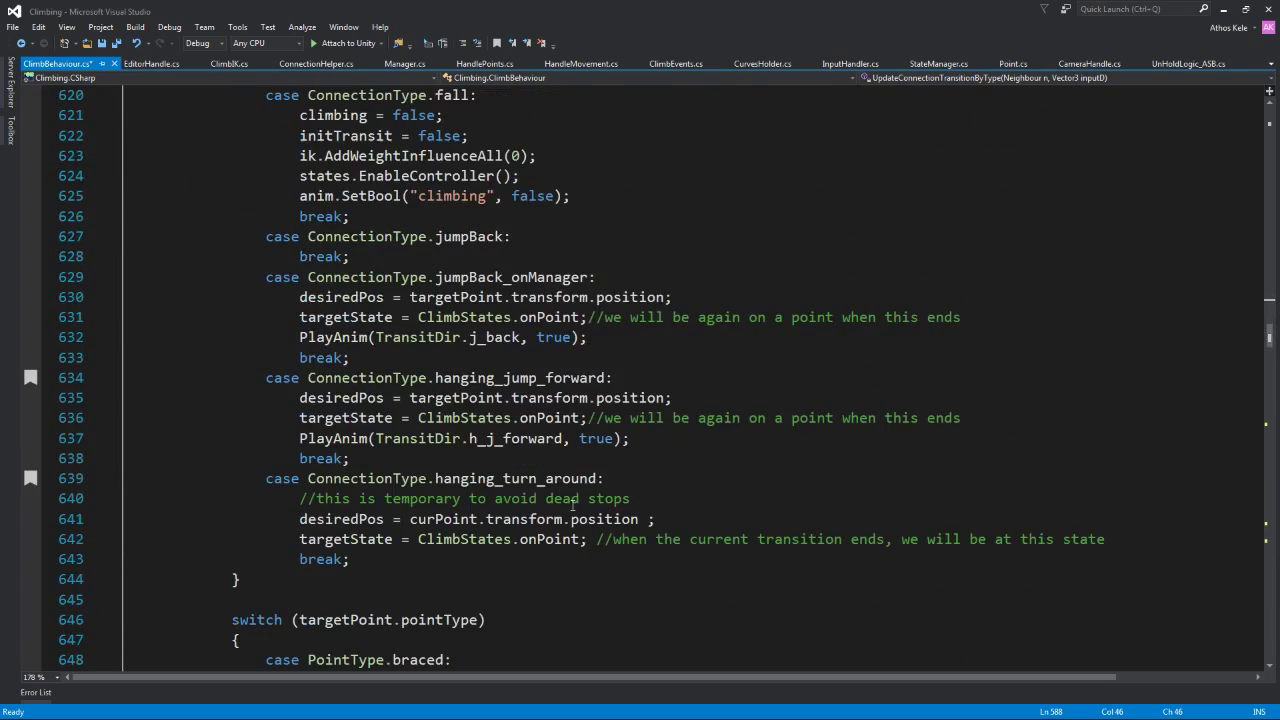
left_click_drag(606, 478, 1140, 539)
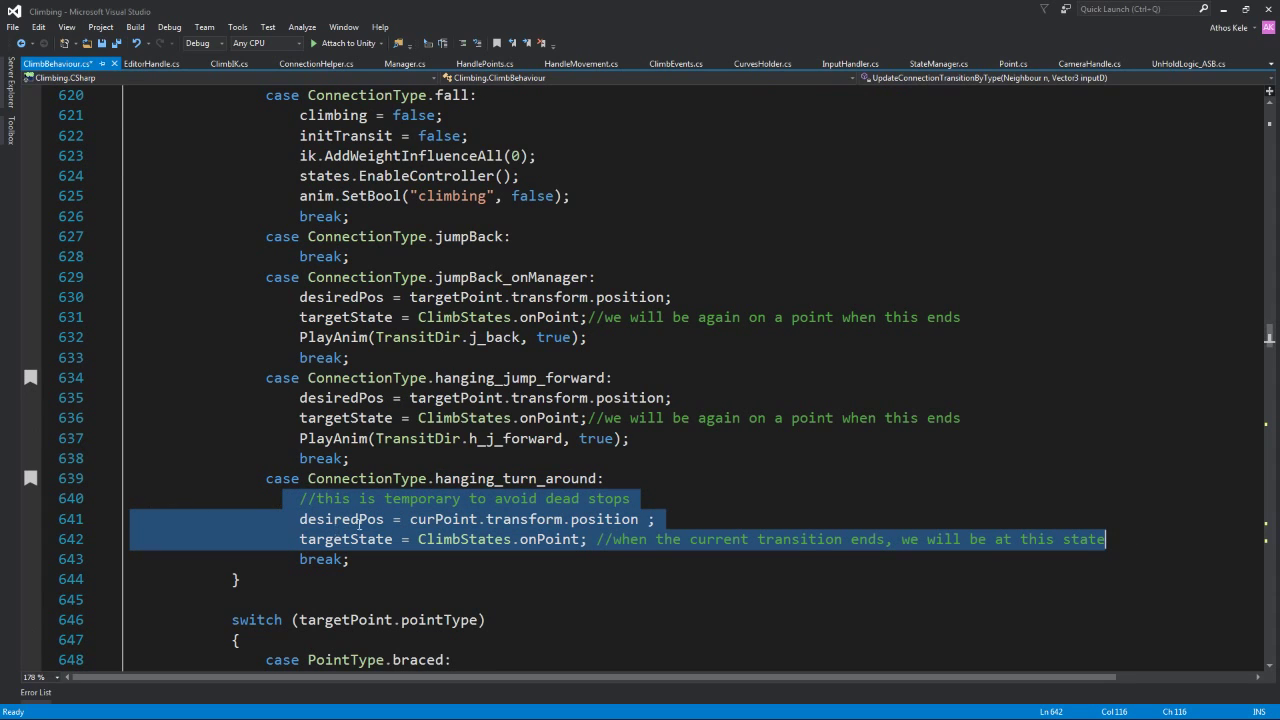
left_click(257, 487)
key("ctrl+k")
key("ctrl+k")
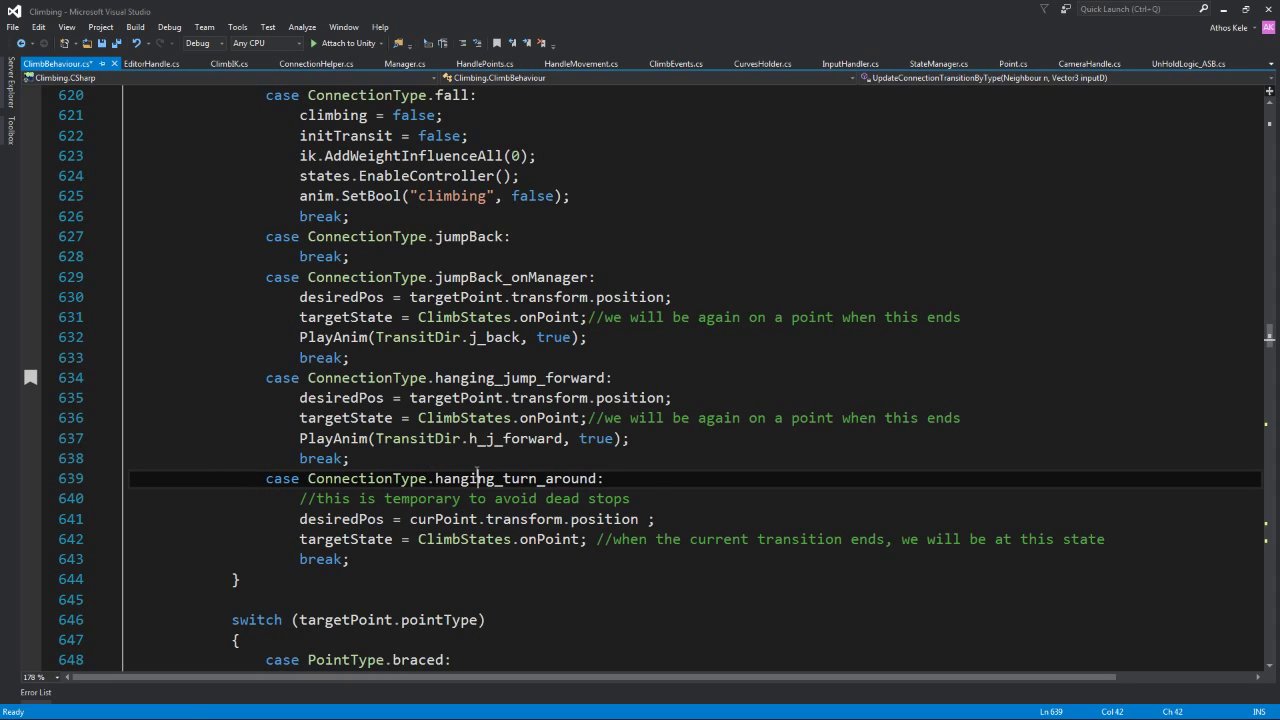
- Review the hanging_jump_forward case's desiredPos, targetState and PlayAnim h_j_forward, then return to isOnOpossite
double_click(487, 478)
left_click(504, 458)
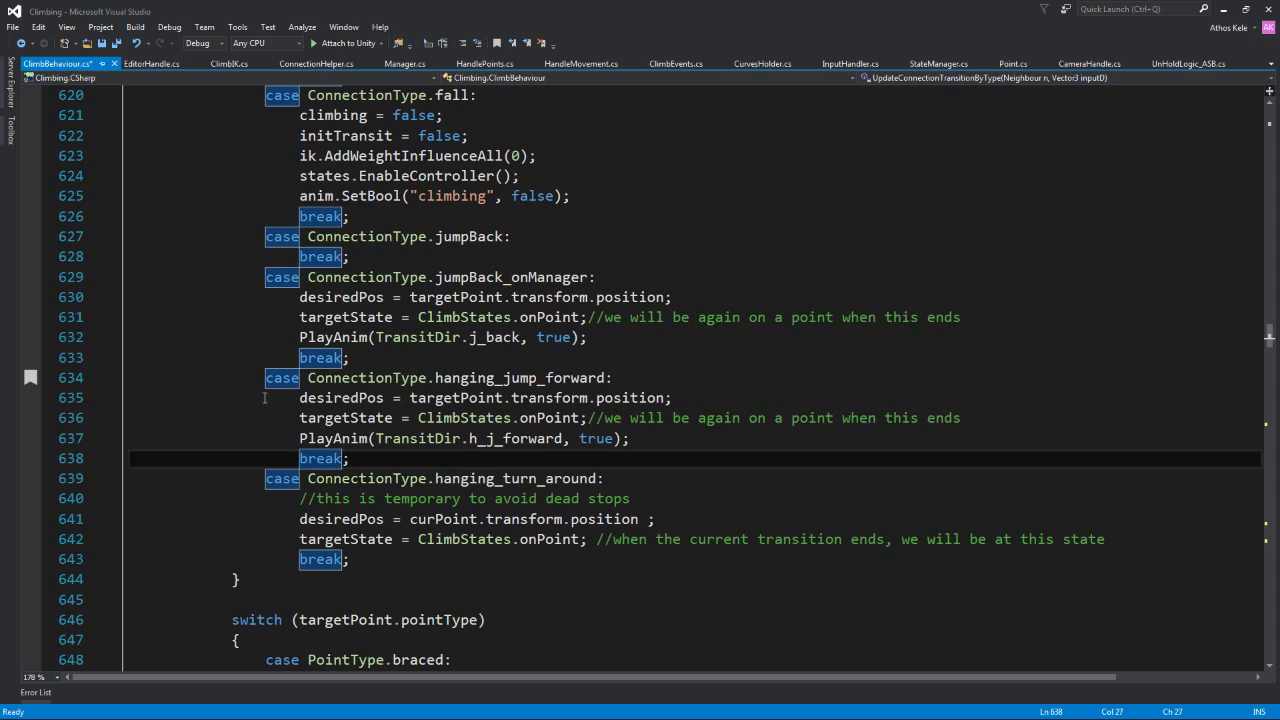
left_click_drag(257, 397, 650, 432)
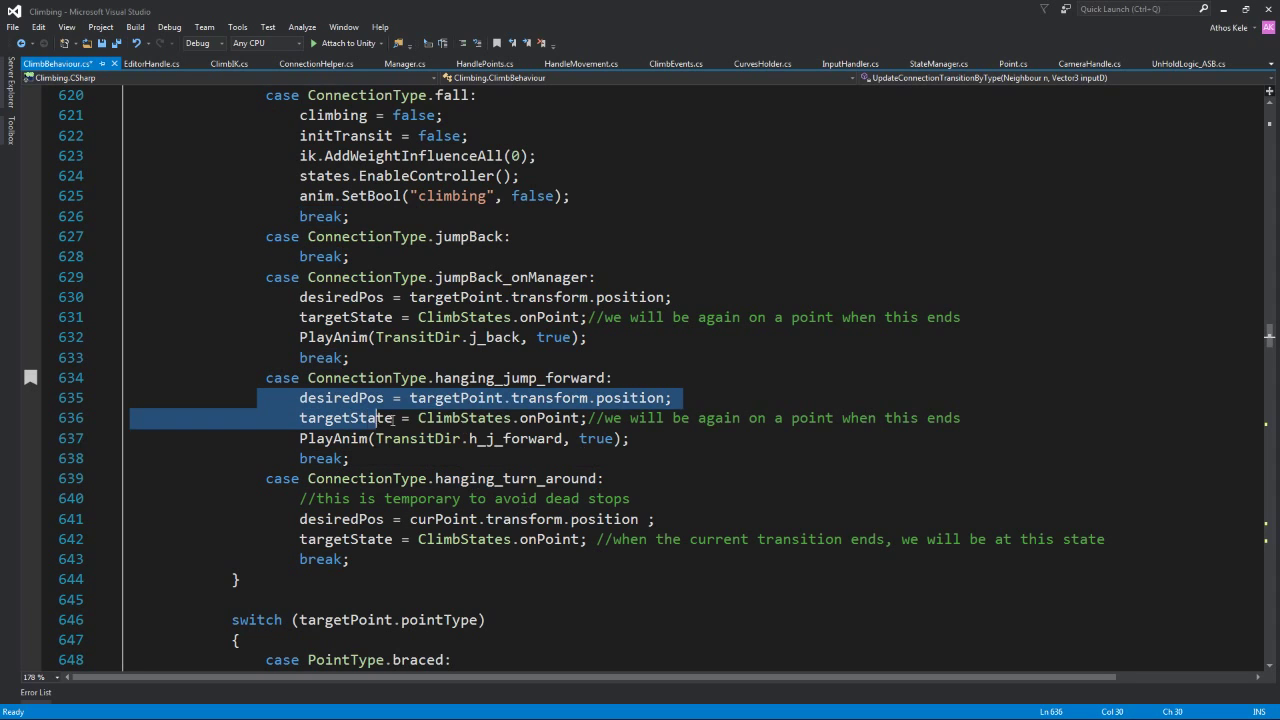
left_click(266, 380)
double_click(489, 380)
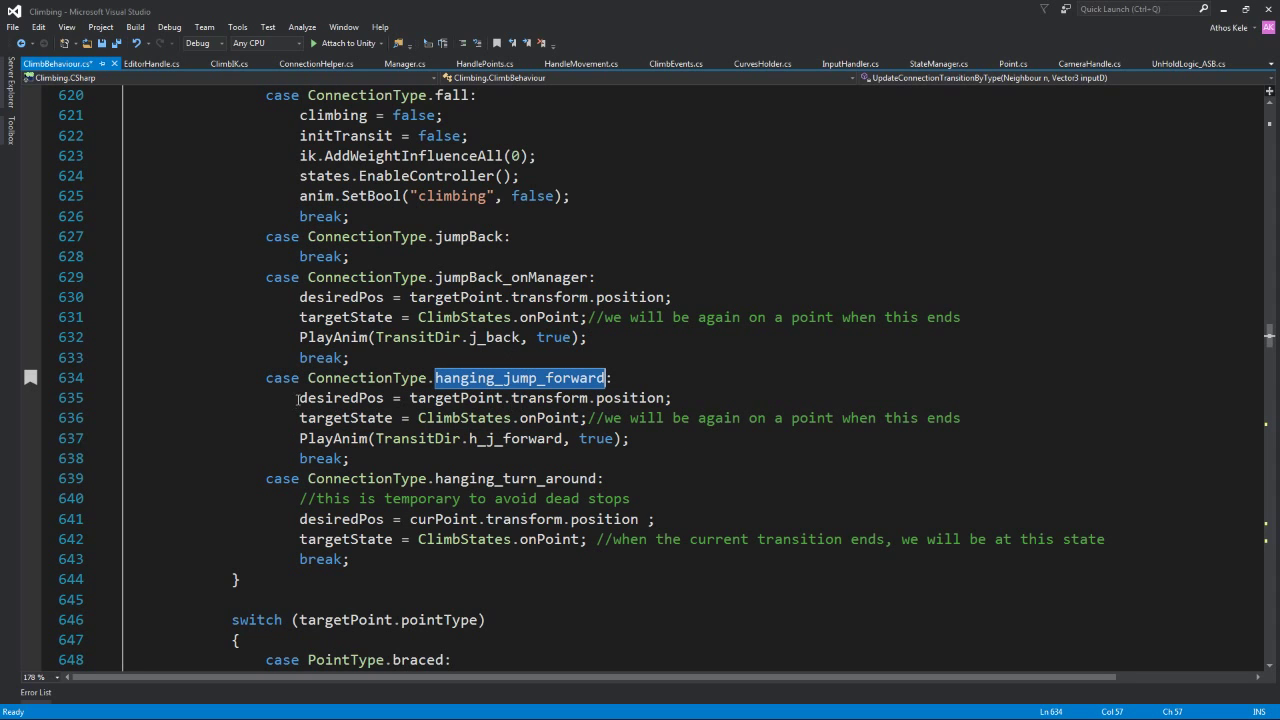
left_click(348, 378)
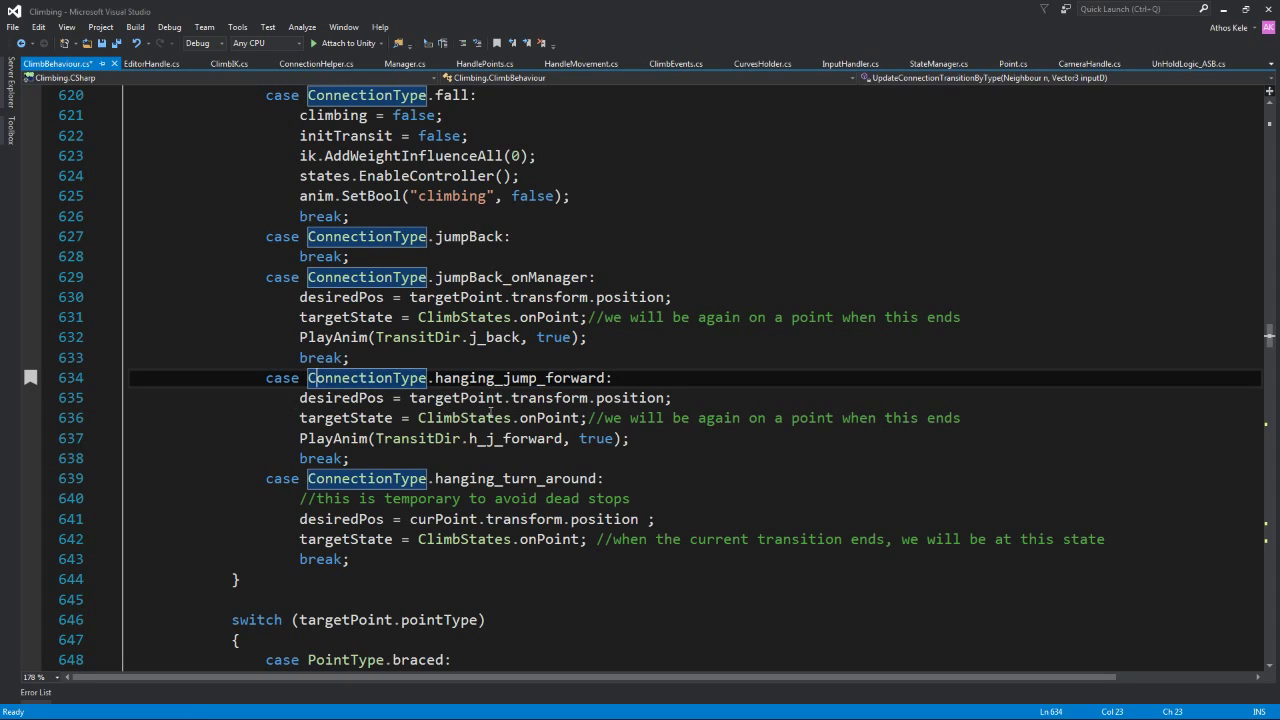
left_click_drag(299, 398, 676, 398)
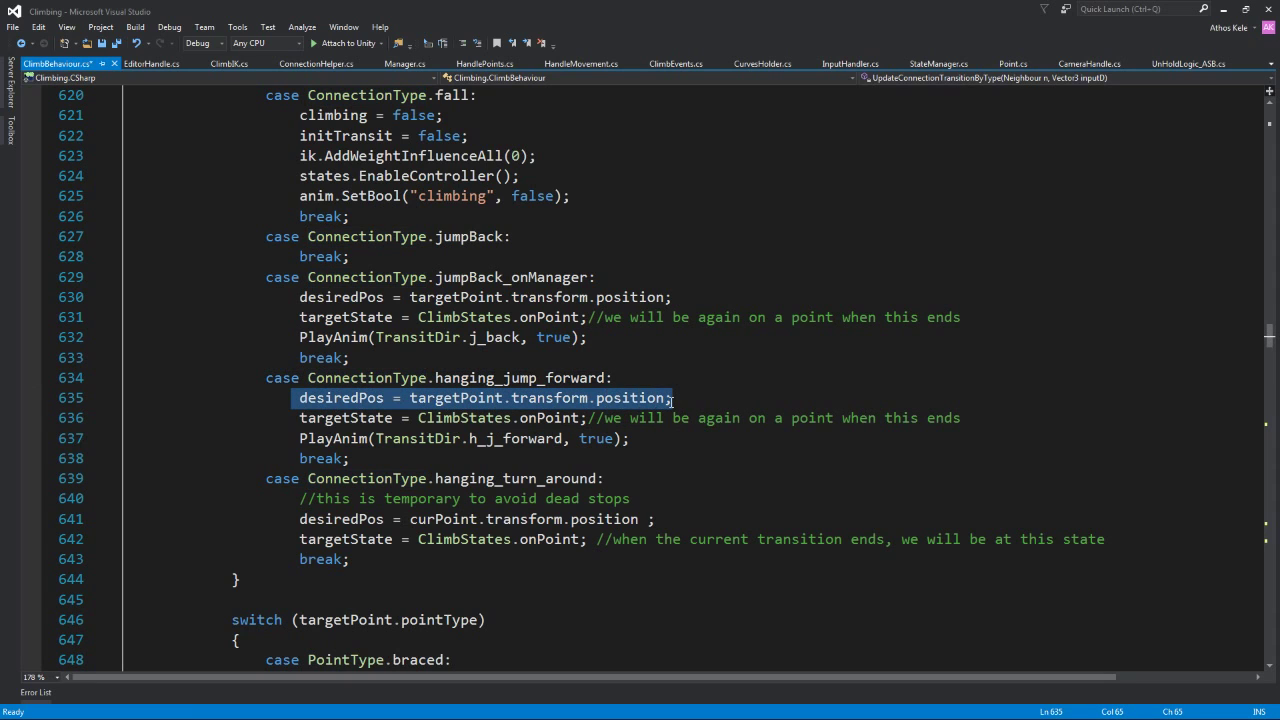
left_click(343, 418)
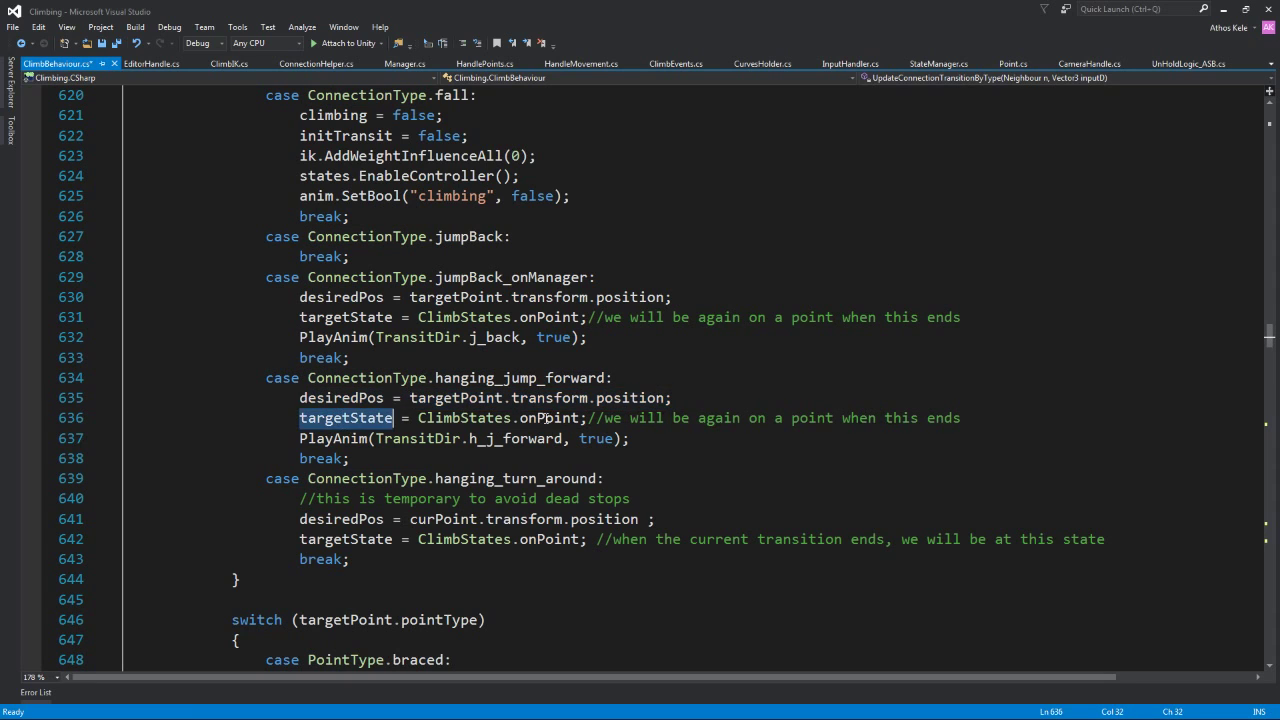
left_click(580, 418)
left_click(684, 418)
left_click_drag(299, 440, 656, 446)
double_click(511, 440)
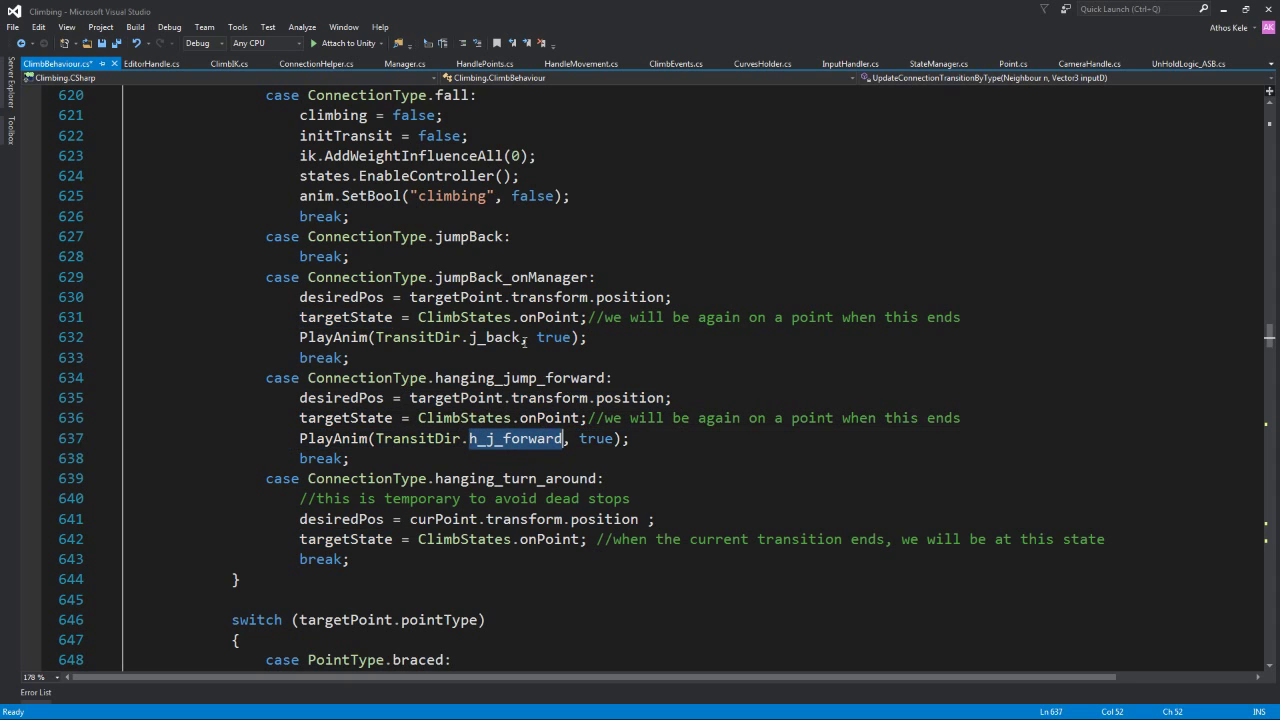
key("ctrl+minus")
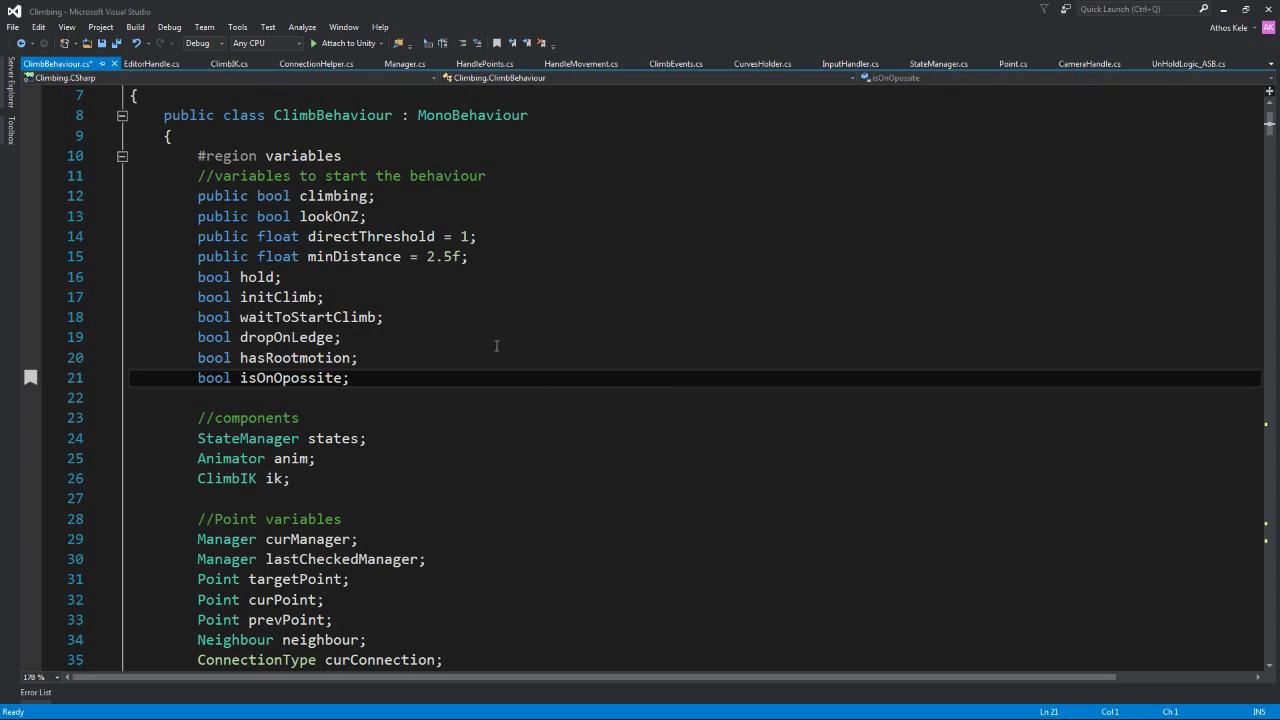
- Collapse OnPoint, OnPointHanging, DoConnectionTypeChecks, BetweenPoints and UpdateConnectionTransitionByType methods
left_click_drag(185, 383, 350, 380)
left_click(191, 378)
scroll(447, 437, "down", 10)
scroll(447, 437, "down", 12)
scroll(447, 437, "down", 7)
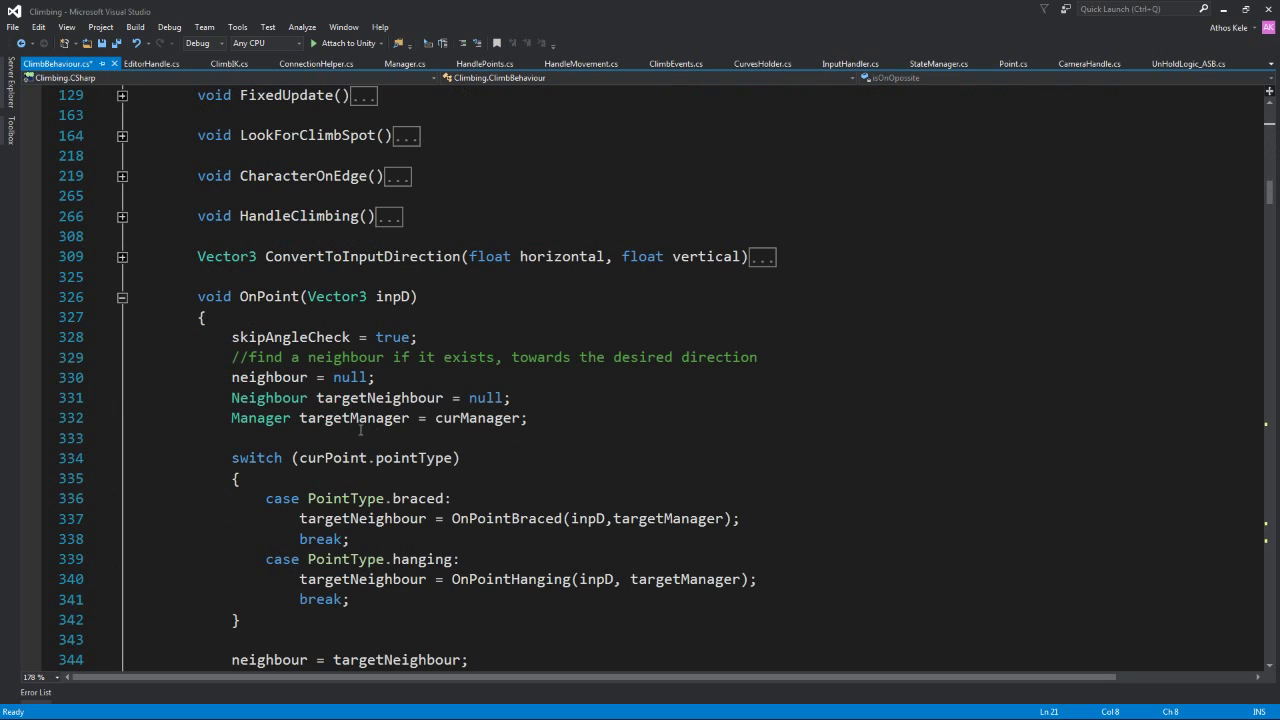
left_click(121, 297)
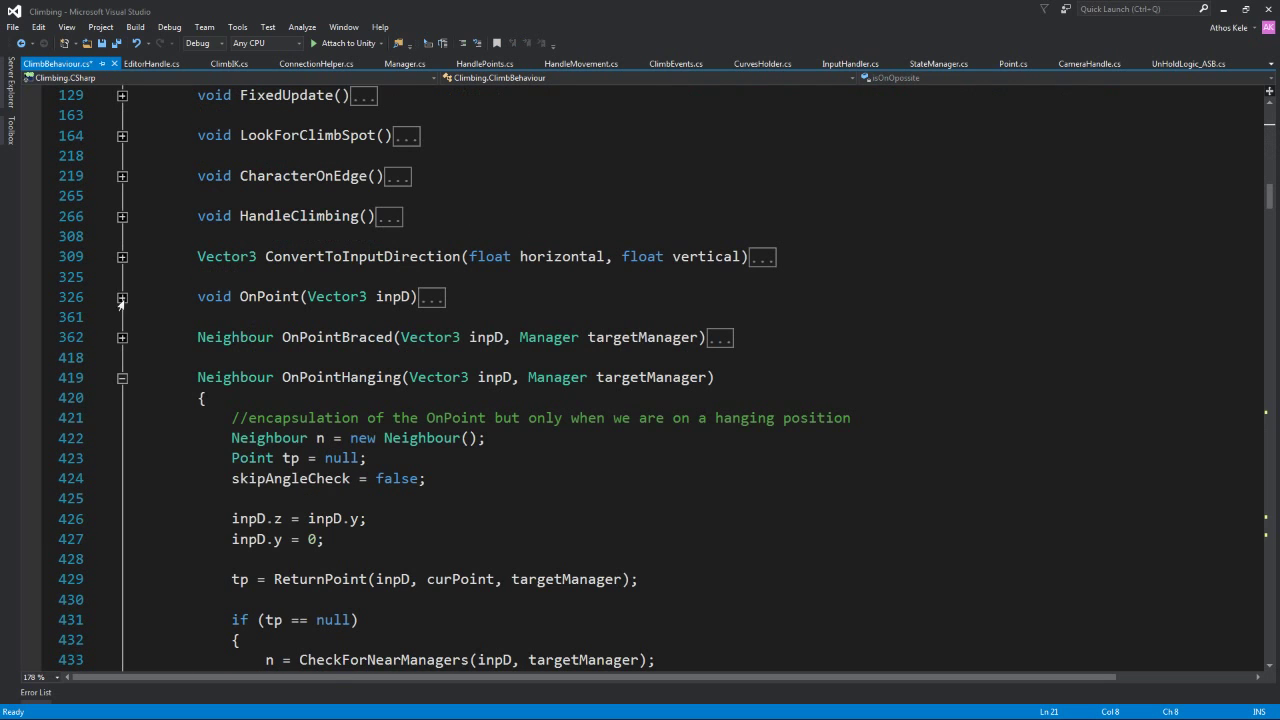
left_click(121, 378)
left_click(121, 498)
scroll(114, 510, "down", 4)
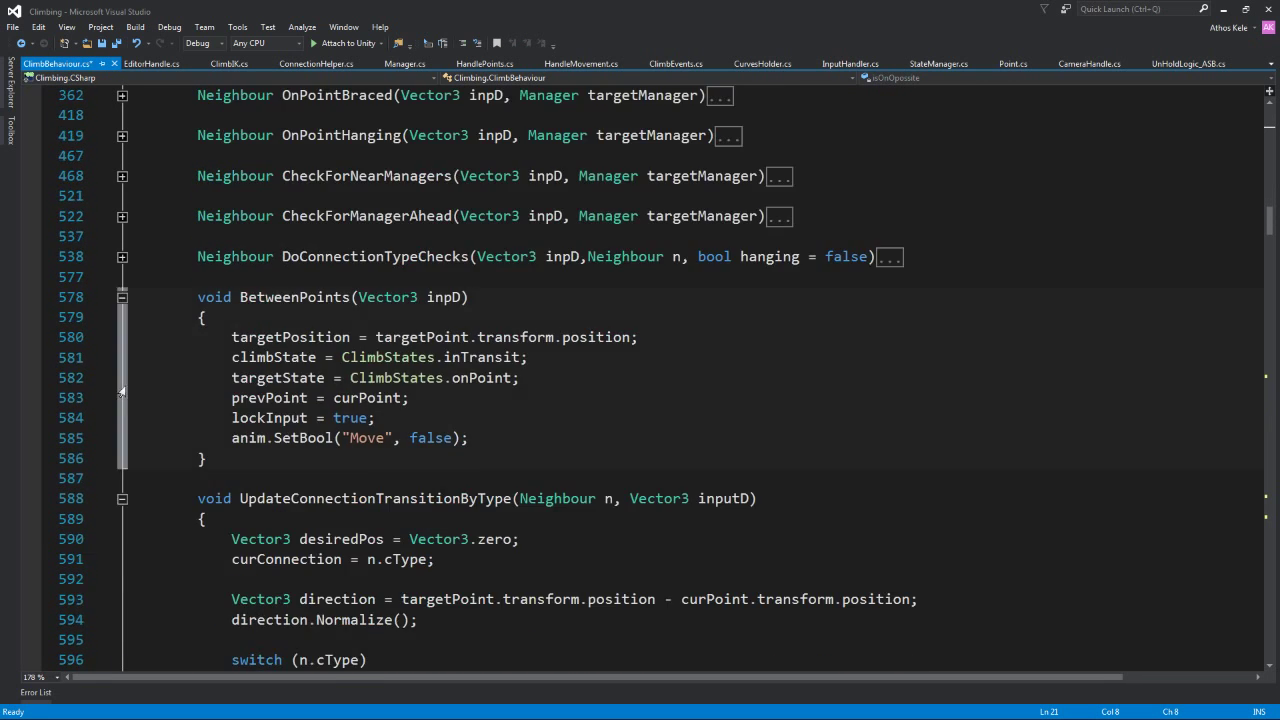
left_click(121, 297)
left_click(121, 337)
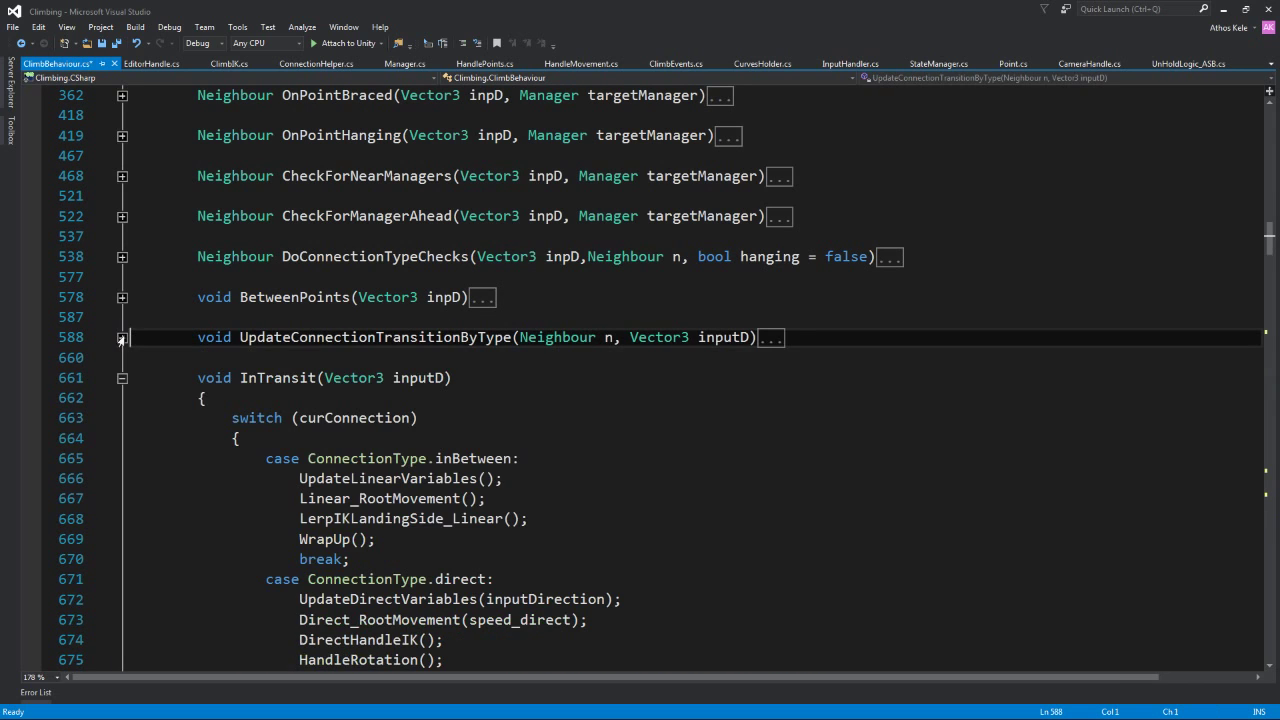
- Locate the InTransit switch and highlight its hanging_jump_forward case body
scroll(313, 296, "down", 3)
left_click_drag(215, 194, 534, 417)
left_click(534, 417)
scroll(560, 450, "down", 5)
scroll(586, 481, "down", 3)
left_click(610, 458)
scroll(478, 390, "down", 3)
mouse_move(305, 316)
left_mouse_down()
mouse_move(443, 397)
mouse_move(410, 417)
left_mouse_up()
left_click(410, 417)
mouse_move(266, 337)
left_mouse_down()
mouse_move(736, 358)
mouse_move(757, 330)
left_mouse_up()
- Select the five calls inside the hanging_jump_forward case
scroll(743, 357, "up", 2)
scroll(600, 320, "up", 4)
scroll(362, 276, "up", 2)
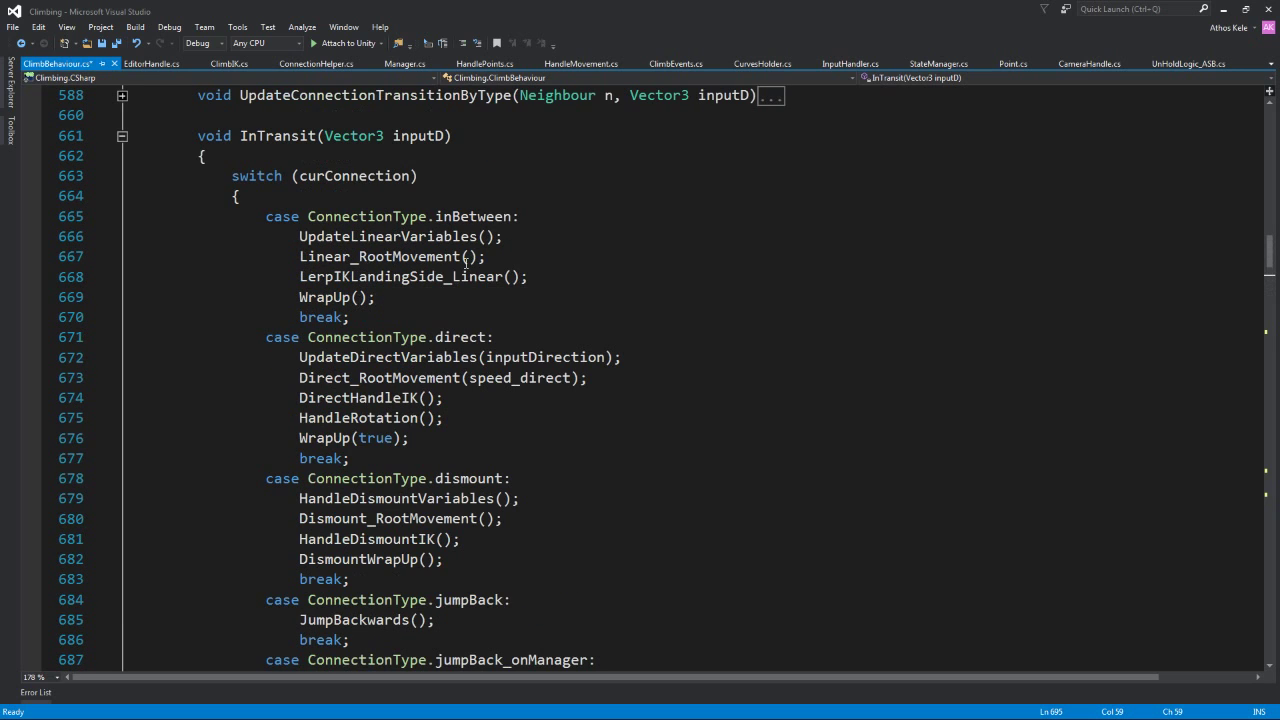
scroll(419, 307, "down", 1)
scroll(419, 307, "down", 4)
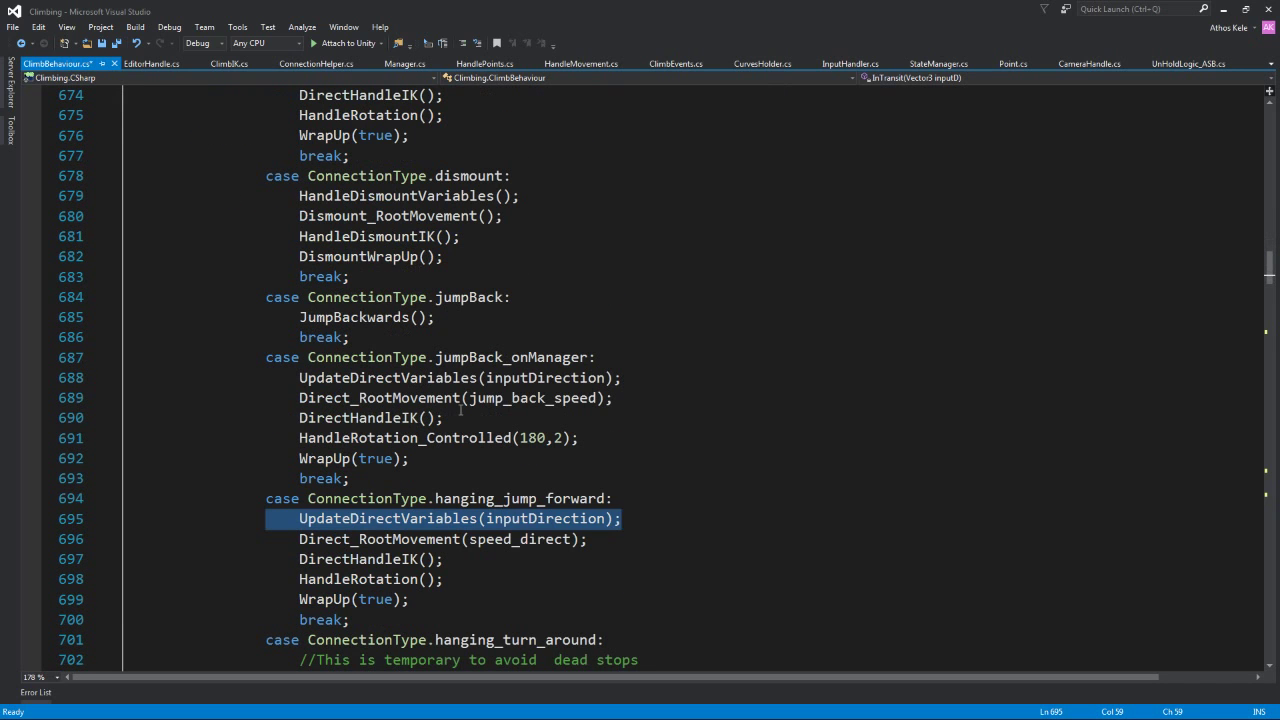
left_click(513, 597)
left_click_drag(410, 599, 290, 528)
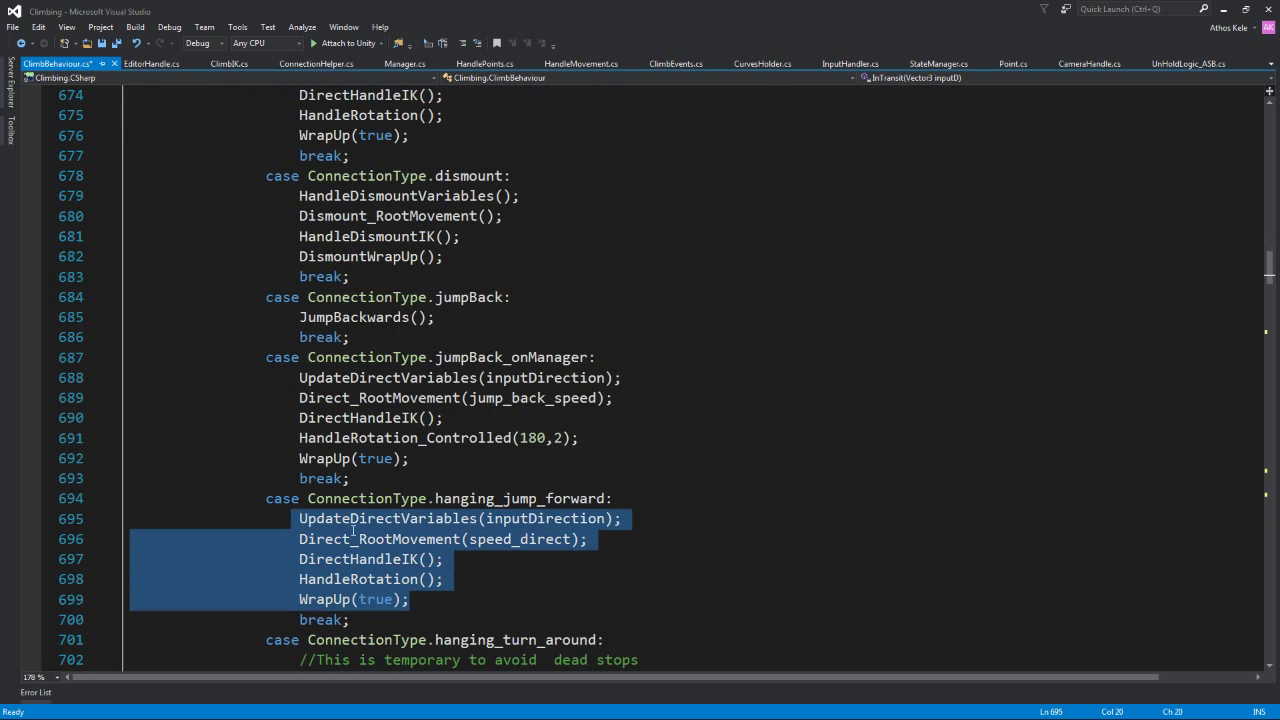
- Inspect the case's inputDirection, speed_direct, DirectHandleIK, HandleRotation and WrapUp(true) calls
double_click(545, 518)
double_click(520, 539)
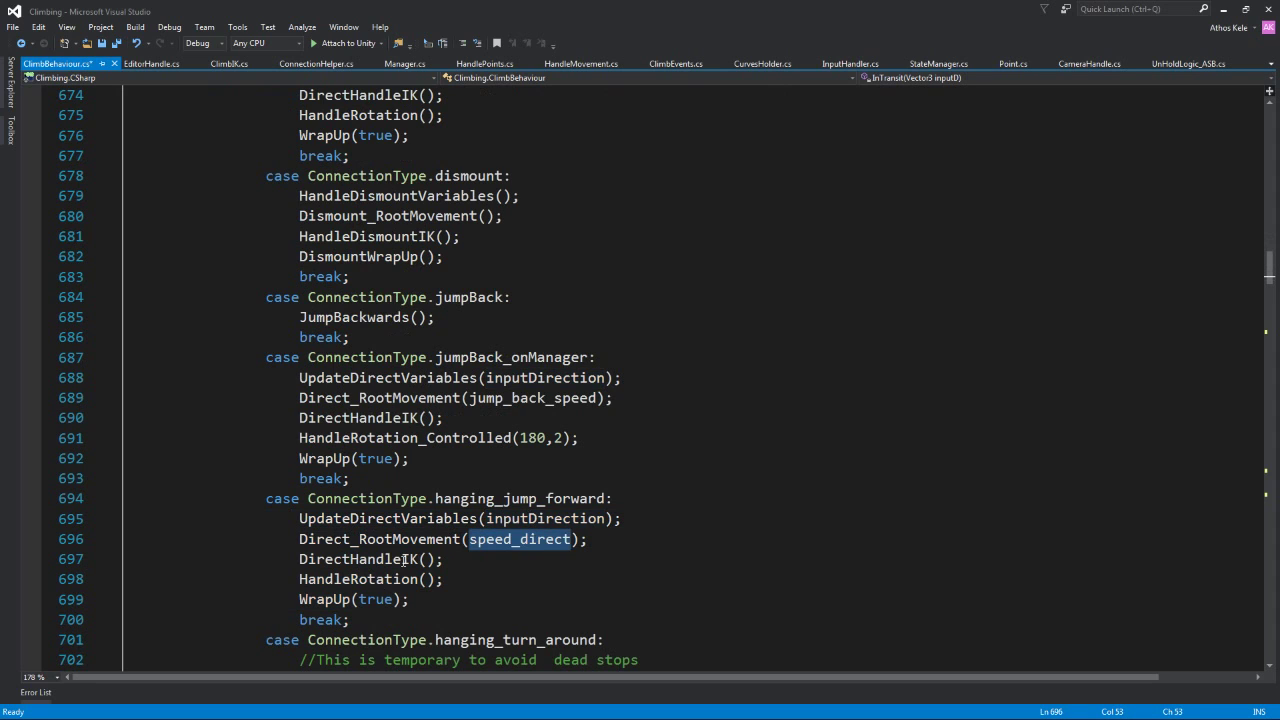
left_click_drag(300, 559, 514, 560)
left_click(514, 560)
left_click_drag(300, 579, 508, 578)
left_click(421, 599)
left_click_drag(421, 599, 232, 600)
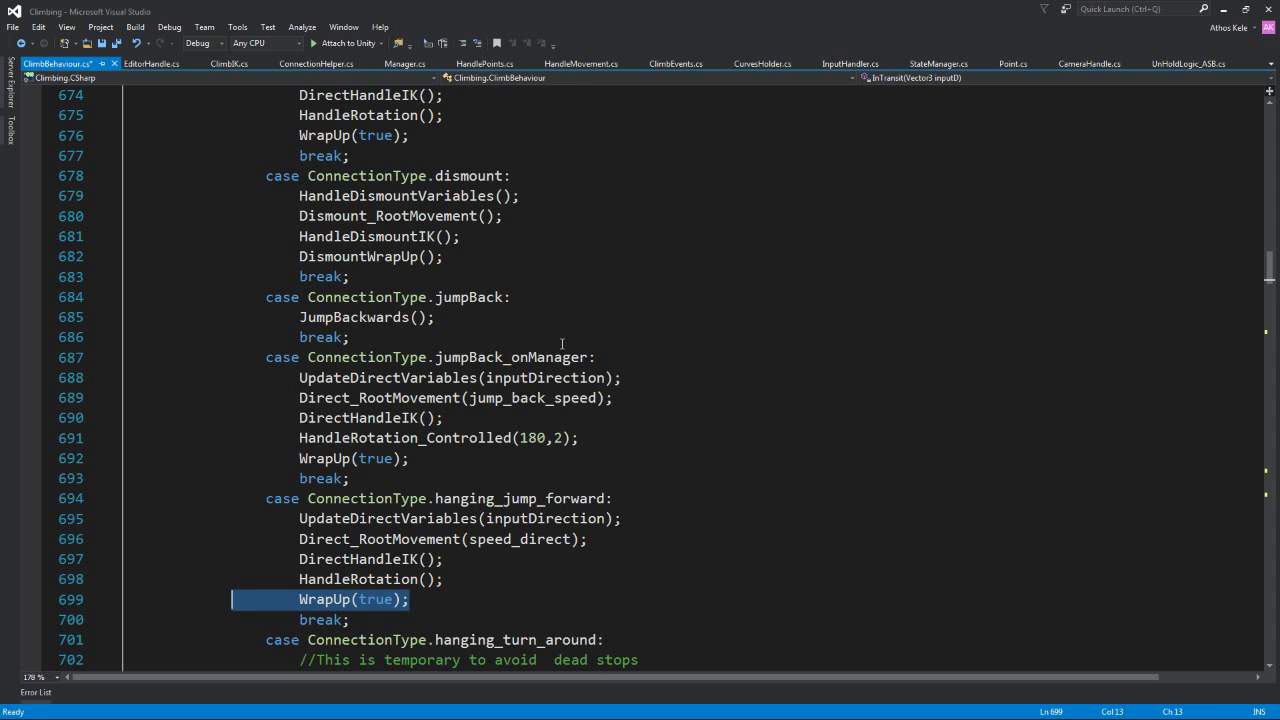
- Review the neighbouring hanging_turn_around case body in InTransit
scroll(584, 338, "up", 1)
scroll(442, 175, "up", 2)
scroll(339, 326, "up", 1)
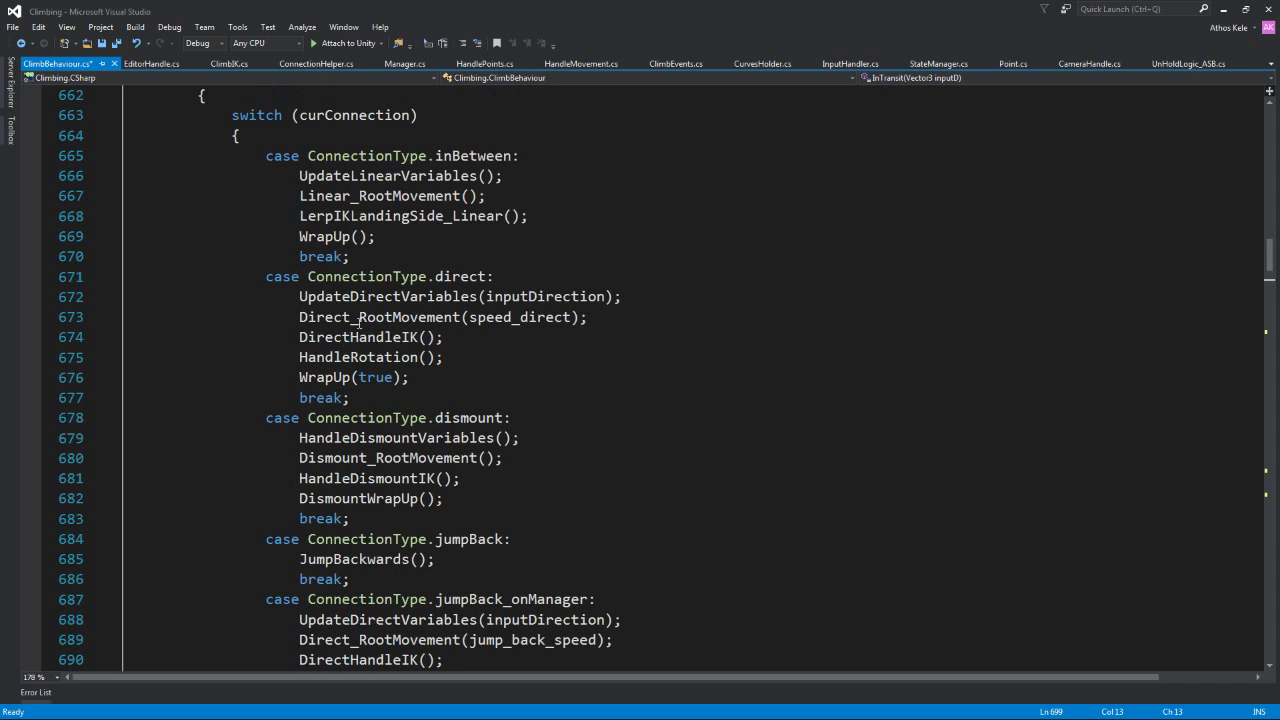
left_click_drag(278, 305, 443, 357)
scroll(565, 418, "down", 1)
scroll(570, 418, "down", 2)
scroll(578, 416, "down", 4)
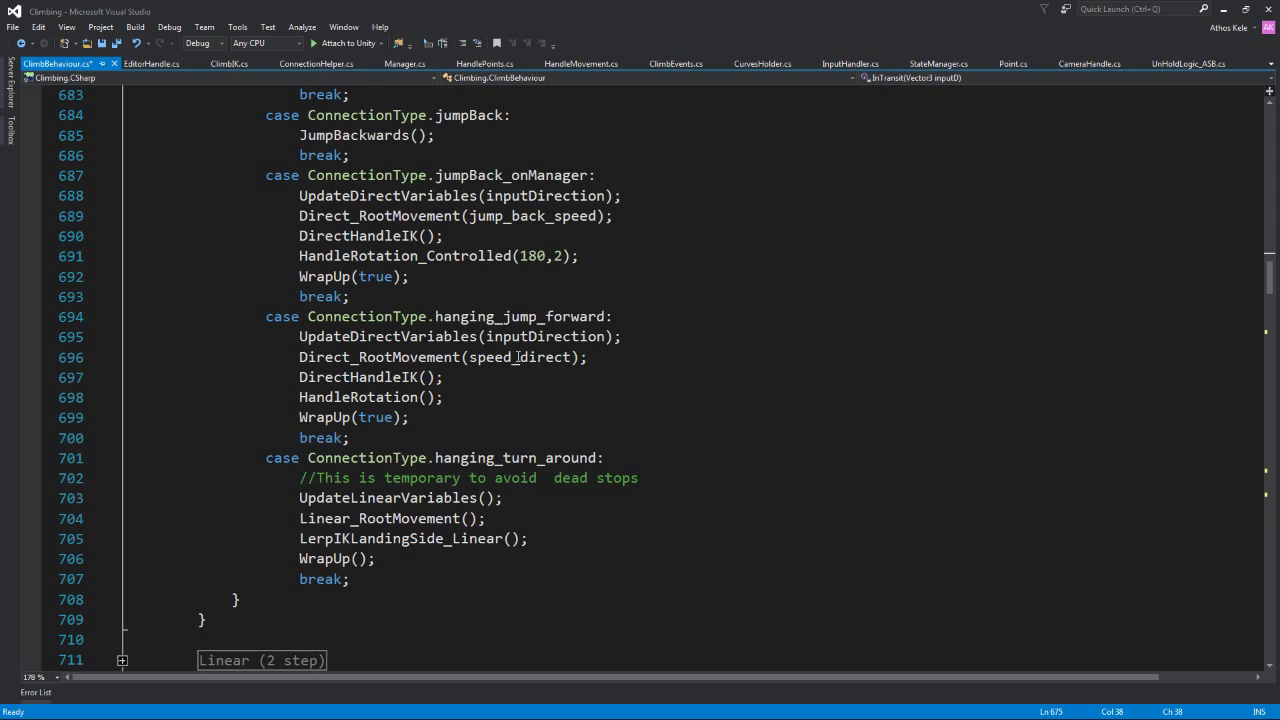
scroll(600, 380, "down", 1)
mouse_move(206, 377)
left_mouse_down()
mouse_move(396, 423)
mouse_move(600, 500)
left_mouse_up()
left_click(486, 500)
left_click_drag(486, 500, 181, 424)
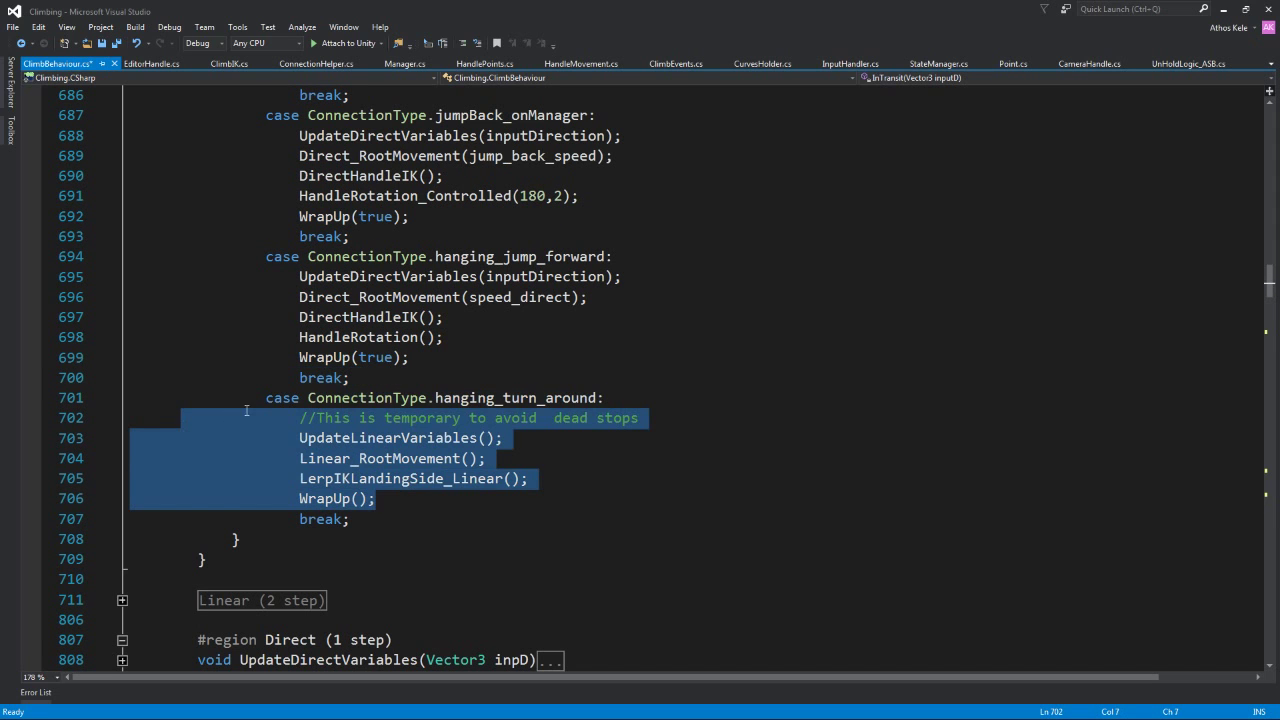
scroll(400, 400, "down", 3)
scroll(542, 378, "down", 1)
left_click(542, 378)
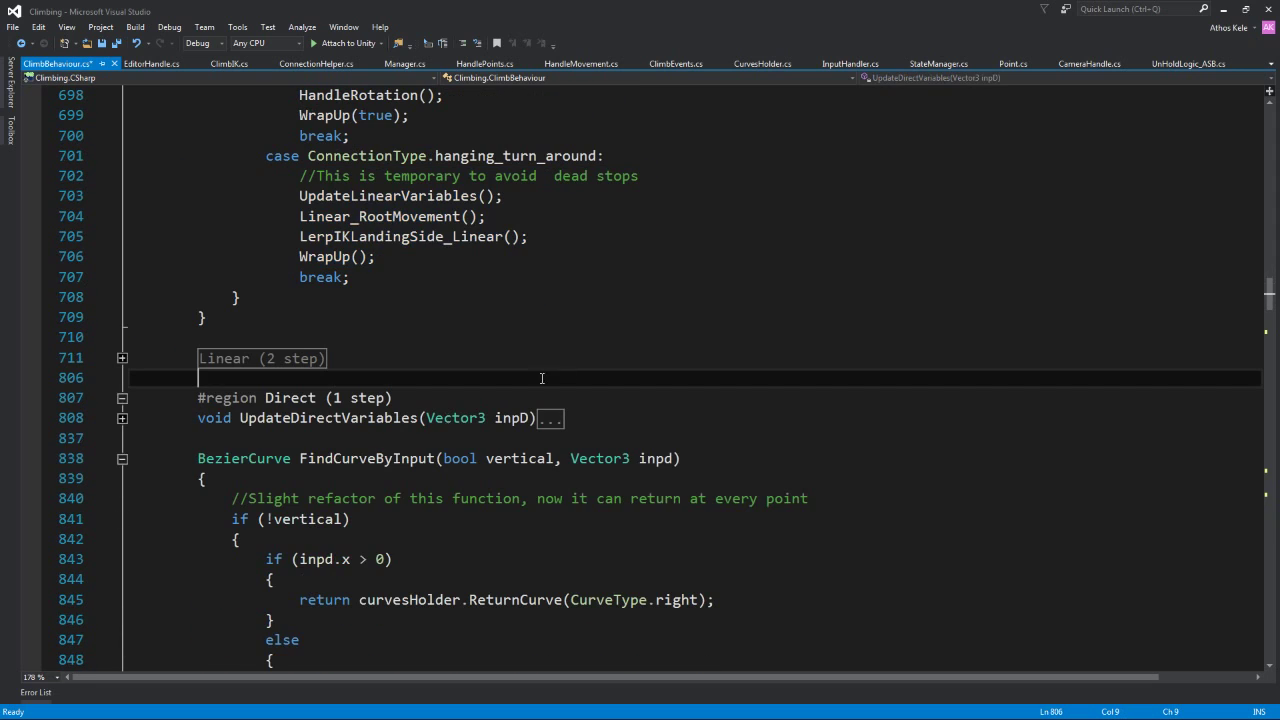
- Collapse the FindCurveByInput, Direct_RootMovement and DirectHandleIK methods
left_click(121, 458)
left_click(121, 498)
left_click(286, 498)
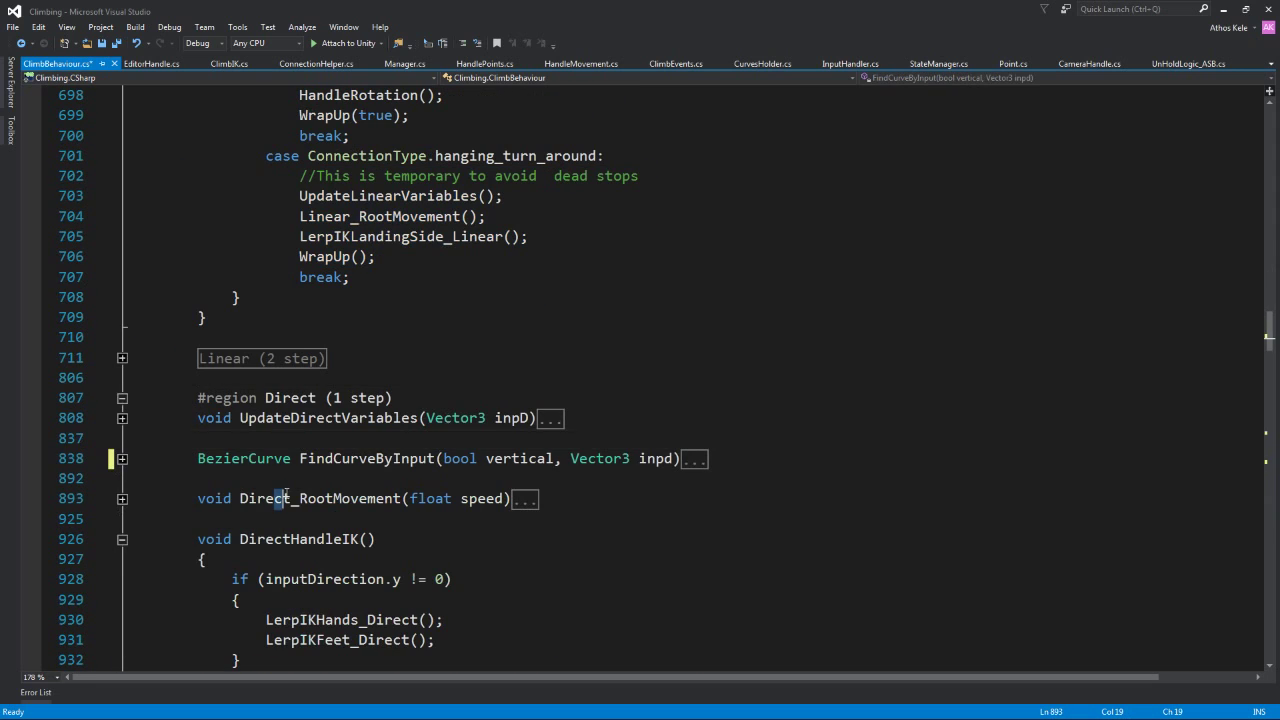
left_click(121, 539)
left_click(576, 416)
left_click(330, 358)
left_click(1227, 9)
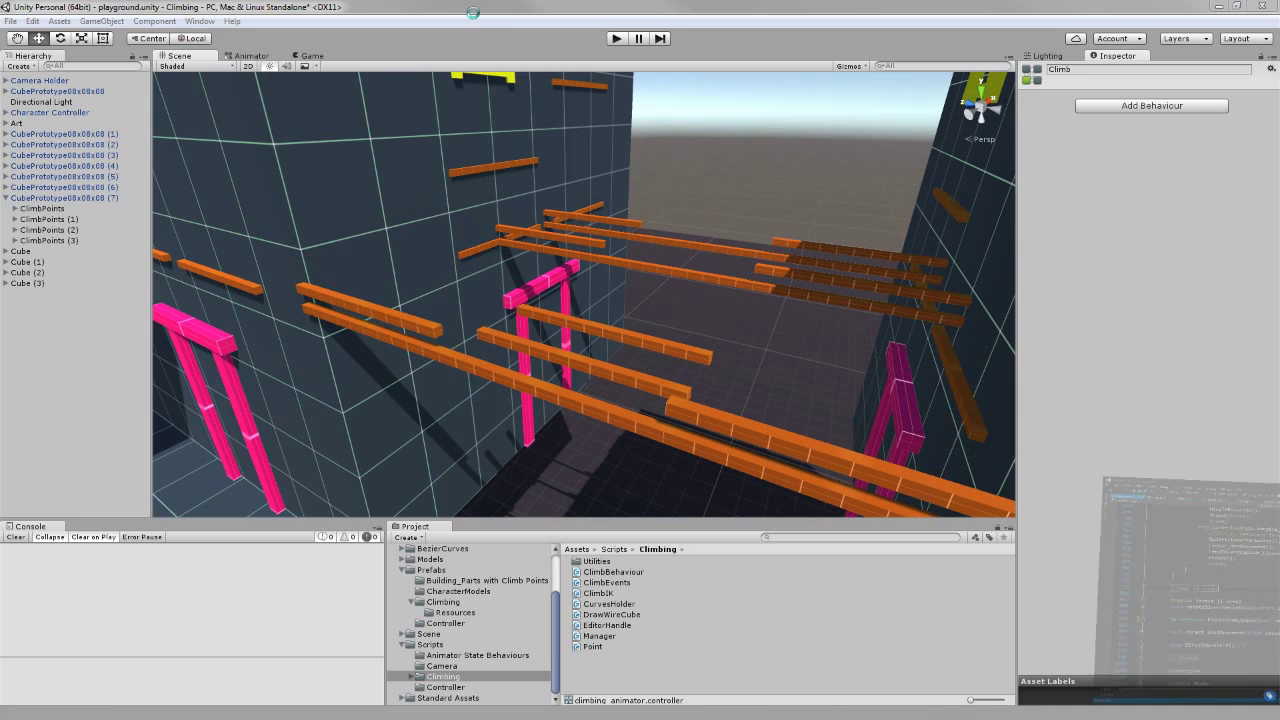
left_click(250, 55)
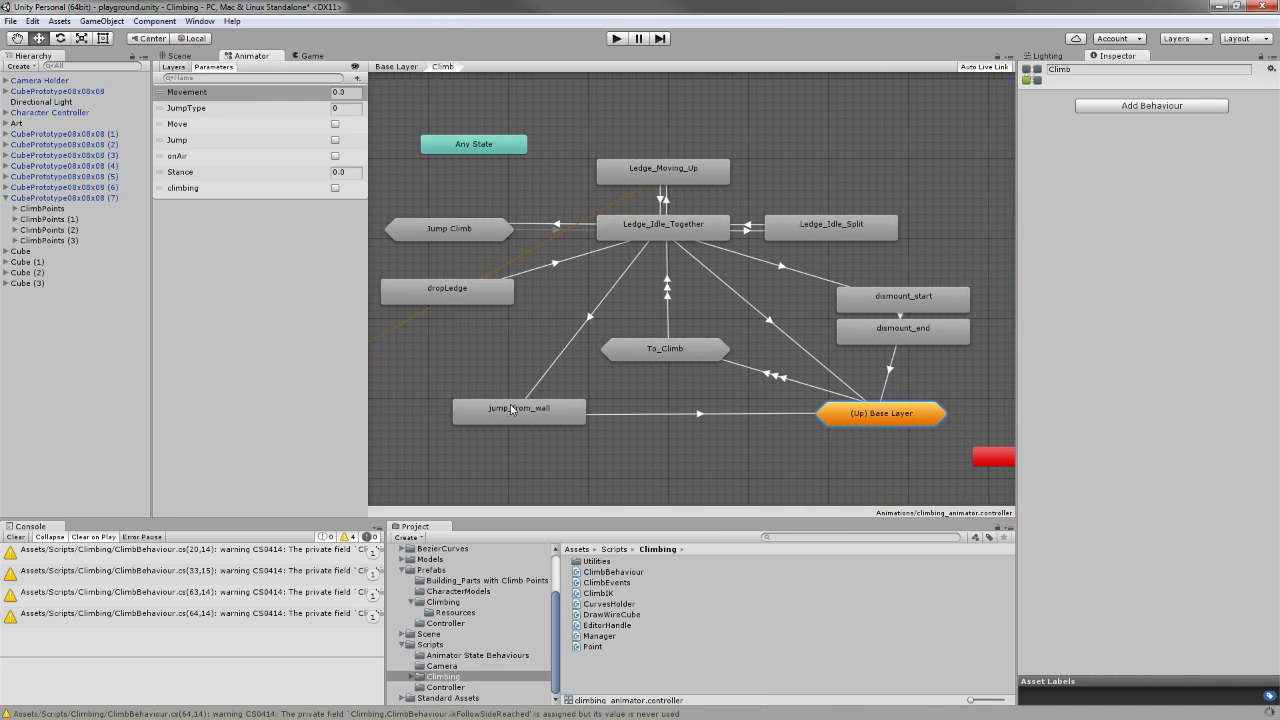
middle_click_drag(542, 398, 591, 371)
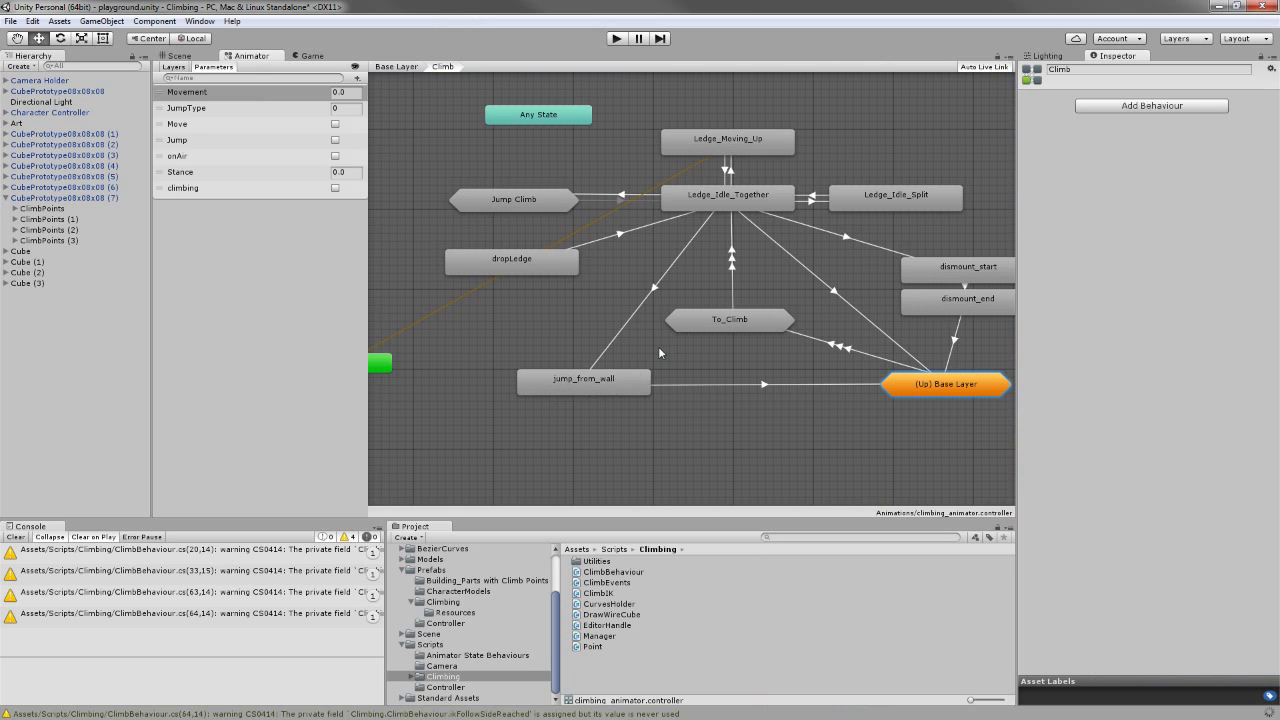
middle_click_drag(661, 346, 614, 352)
left_click(660, 328)
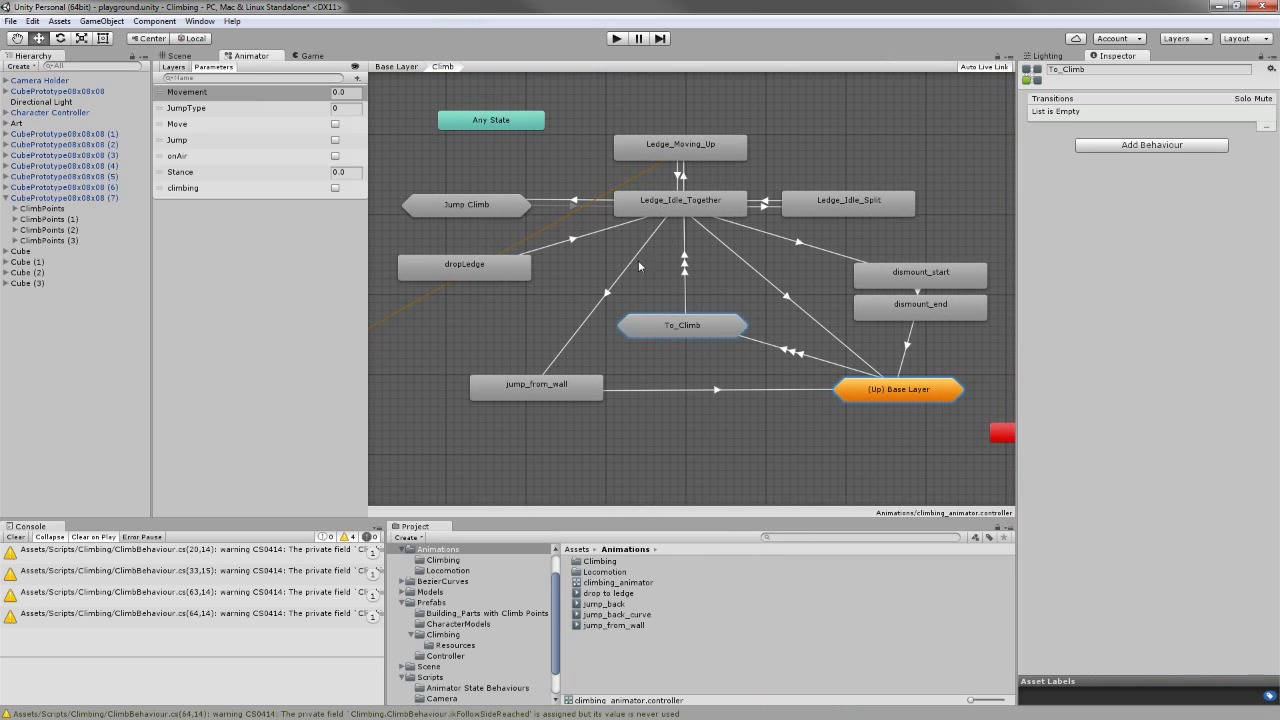
double_click(668, 322)
left_click(505, 377)
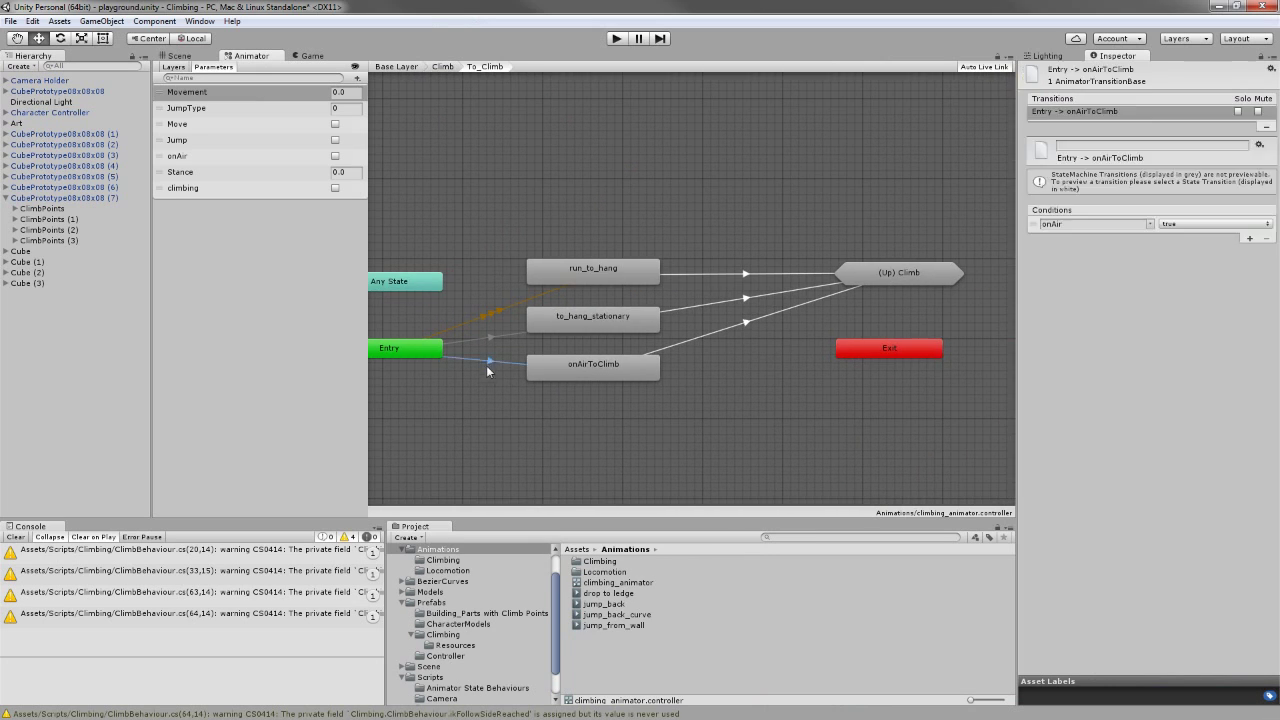
middle_click_drag(561, 364, 608, 363)
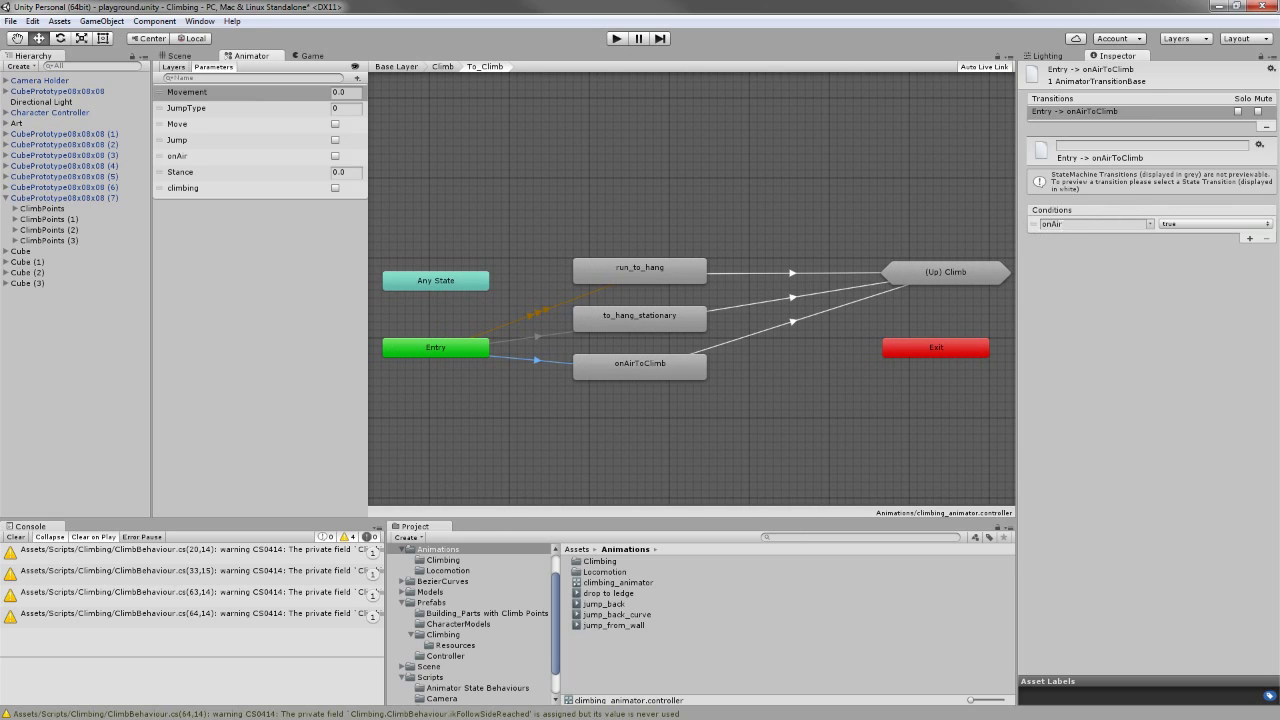
left_click(776, 329)
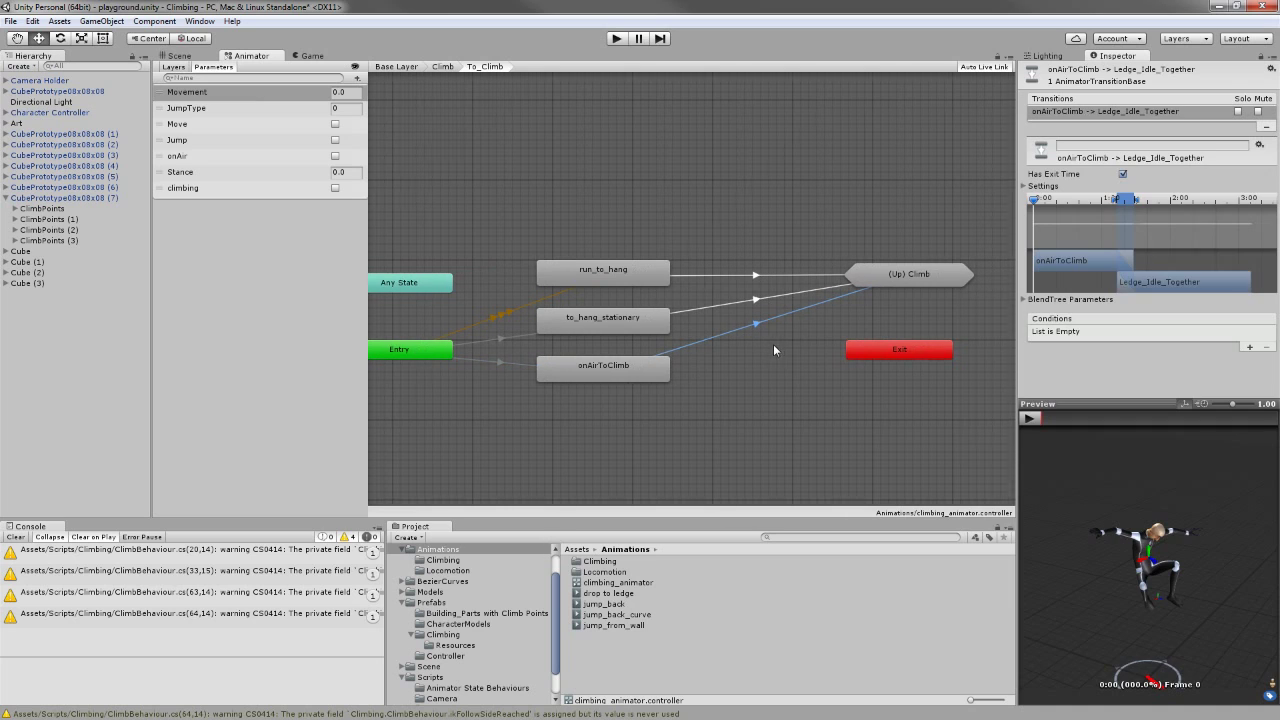
mouse_move(894, 271)
middle_mouse_down()
mouse_move(880, 264)
mouse_move(936, 276)
middle_mouse_up()
left_click(545, 331)
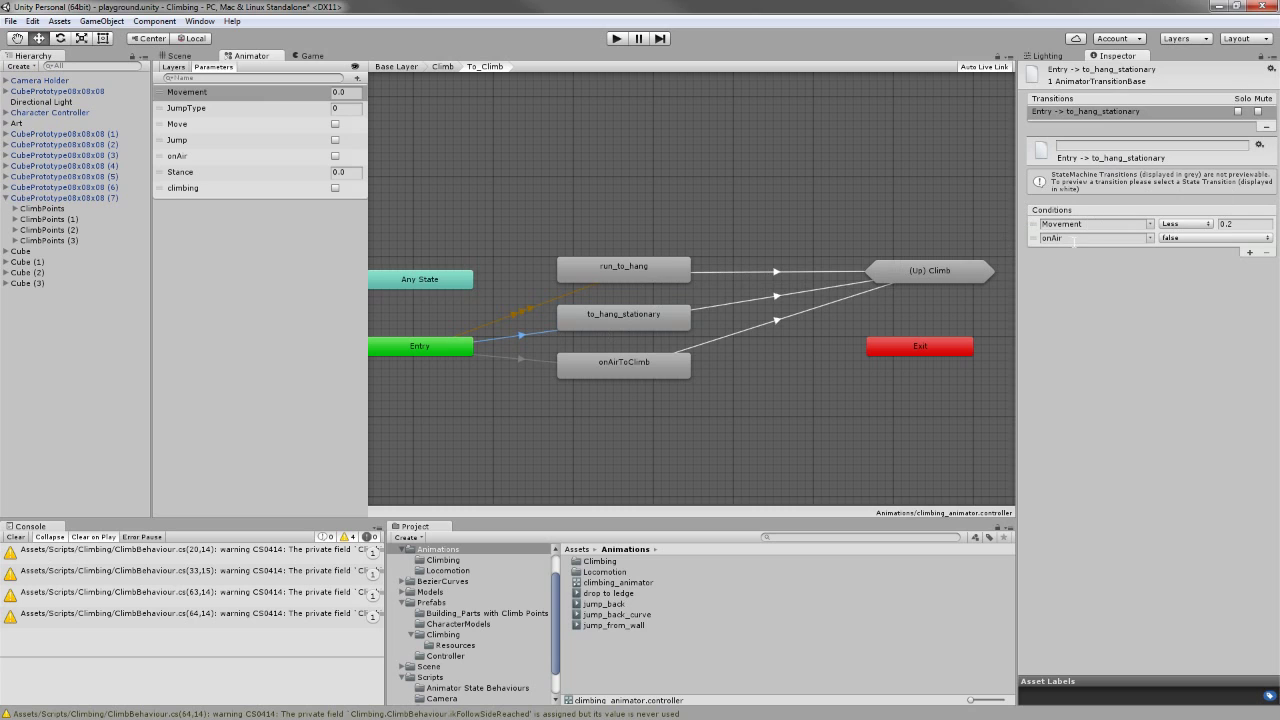
left_click(637, 270)
left_click(536, 307)
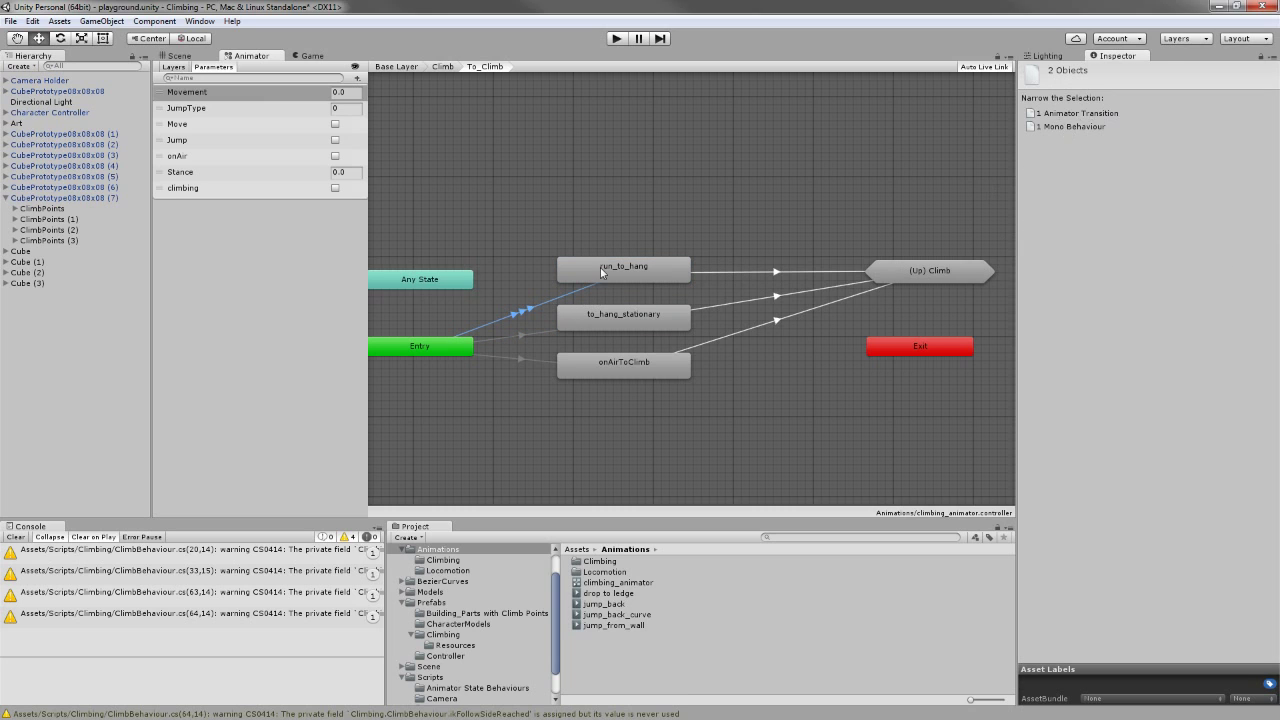
left_click(639, 369)
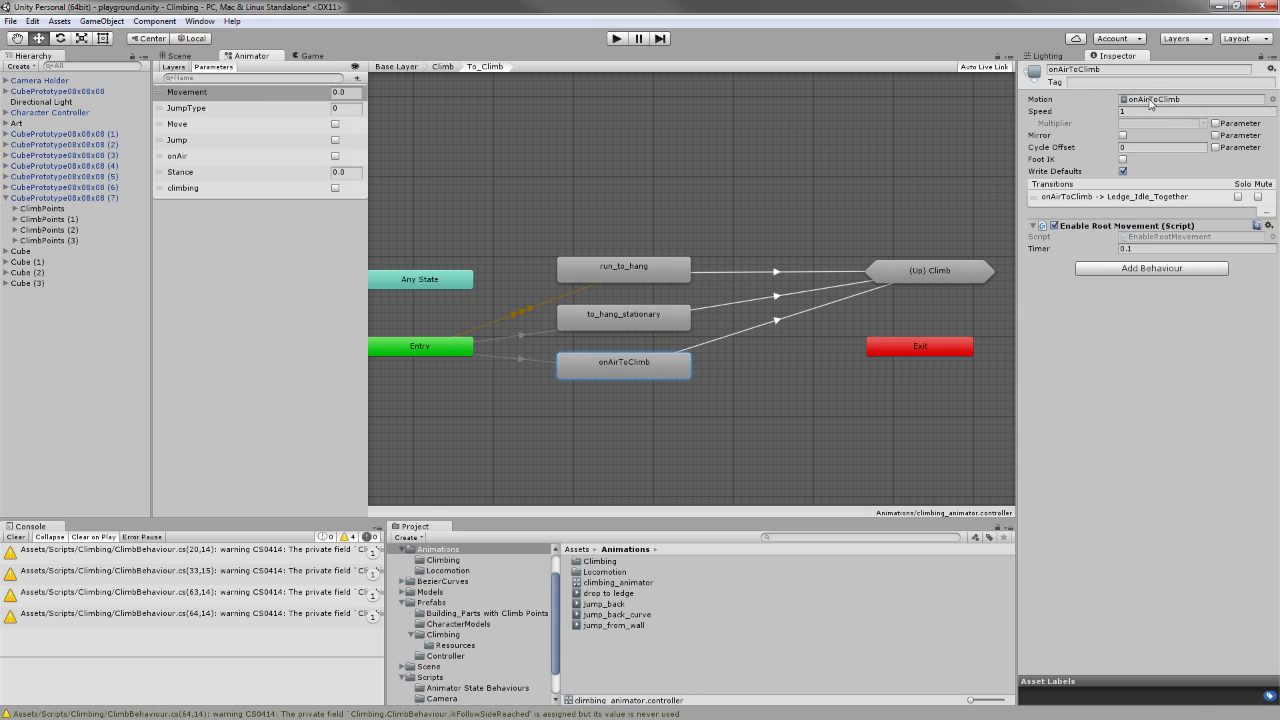
left_click(765, 323)
mouse_move(1075, 421)
left_mouse_down()
mouse_move(1128, 430)
mouse_move(1124, 443)
mouse_move(1042, 438)
mouse_move(1160, 446)
mouse_move(1042, 443)
mouse_move(1123, 441)
left_mouse_up()
left_click(647, 372)
left_click(612, 195)
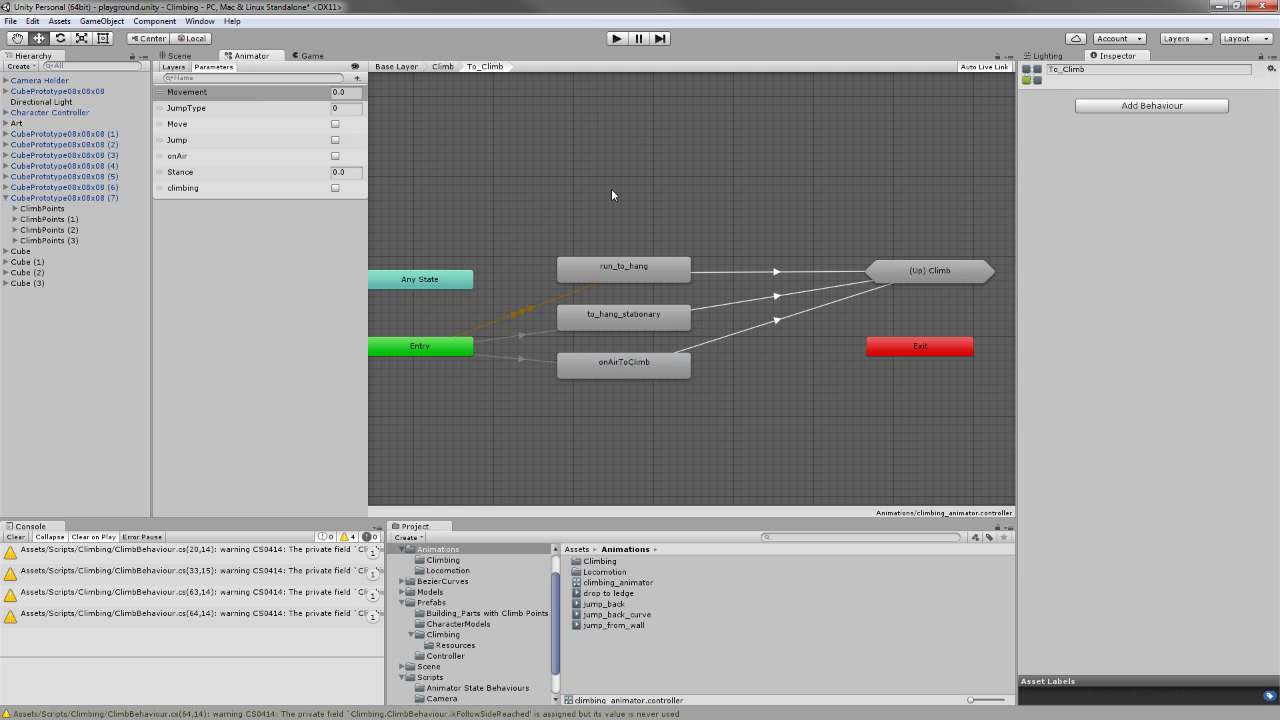
left_click(447, 66)
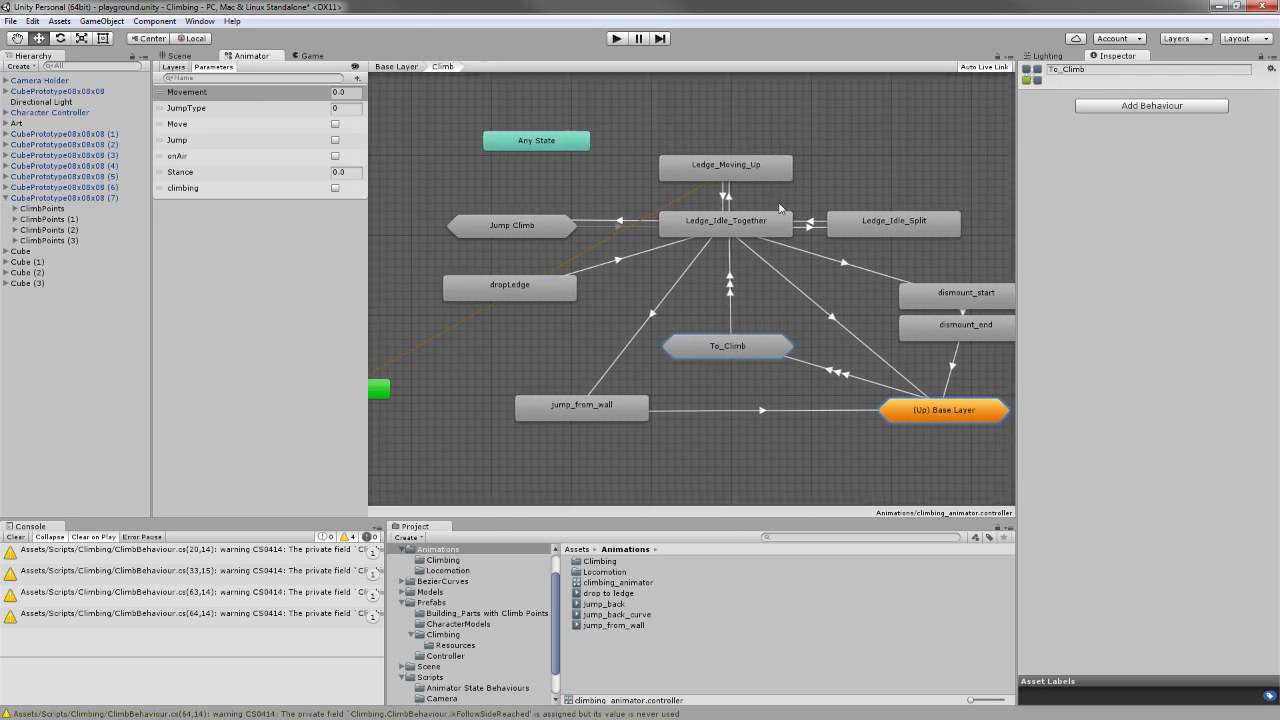
double_click(505, 233)
middle_click_drag(673, 436, 572, 347)
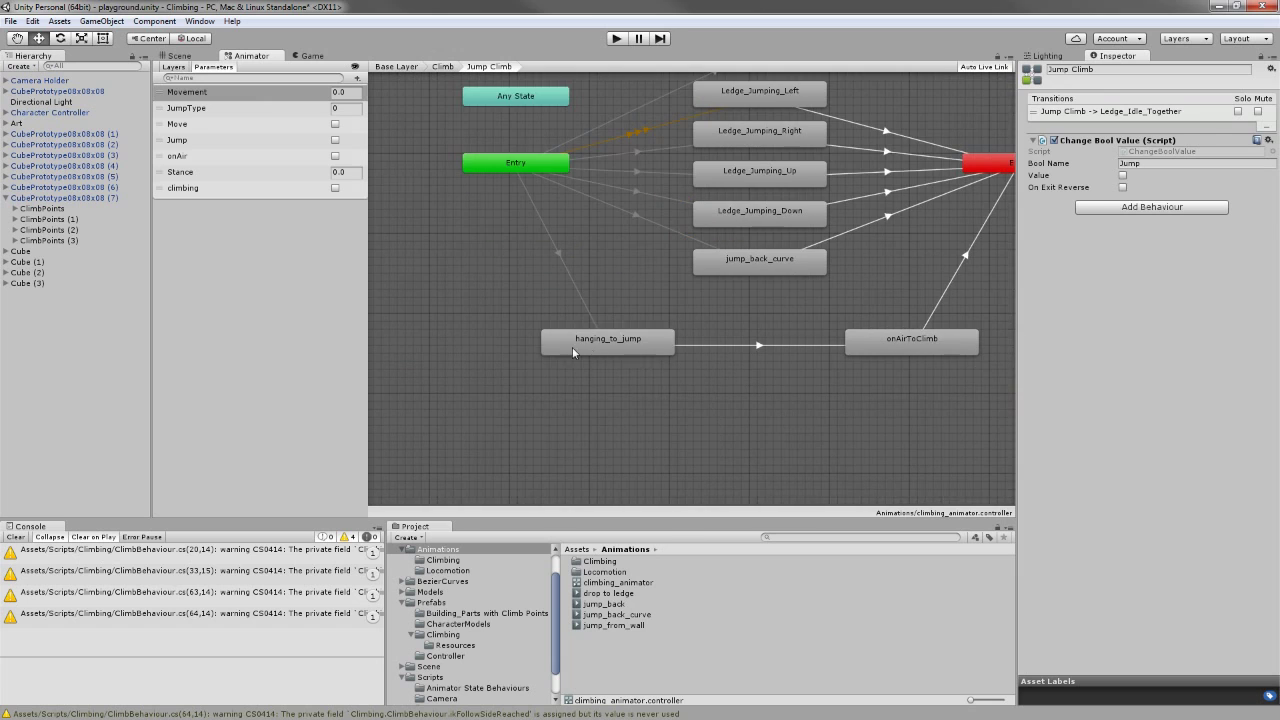
left_click(572, 347)
left_click(840, 345)
left_click(587, 366)
left_click(182, 58)
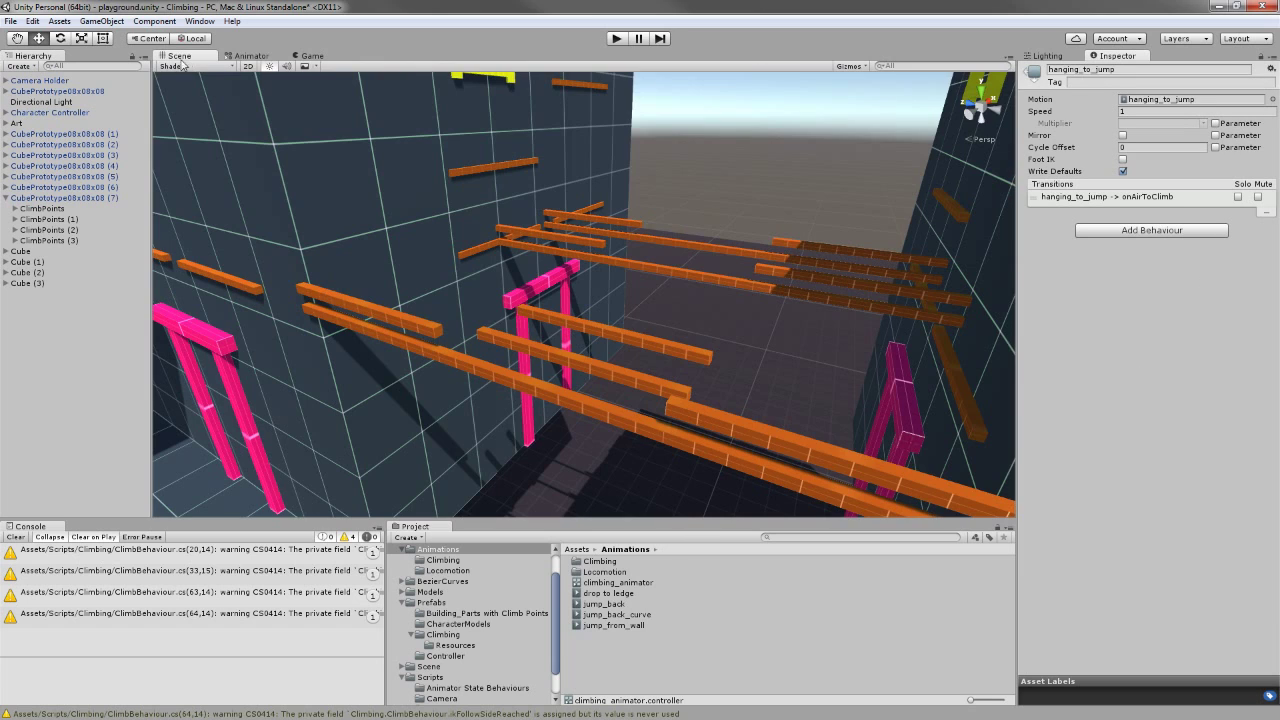
- With Character Controller selected, show the hanging_to_jump clip in the Animation window
left_click(45, 112)
left_click(155, 21)
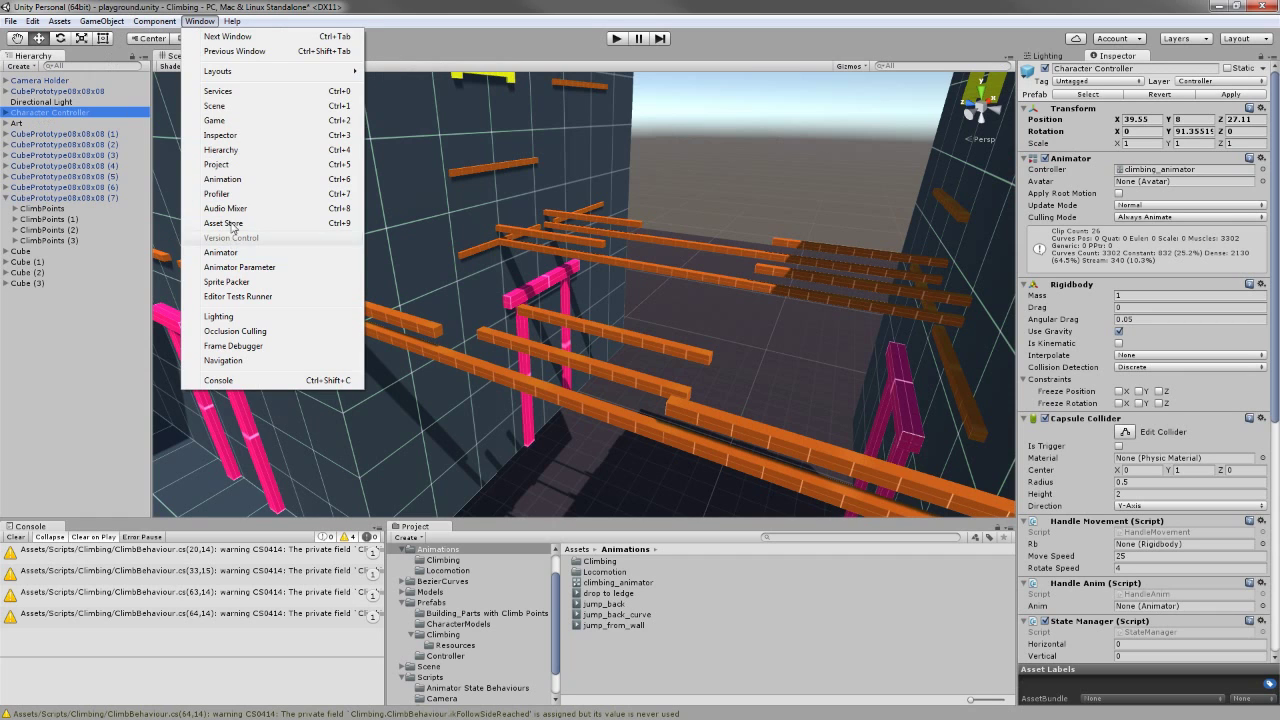
left_click(222, 179)
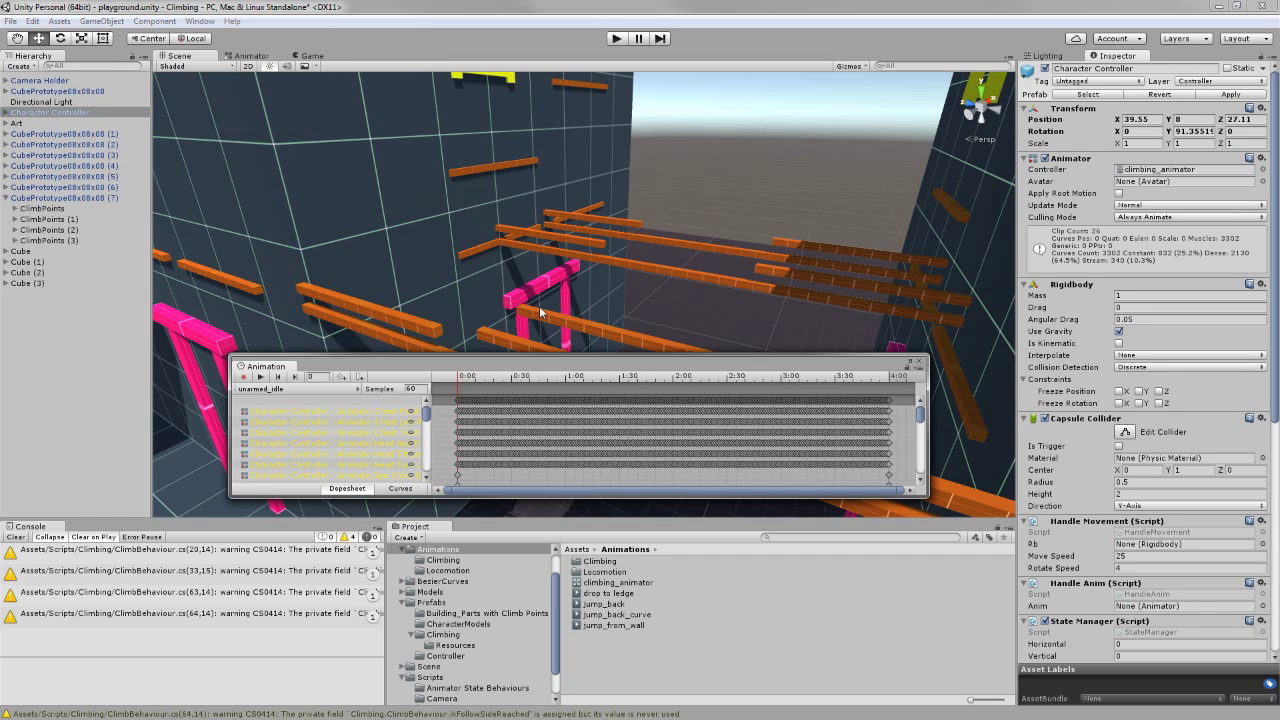
left_click(303, 395)
left_click(296, 394)
left_click(583, 352)
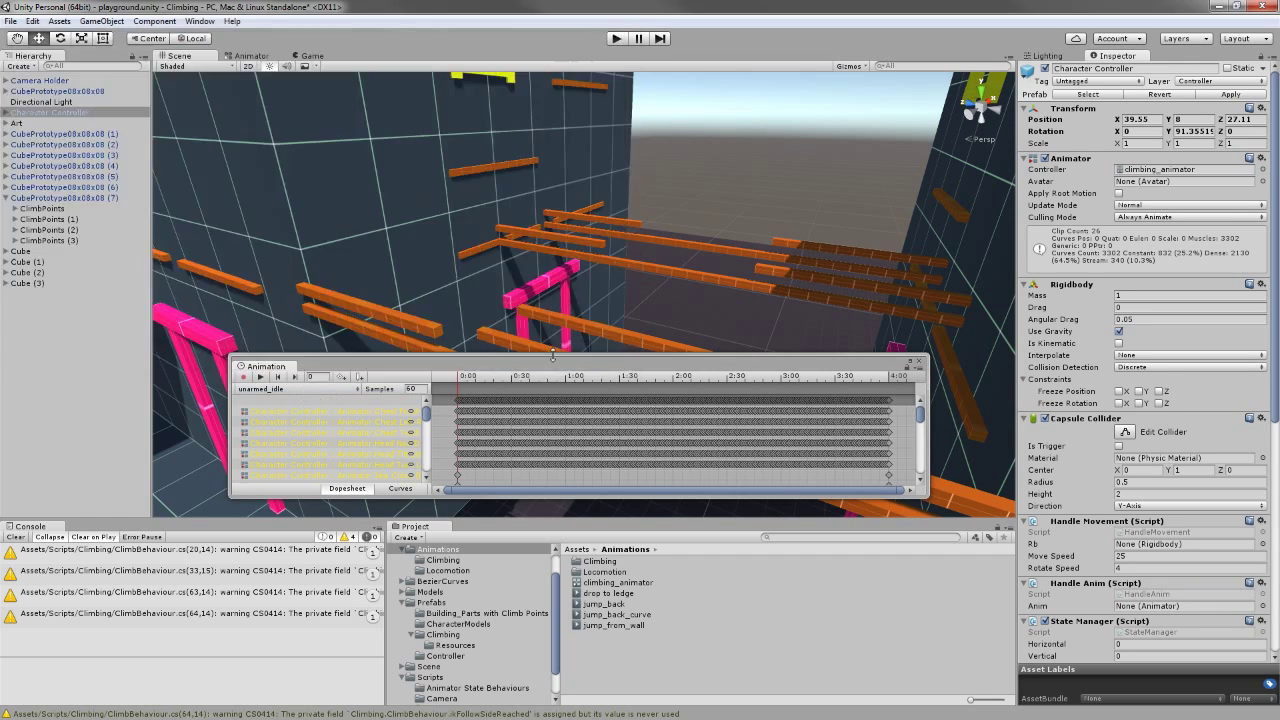
left_click(326, 389)
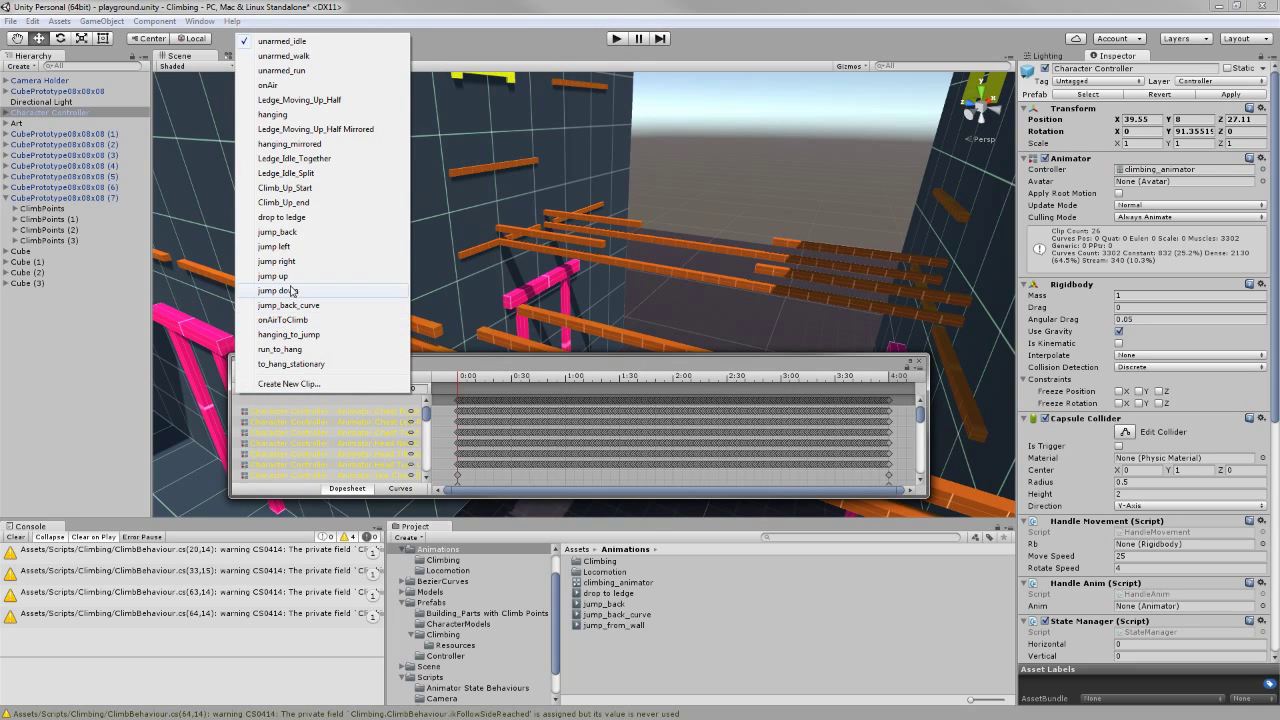
left_click(325, 336)
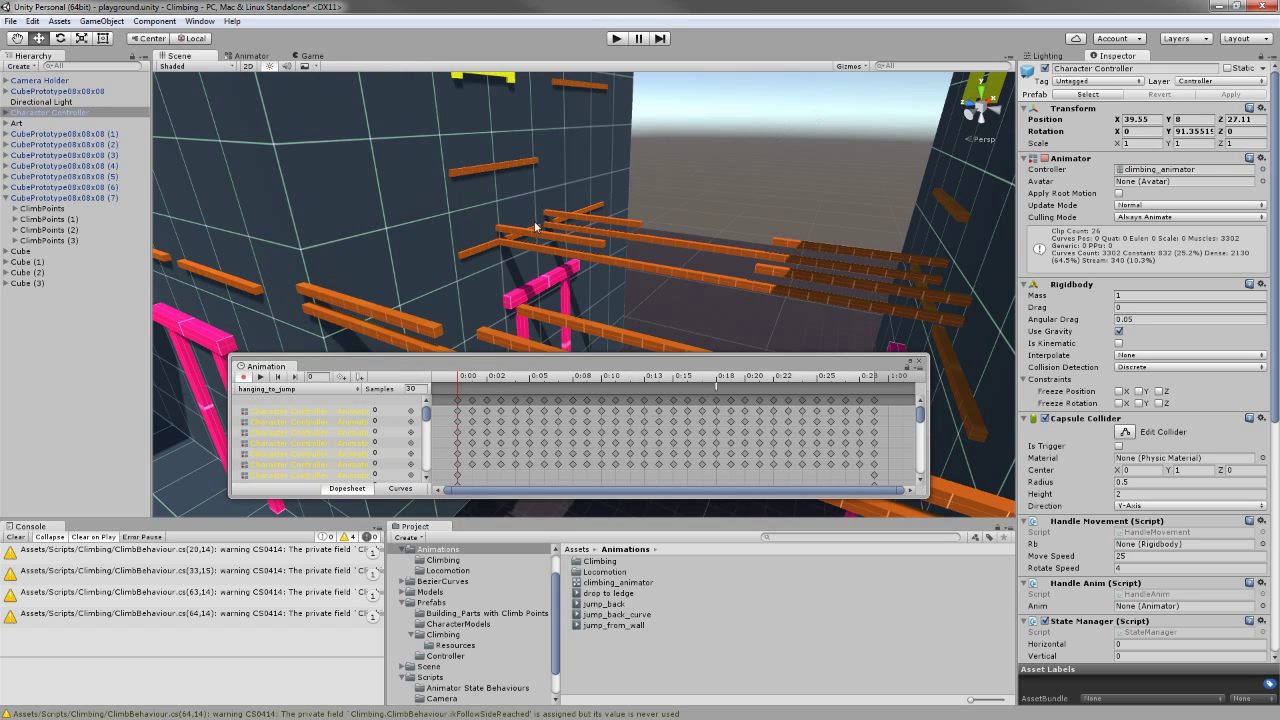
- Scrub the clip to around frame 17 and pick boxMan (1) as the preview character
left_click(503, 377)
key("ctrl+p")
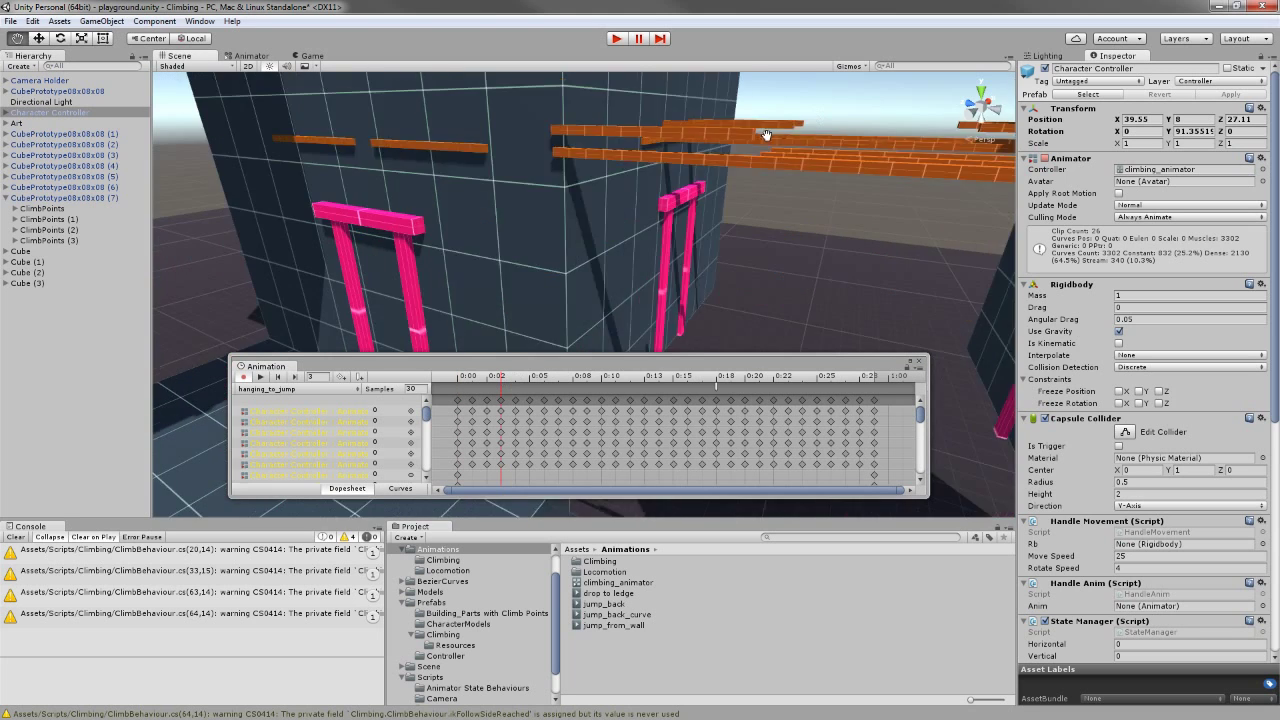
left_click_drag(442, 384, 708, 394)
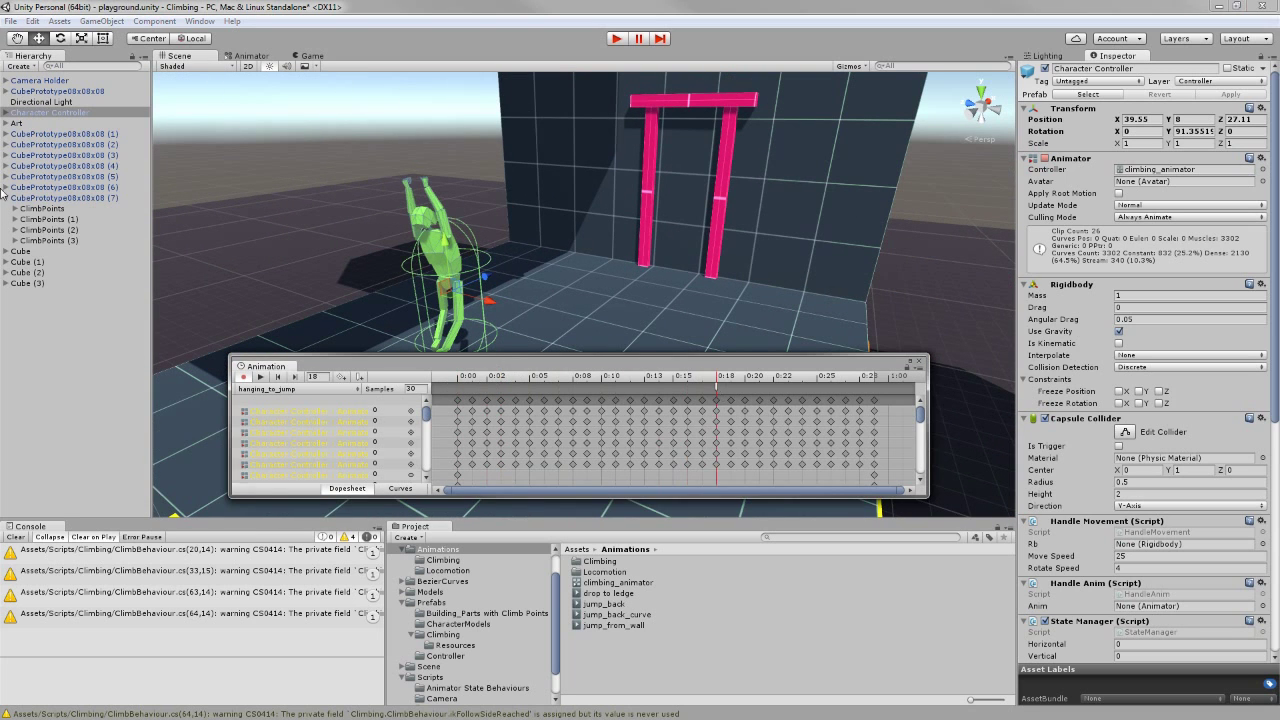
left_click(6, 112)
left_click(648, 376)
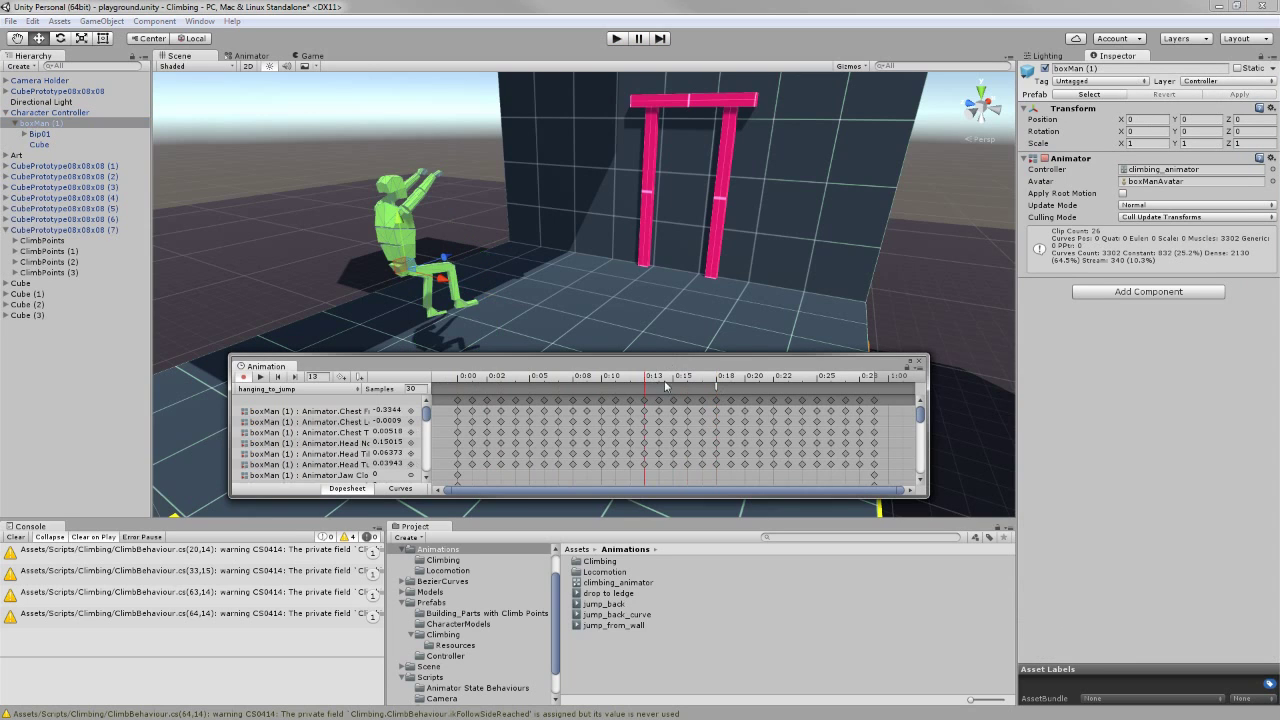
- Scrub boxMan (1) through the hang-to-jump poses between frames 12 and 26
left_click_drag(670, 386, 721, 387)
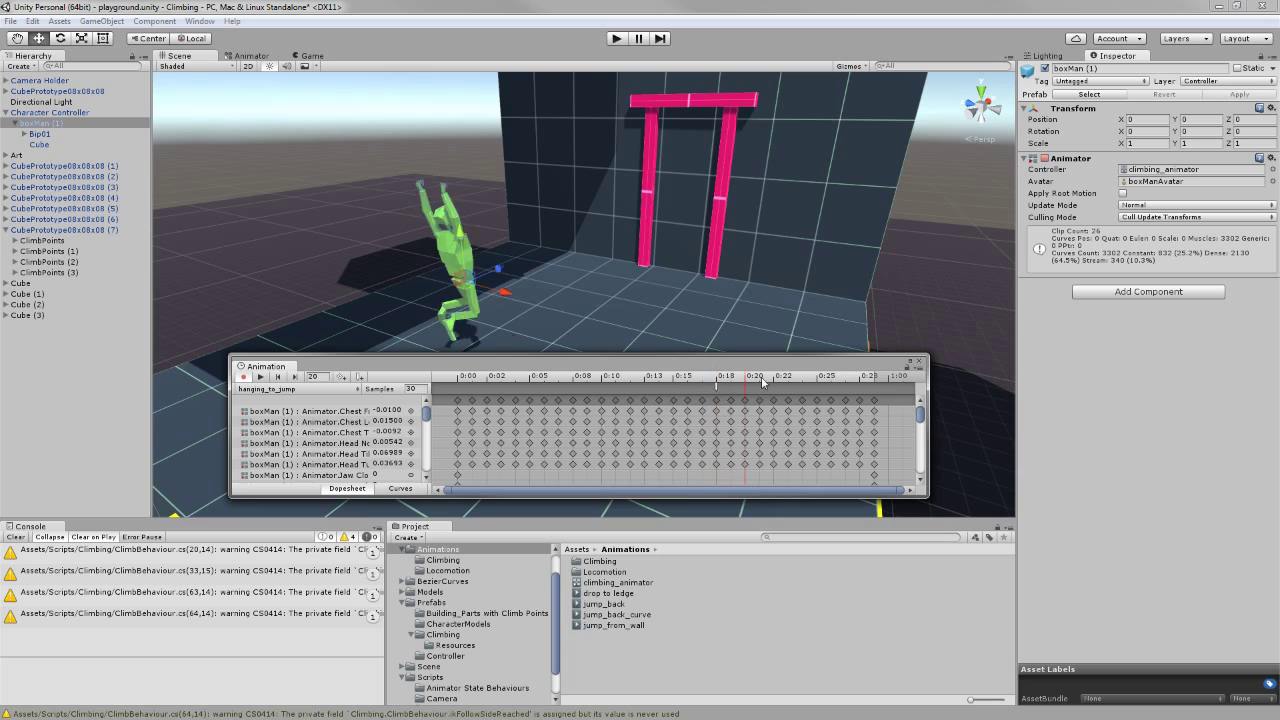
mouse_move(716, 383)
left_mouse_down()
mouse_move(812, 393)
mouse_move(800, 383)
left_mouse_up()
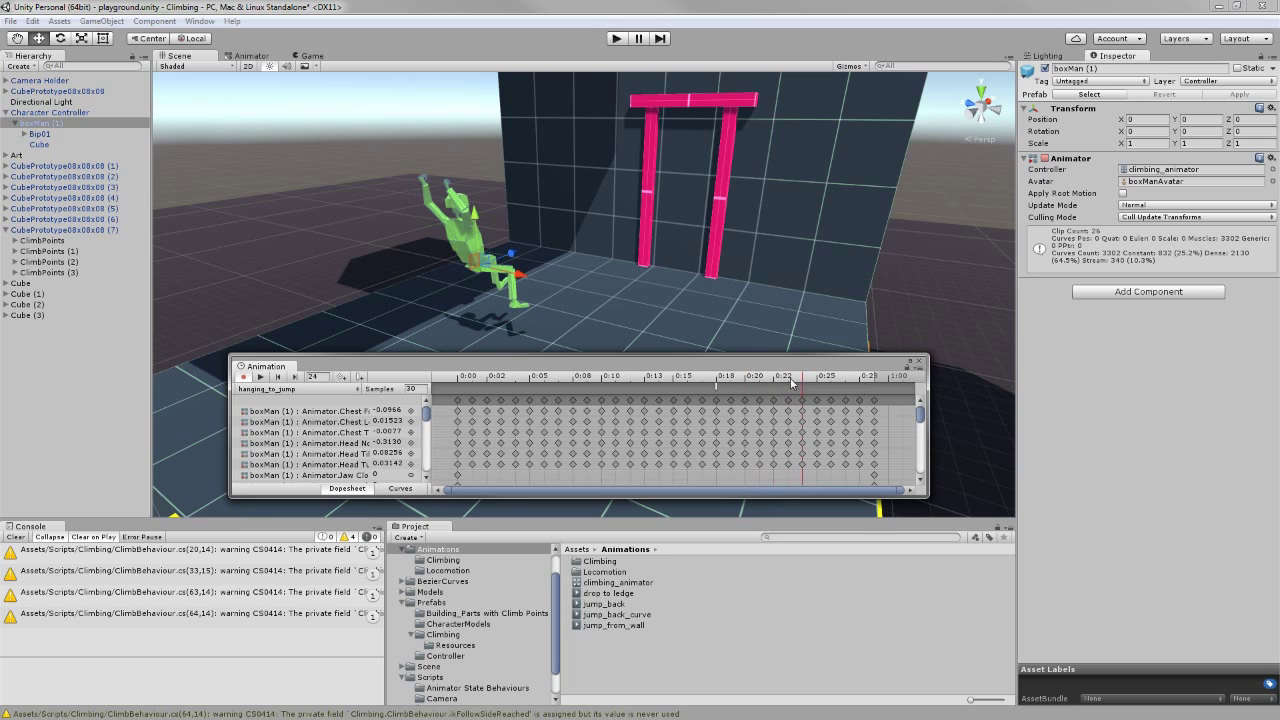
mouse_move(806, 381)
left_mouse_down()
mouse_move(640, 400)
mouse_move(873, 412)
mouse_move(571, 393)
mouse_move(807, 405)
mouse_move(487, 423)
mouse_move(846, 416)
mouse_move(460, 414)
left_mouse_up()
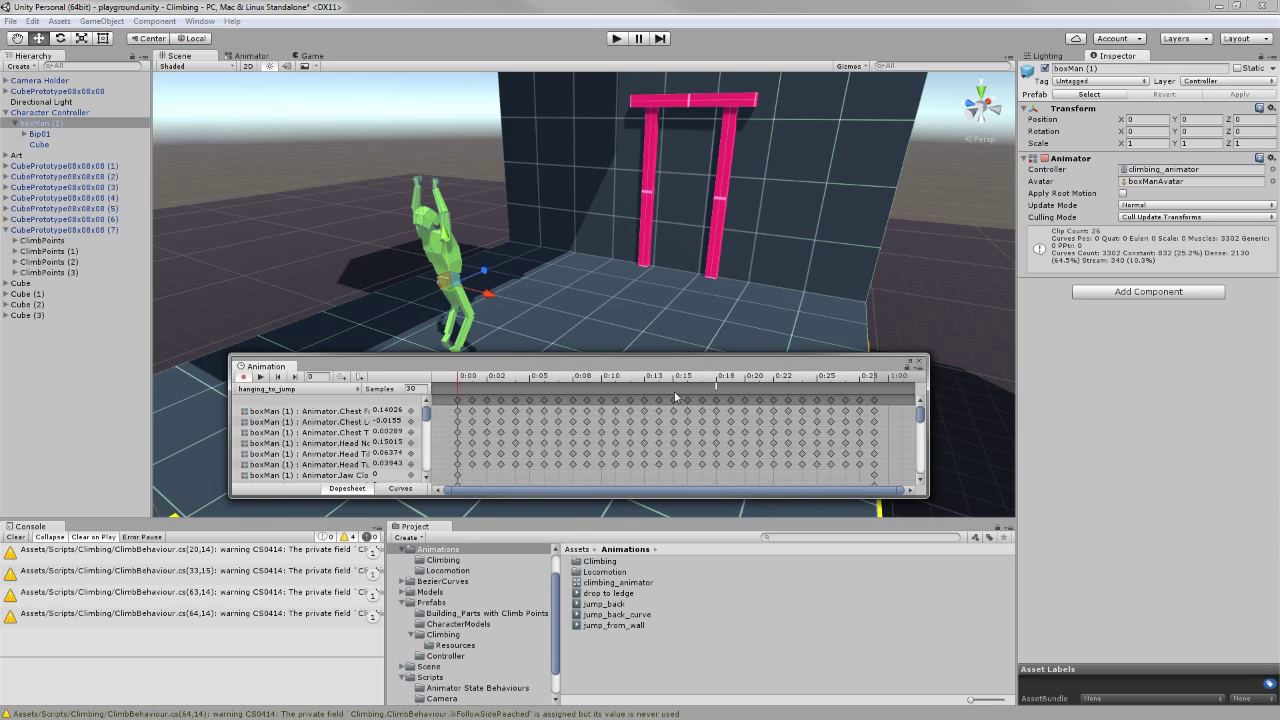
mouse_move(635, 380)
left_mouse_down()
mouse_move(787, 382)
mouse_move(658, 383)
left_mouse_up()
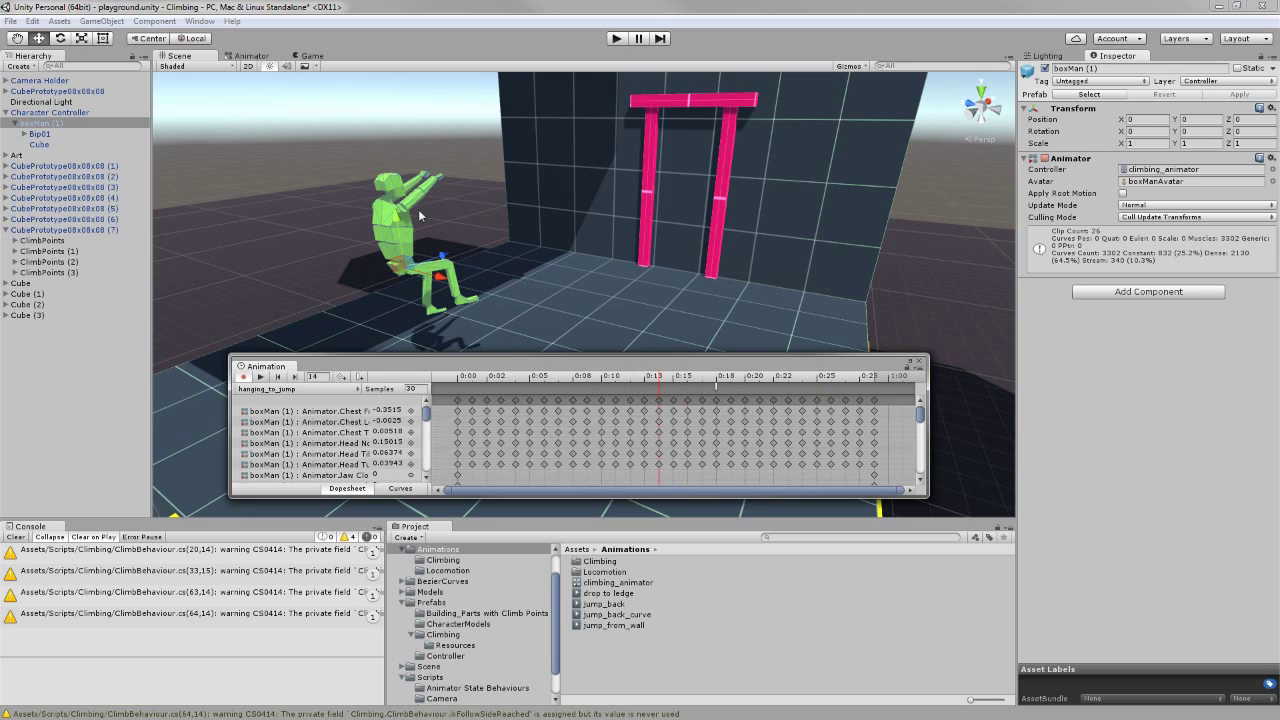
mouse_move(566, 386)
left_mouse_down()
mouse_move(775, 401)
mouse_move(459, 382)
left_mouse_up()
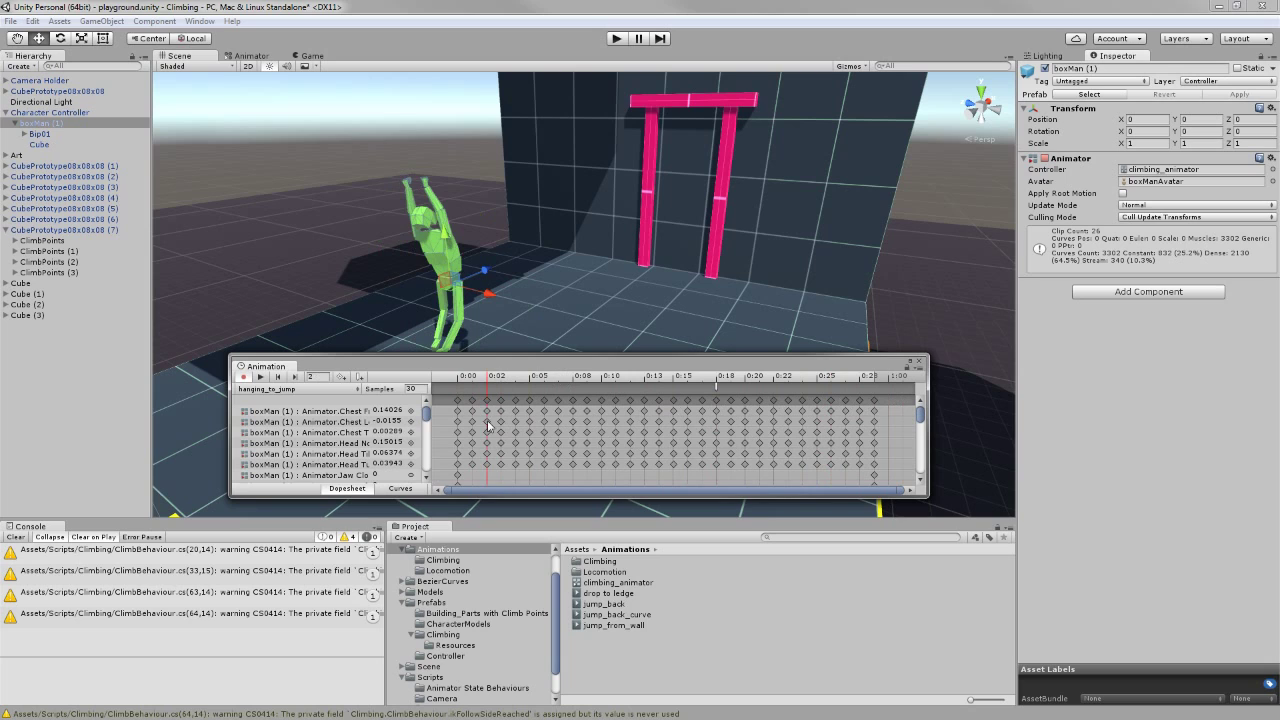
- Close the Animation window, run and stop the game, and return to the Scene view
left_click(919, 361)
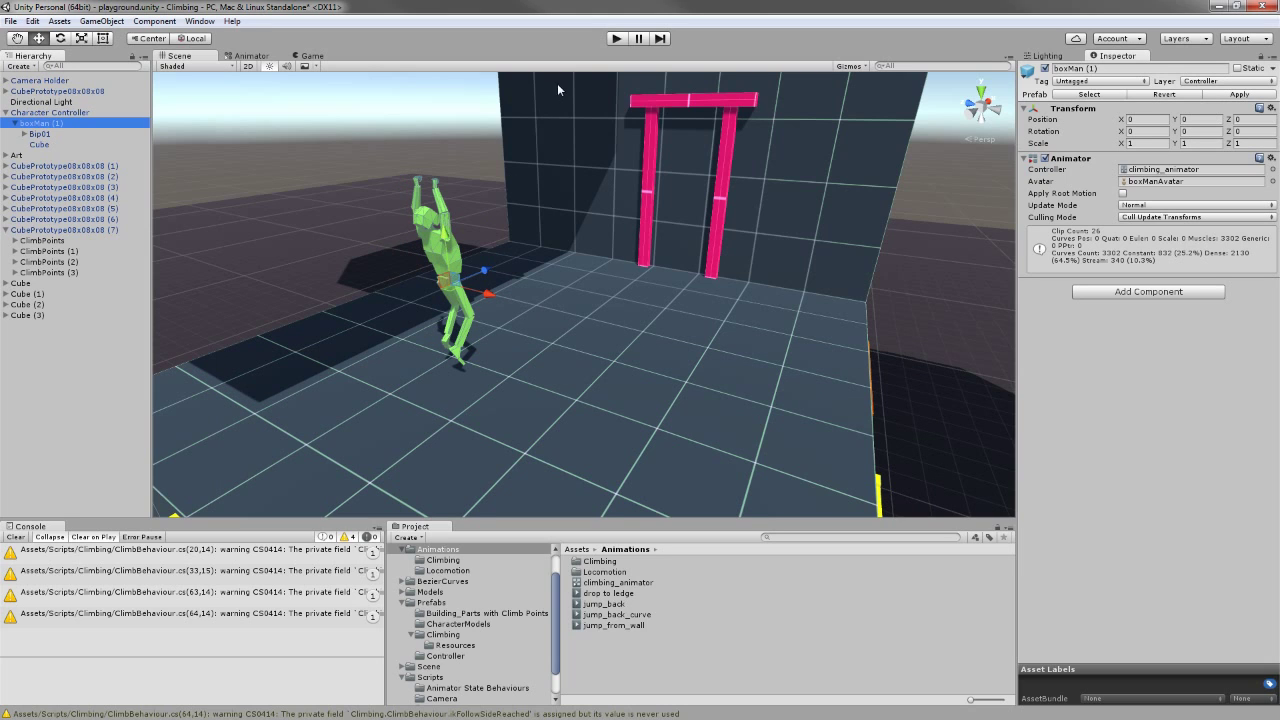
left_click(617, 38)
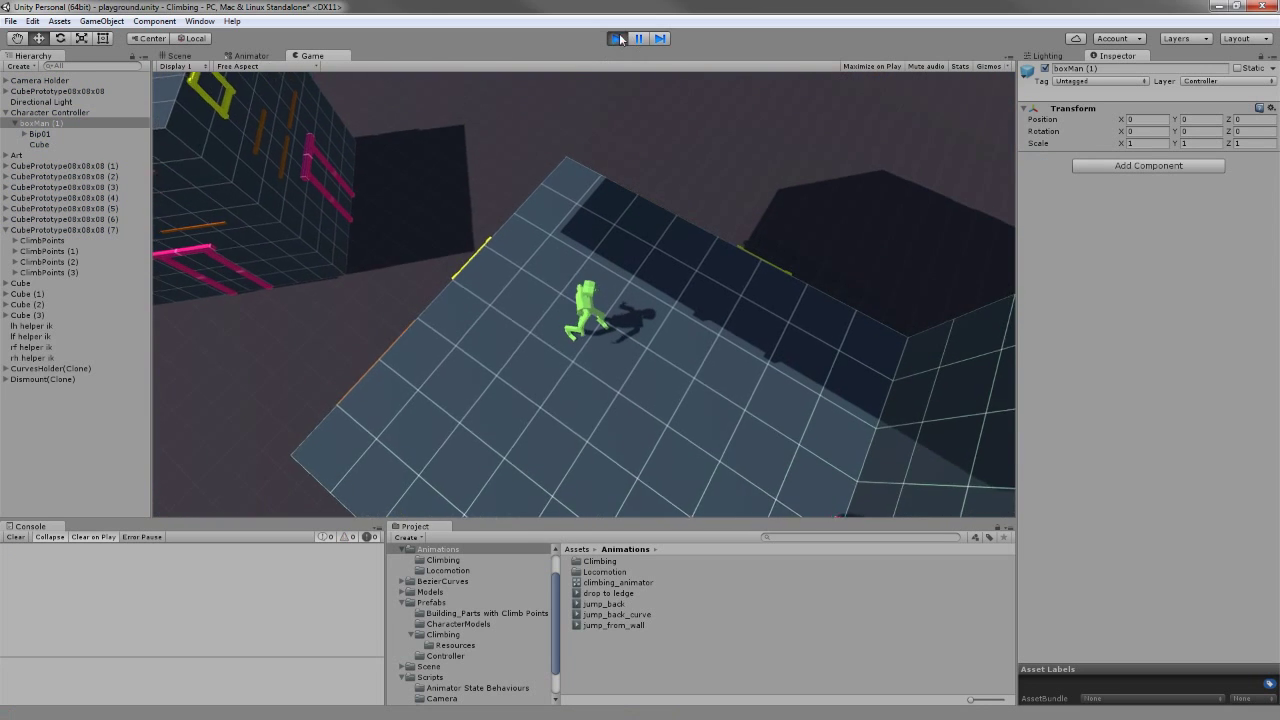
left_click(617, 38)
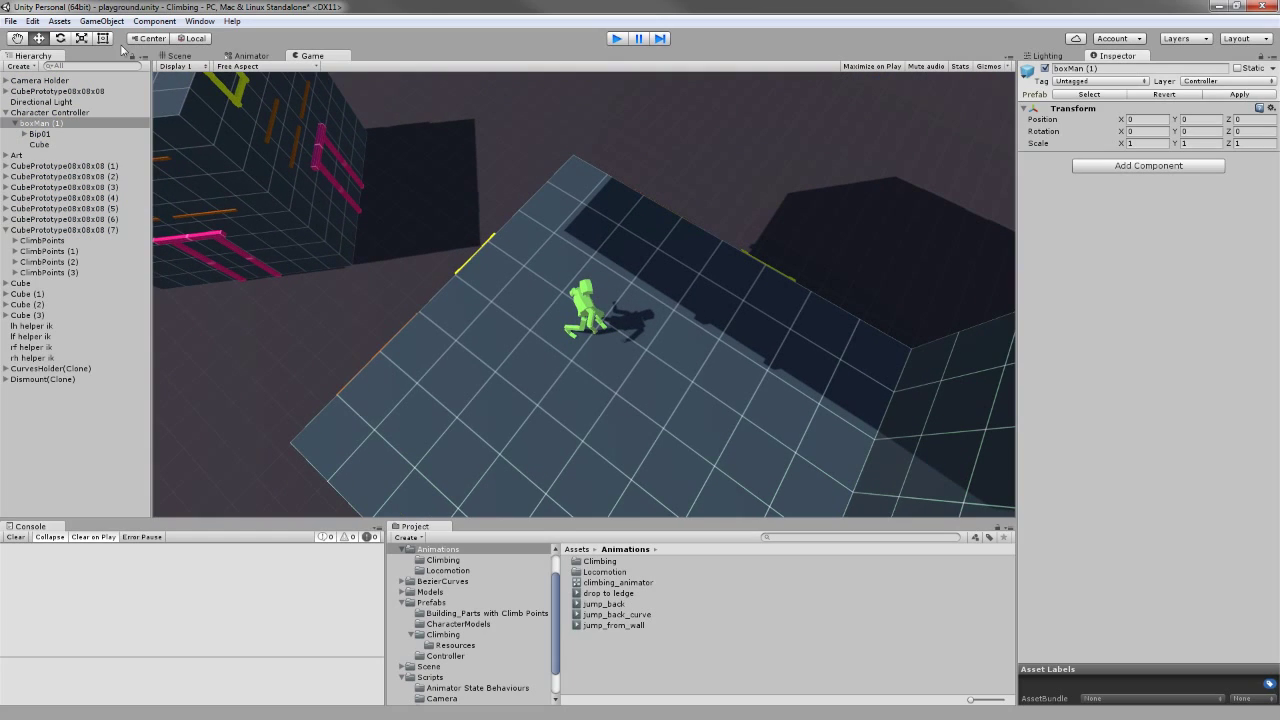
left_click(175, 58)
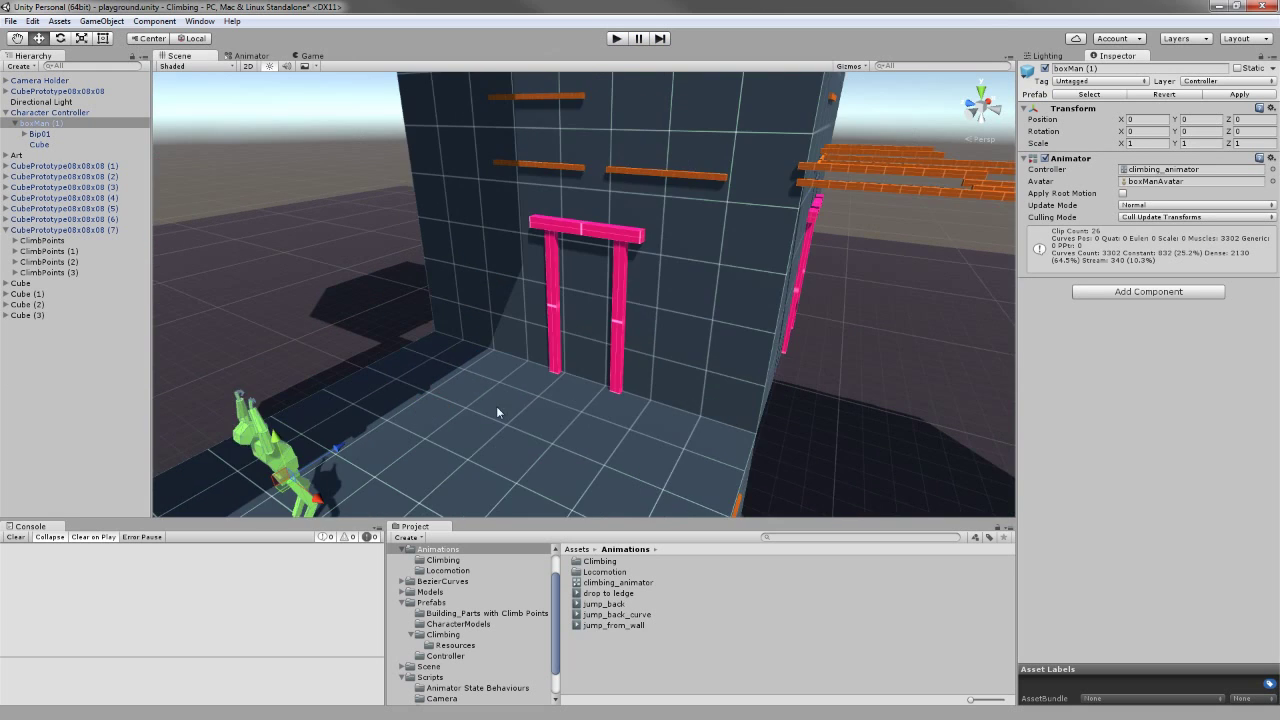
- Select the Cube collider holding the ledge beams
mouse_move(496, 406)
left_mouse_down("alt")
mouse_move(820, 300)
mouse_move(809, 329)
mouse_move(657, 357)
mouse_move(612, 345)
left_mouse_up("alt")
left_click(614, 330)
left_click(20, 283)
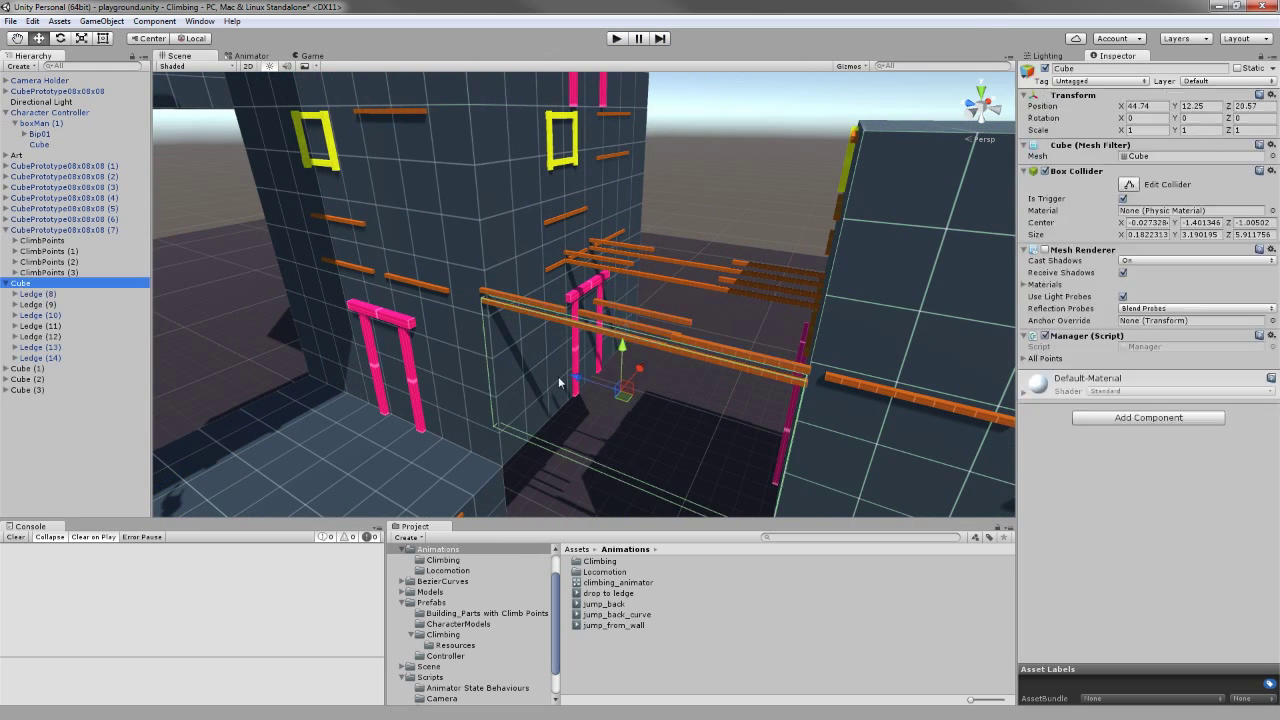
scroll(499, 313, "up", 1)
scroll(582, 396, "up", 2)
scroll(623, 363, "up", 2)
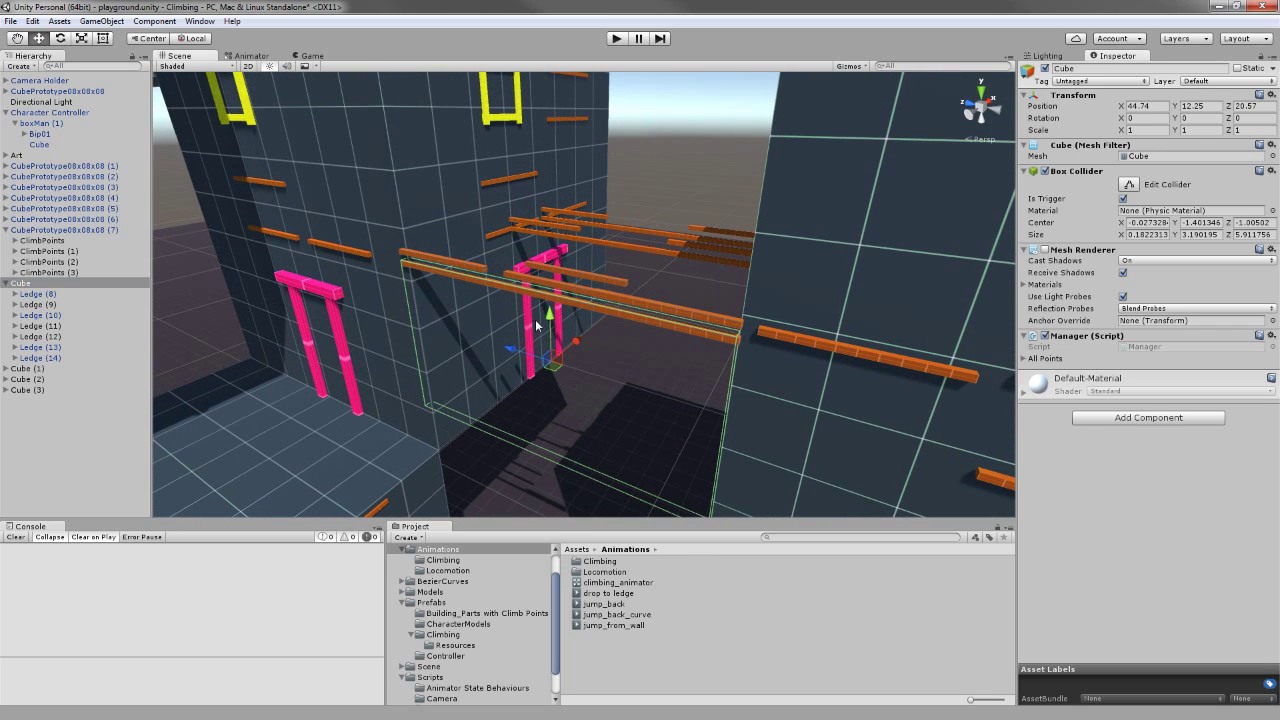
- Orbit closer to the pink frame and select Cube (2) to show its ledges
middle_click_drag(456, 425, 464, 322)
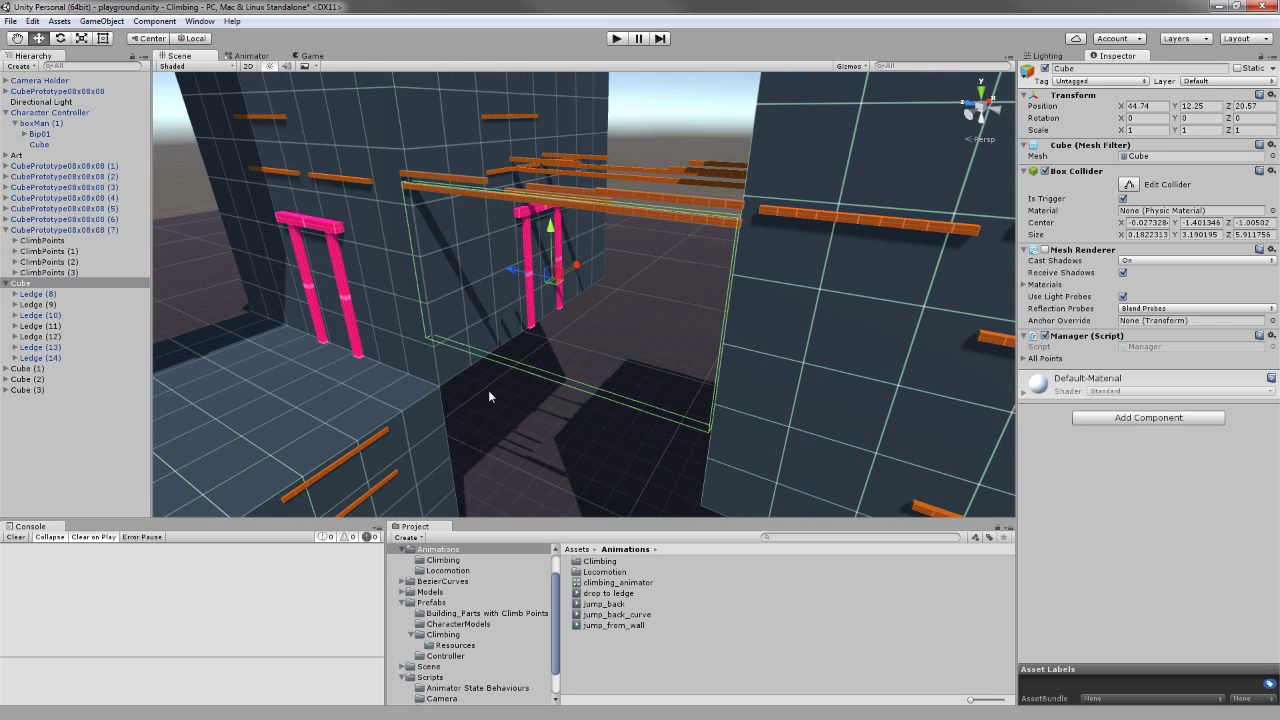
mouse_move(704, 413)
left_mouse_down("alt")
mouse_move(585, 327)
mouse_move(630, 351)
mouse_move(592, 250)
left_mouse_up("alt")
mouse_move(642, 318)
left_mouse_down("alt")
mouse_move(630, 355)
mouse_move(651, 371)
mouse_move(771, 331)
mouse_move(701, 310)
left_mouse_up("alt")
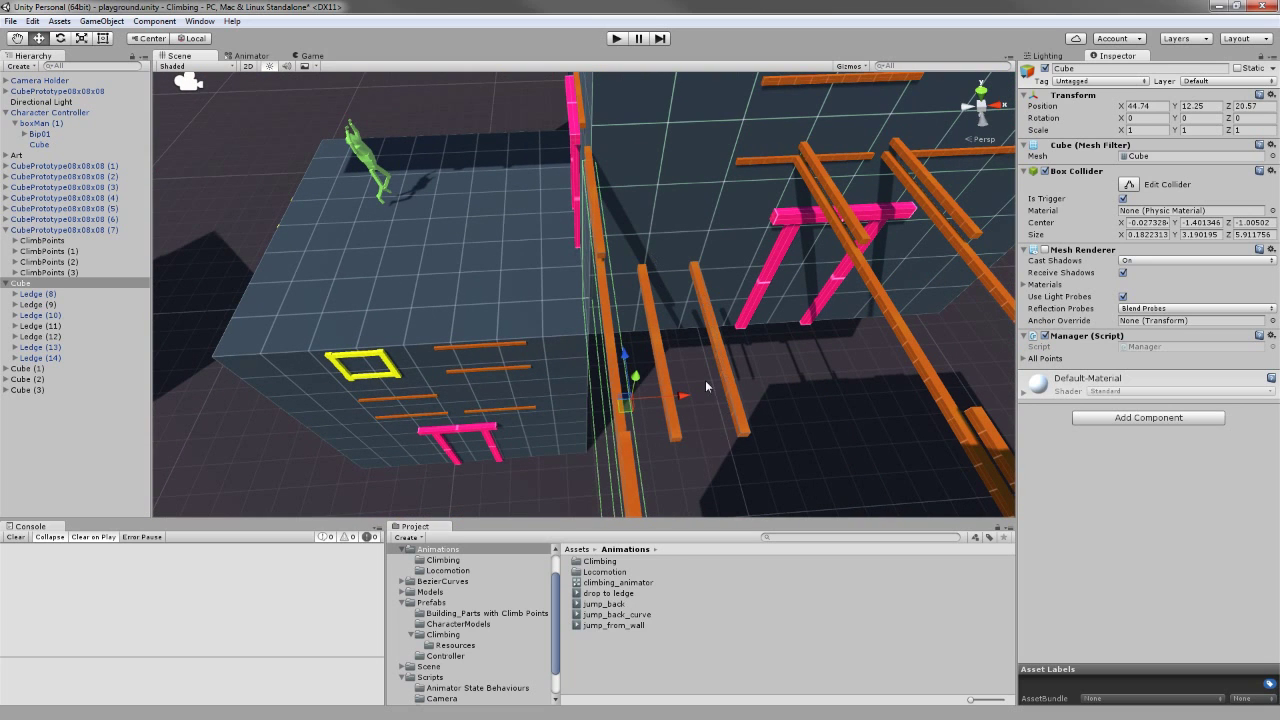
middle_click_drag(720, 415, 787, 275)
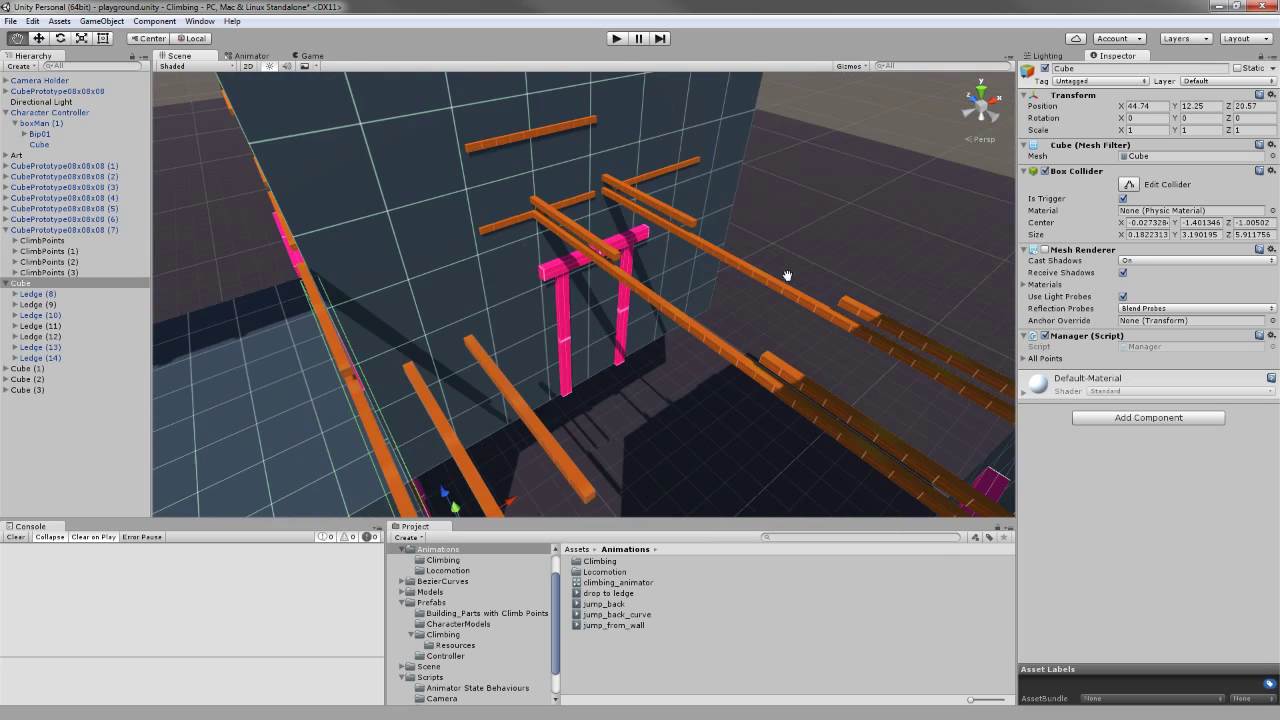
left_click(716, 347)
left_click(30, 379)
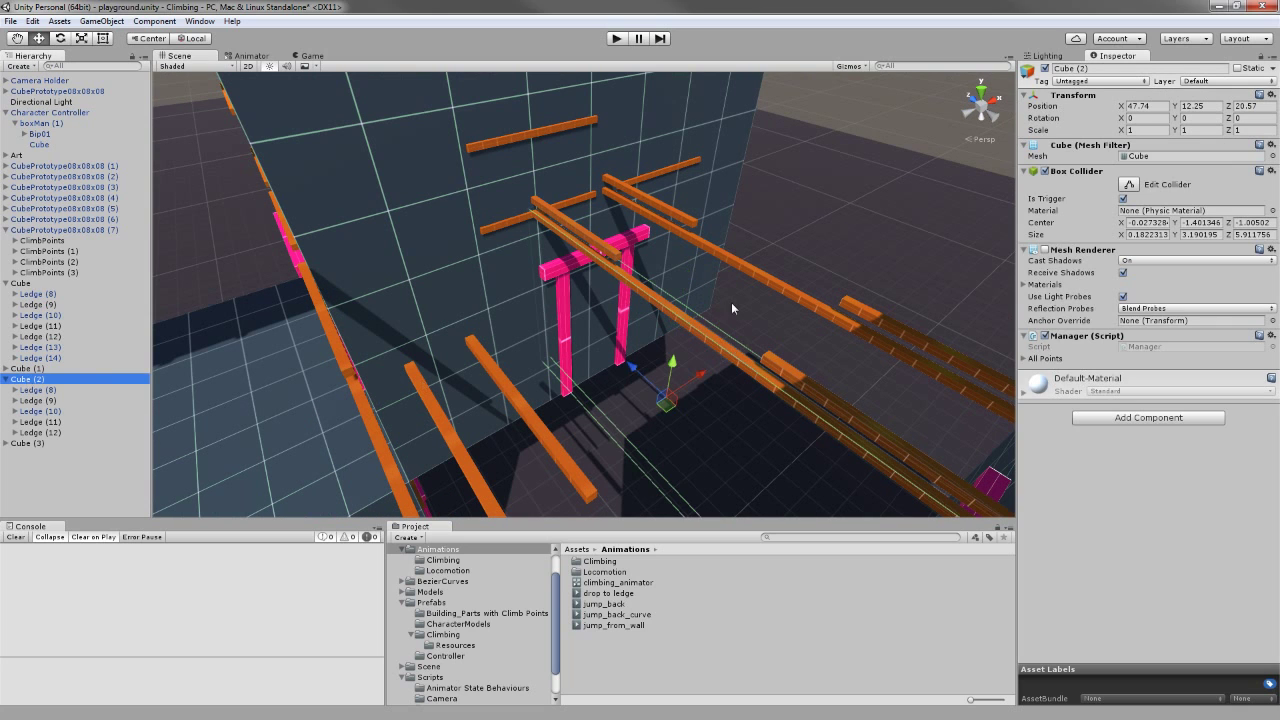
- Select the Cube (3) collider, then start the game to test climbing
middle_click_drag(719, 281, 628, 350)
mouse_move(628, 350)
left_mouse_down("alt")
mouse_move(474, 346)
mouse_move(595, 333)
mouse_move(527, 330)
left_mouse_up("alt")
left_click_drag(499, 381, 543, 352, "alt")
left_click(28, 443)
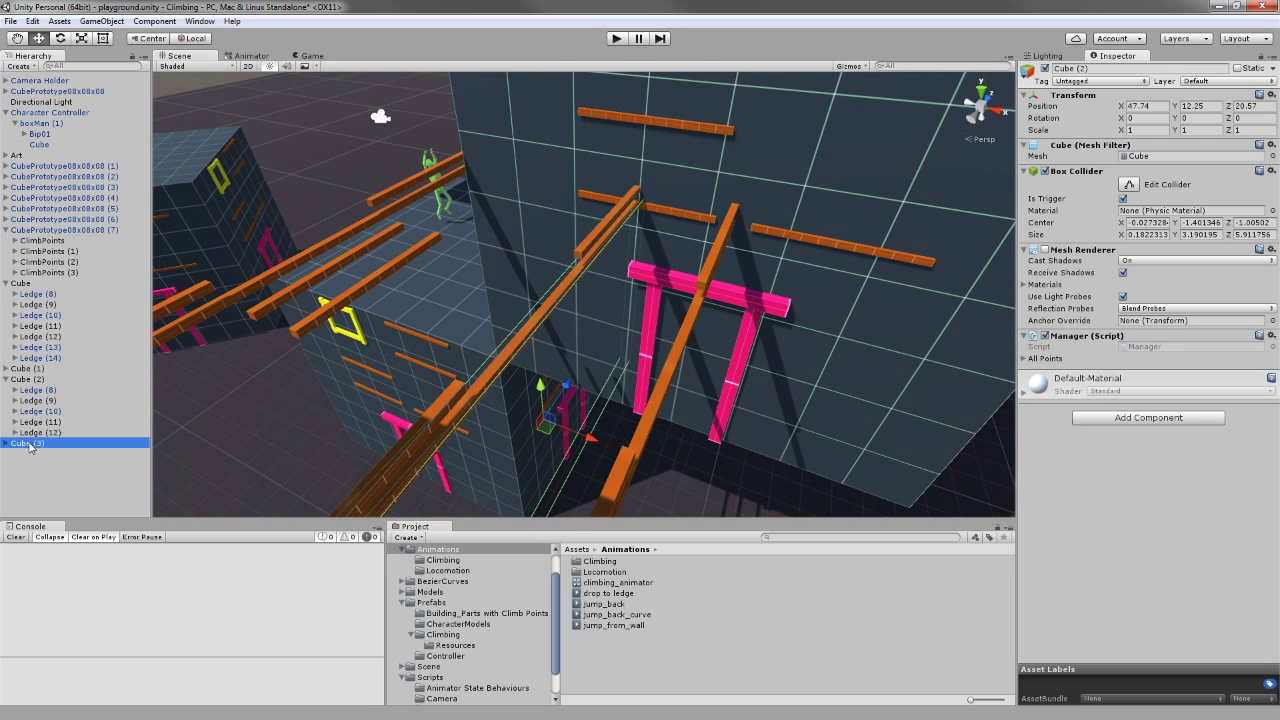
mouse_move(640, 340)
left_mouse_down("alt")
mouse_move(686, 337)
mouse_move(709, 388)
mouse_move(573, 31)
left_mouse_up("alt")
left_click(616, 39)
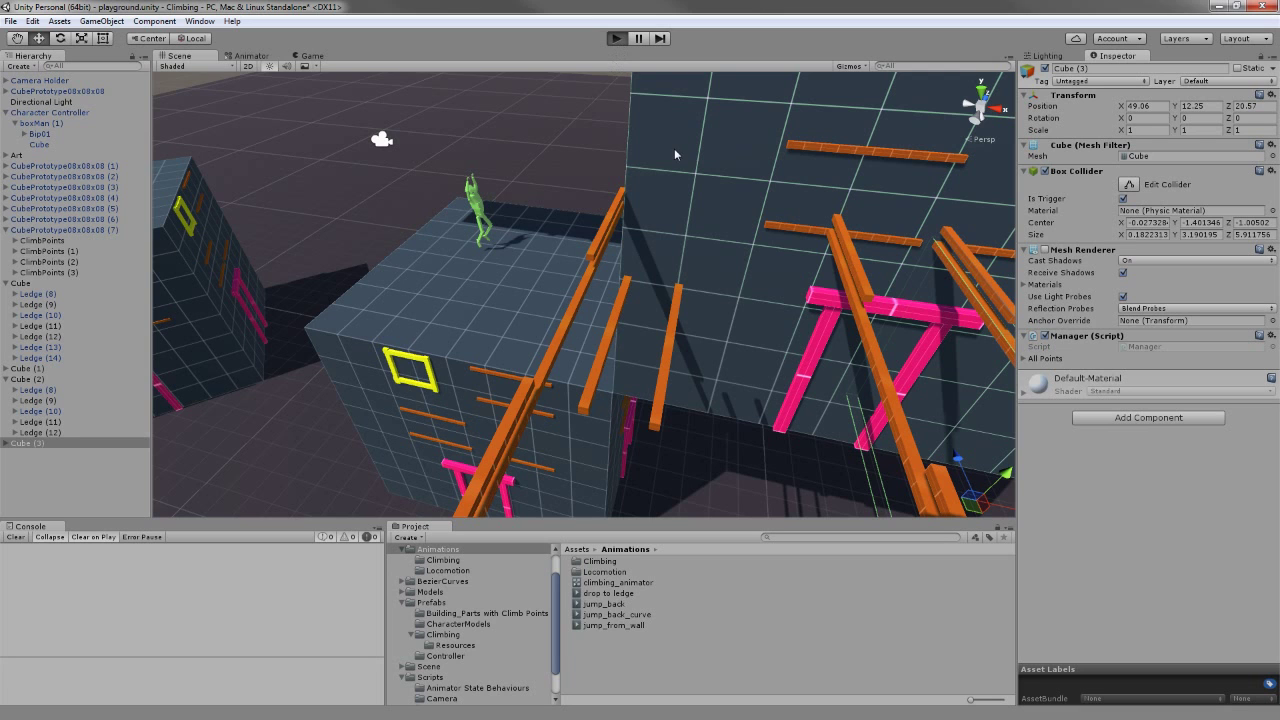